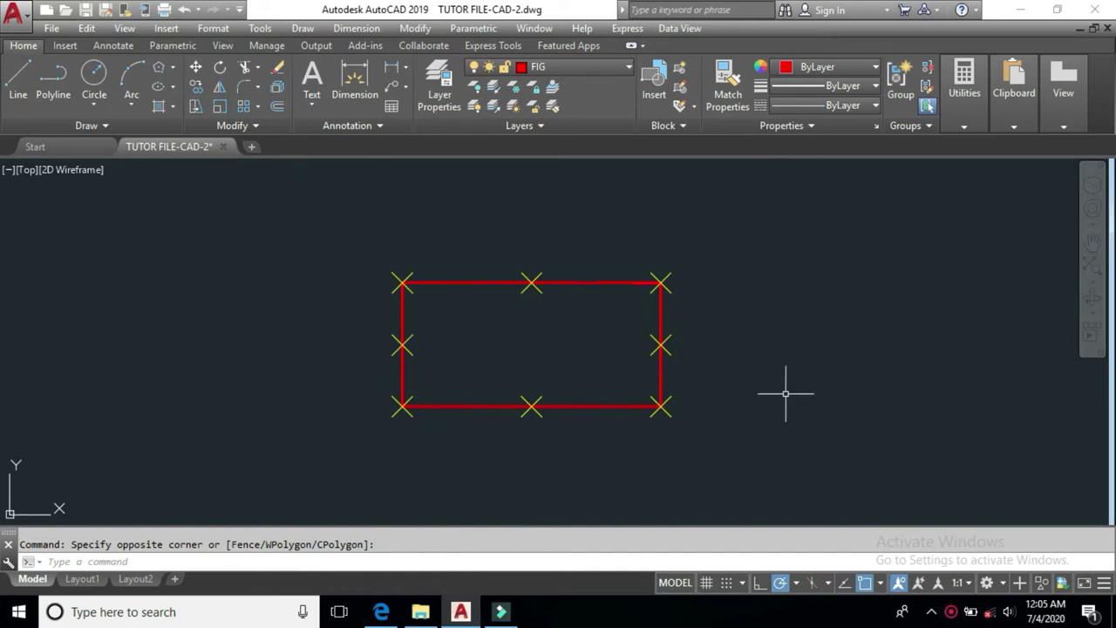
Look over the Arc drop-down's drawing methods, then dismiss the list without drawing.
left_click(303, 29)
mouse_move(340, 249)
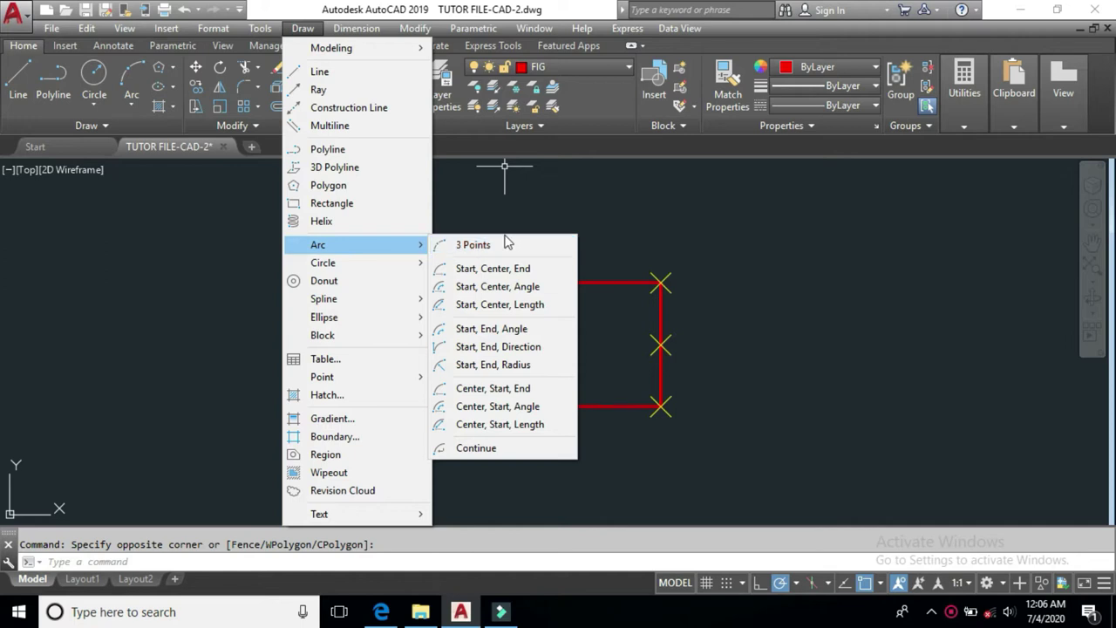
left_click(700, 210)
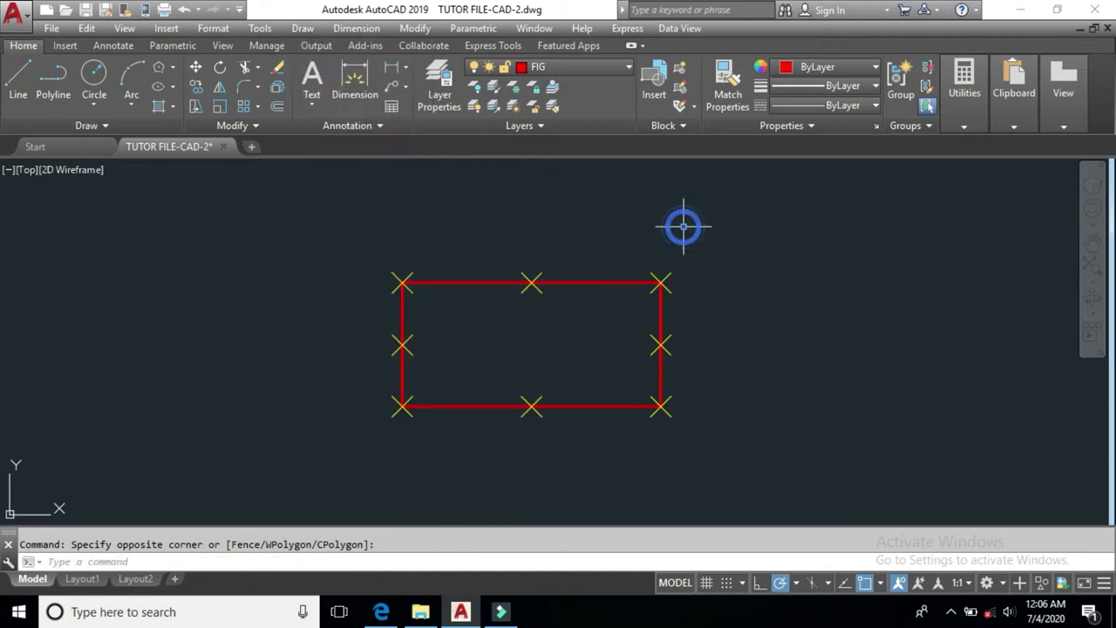
Draw a 3-point arc through the top-left, top-right and bottom-right corners.
type("A")
key("Return")
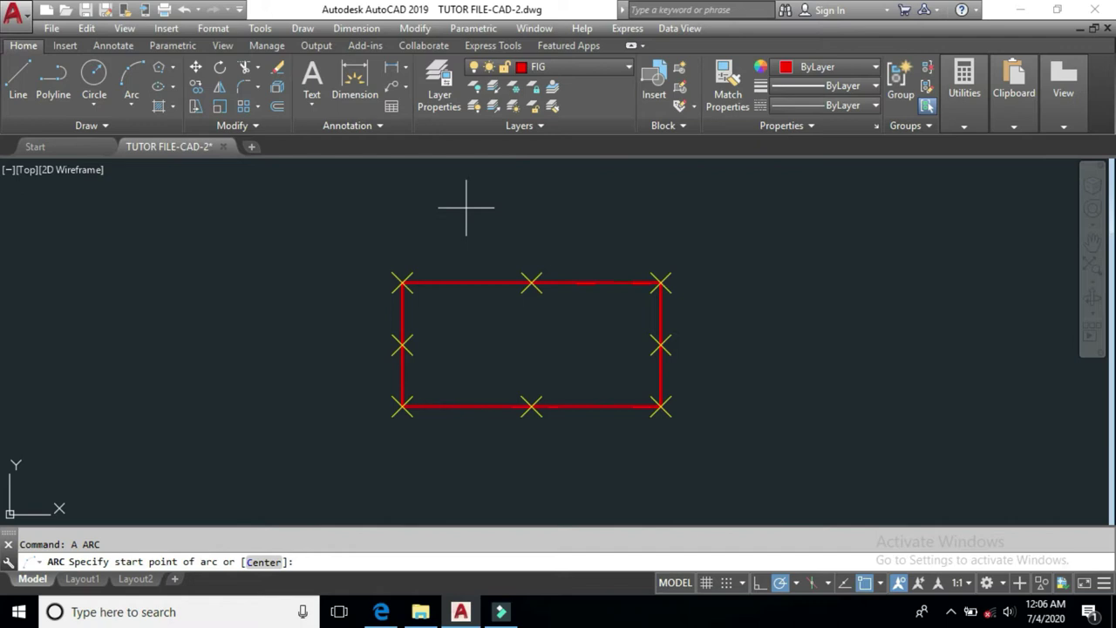
left_click(403, 281)
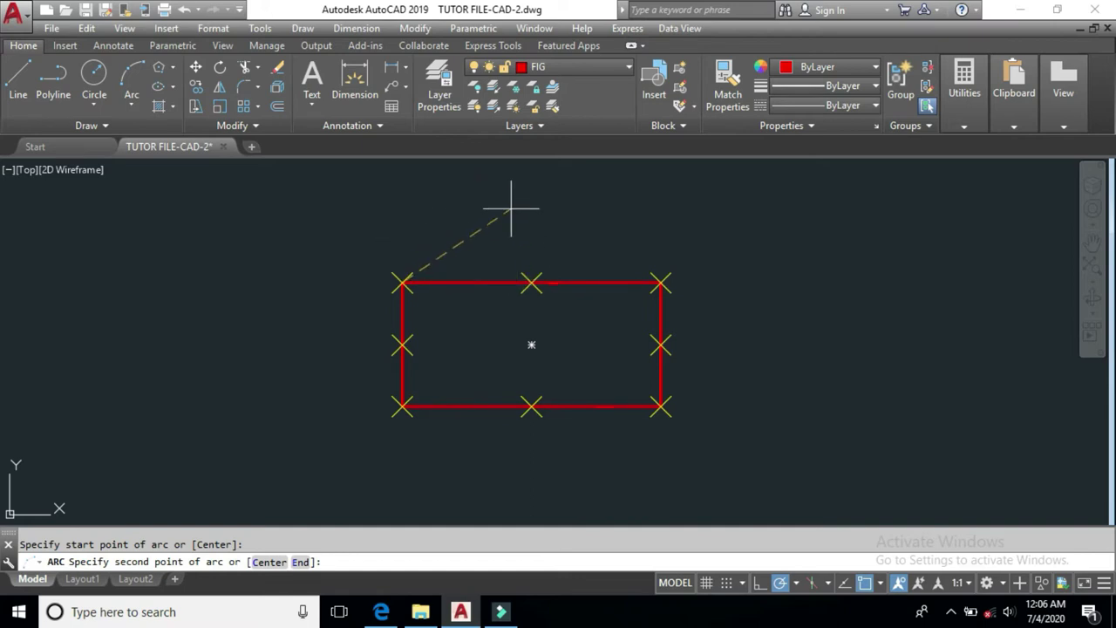
left_click(661, 282)
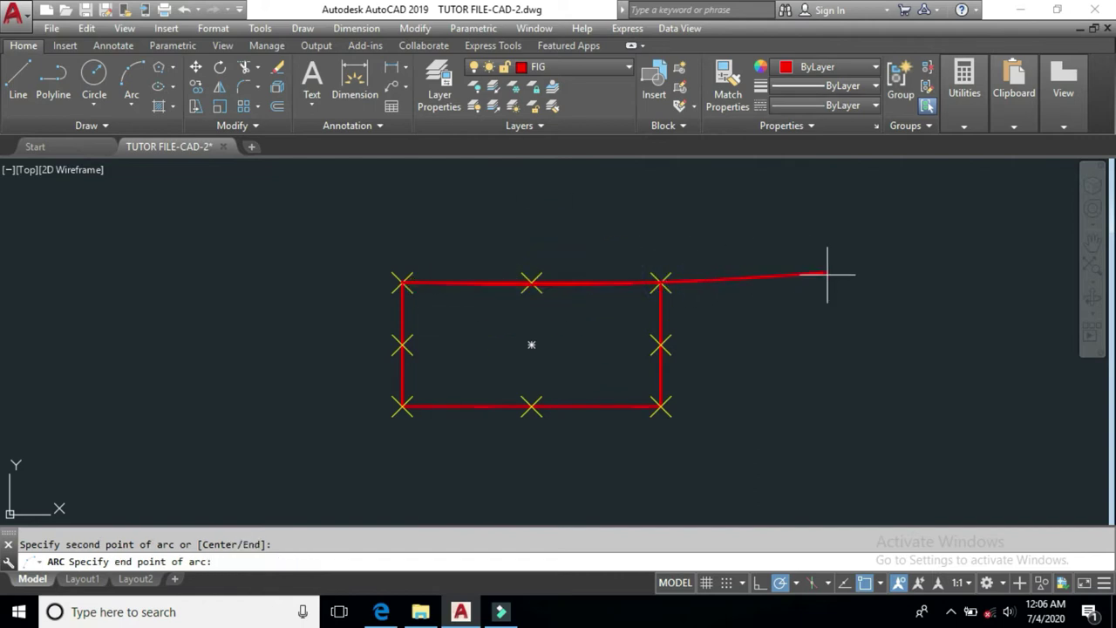
left_click(661, 405)
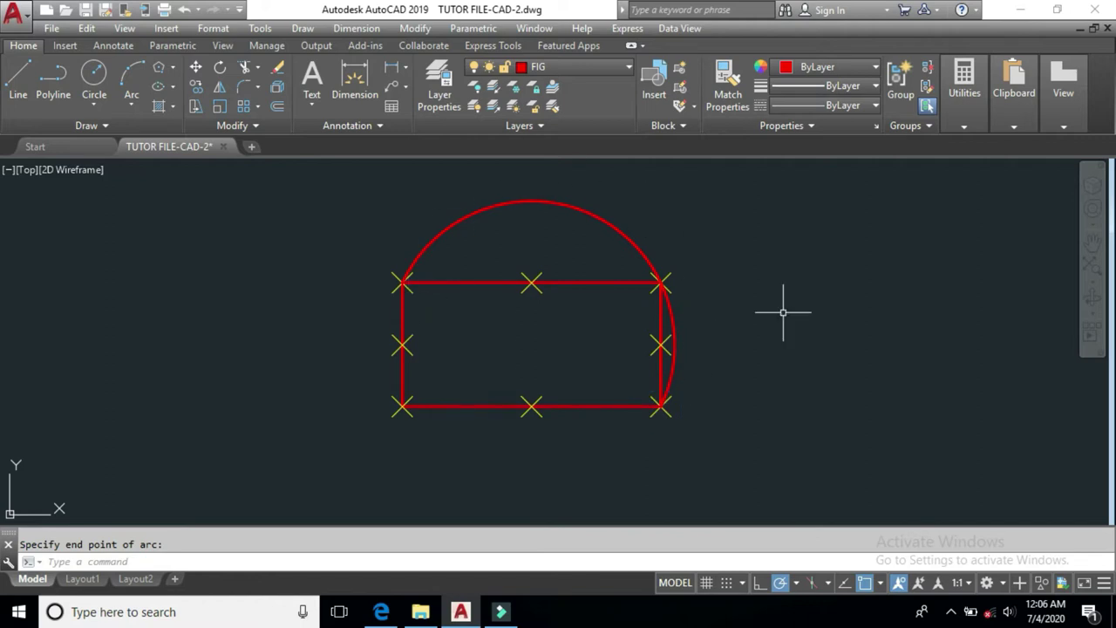
Erase the trial 3-point arc, leaving the corner point markers.
left_click(401, 281)
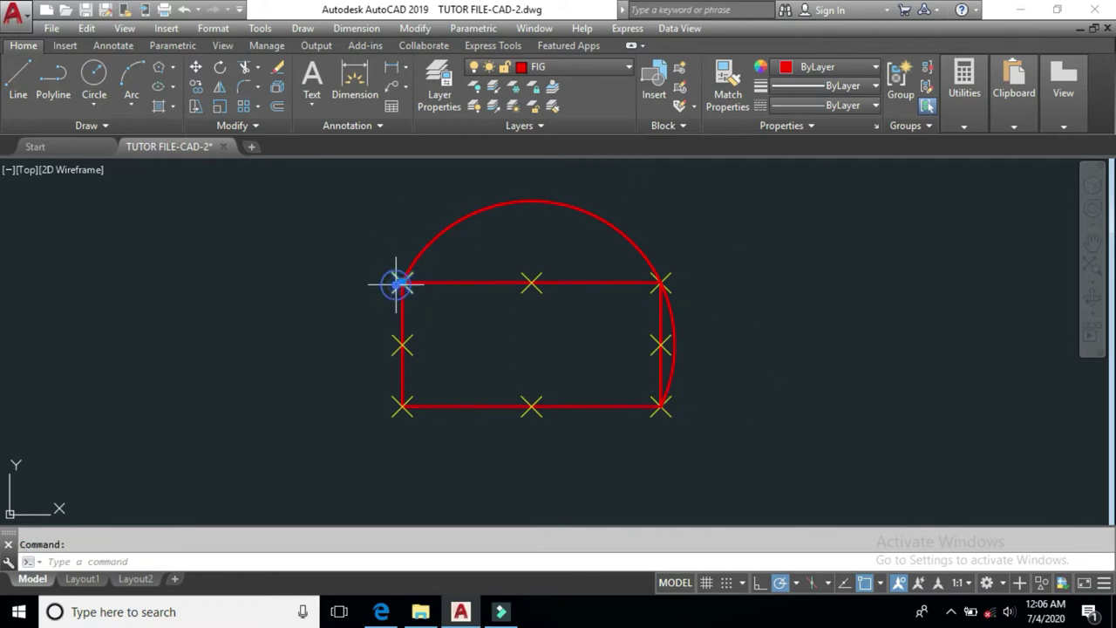
left_click(661, 282)
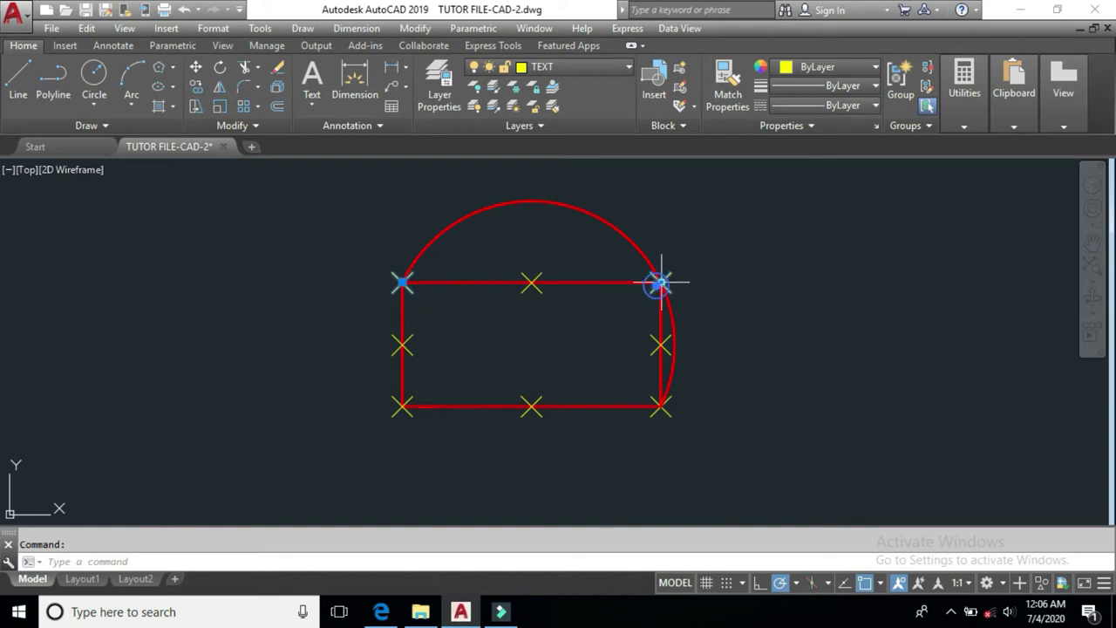
left_click(661, 406)
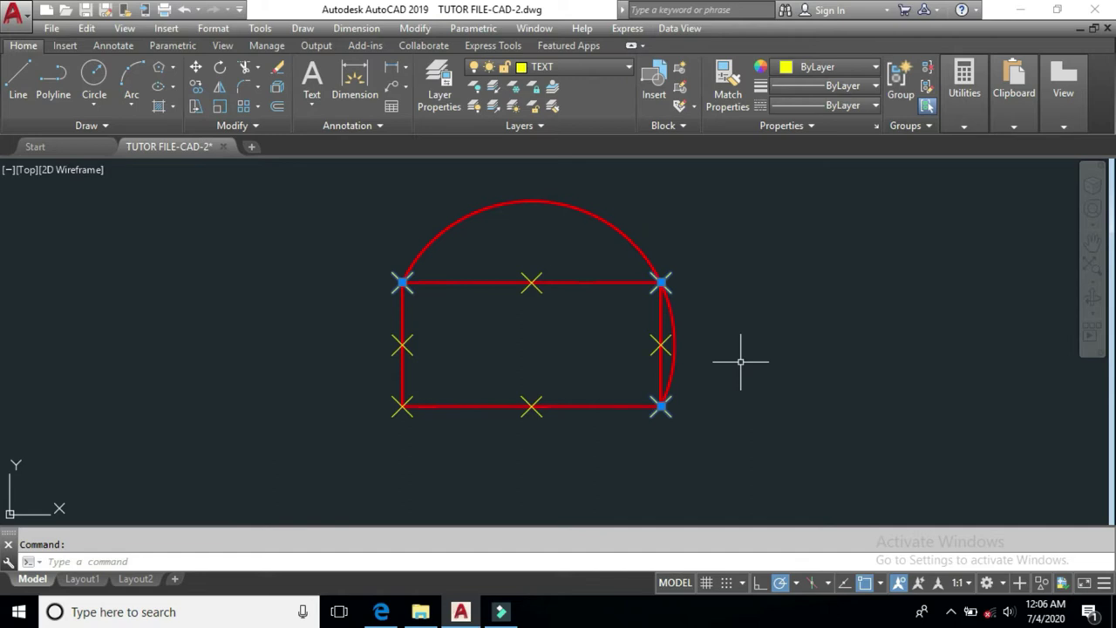
key("Escape")
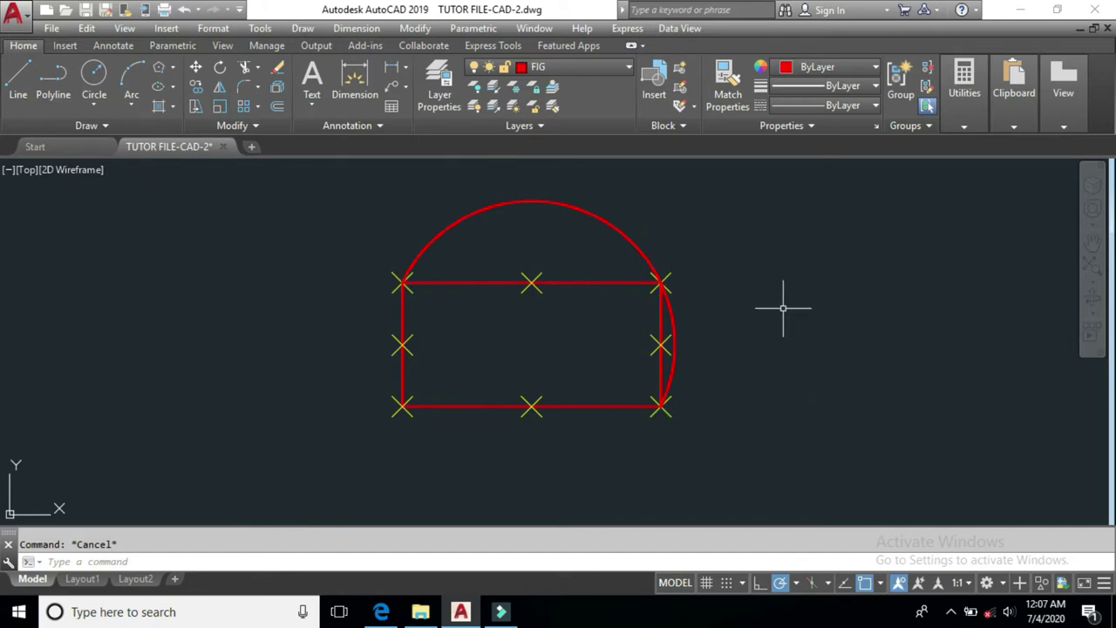
left_click(704, 222)
left_click(588, 250)
key("Delete")
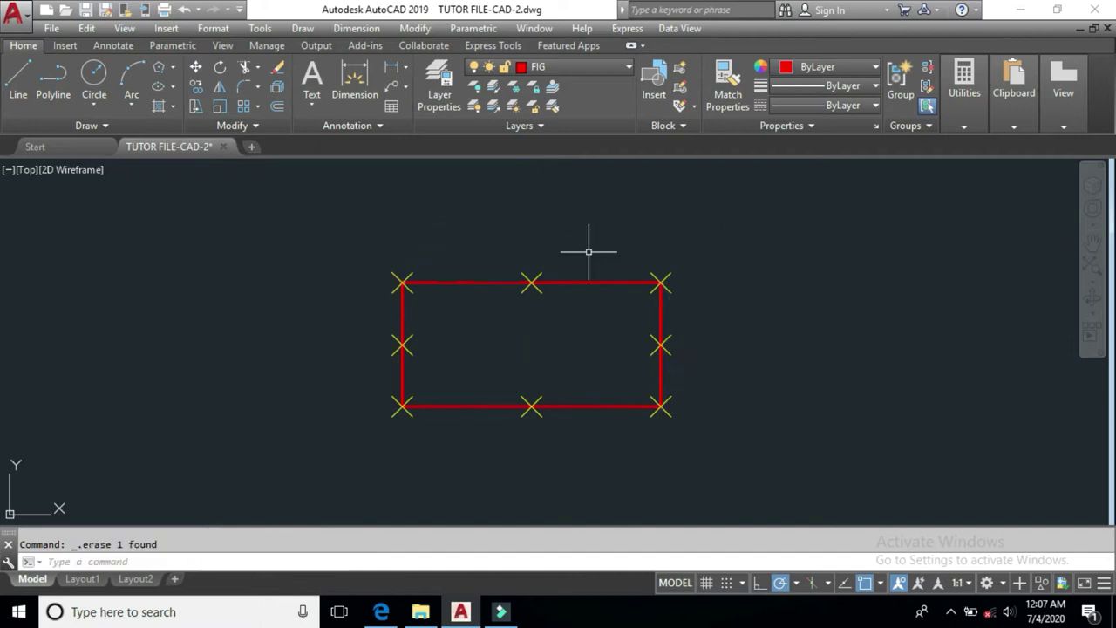
Draw a Start, Center, End arc from bottom-right to top-right, centred on the right-edge midpoint.
left_click(131, 104)
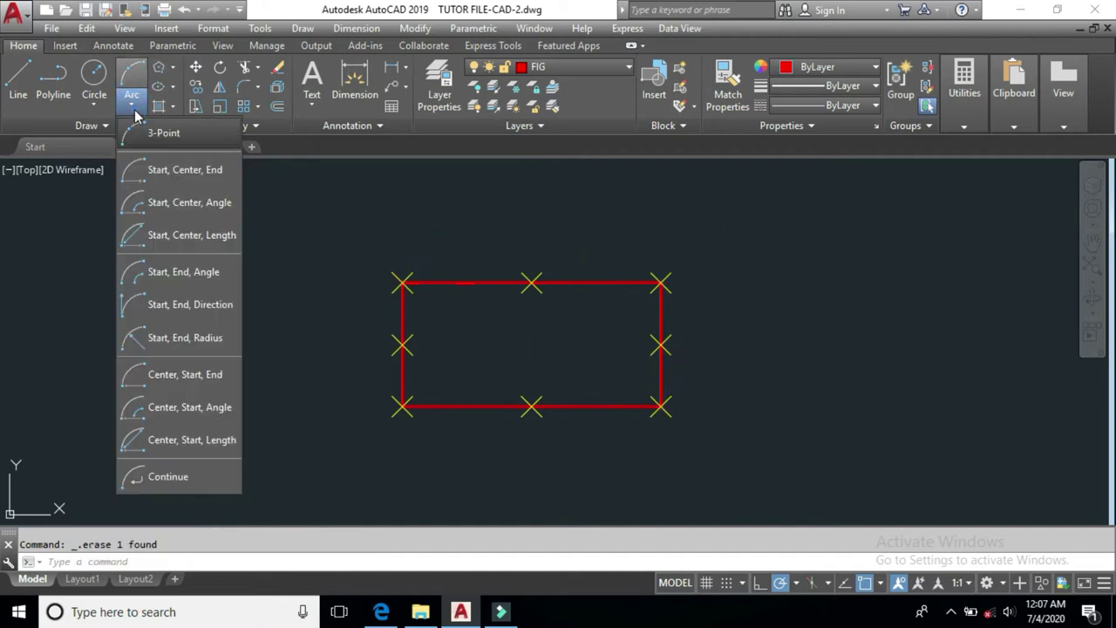
left_click(221, 171)
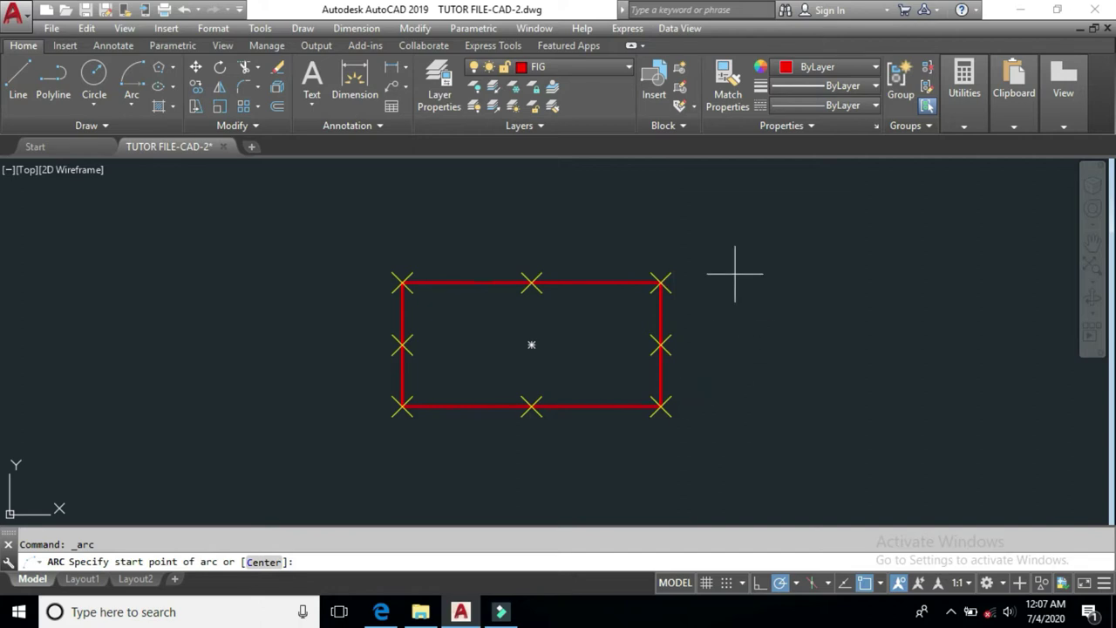
left_click(661, 405)
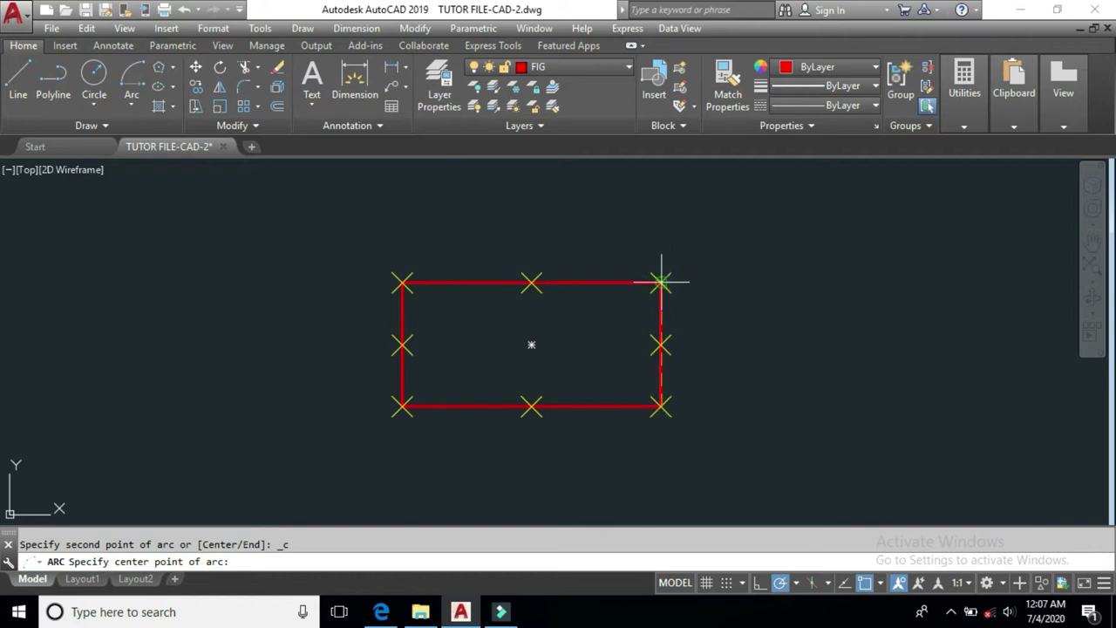
left_click(660, 345)
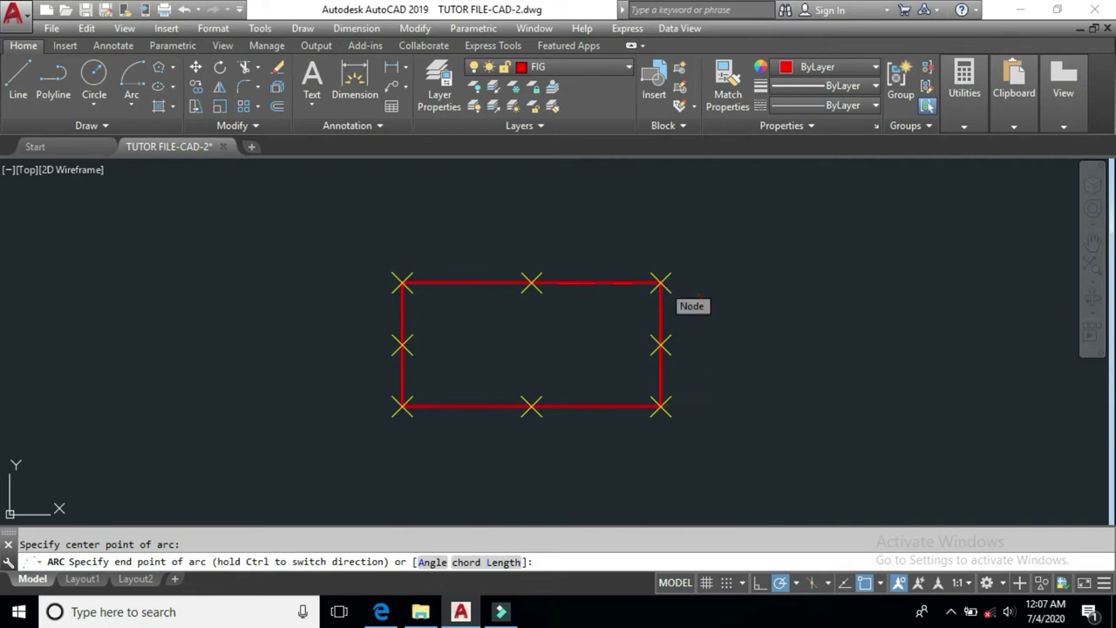
left_click(661, 281)
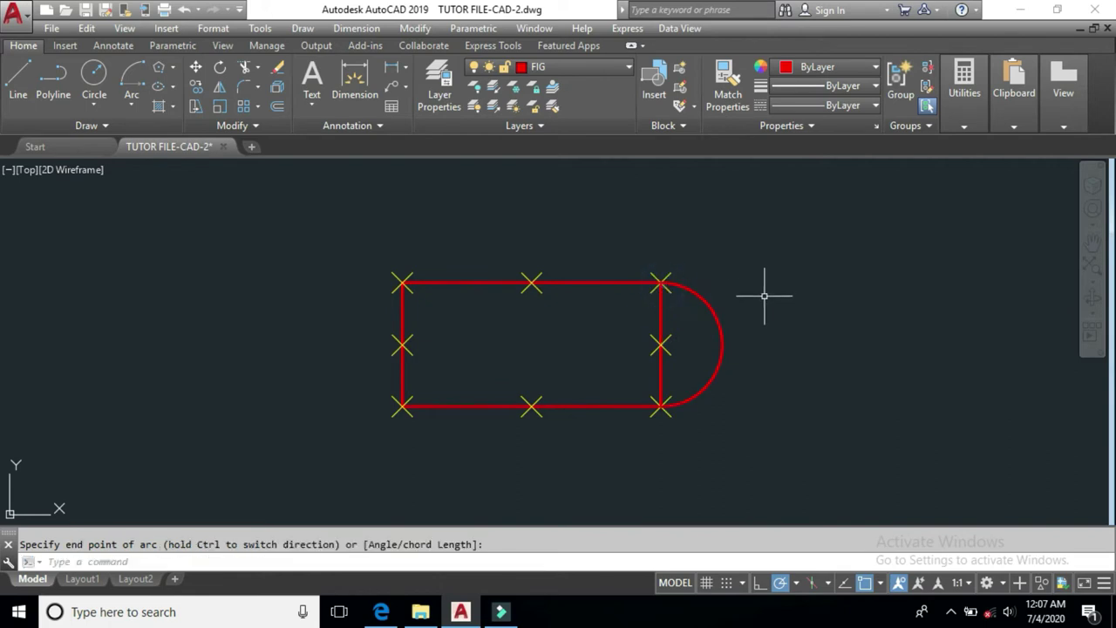
Delete the start-centre-end arc.
left_click(661, 405)
left_click(661, 347)
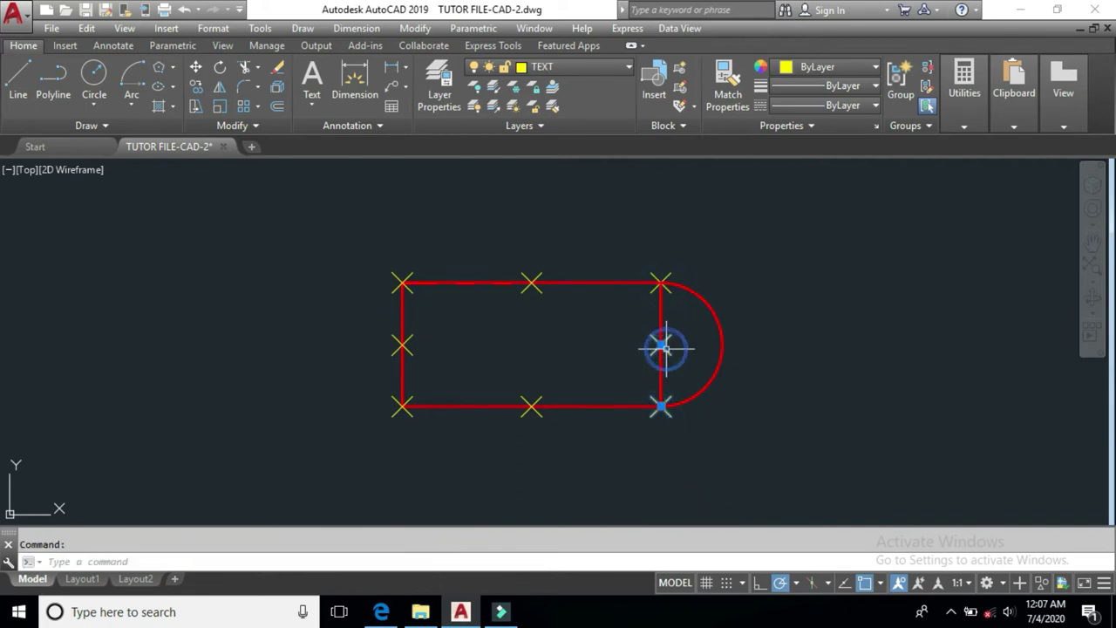
left_click(661, 281)
key("Escape")
mouse_move(740, 299)
left_mouse_down()
mouse_move(707, 341)
mouse_move(687, 341)
left_mouse_up()
key("Delete")
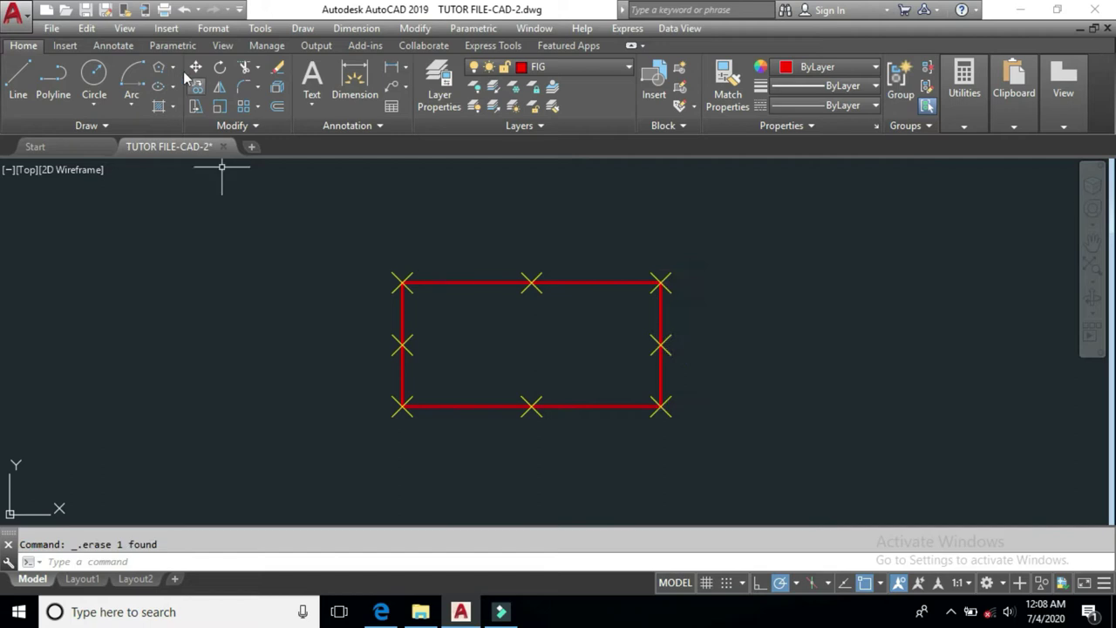
Draw another arc from the bottom-right corner about the right-edge midpoint, then delete it.
left_click(131, 77)
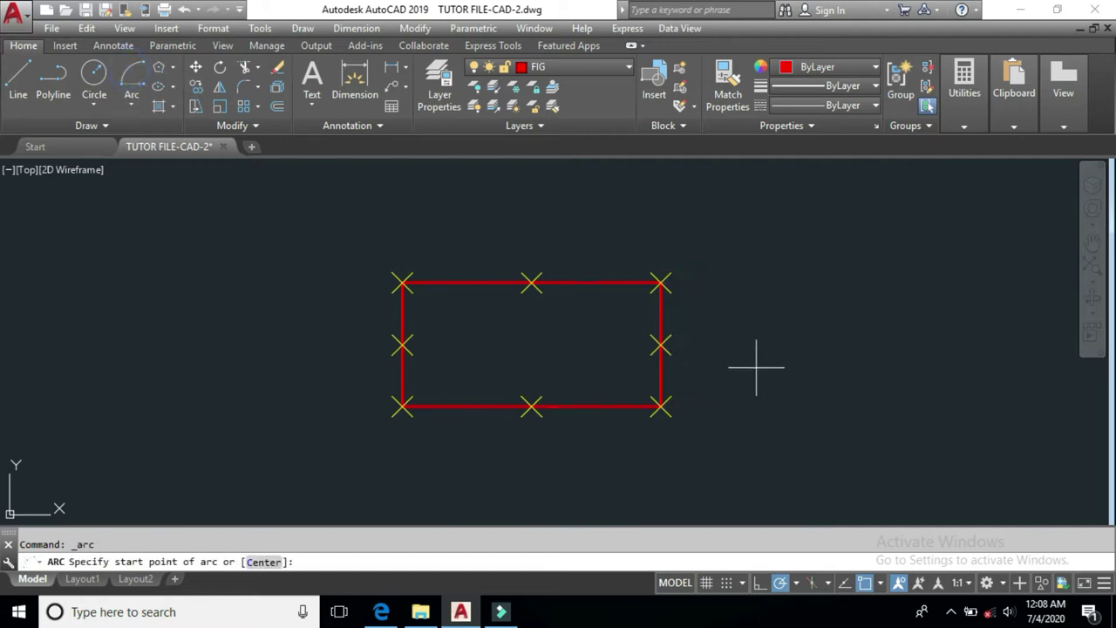
left_click(662, 406)
left_click(662, 345)
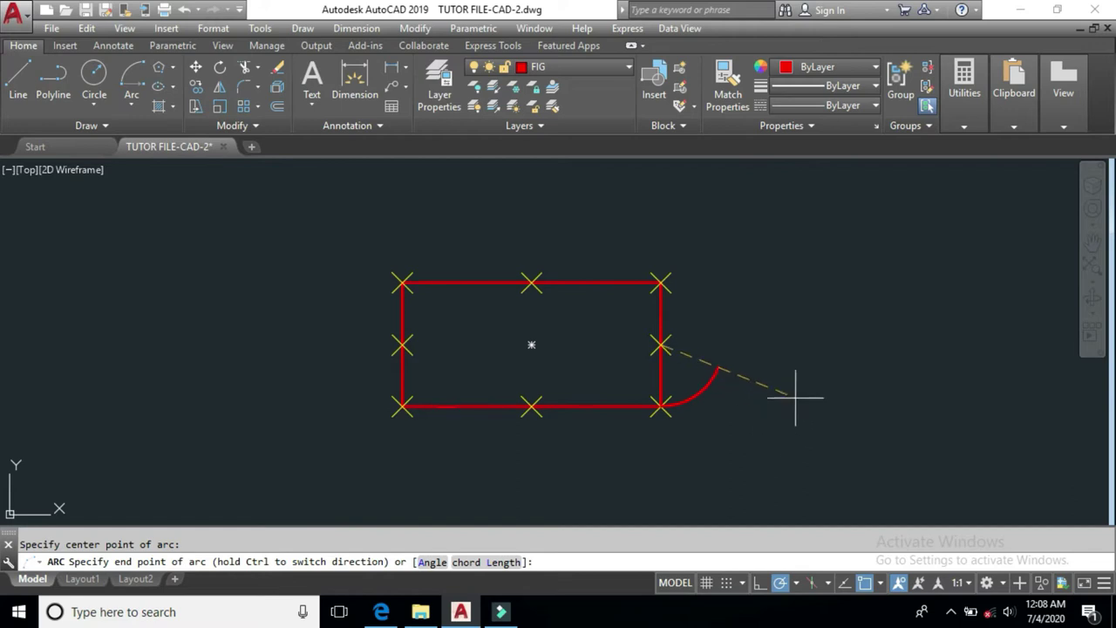
left_click(778, 258)
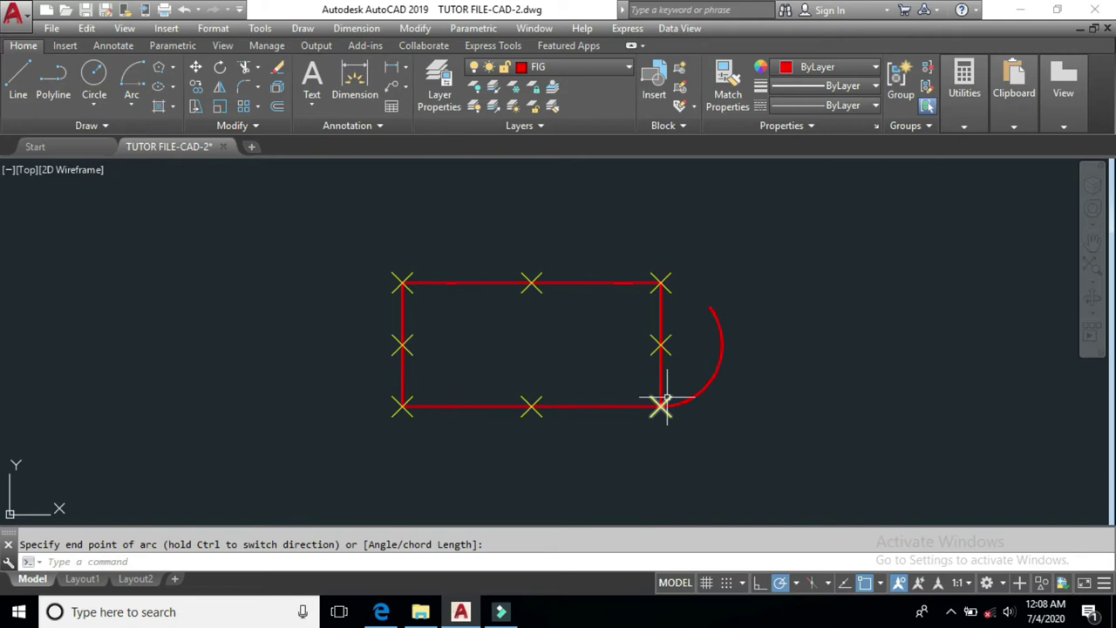
left_click_drag(752, 309, 718, 378)
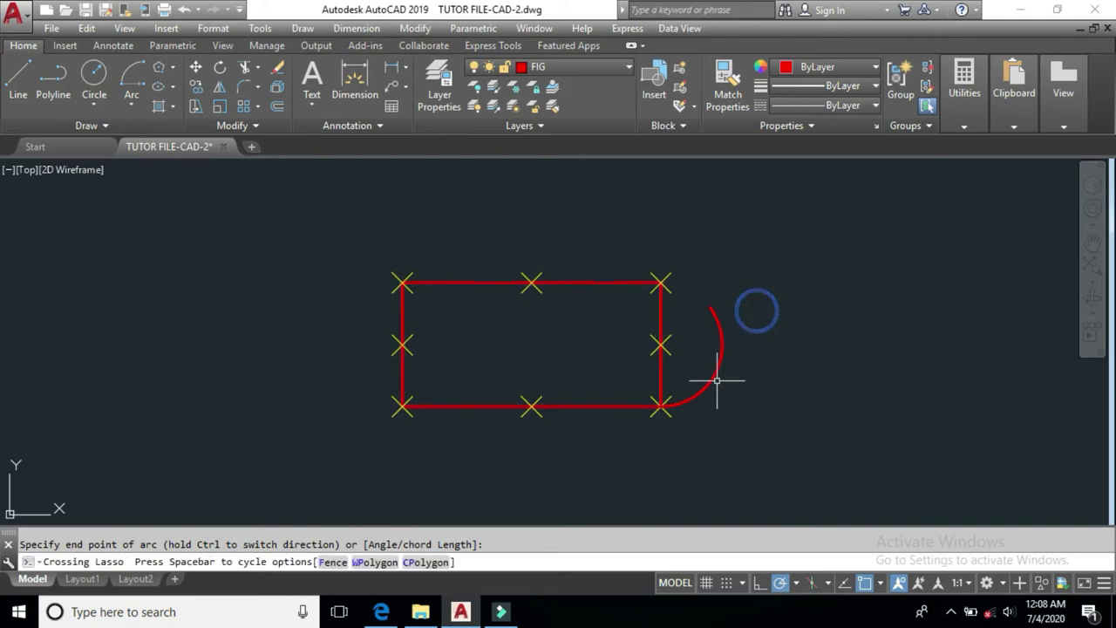
left_click(692, 423)
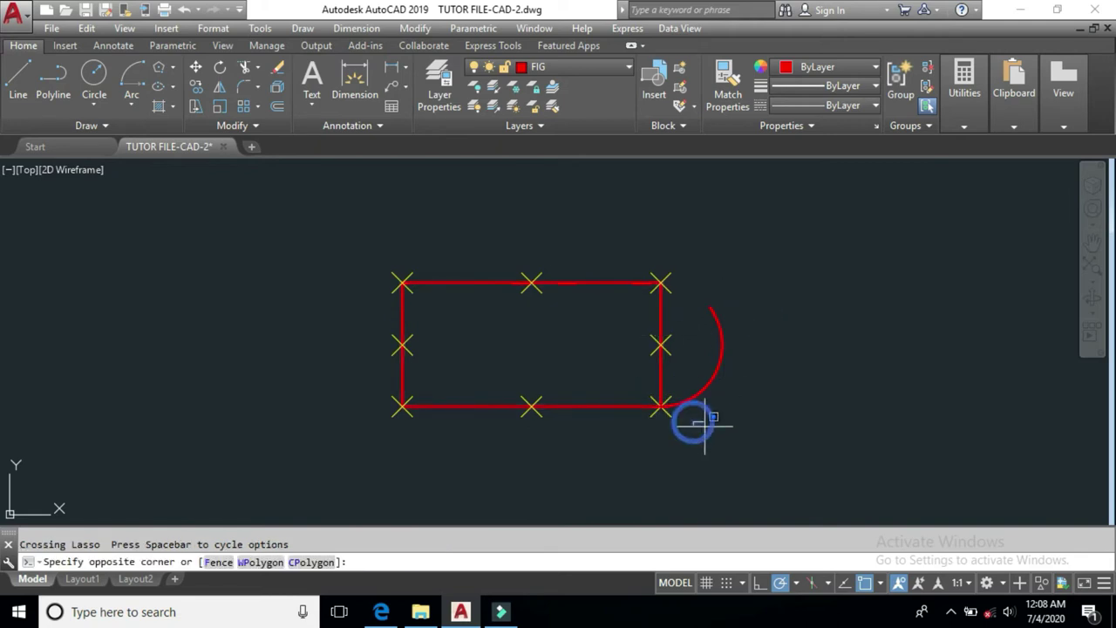
left_click(715, 374)
key("Delete")
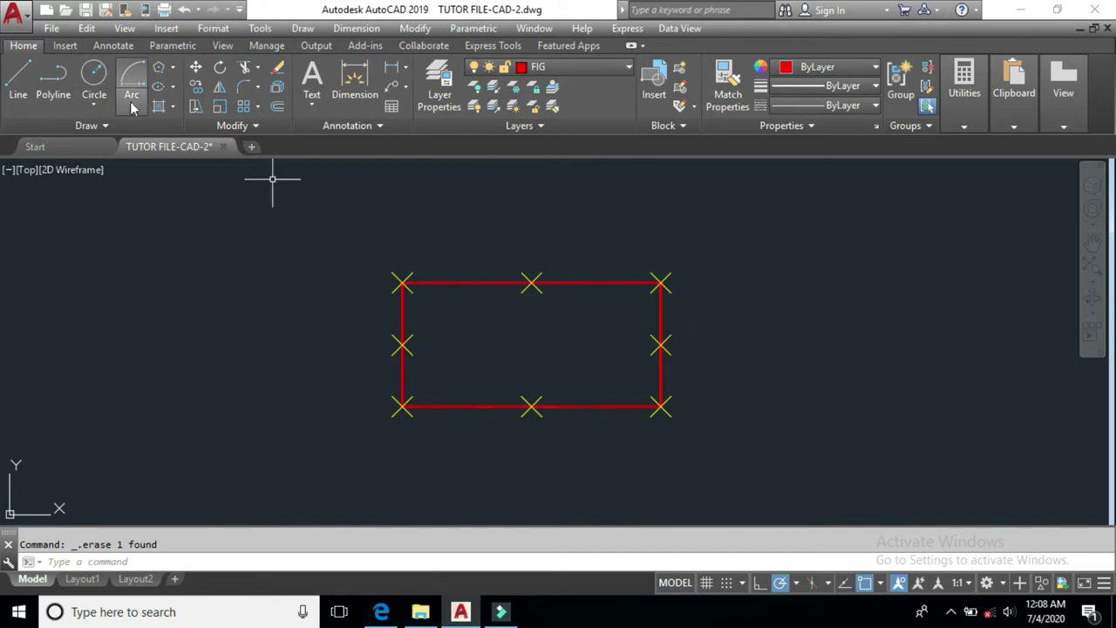
Try a Start, Center, Angle arc centred on the top-right corner, then cancel it.
left_click(132, 103)
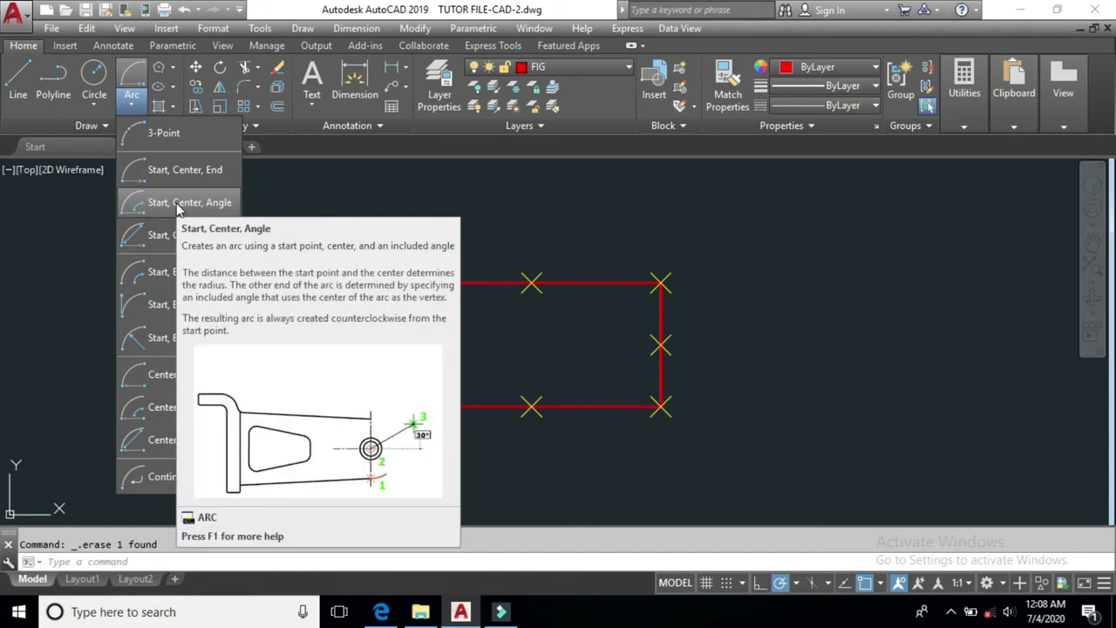
left_click(178, 205)
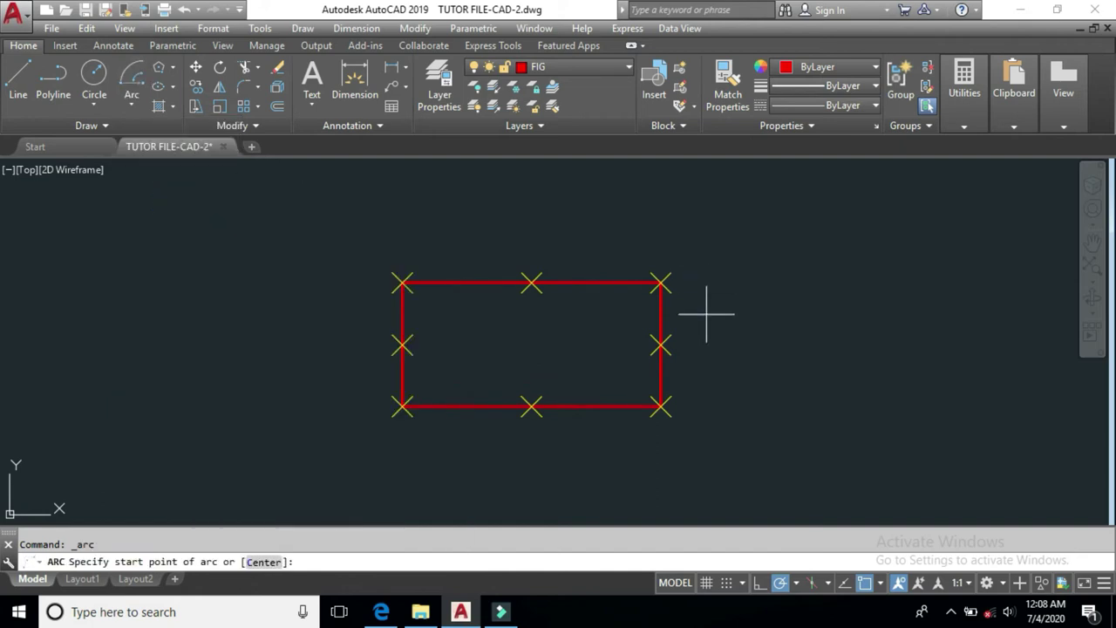
left_click(661, 405)
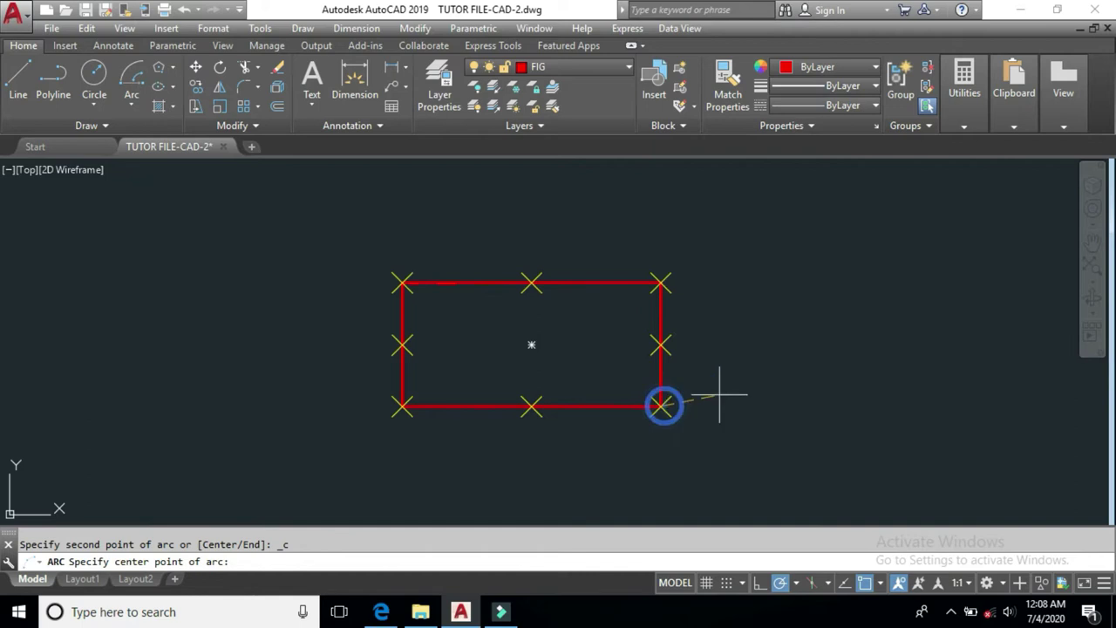
left_click(661, 281)
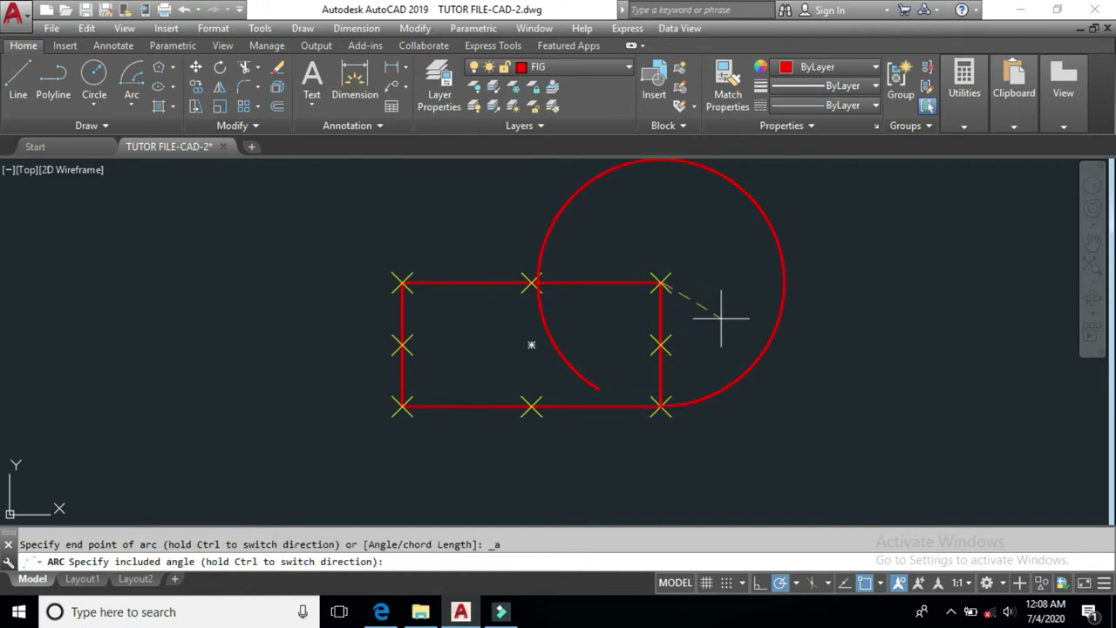
key("Escape")
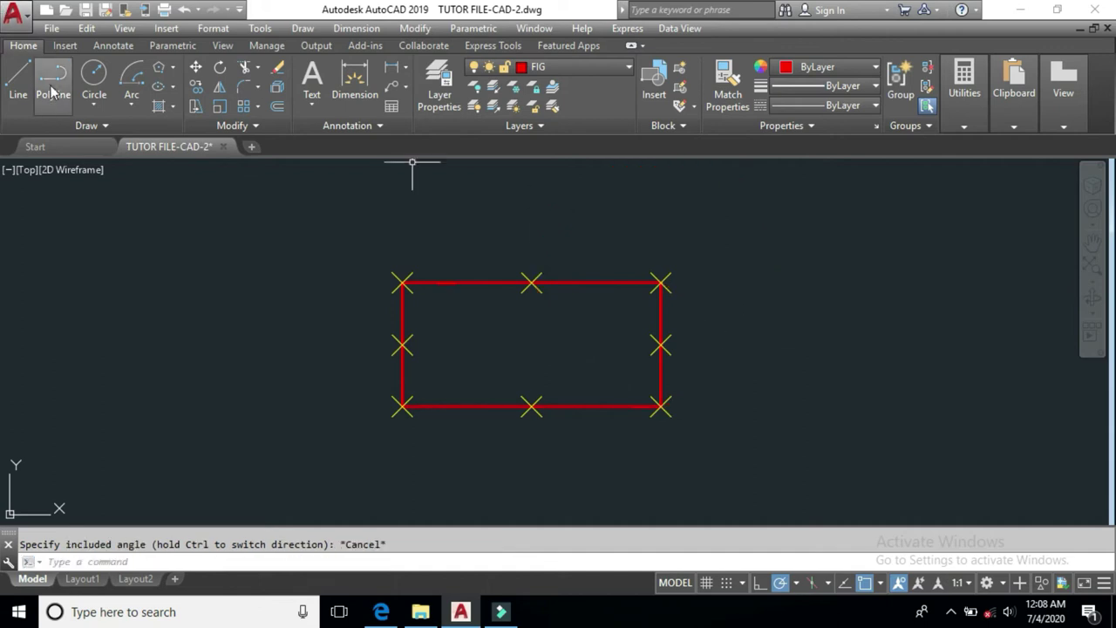
Draw a 90° Start, Center, Angle arc from the bottom-right corner about the right-edge midpoint.
left_click(135, 105)
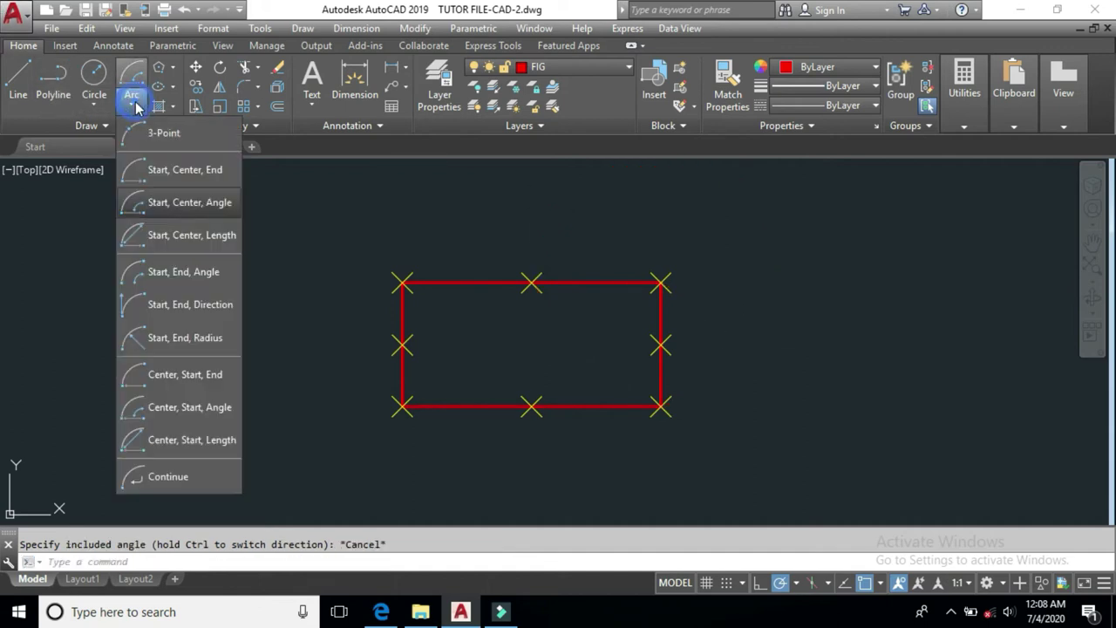
left_click(166, 203)
left_click(660, 406)
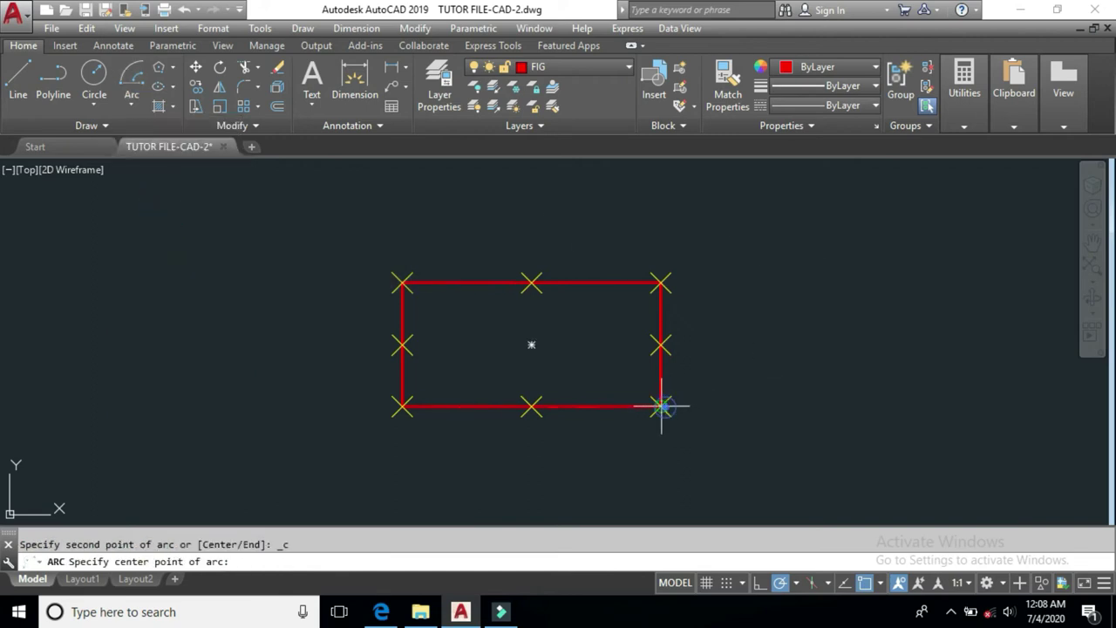
left_click(659, 346)
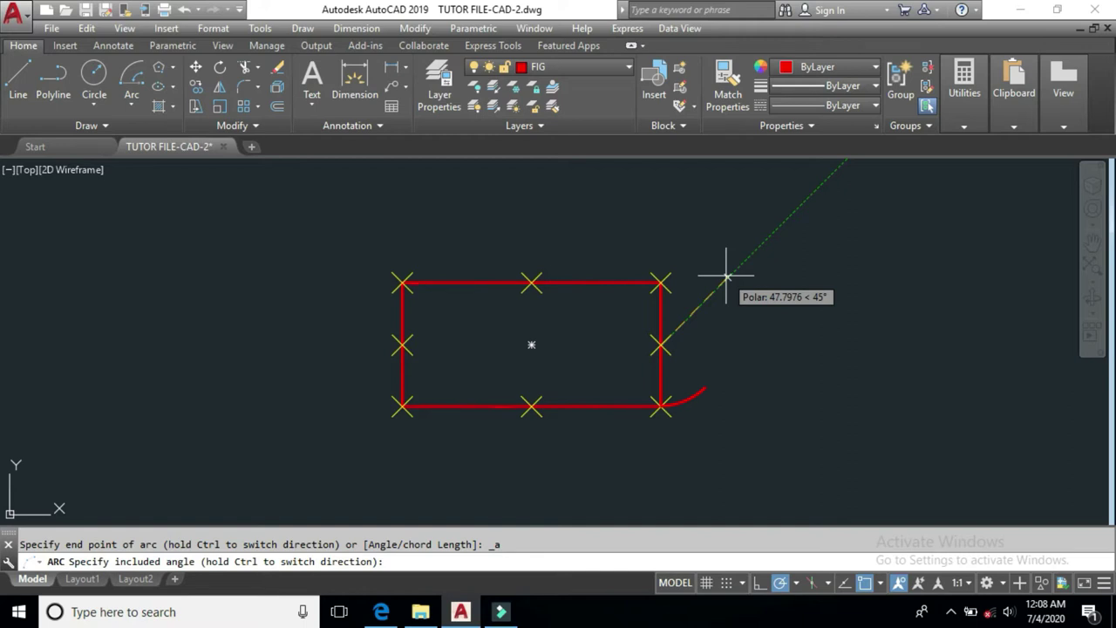
key("Return")
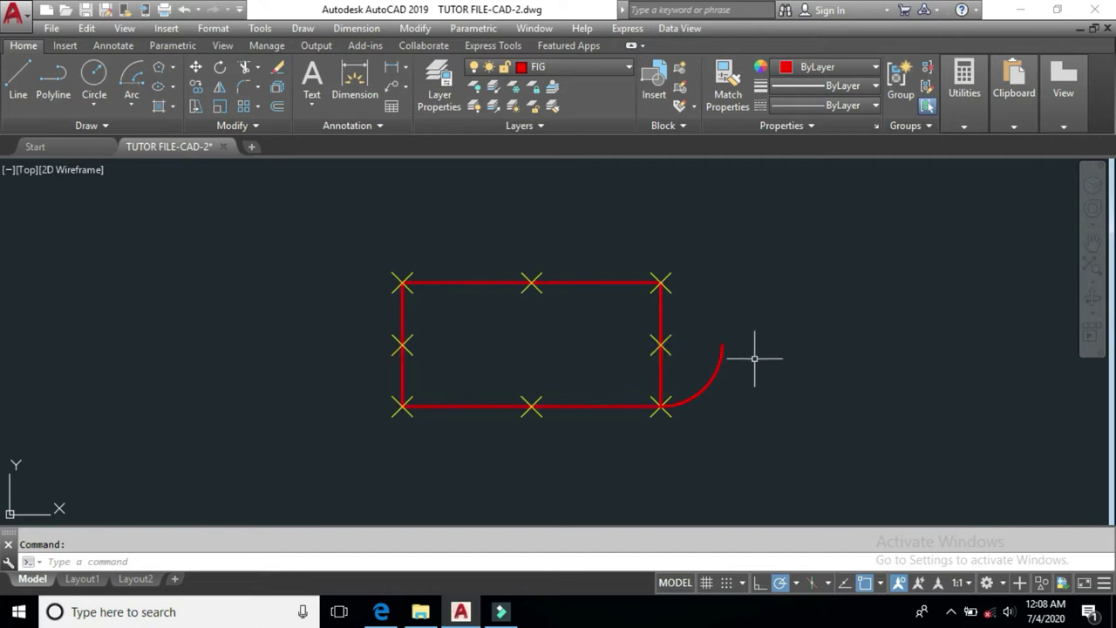
Draw a short line from the right-edge midpoint and try an angular dimension (DAN), then cancel.
type("L")
key("Return")
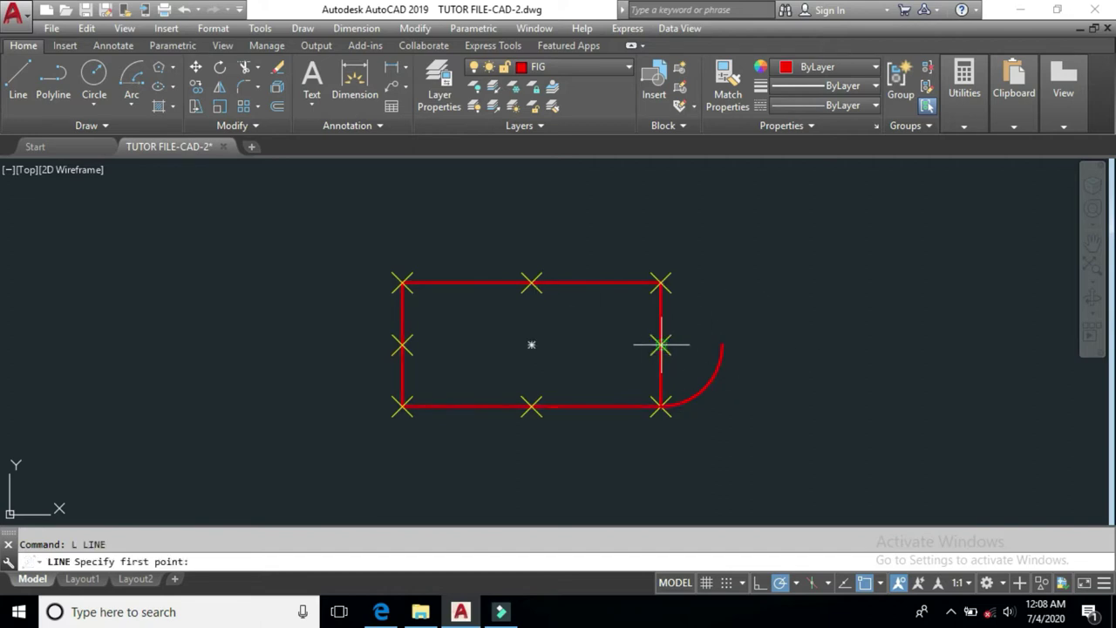
left_click(661, 346)
type("DAN")
key("Return")
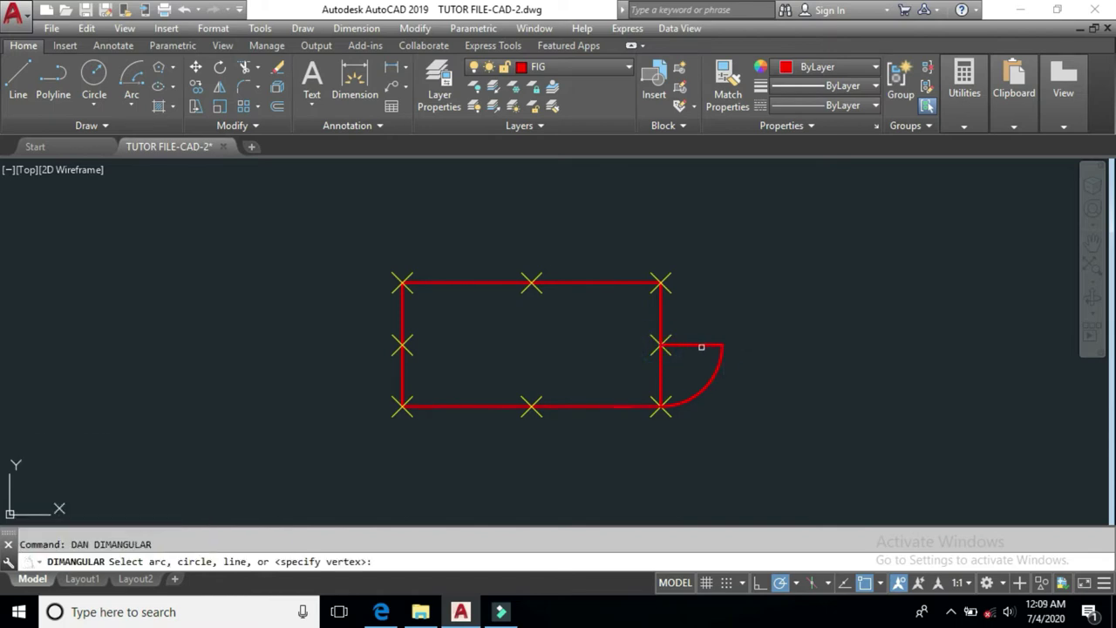
left_click(700, 345)
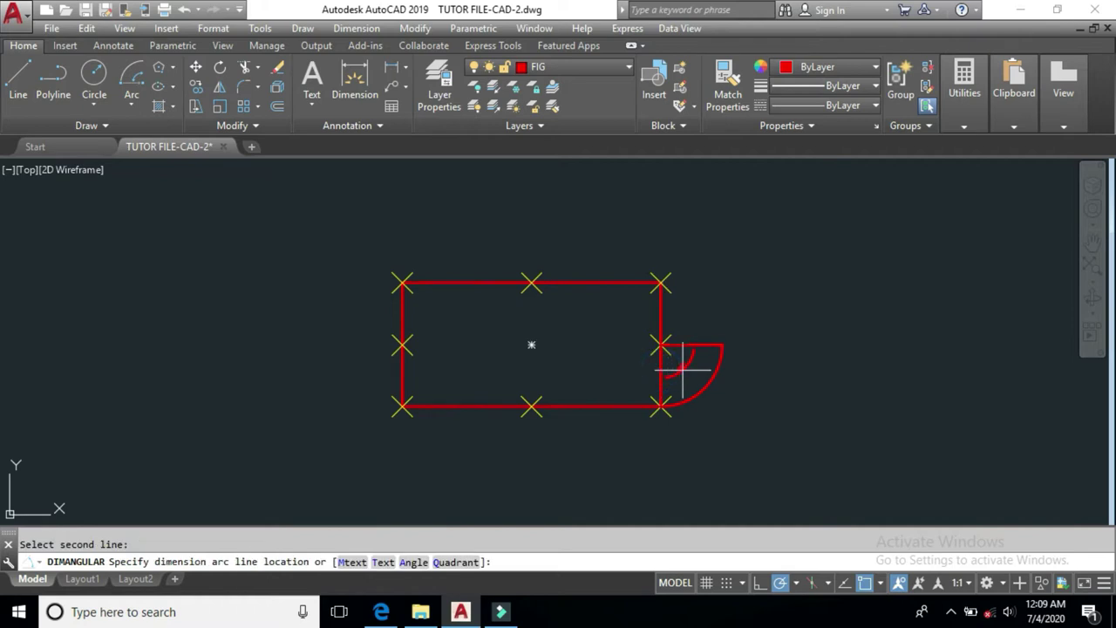
scroll(683, 371, "up", 5)
scroll(682, 371, "down", 3)
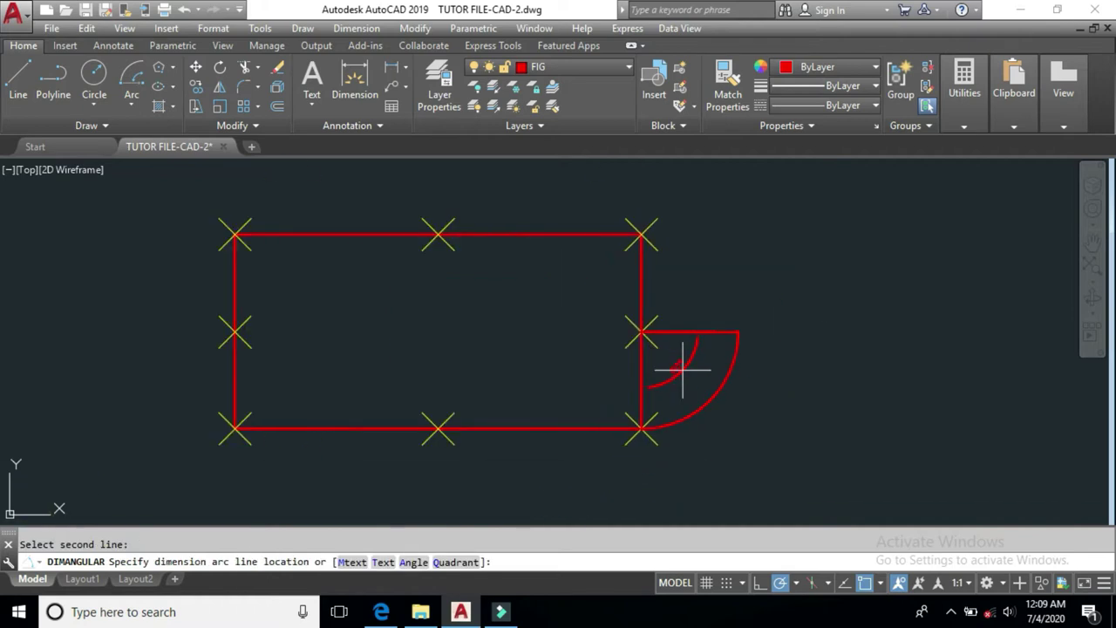
key("Escape")
Erase the 90° arc and its line.
left_click(765, 304)
left_click(729, 398)
key("Delete")
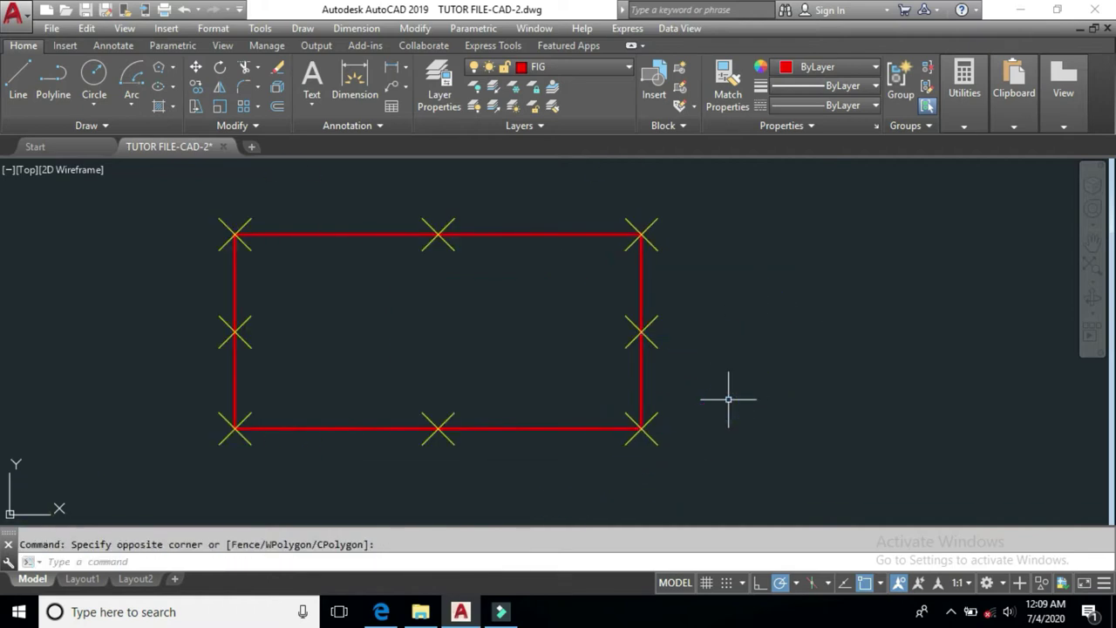
Draw a free 3-point arc to the right of the rectangle using the A alias.
left_click(133, 106)
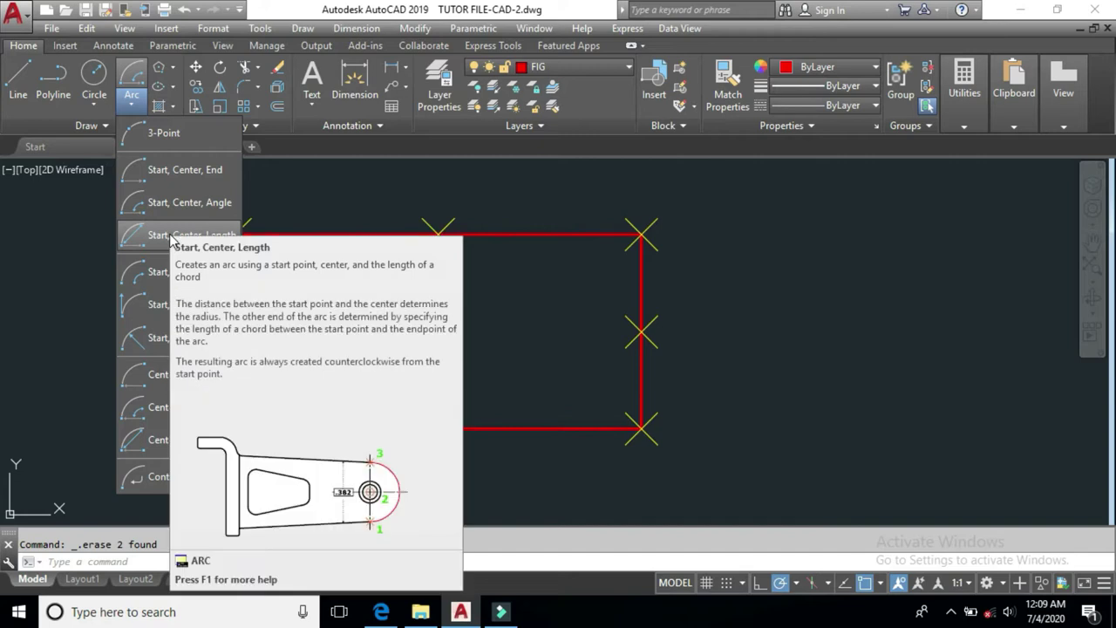
left_click(776, 301)
left_click(742, 352)
left_click(824, 319)
type("a")
key("Return")
left_click(735, 406)
left_click(777, 326)
left_click(917, 290)
Close the arc with a straight chord line from its end back to its start.
type("l")
key("Return")
left_click(917, 289)
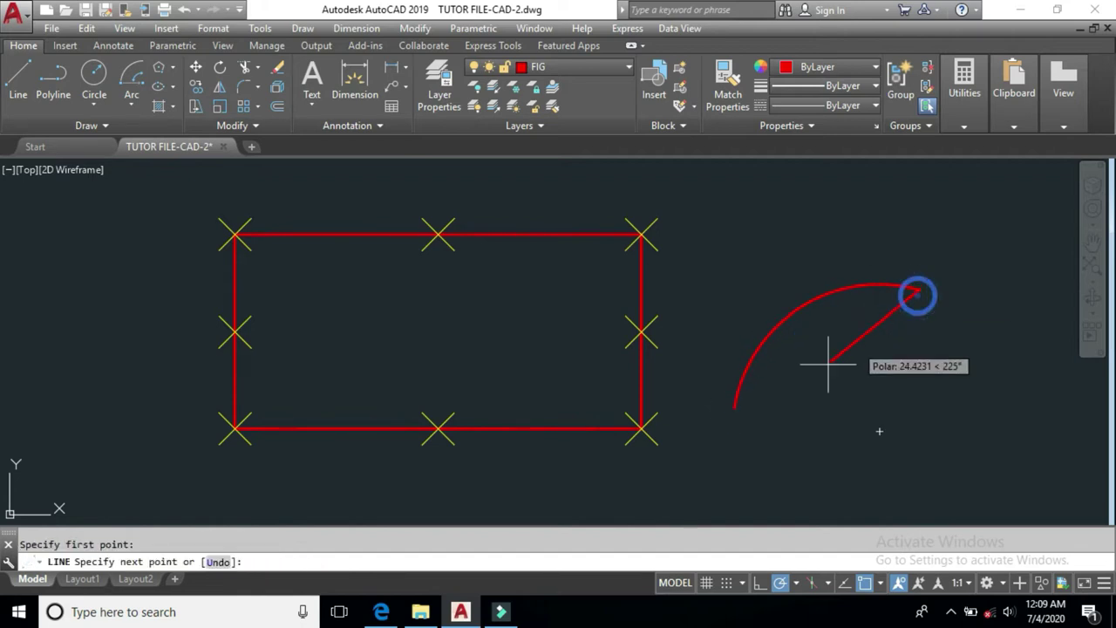
left_click(735, 407)
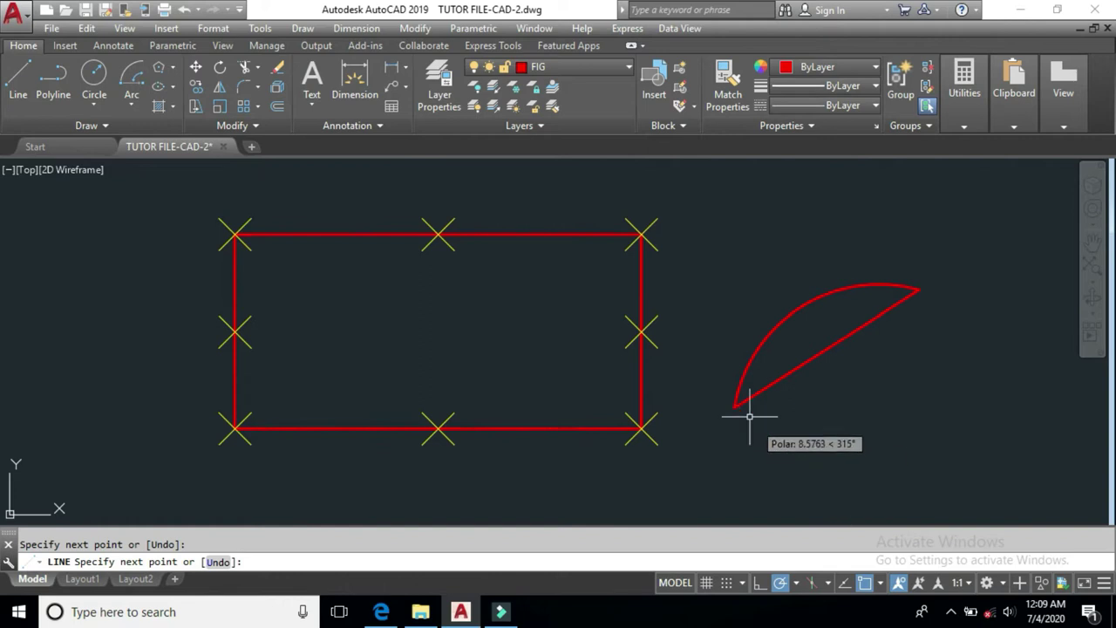
key("Return")
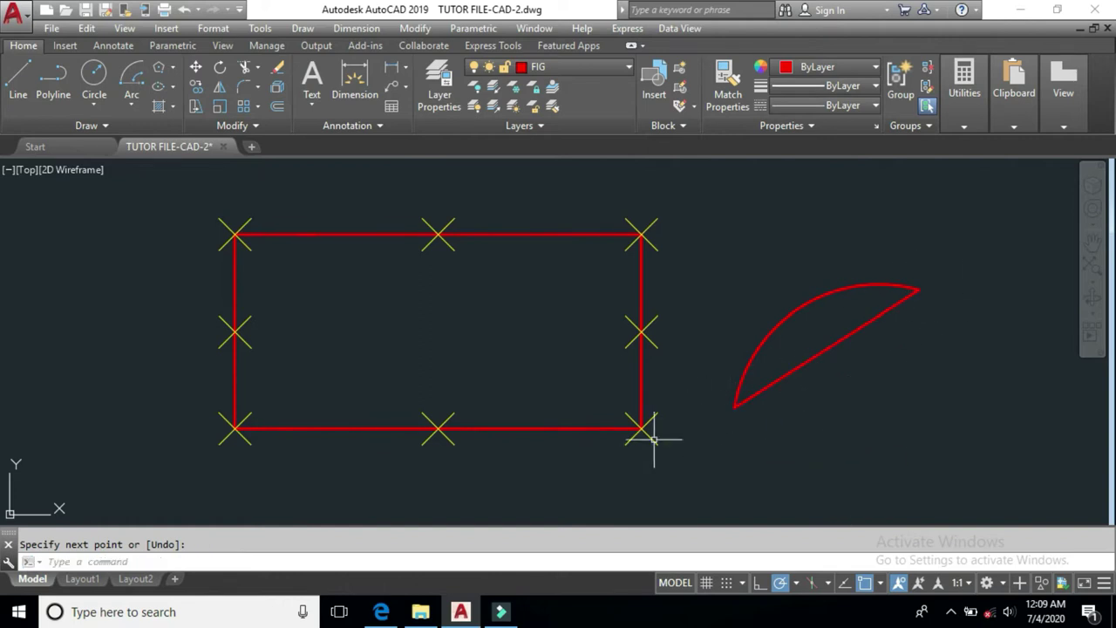
Erase the arc and chord line, leaving only the rectangle.
key("Escape")
left_click(876, 316)
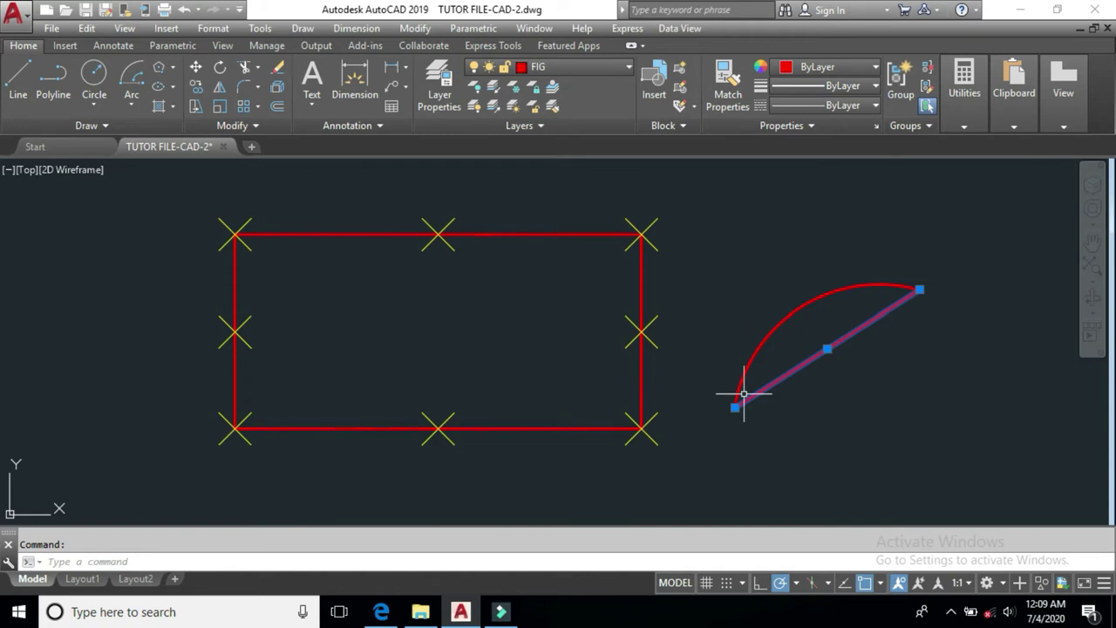
left_click(857, 393)
left_click(797, 291)
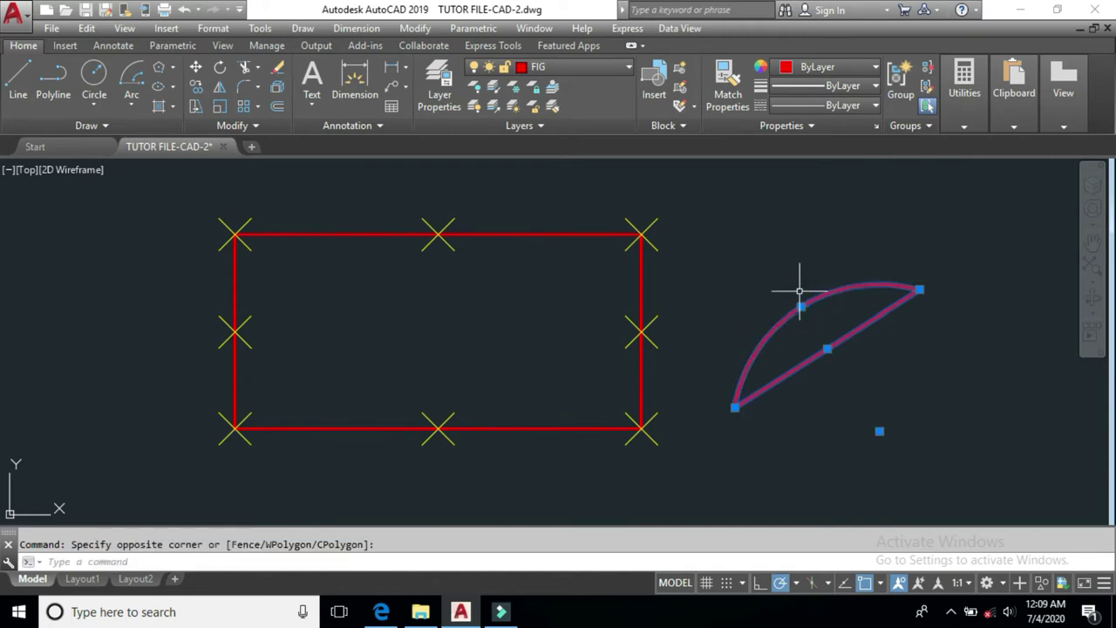
key("Delete")
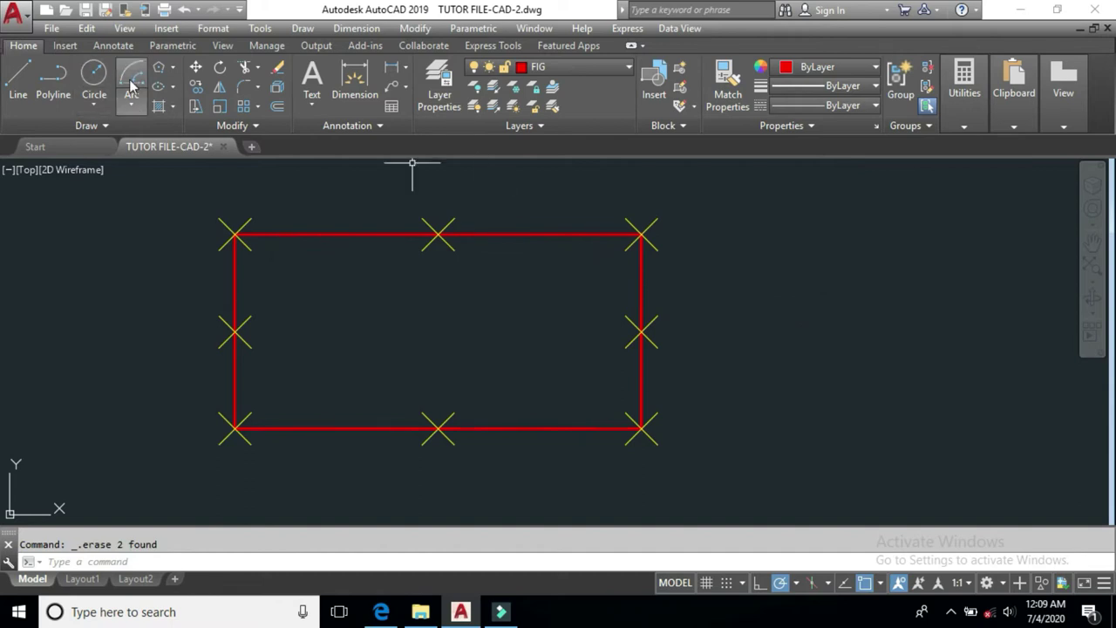
left_click(132, 106)
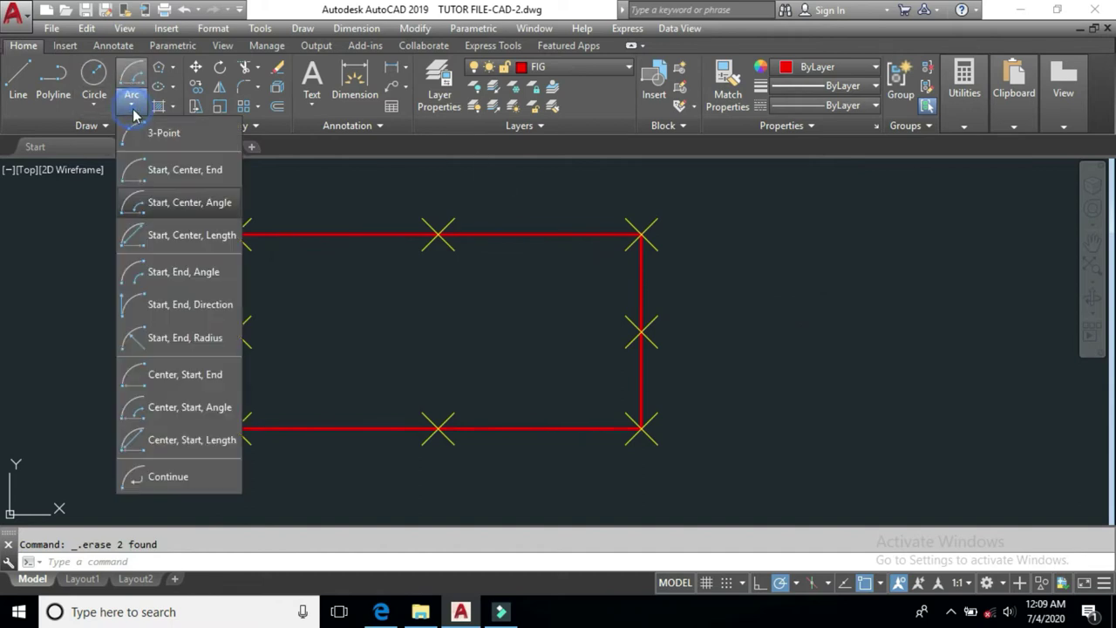
Draw a Start, Center, Length semicircle from bottom-right to top-right corner about the right-edge midpoint.
left_click(175, 237)
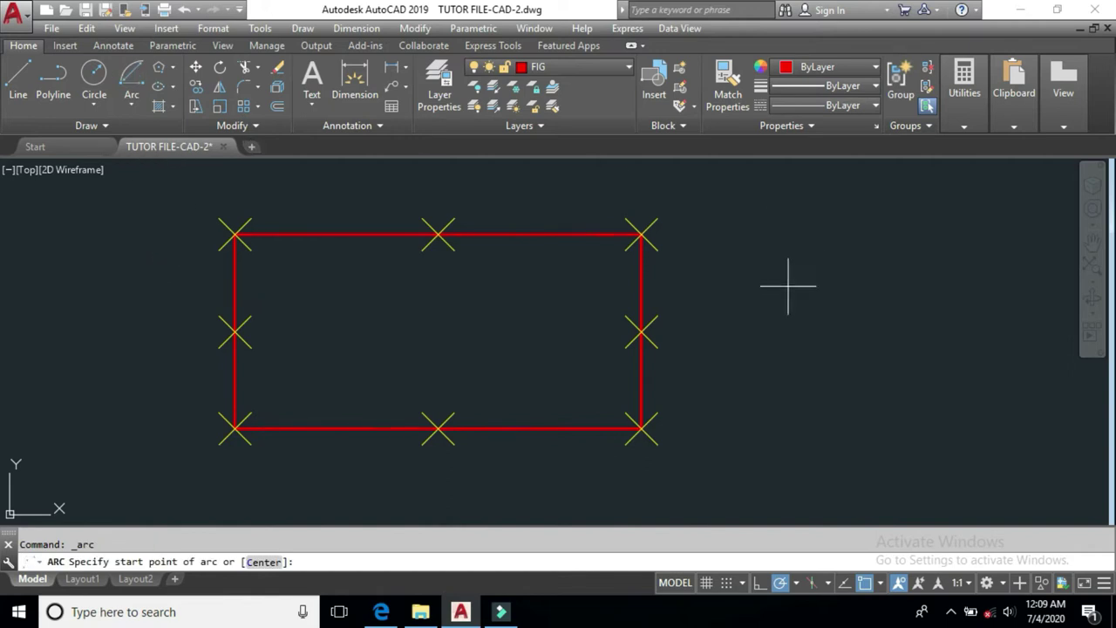
left_click(641, 427)
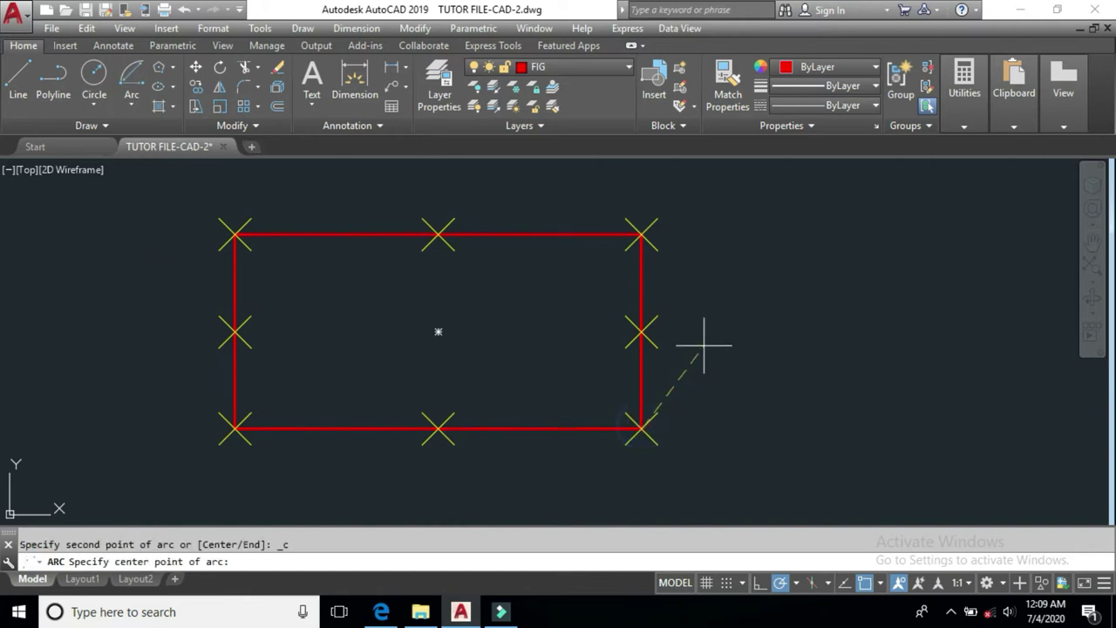
left_click(642, 331)
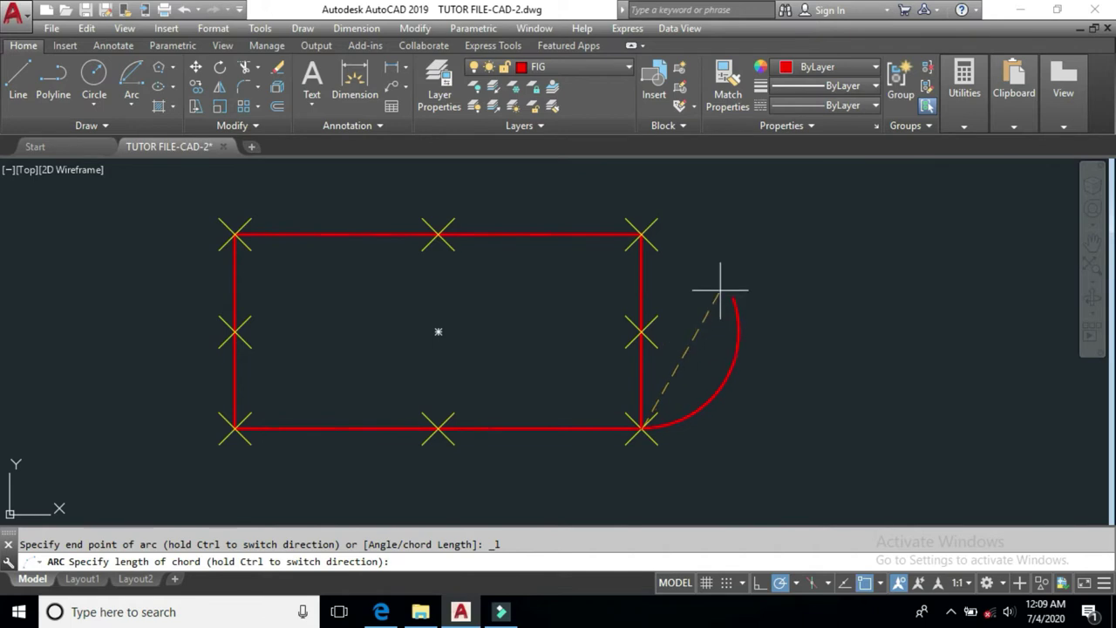
left_click(642, 233)
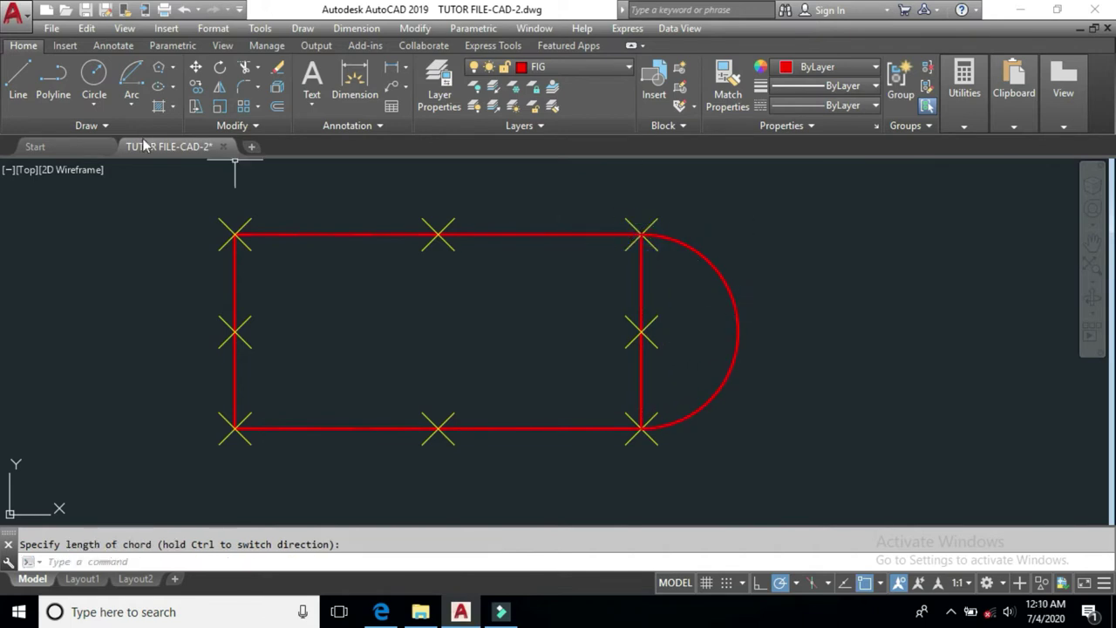
left_click(131, 104)
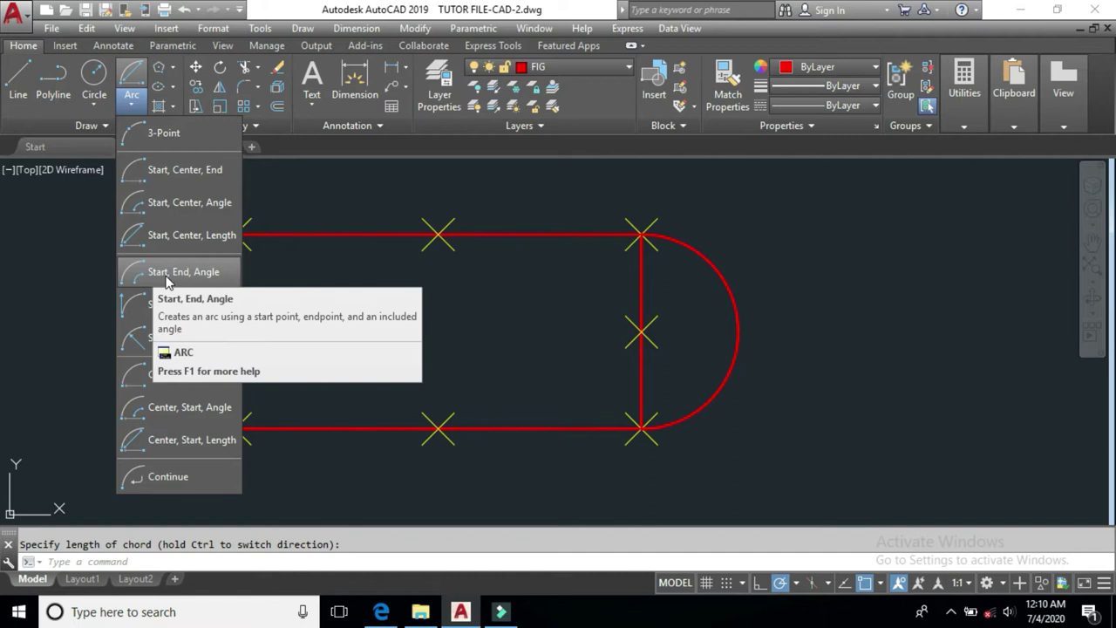
Draw a 180° Start, End, Angle arc from the bottom-left to bottom-right corner.
left_click(194, 272)
mouse_move(448, 392)
middle_mouse_down()
mouse_move(590, 249)
mouse_move(539, 249)
middle_mouse_up()
left_click(322, 277)
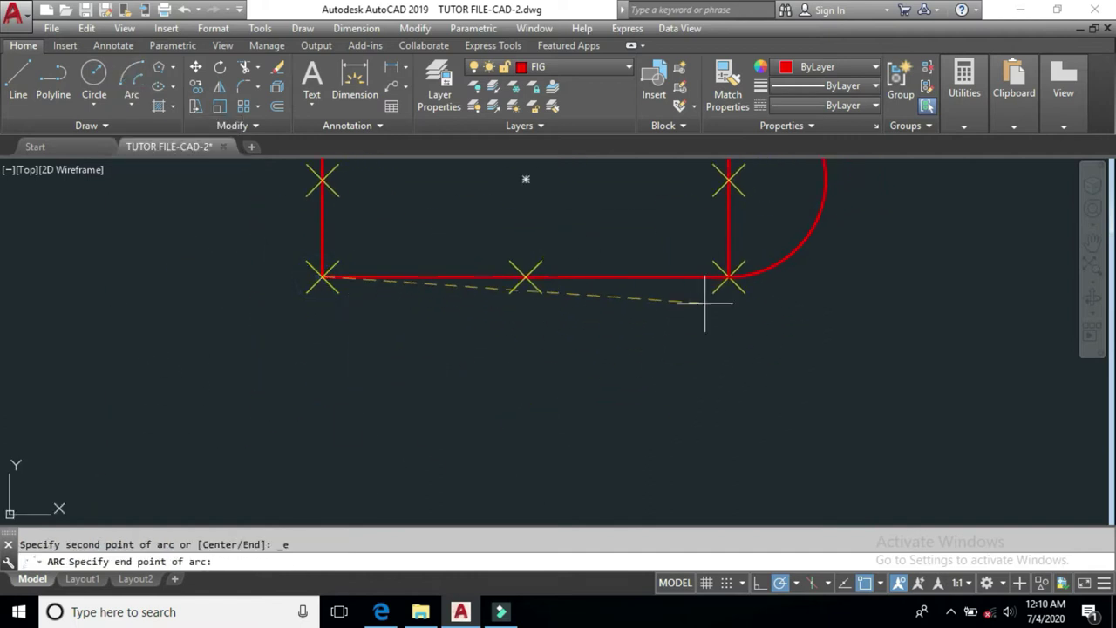
left_click(728, 277)
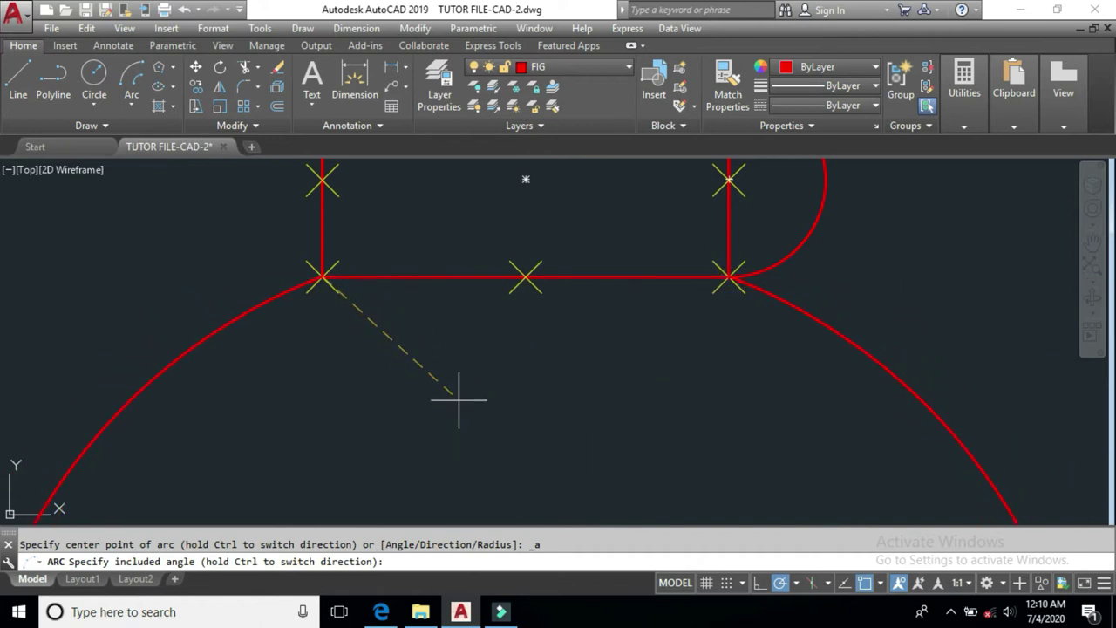
key("Return")
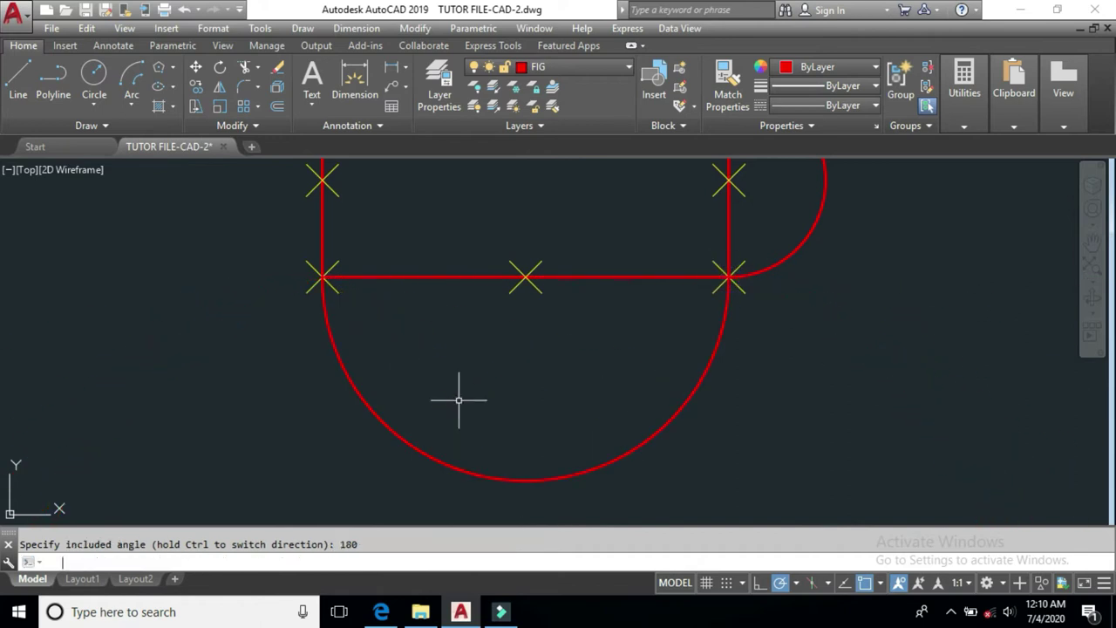
Add a shallow 45° arc between the same bottom corners and select it.
left_click(135, 107)
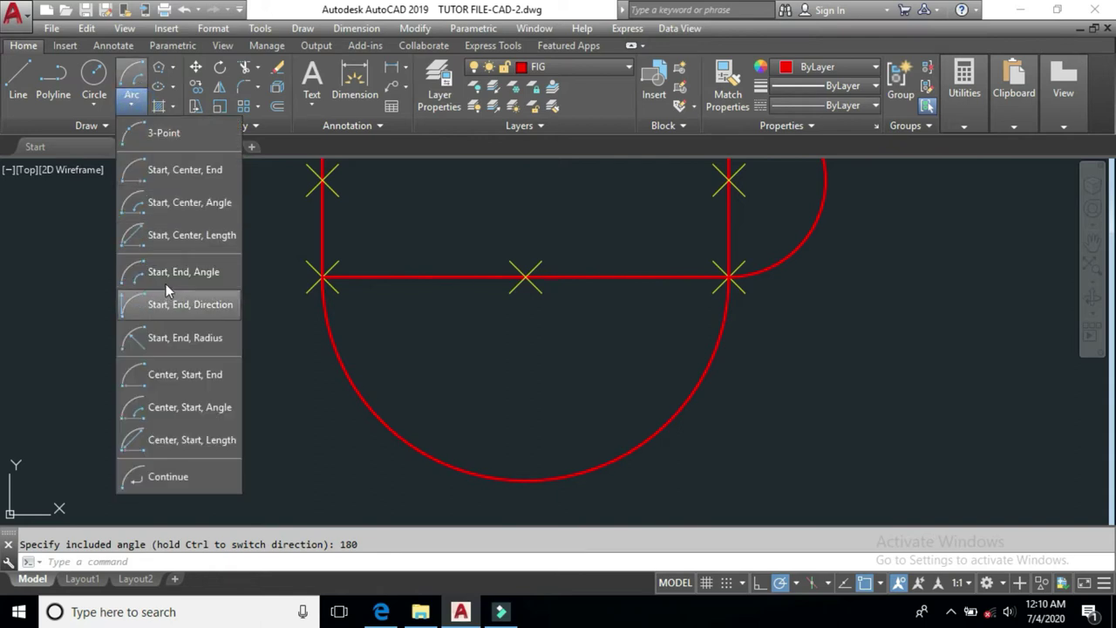
left_click(166, 284)
left_click(322, 277)
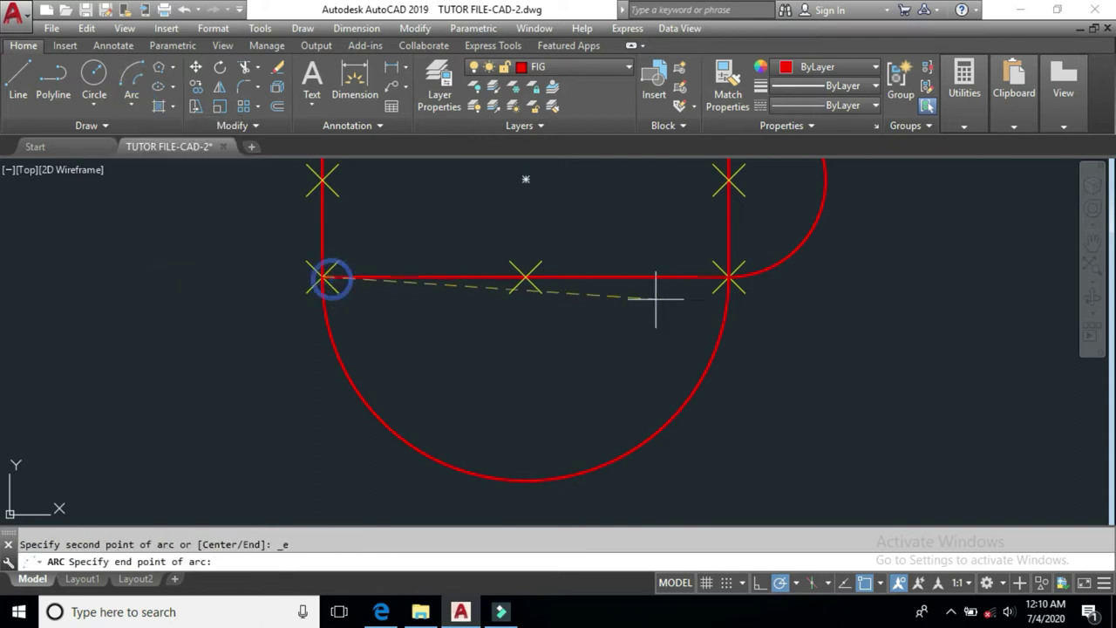
left_click(728, 277)
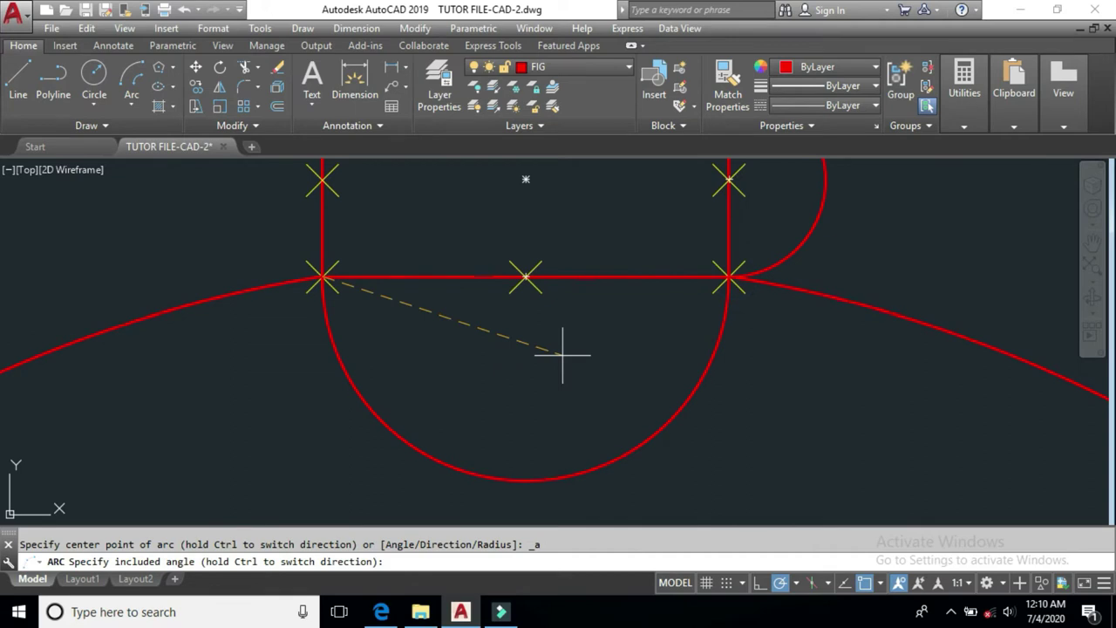
type("45")
key("Return")
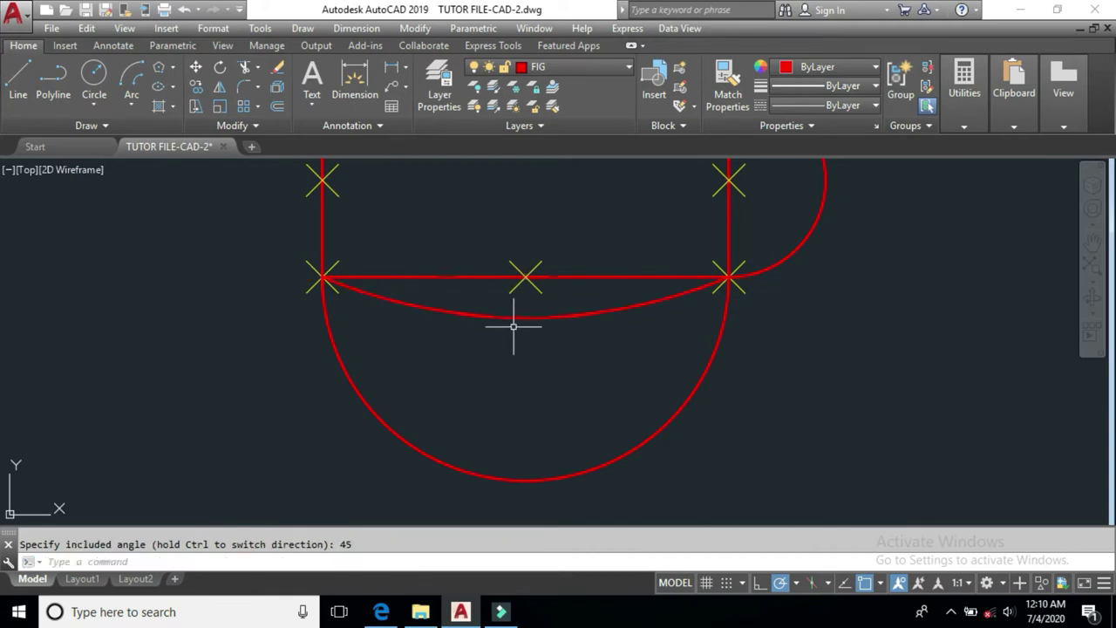
middle_click_drag(515, 319, 511, 468)
scroll(511, 340, "down", 4)
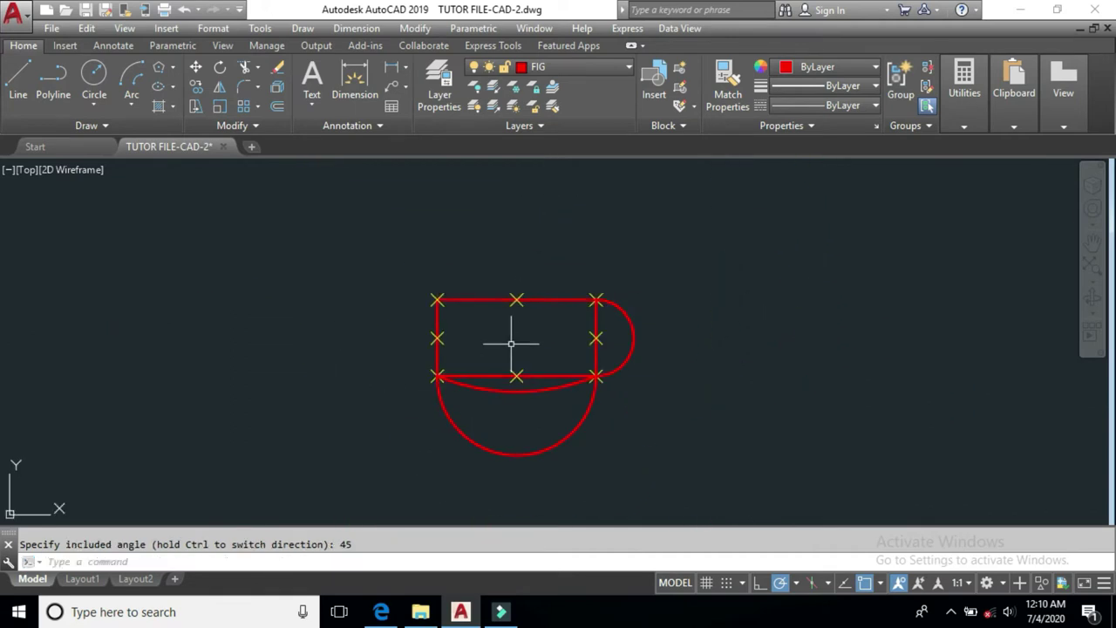
left_click(513, 387)
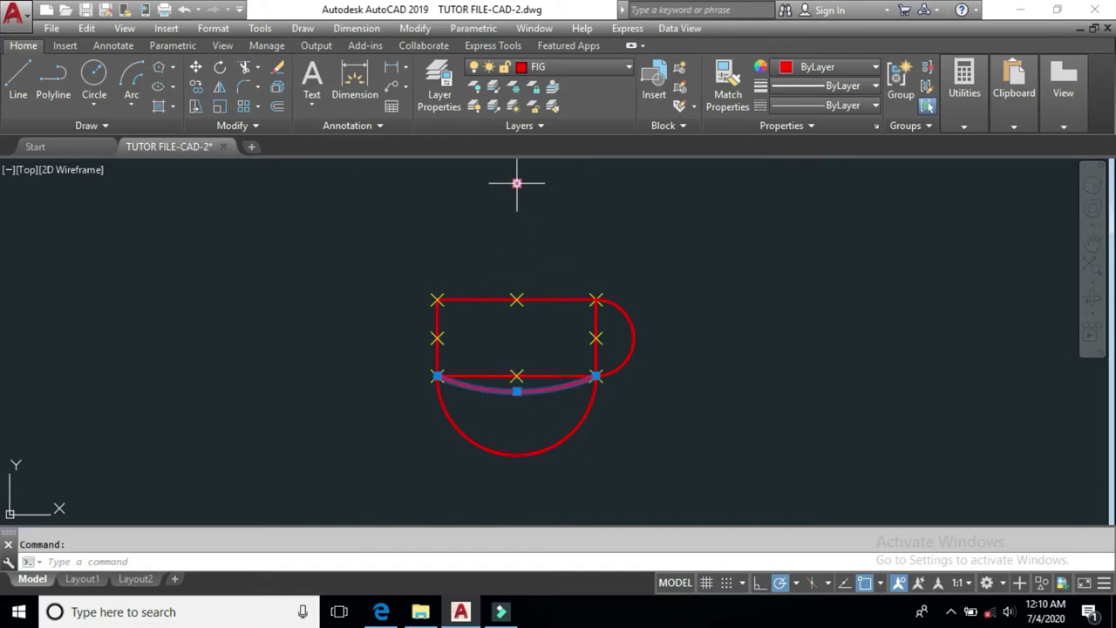
key("Return")
left_click(519, 183)
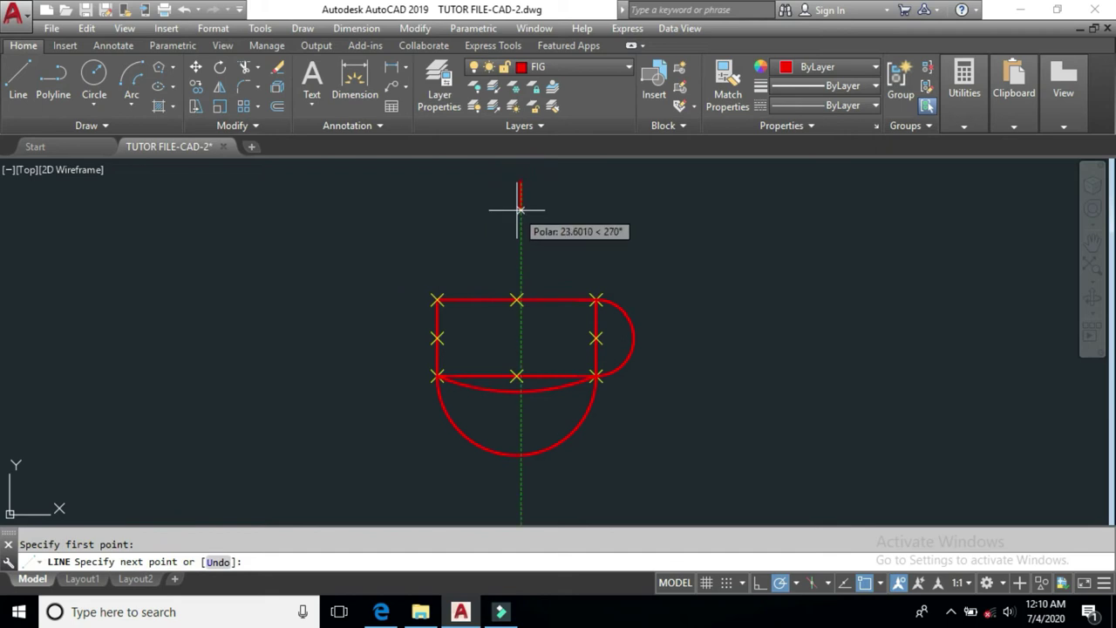
key("Escape")
key("Return")
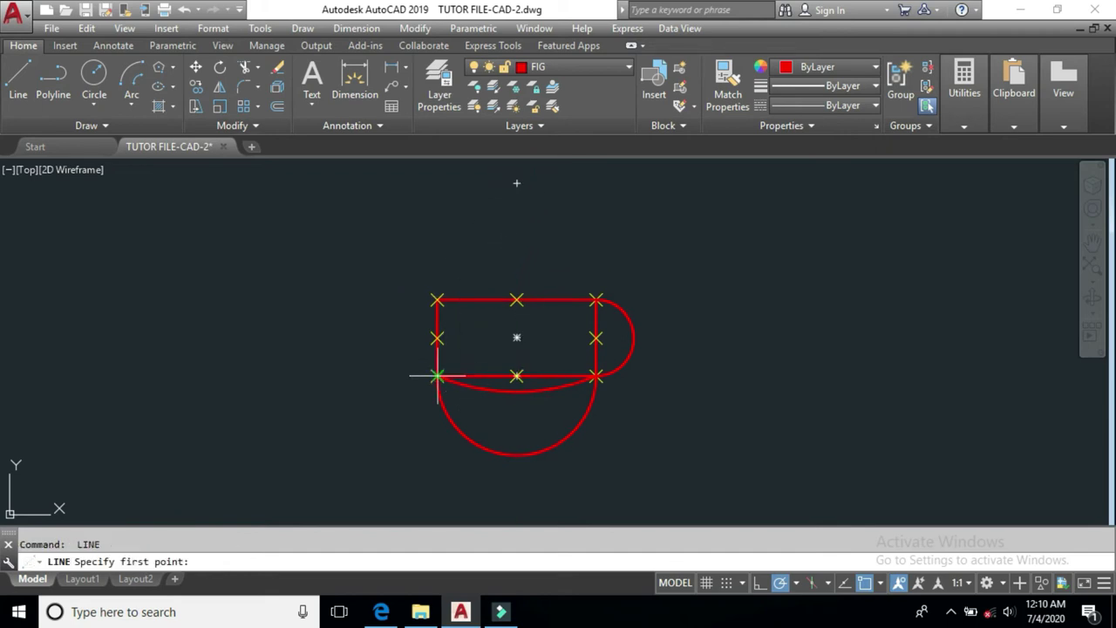
left_click(437, 375)
left_click(516, 183)
left_click(596, 375)
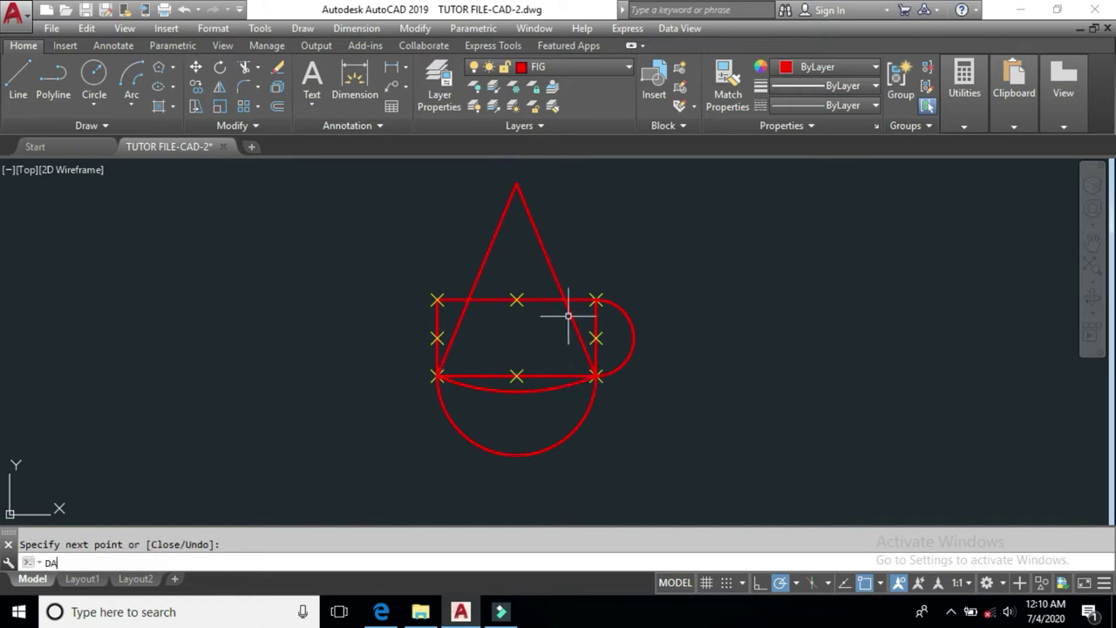
type("DAN")
key("Return")
left_click(492, 242)
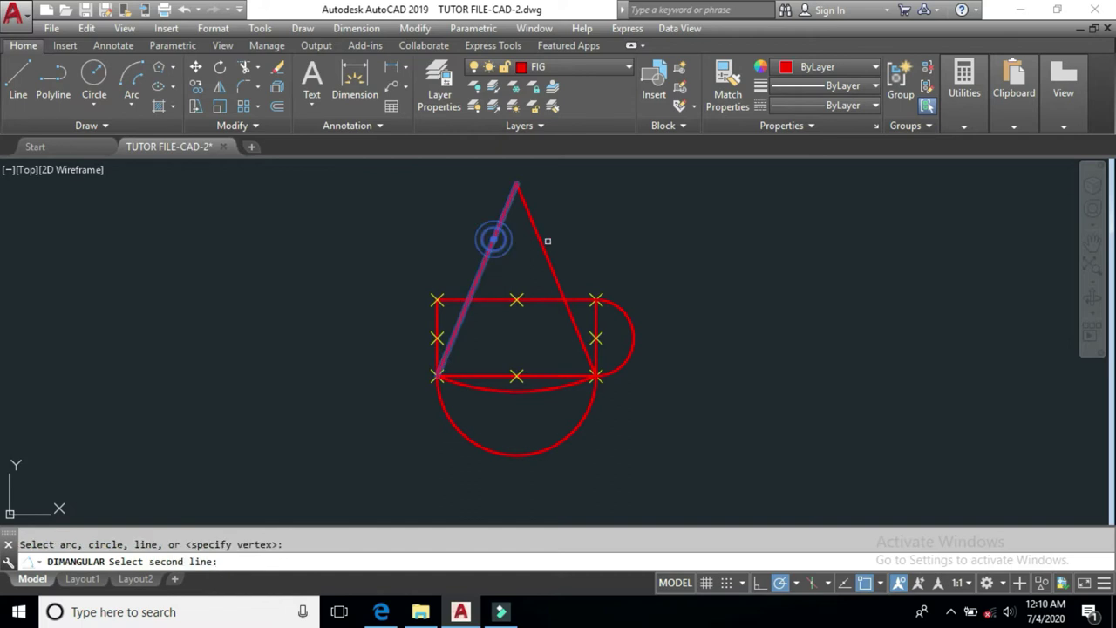
left_click(539, 242)
scroll(525, 257, "up", 5)
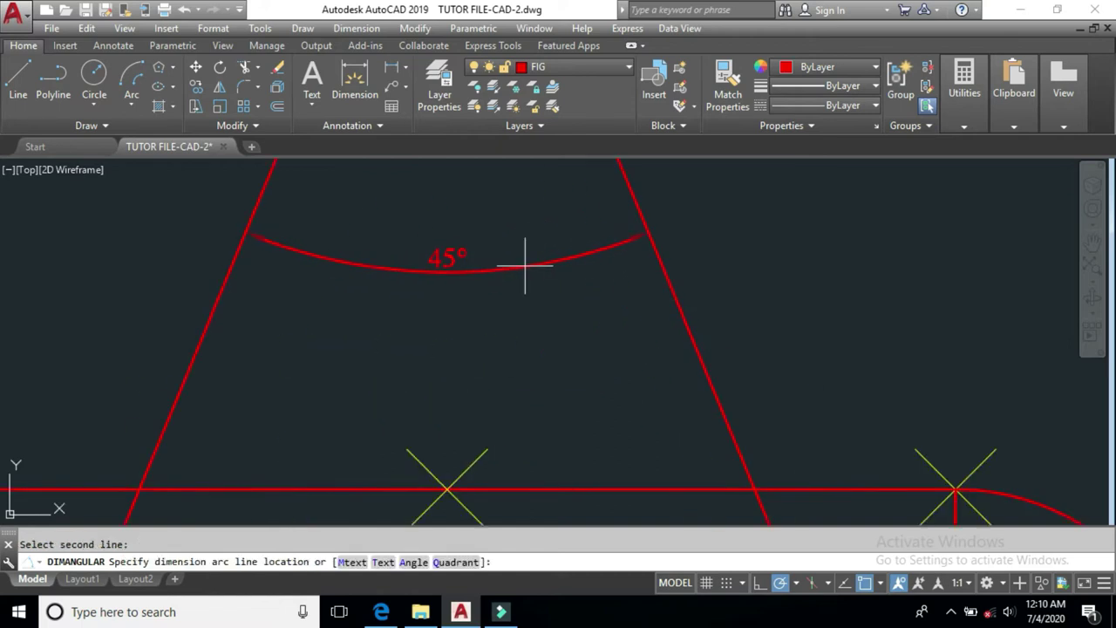
key("Escape")
scroll(550, 292, "down", 4)
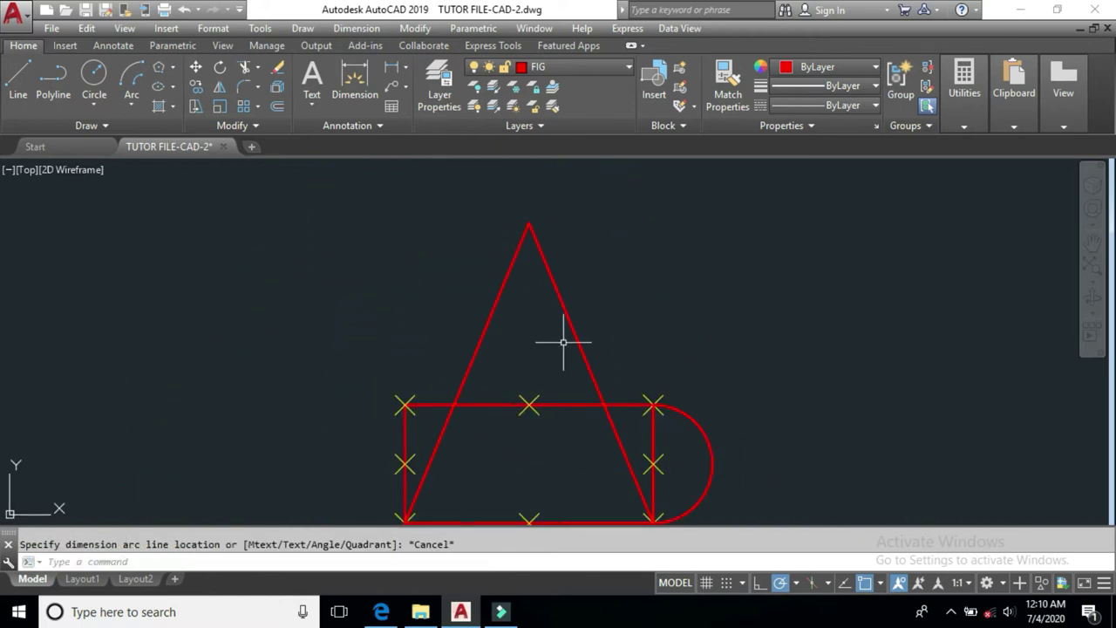
left_click(568, 341)
left_click(401, 340)
left_click(400, 337)
key("Delete")
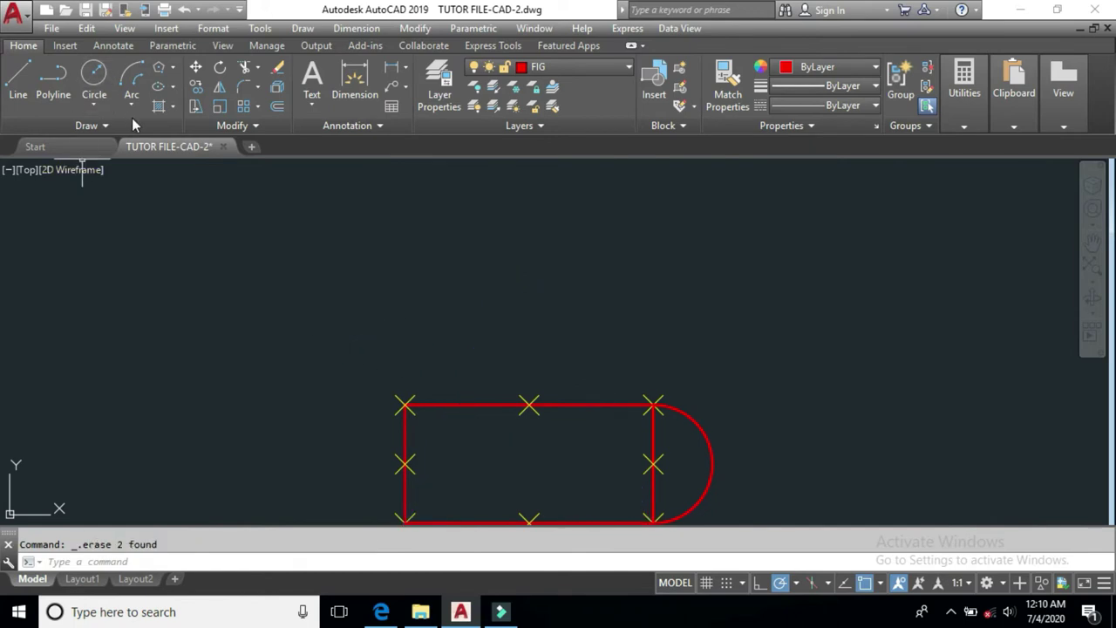
Draw a Start, End, Direction arc bulging left from the top-left to bottom-left corner.
left_click(132, 106)
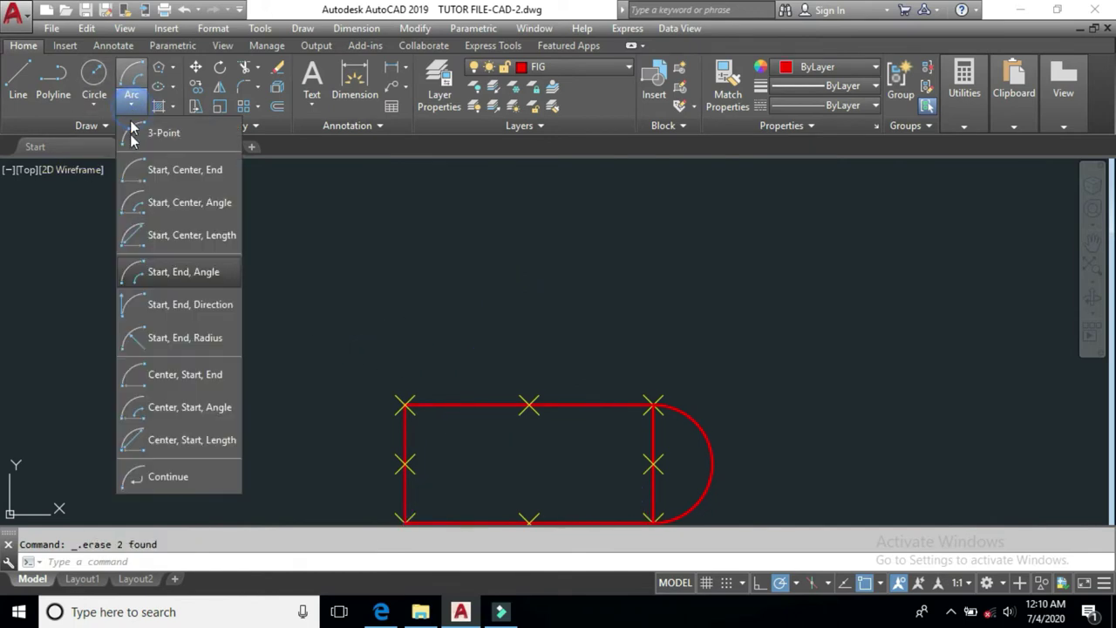
left_click(203, 305)
middle_click_drag(555, 366, 643, 243)
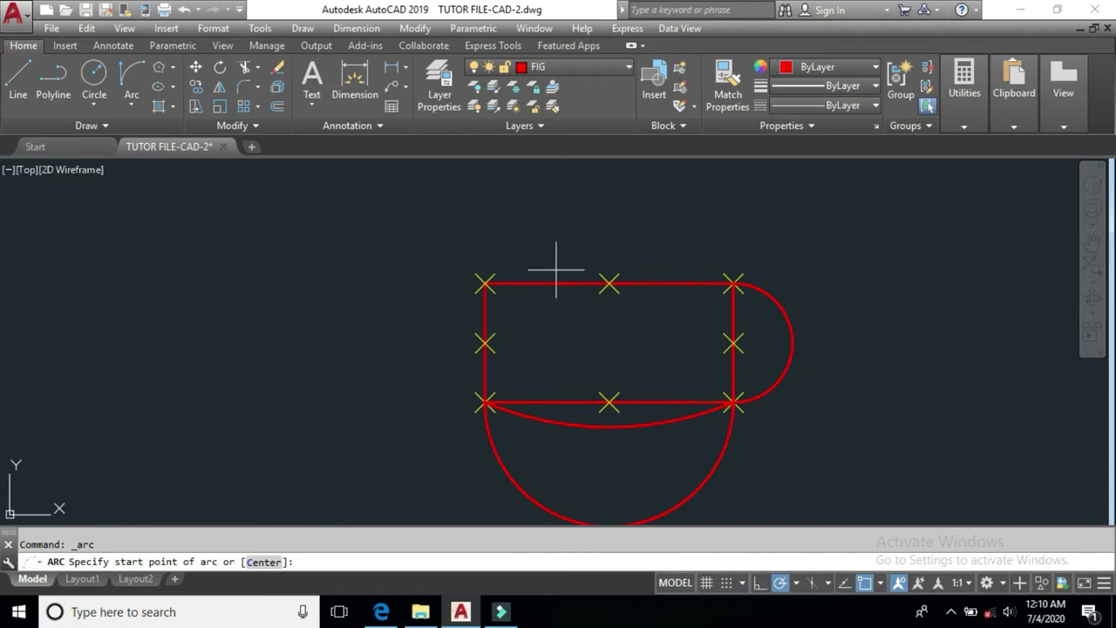
left_click(486, 283)
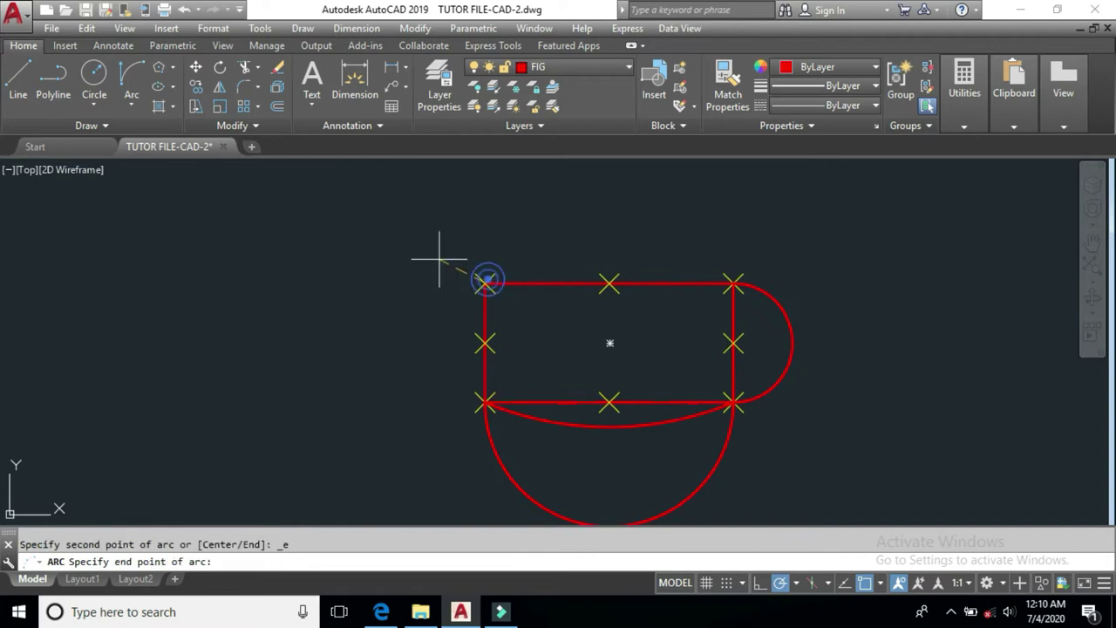
left_click(485, 402)
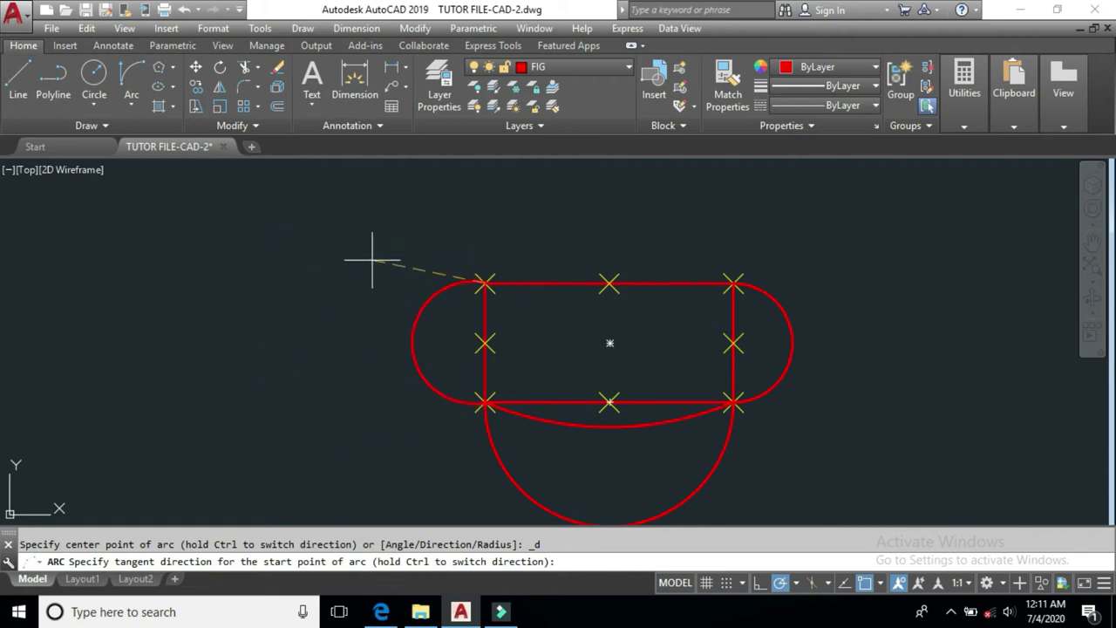
left_click(320, 283)
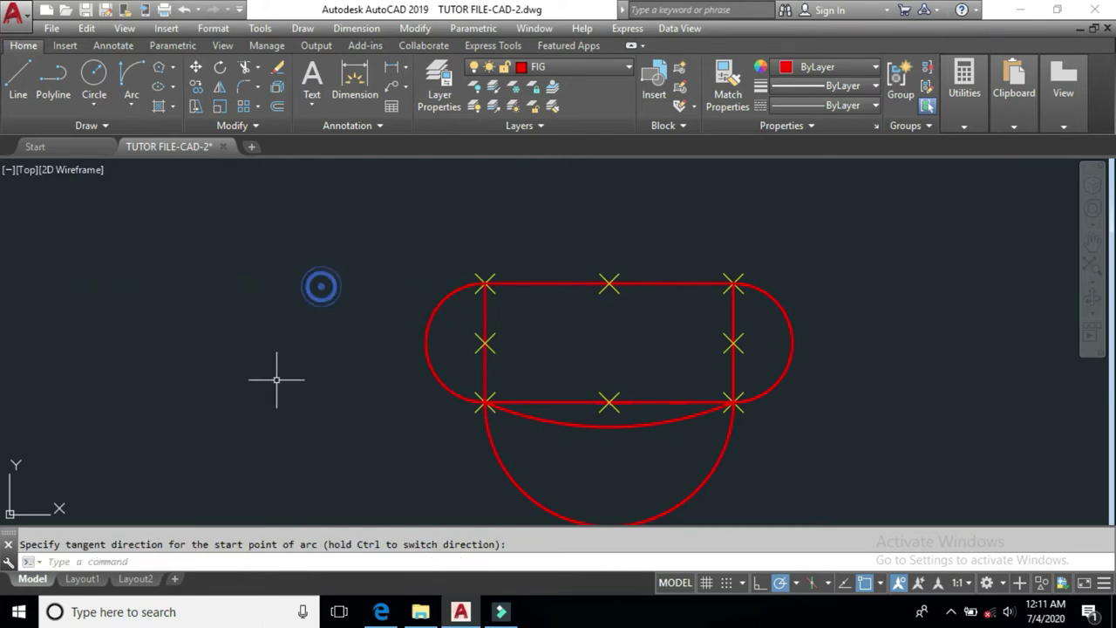
Erase the trial left arc.
left_click(451, 327)
left_click(368, 388)
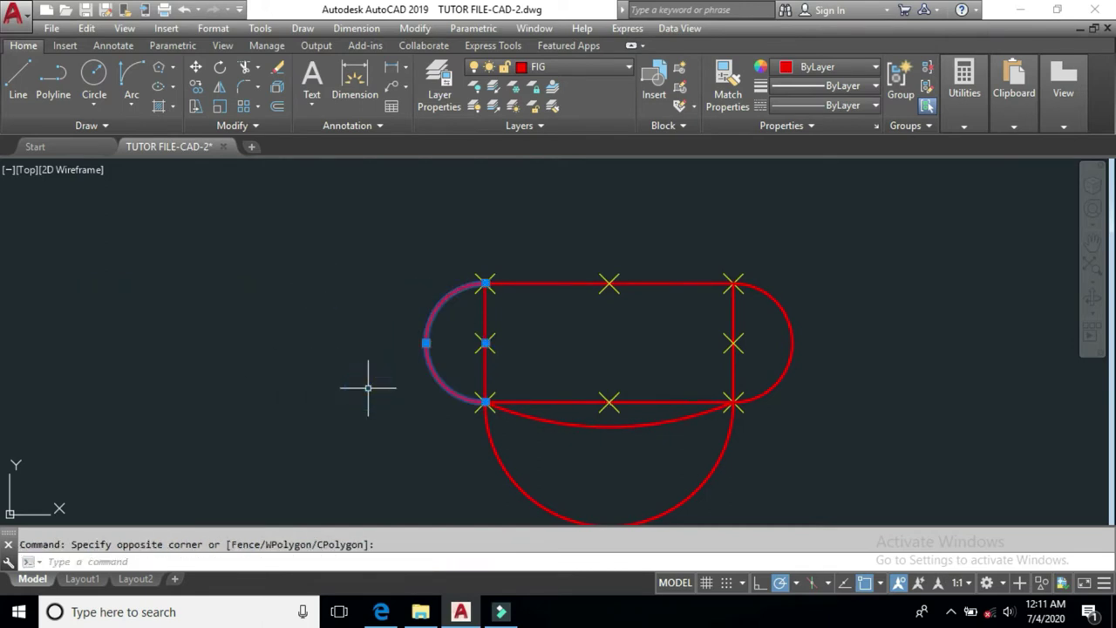
key("Delete")
left_click(130, 104)
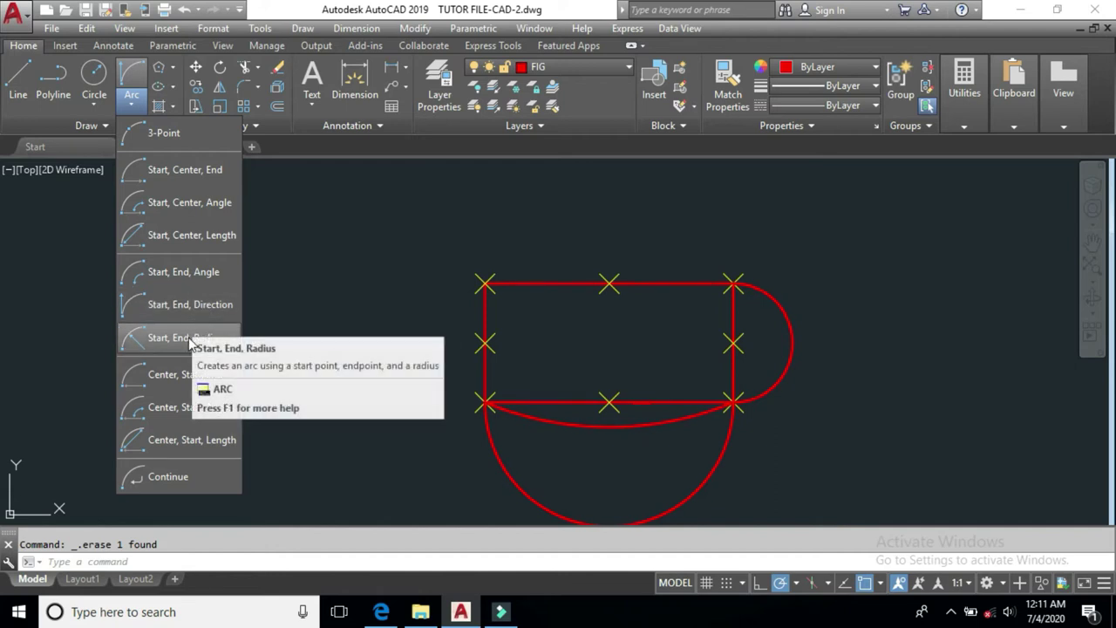
Draw a 100-unit vertical line down and a 40-unit base line to the right.
left_click(366, 302)
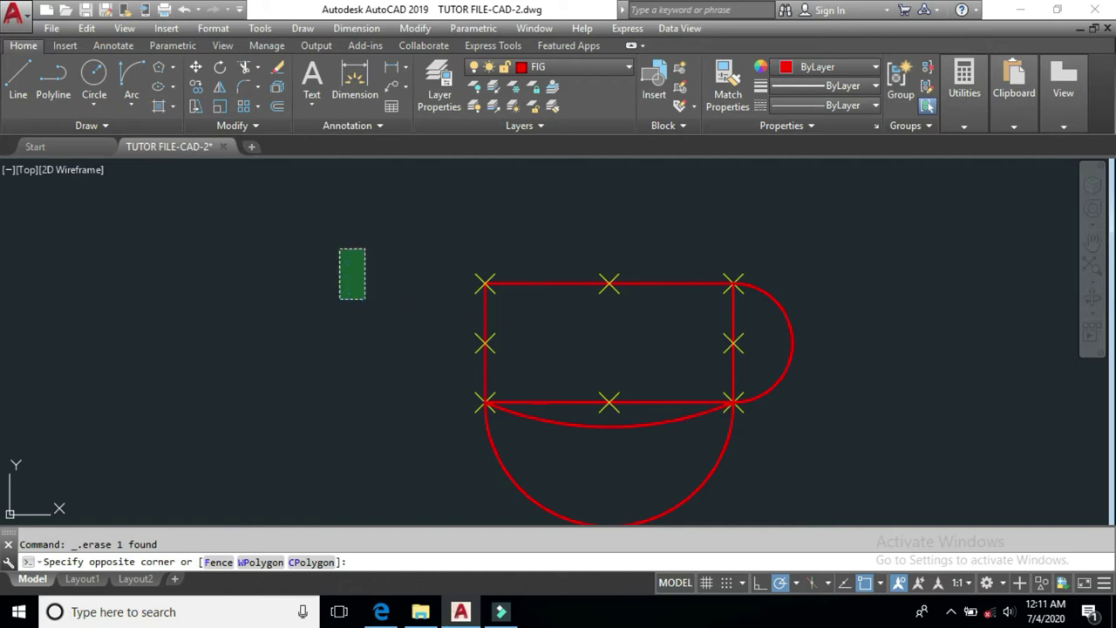
middle_click_drag(921, 323, 557, 324)
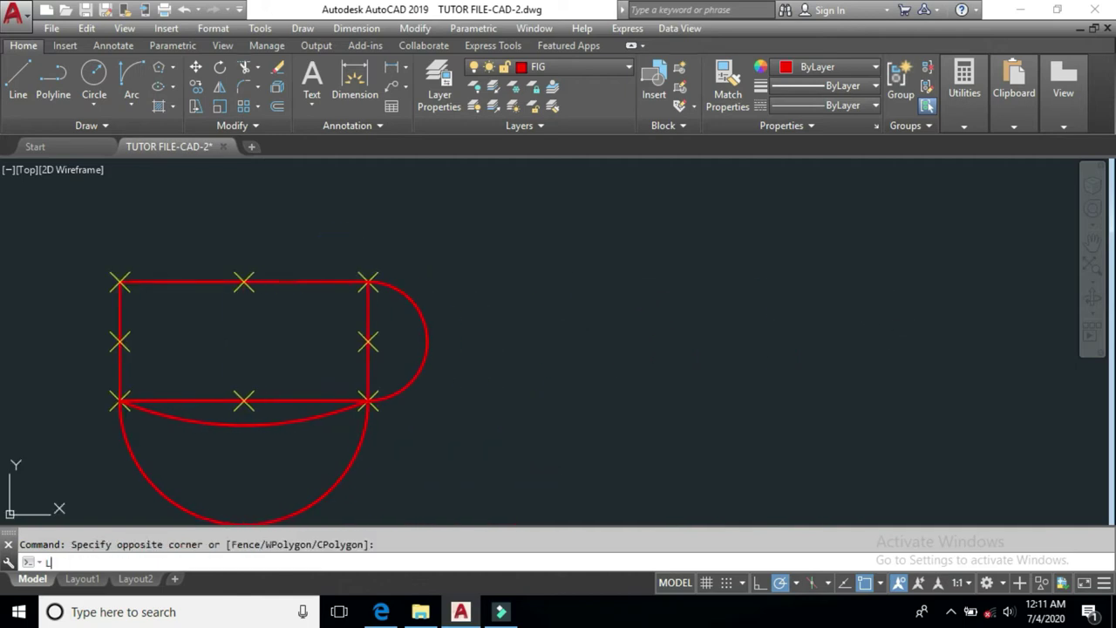
key("Return")
left_click(564, 256)
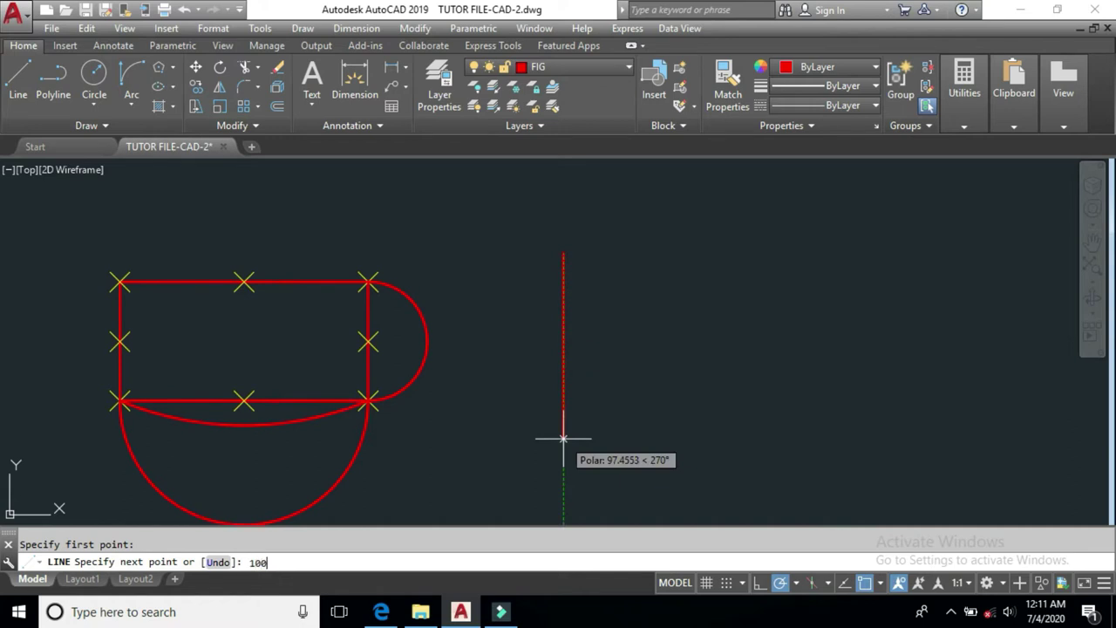
type("100")
key("Return")
type("40")
key("Return")
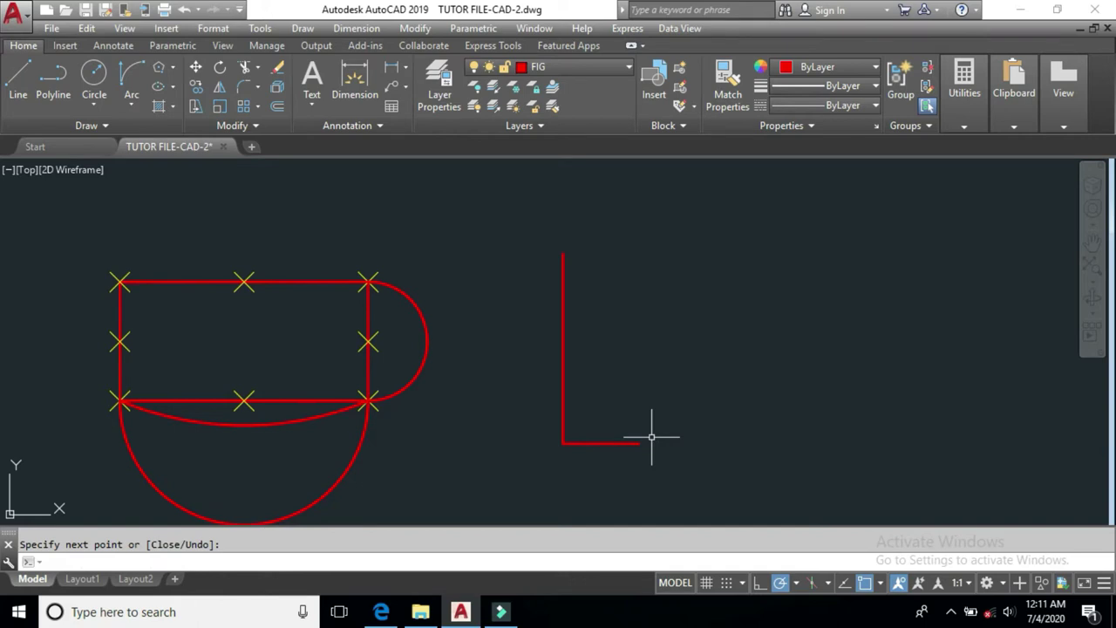
Join the vertical line's top to the base's right end with a 3-point arc.
type("A")
key("Return")
left_click(568, 254)
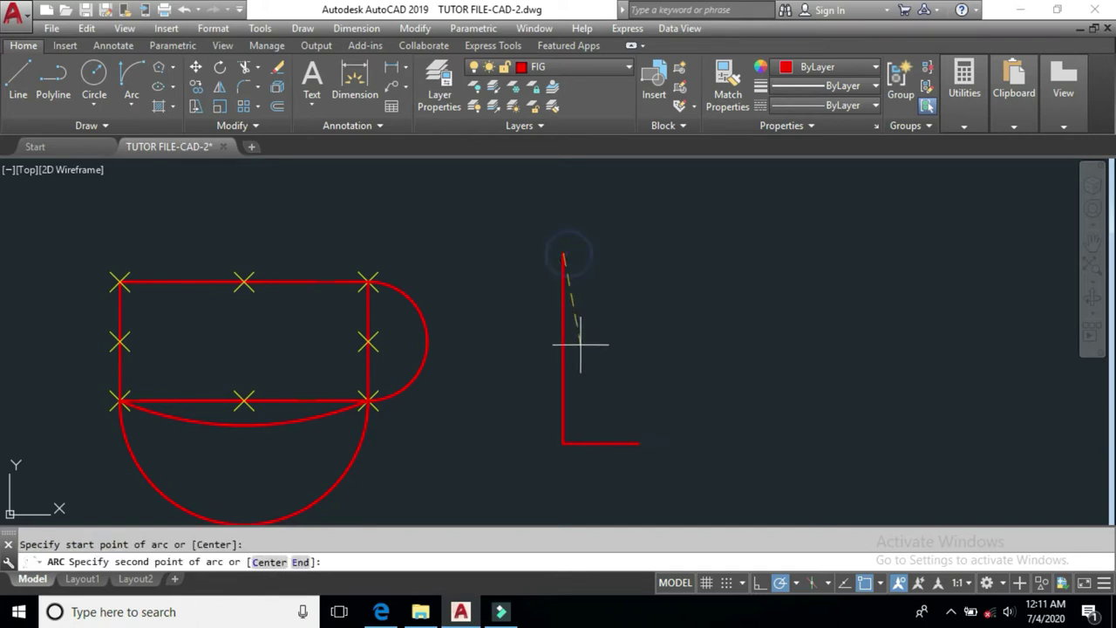
left_click(587, 340)
left_click(636, 441)
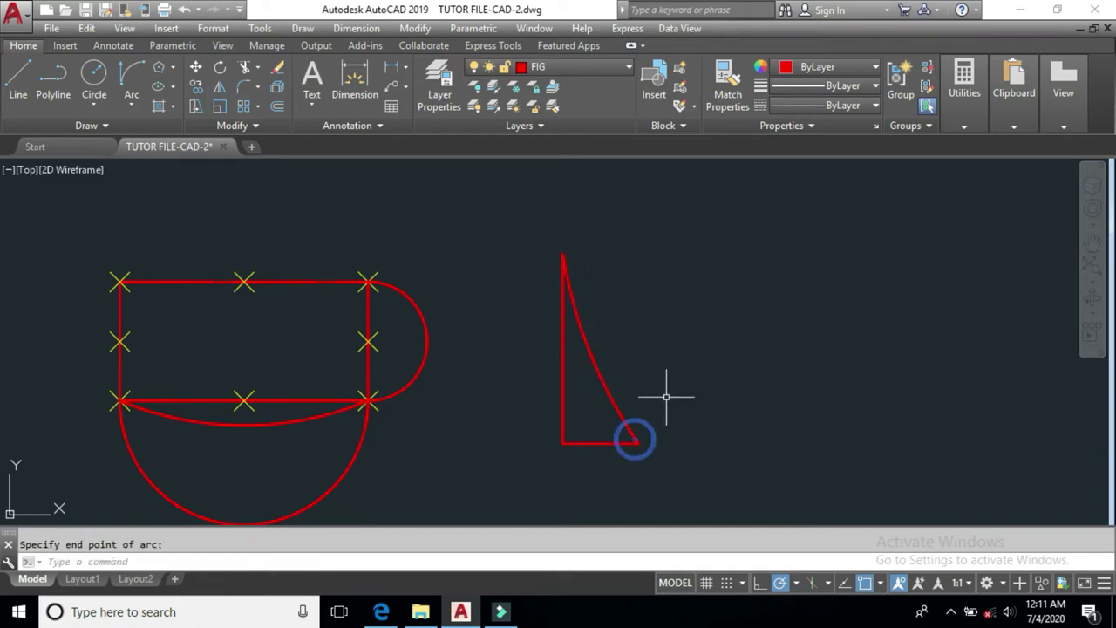
Start a radius dimension (DIMRA) on the new arc.
type("DIMRA")
key("Return")
left_click(609, 393)
Cancel the radius dimension and select the arc, then the vertical and base lines.
scroll(634, 359, "up", 4)
key("Escape")
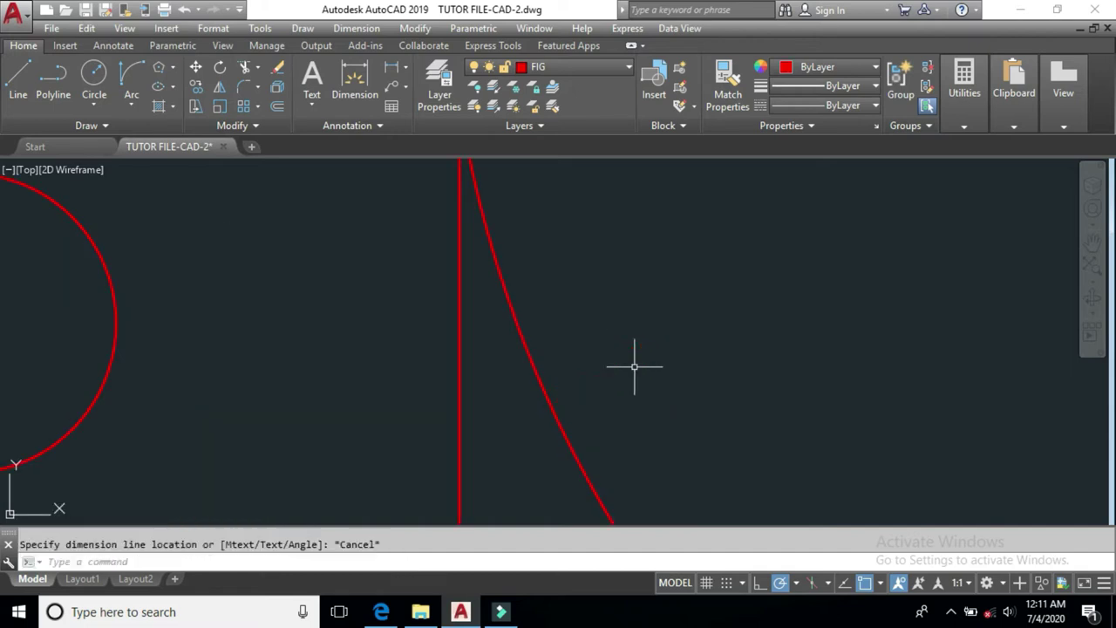
scroll(614, 343, "down", 3)
left_click(600, 353)
left_click(568, 407)
key("Escape")
left_click(550, 433)
left_click(489, 513)
Start a circle with C, place its centre, then cancel it.
type("c")
key("Return")
left_click(503, 408)
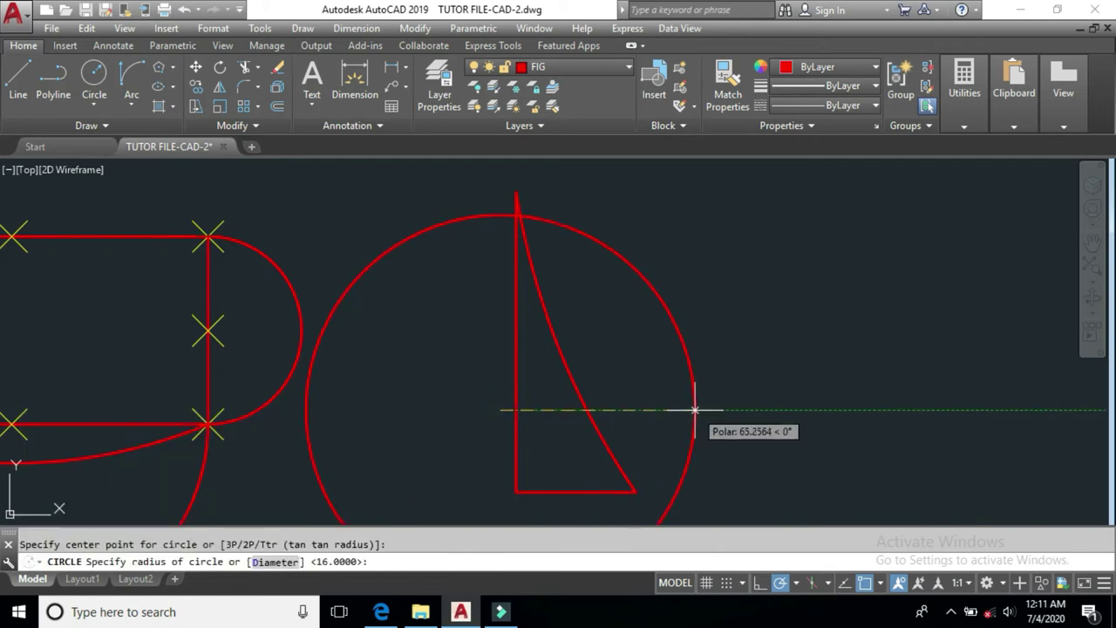
key("Escape")
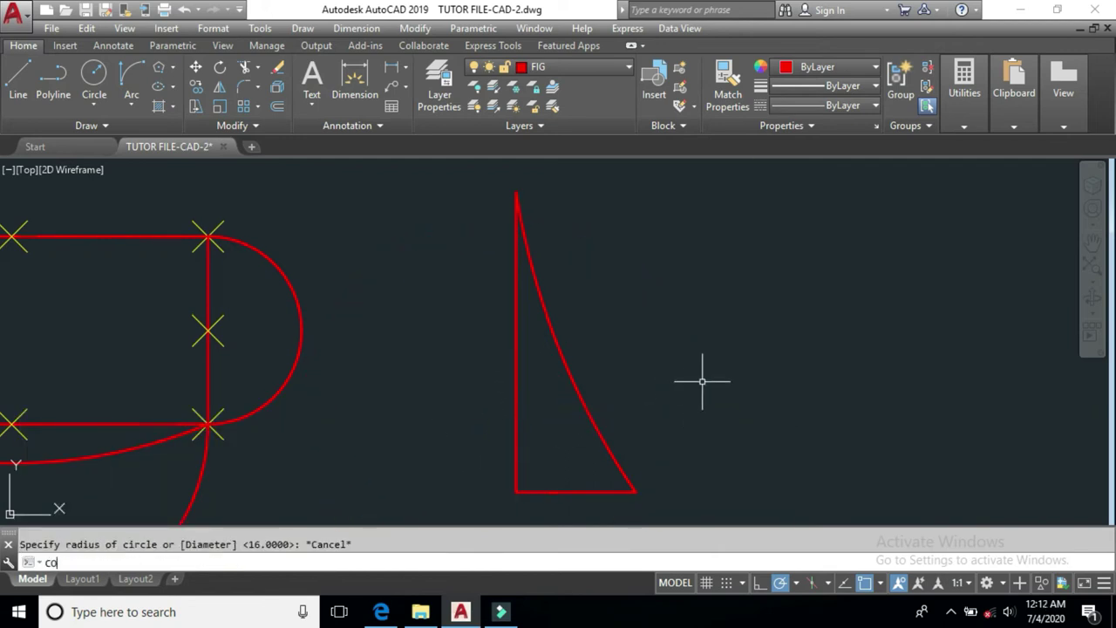
Copy the L-shaped vertical and base lines to the right of the curved triangle.
type("co")
key("Return")
left_click(548, 450)
left_click(493, 503)
key("Return")
left_click(537, 426)
left_click(747, 395)
key("Return")
middle_click_drag(772, 410, 725, 417)
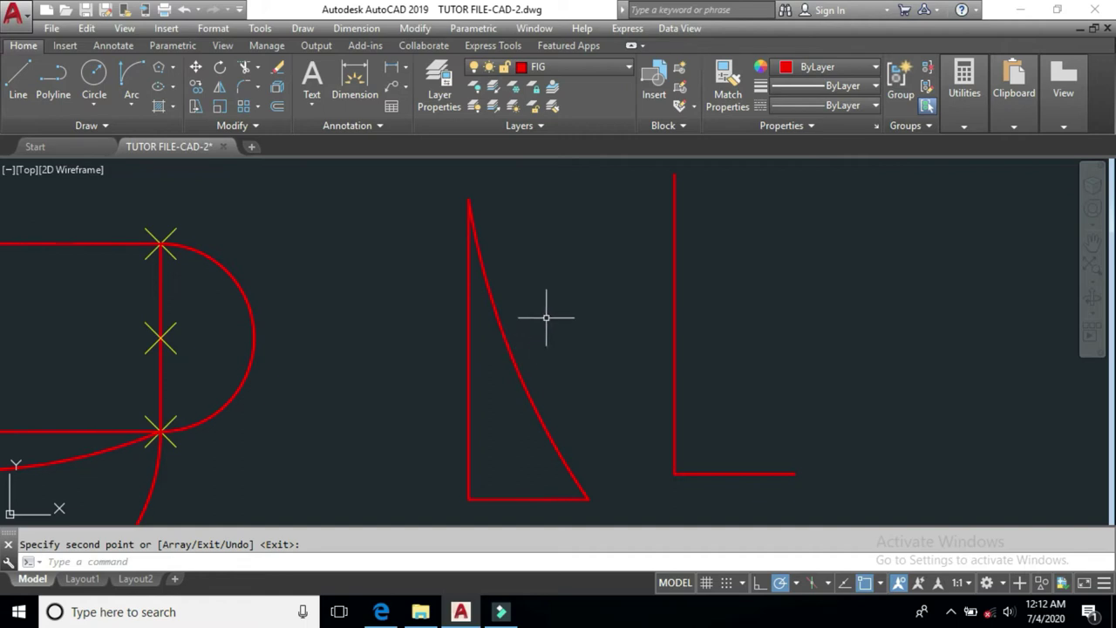
left_click(131, 105)
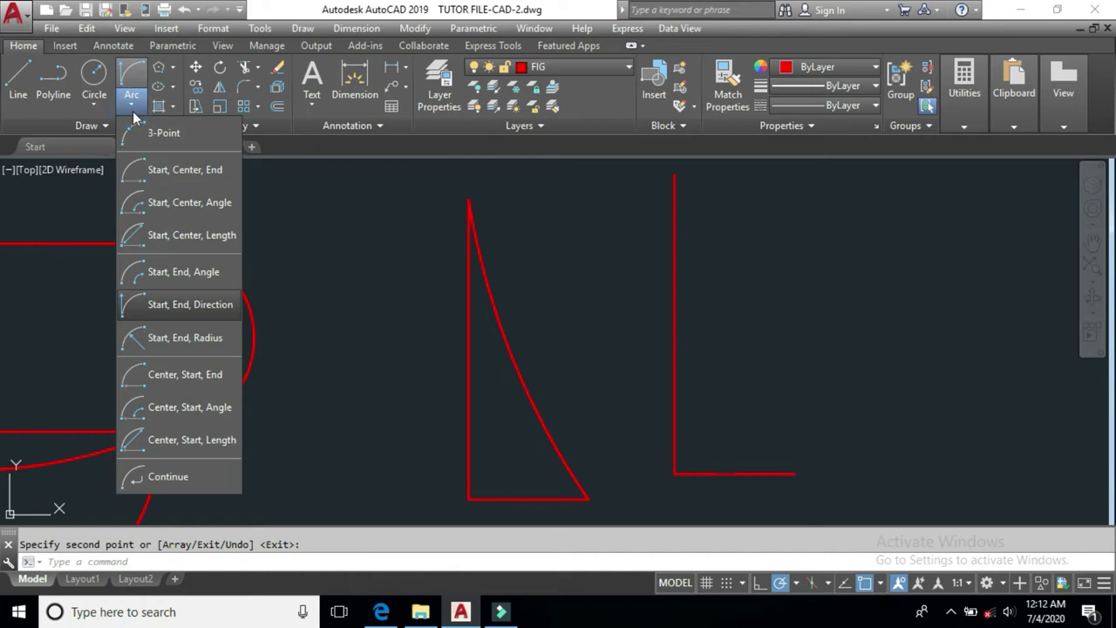
Draw a 244-radius arc from the copied vertical line's top to the base's right end.
left_click(185, 341)
middle_click_drag(828, 369, 801, 372)
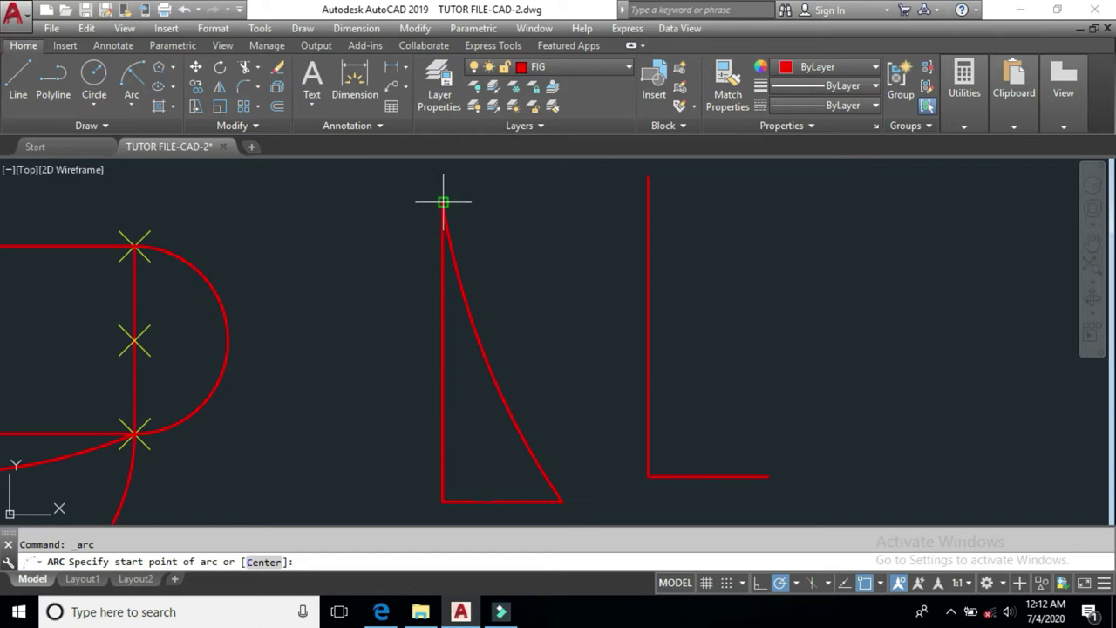
left_click(649, 178)
left_click(769, 475)
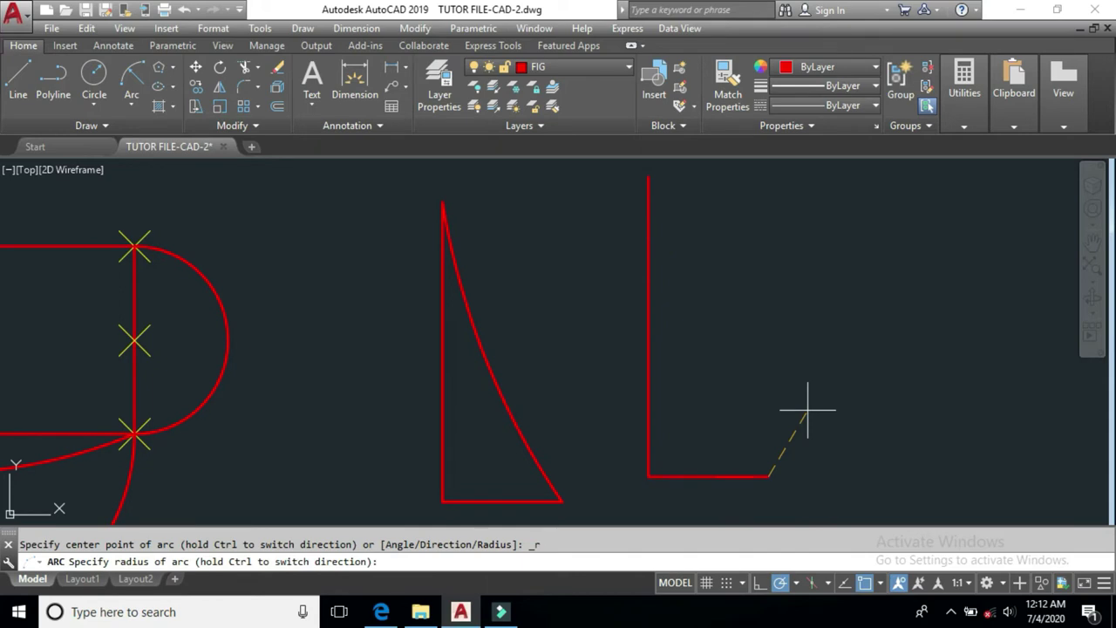
key("Return")
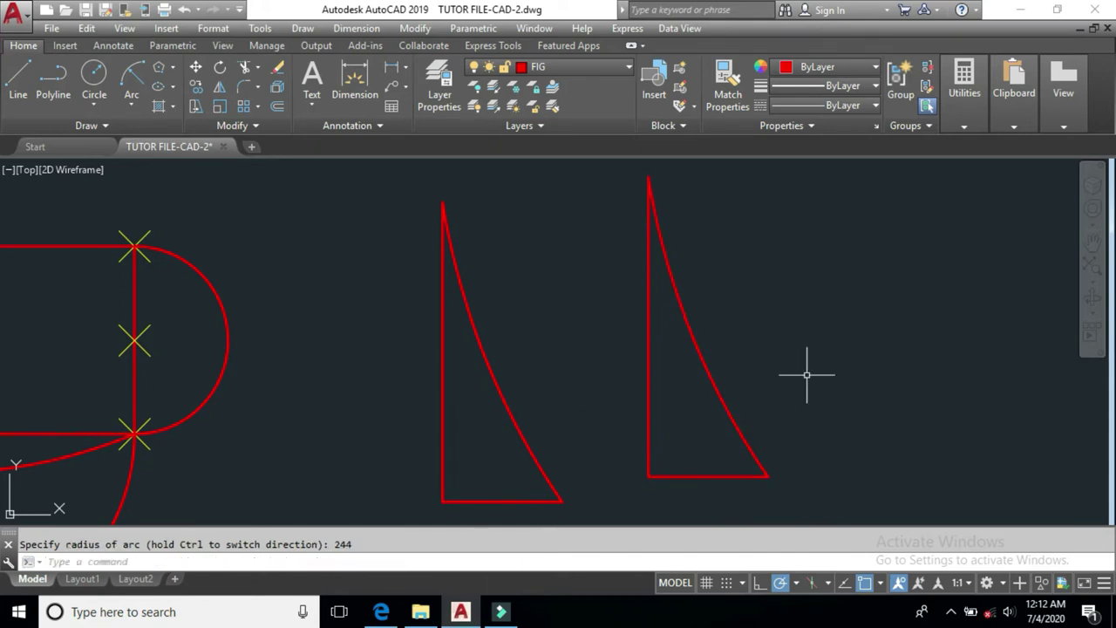
middle_click_drag(448, 424, 489, 420)
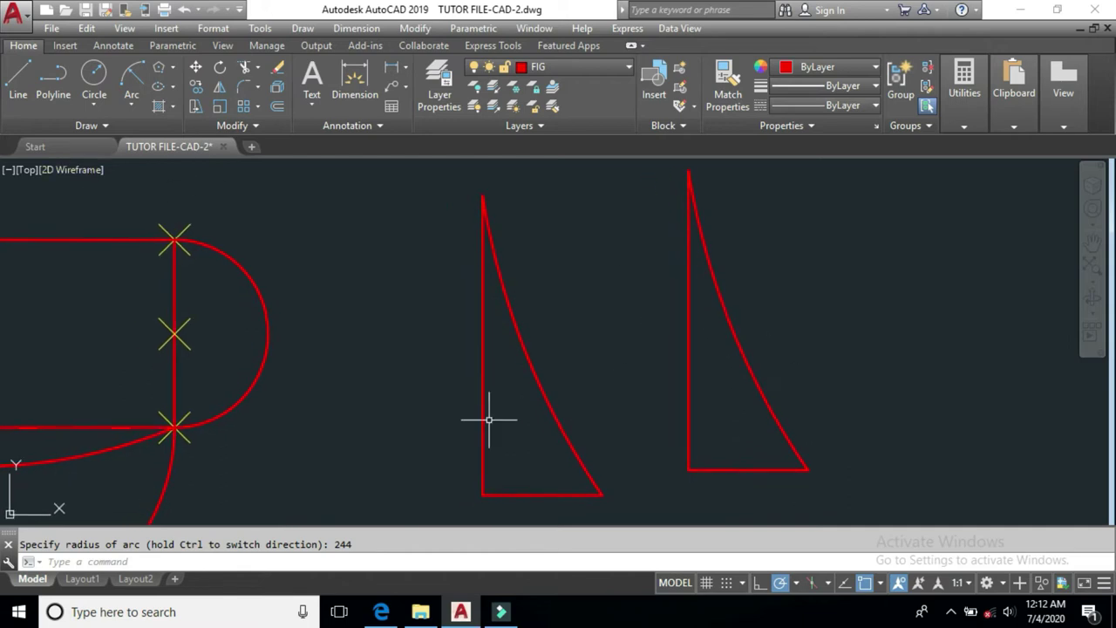
Window-select every shape in the drawing and delete them all.
left_click(130, 106)
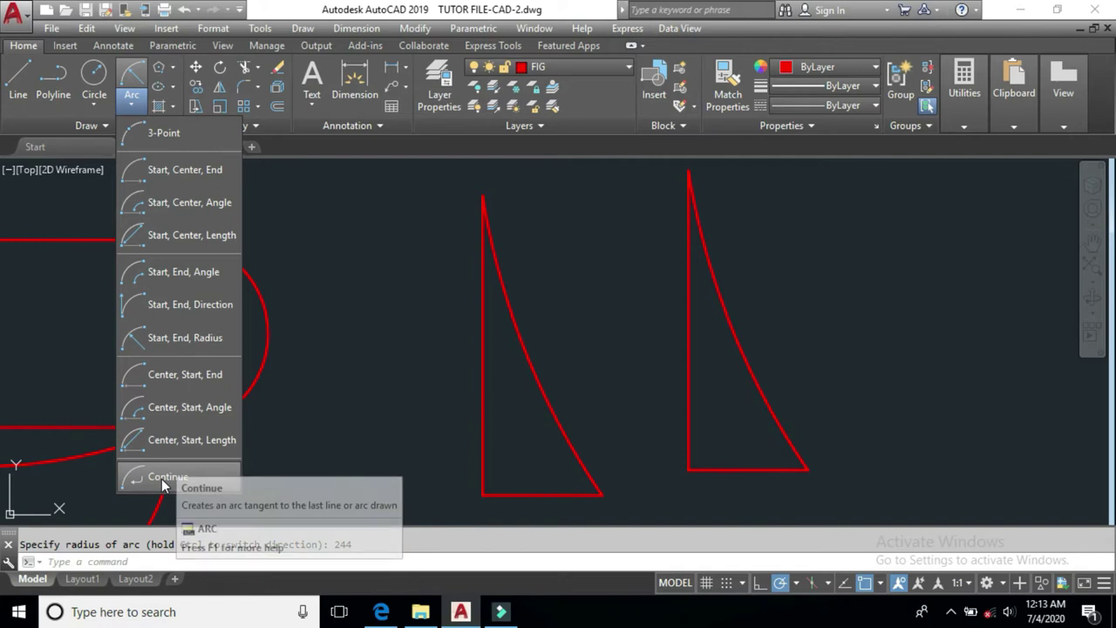
left_click(391, 341)
left_click(328, 368)
left_click(316, 338)
scroll(446, 344, "down", 2)
left_click(770, 216)
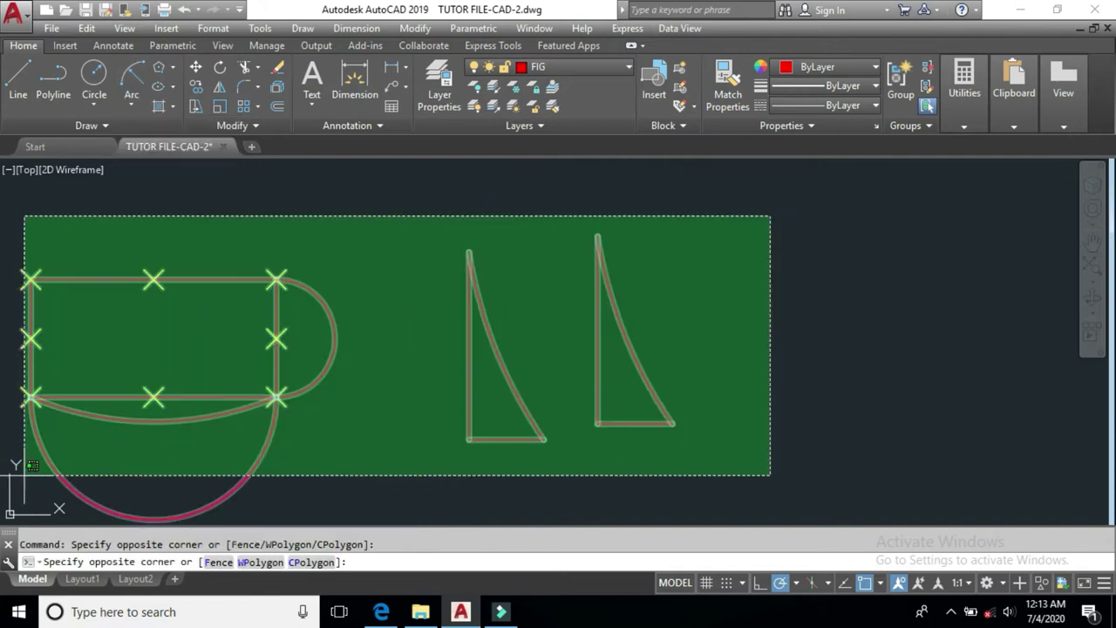
left_click(22, 475)
key("Delete")
Draw a single horizontal red line with the L command.
mouse_move(189, 334)
middle_mouse_down()
mouse_move(239, 349)
mouse_move(372, 349)
middle_mouse_up()
type("L")
key("Return")
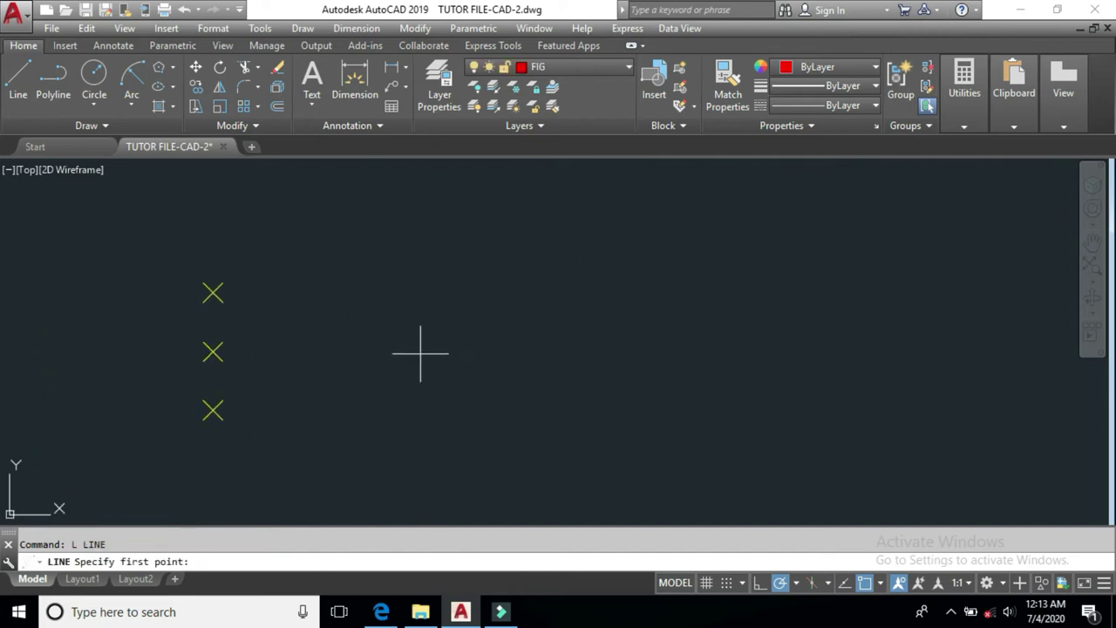
left_click(417, 348)
left_click(538, 348)
key("Return")
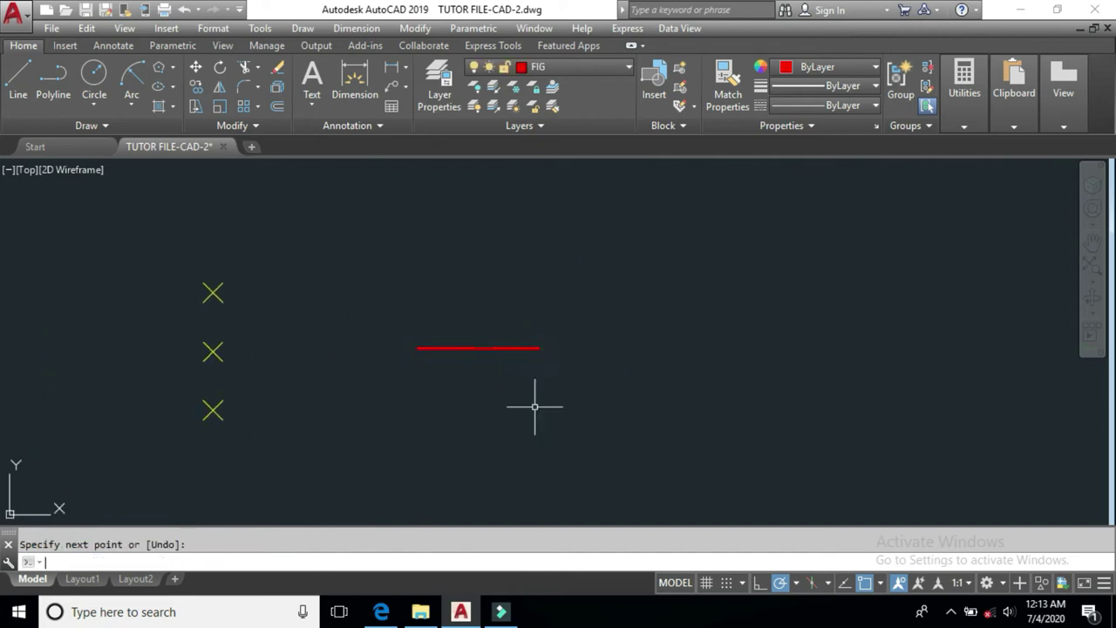
Add three tangent continued arcs from the line's end, curling into a spiral.
left_click(97, 110)
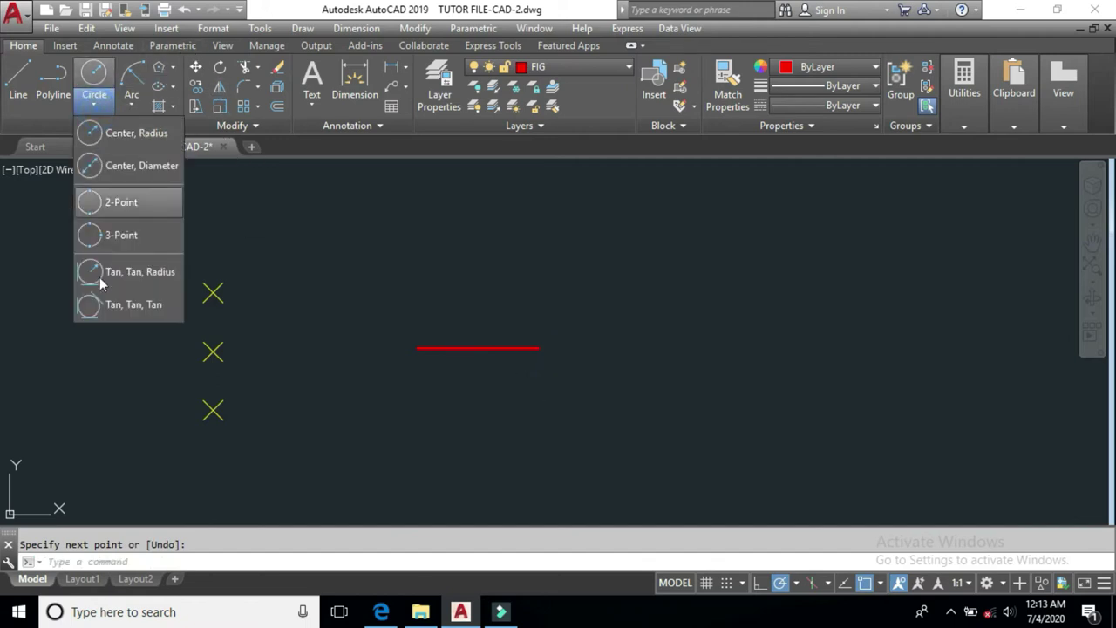
left_click(135, 105)
left_click(175, 476)
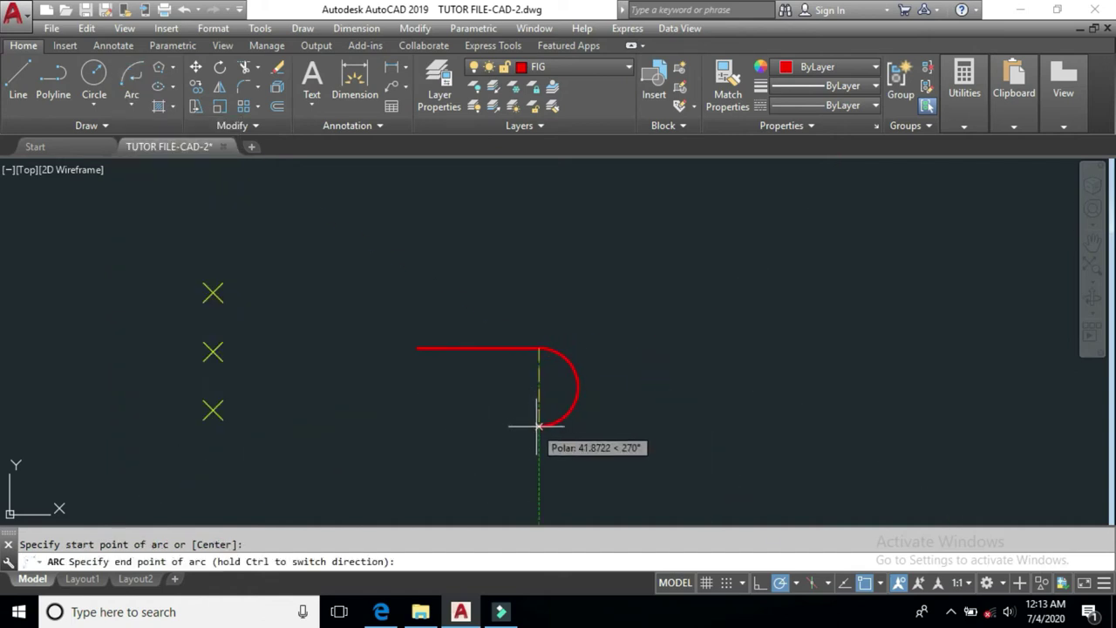
left_click(539, 431)
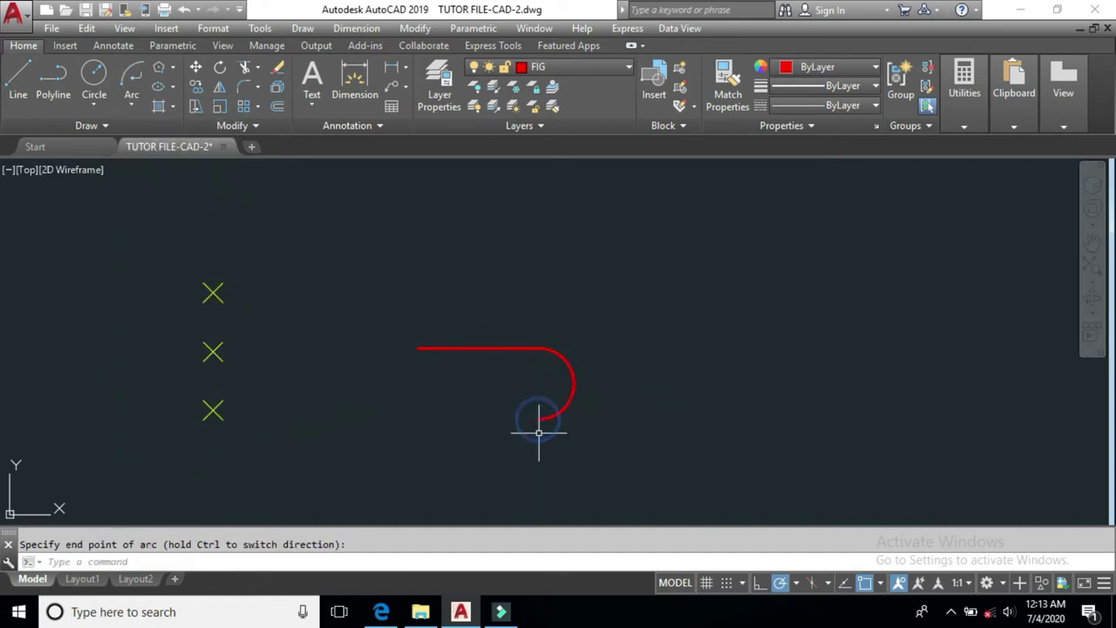
left_click(130, 104)
left_click(164, 479)
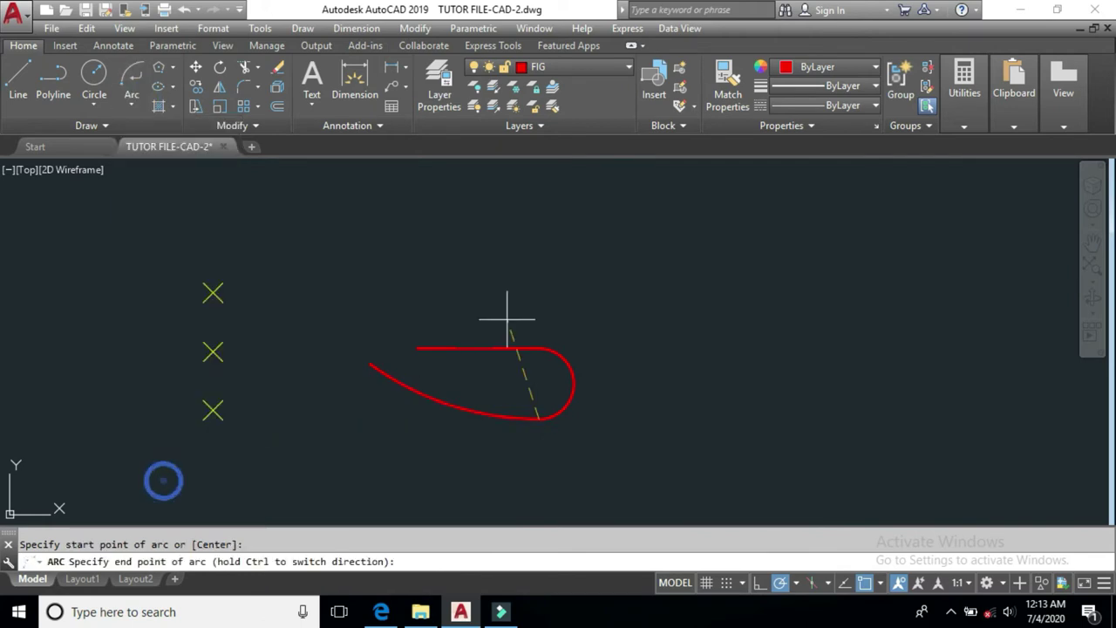
left_click(598, 330)
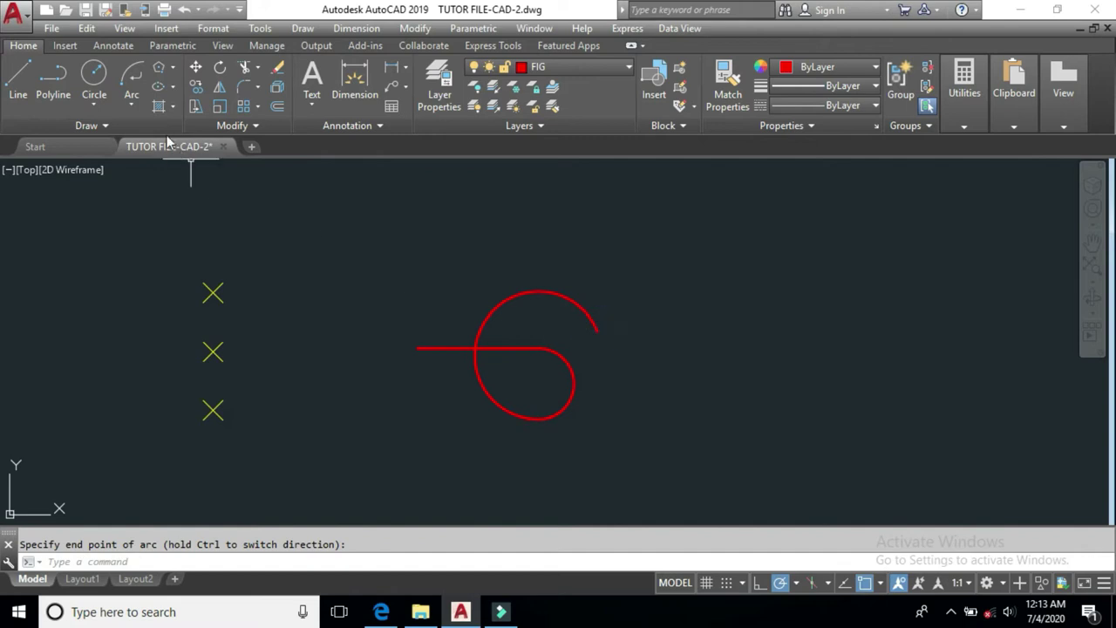
left_click(129, 77)
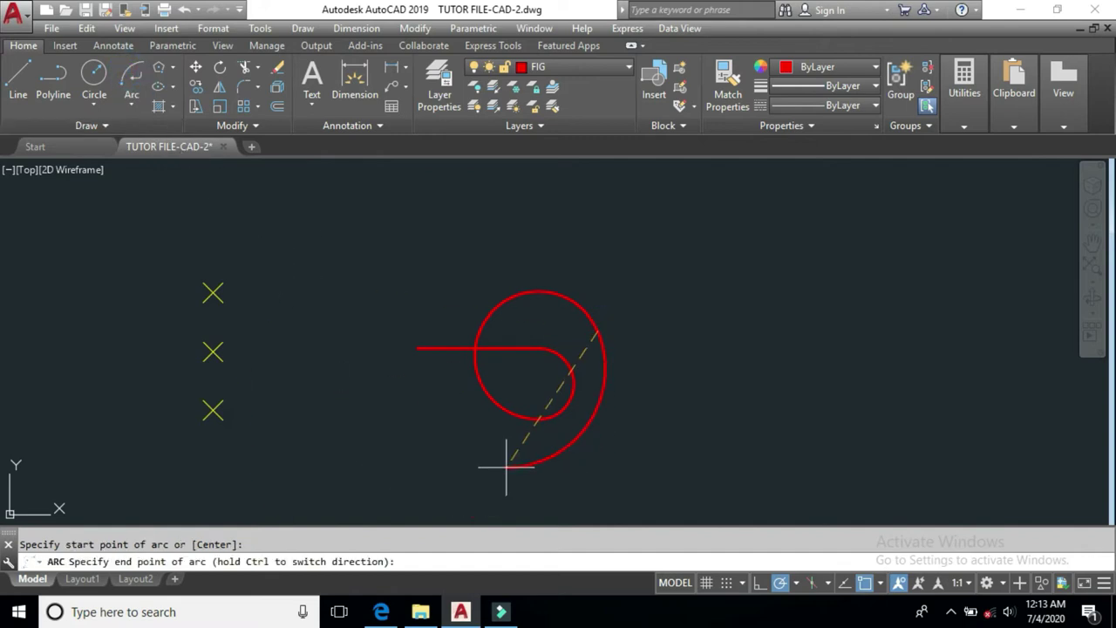
left_click(506, 466)
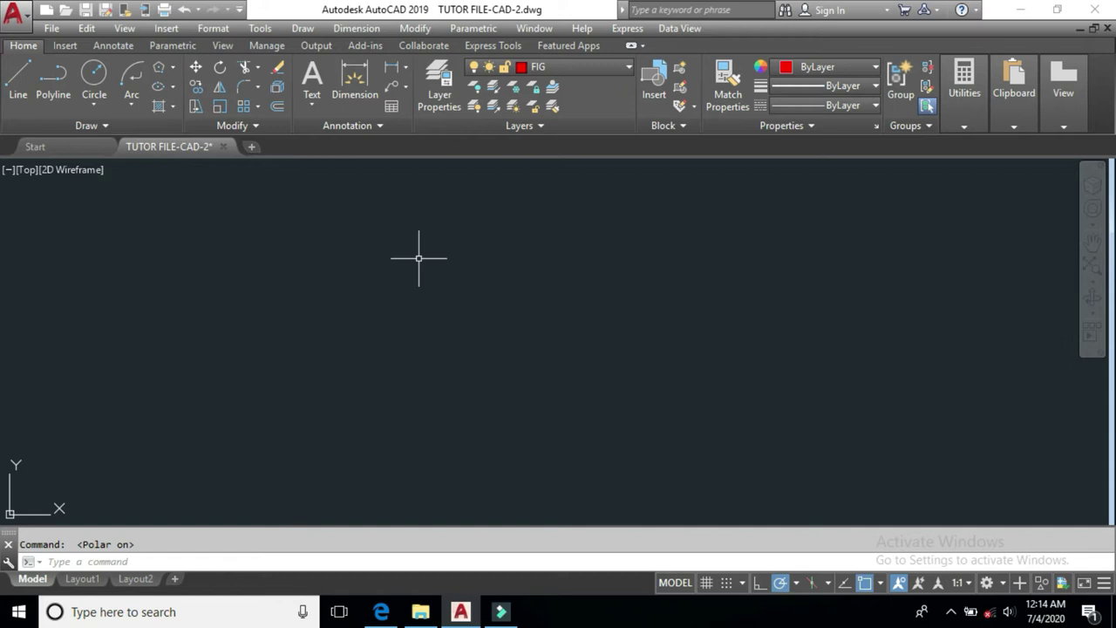
Browse the drawing commands list without choosing a command.
left_click(304, 29)
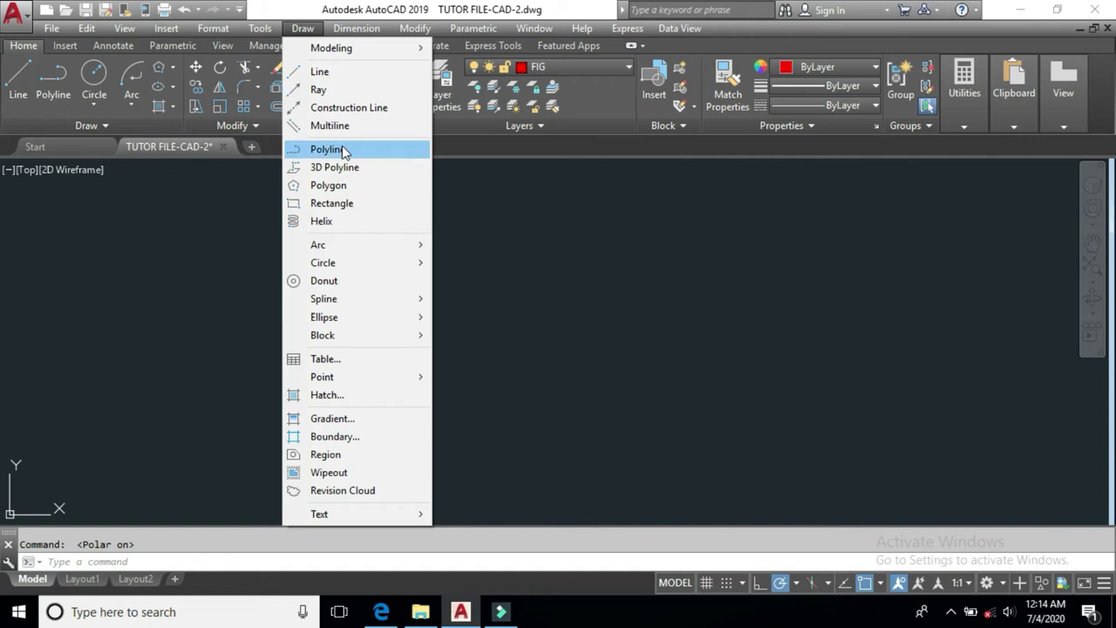
left_click(227, 187)
left_click(174, 232)
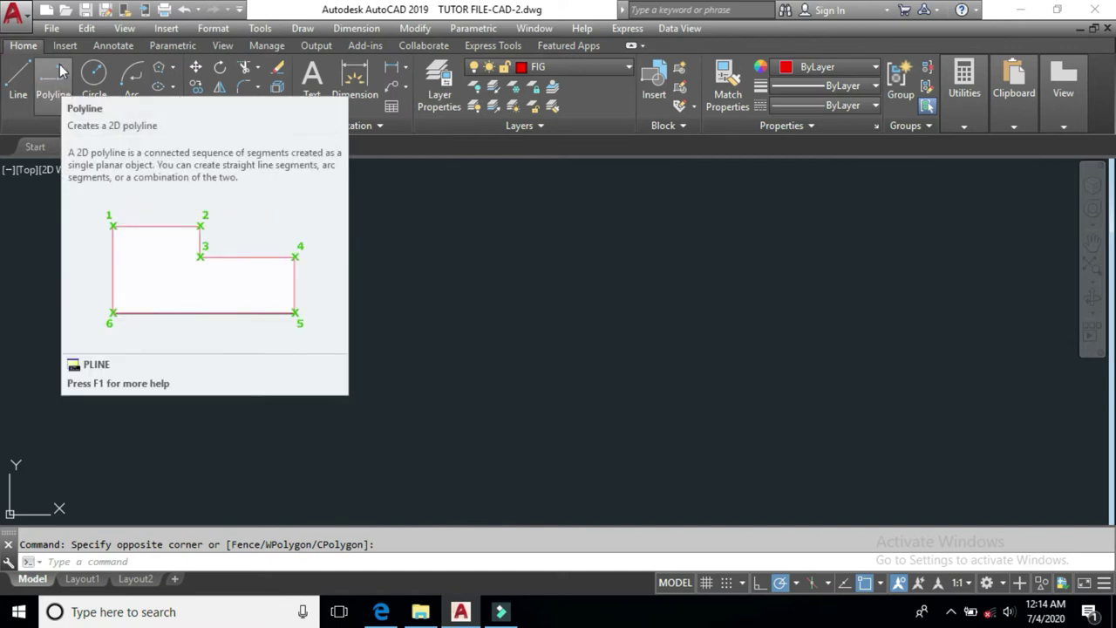
Draw a zigzag of five separate straight line segments at the left of the drawing.
left_click(14, 78)
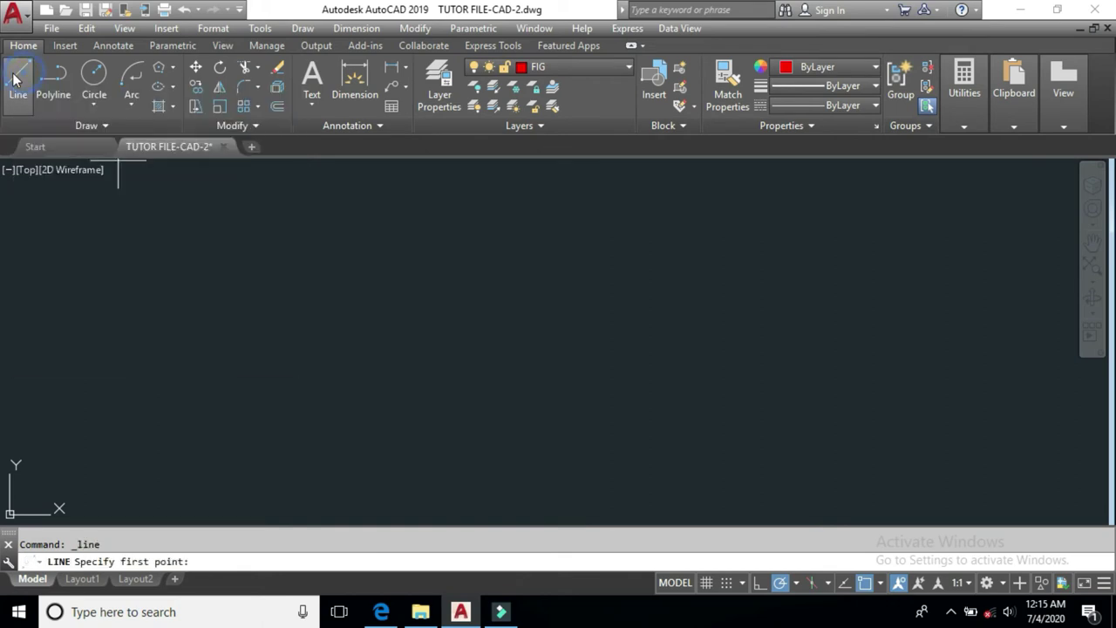
left_click(156, 369)
left_click(215, 282)
left_click(273, 401)
left_click(317, 299)
left_click(406, 320)
left_click(394, 382)
right_click(409, 267)
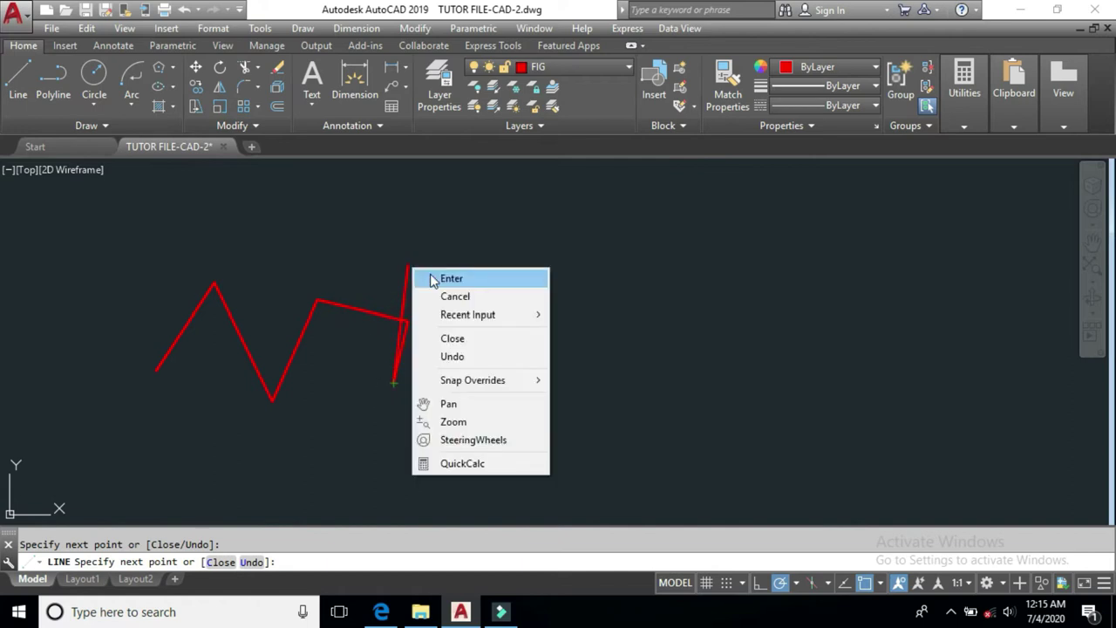
left_click(450, 278)
left_click(53, 79)
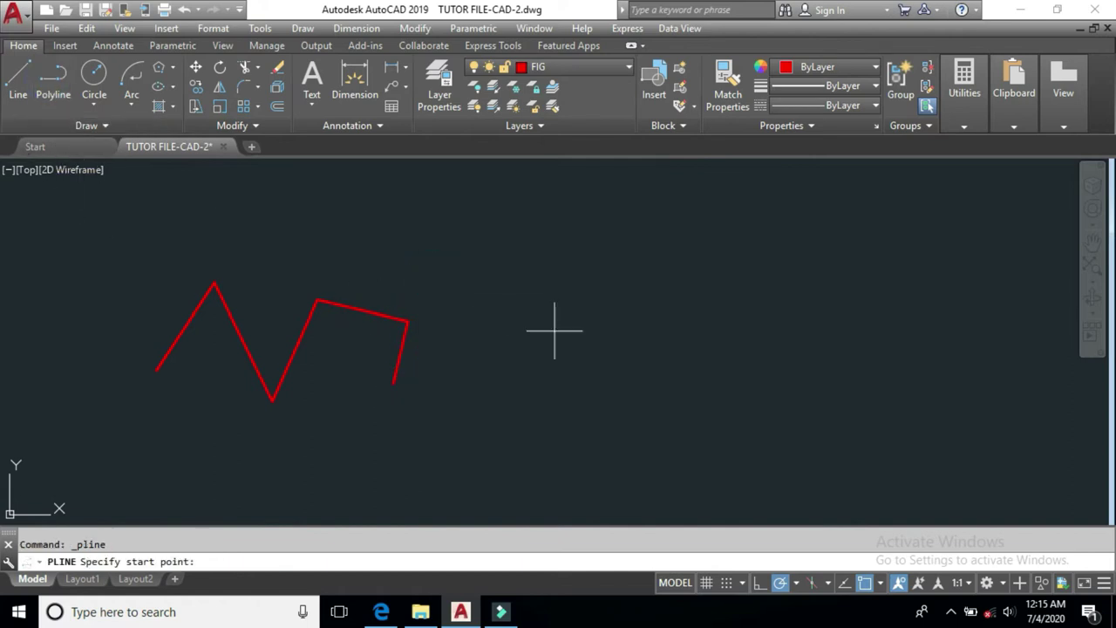
Draw a polyline with two straight segments, two arc segments, then two more straight segments.
left_click(522, 443)
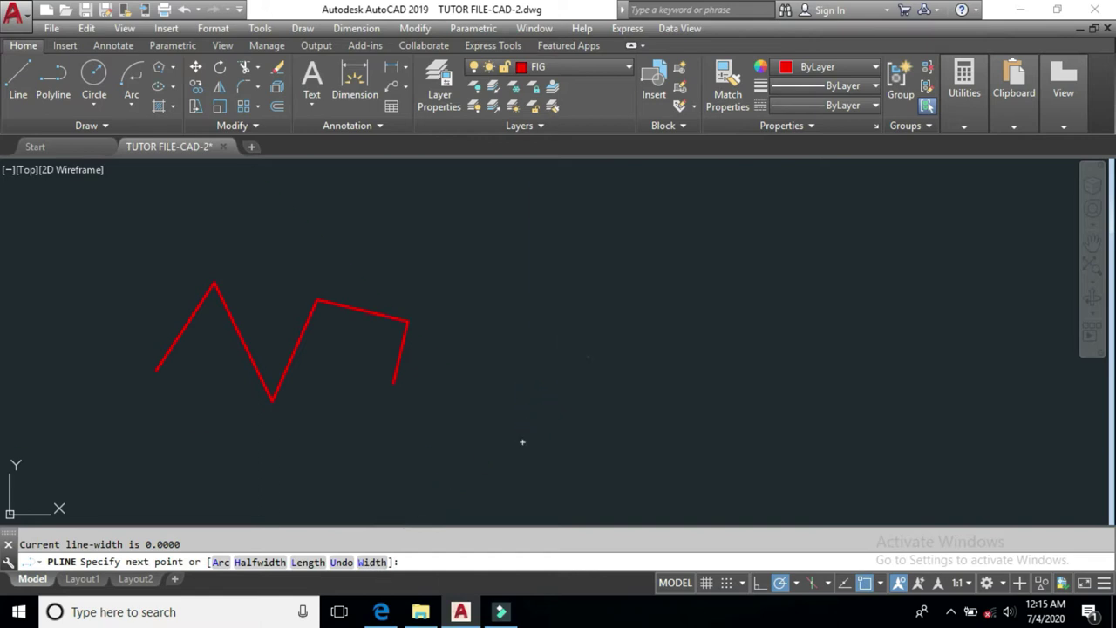
left_click(589, 356)
left_click(550, 302)
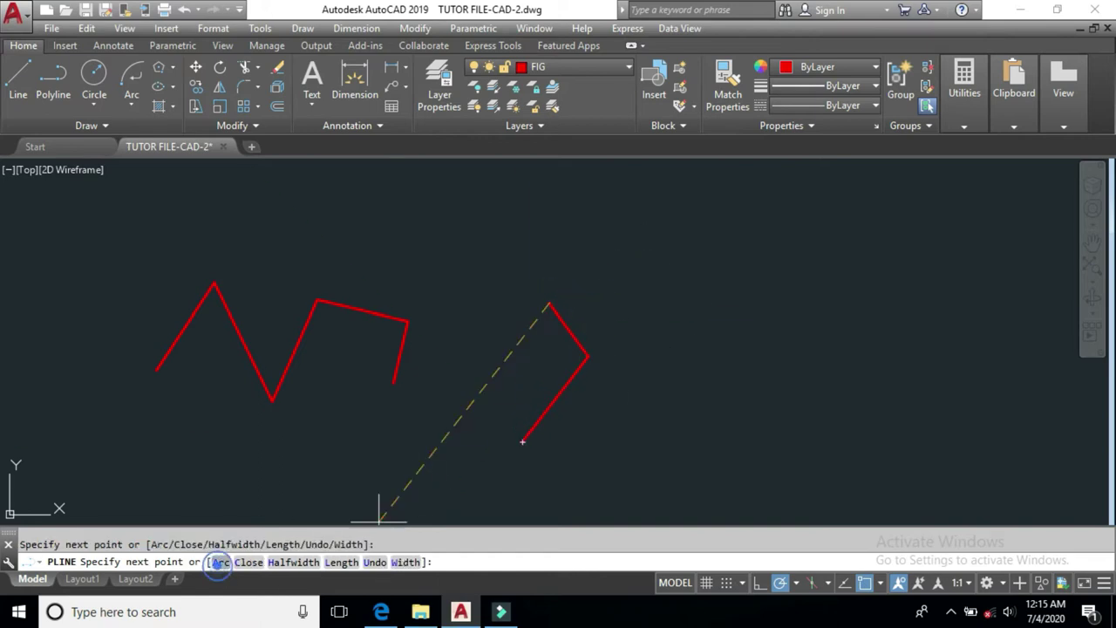
left_click(220, 561)
left_click(660, 301)
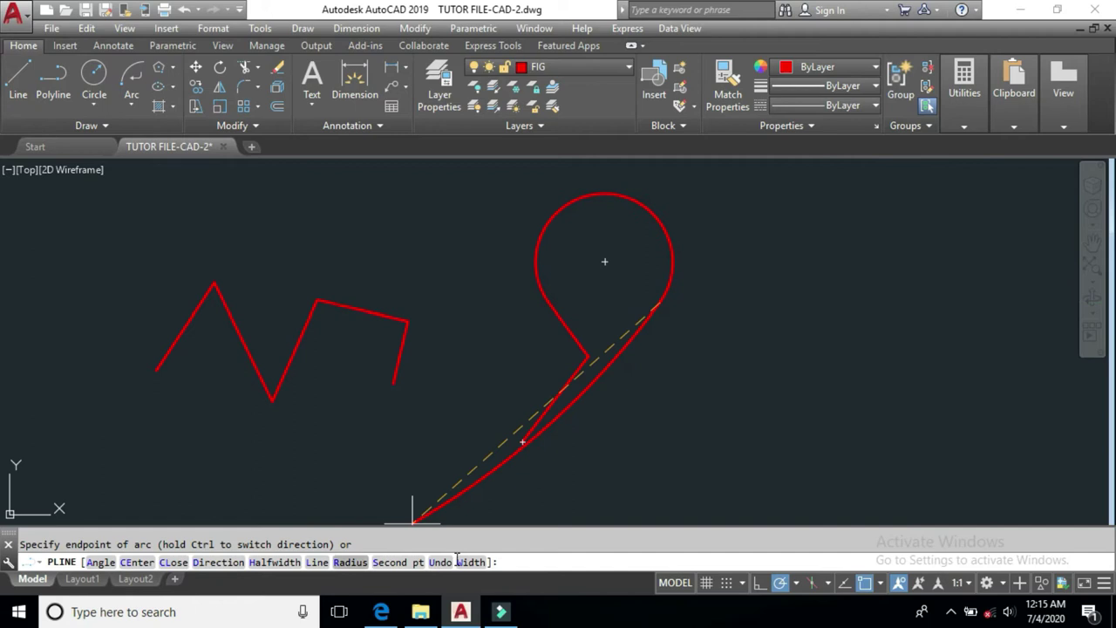
left_click(762, 367)
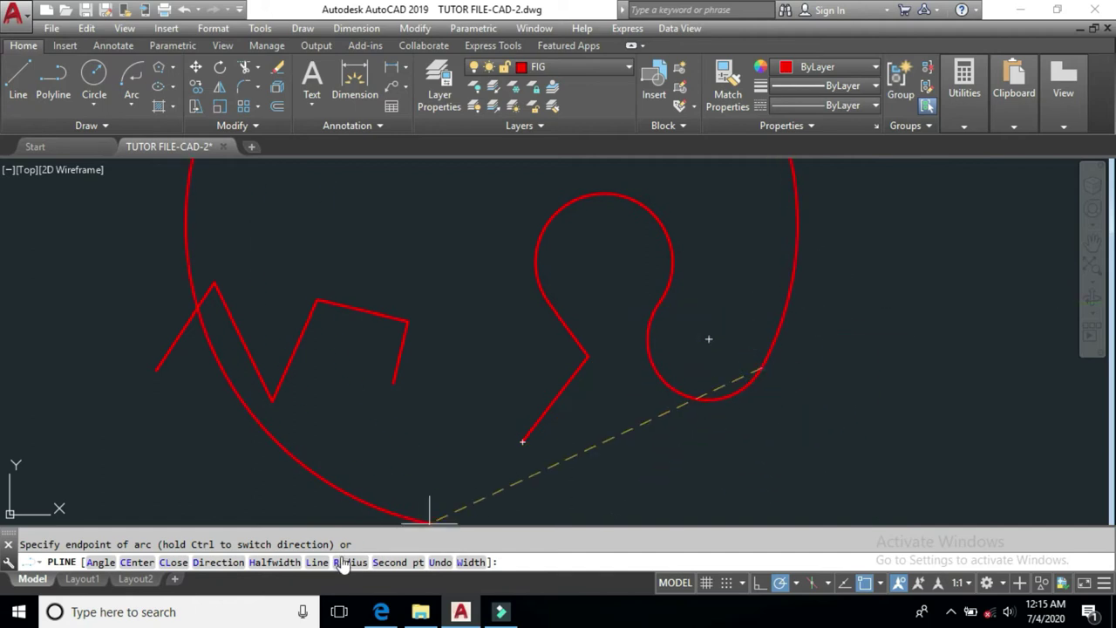
left_click(317, 561)
left_click(853, 337)
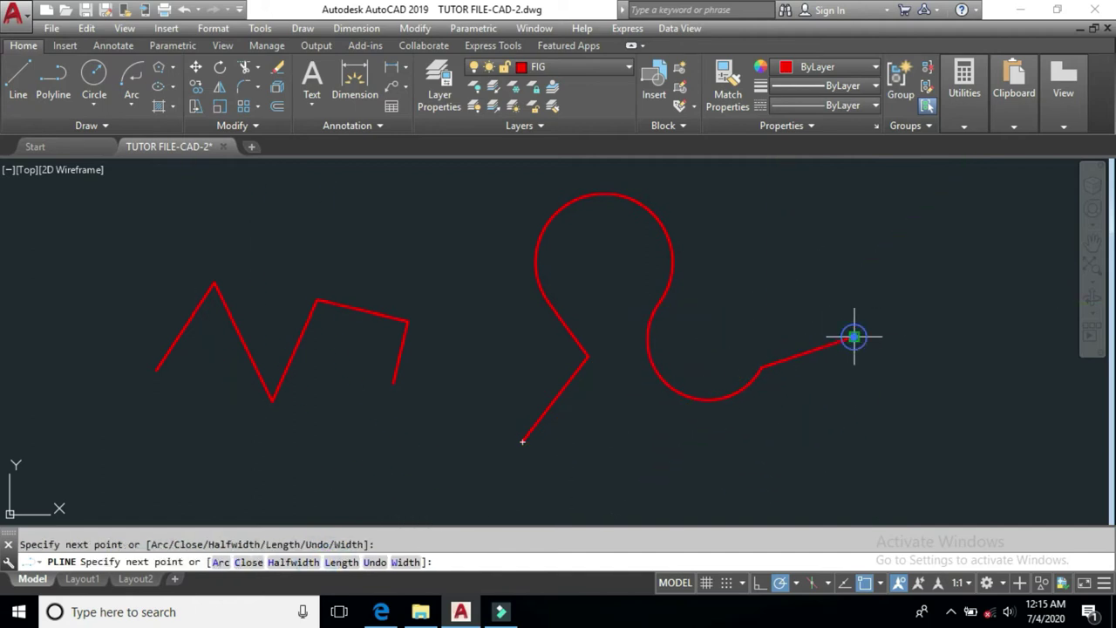
left_click(830, 275)
Finish the polyline and select it to show it is one object.
right_click(760, 293)
left_click(790, 299)
middle_click_drag(750, 346, 722, 343)
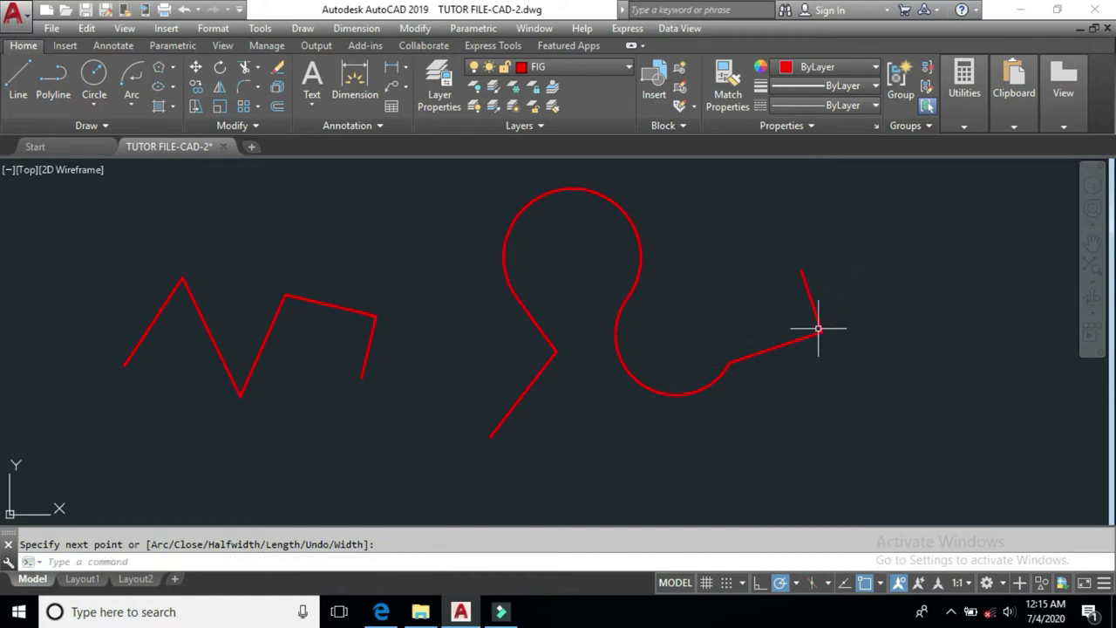
left_click(804, 283)
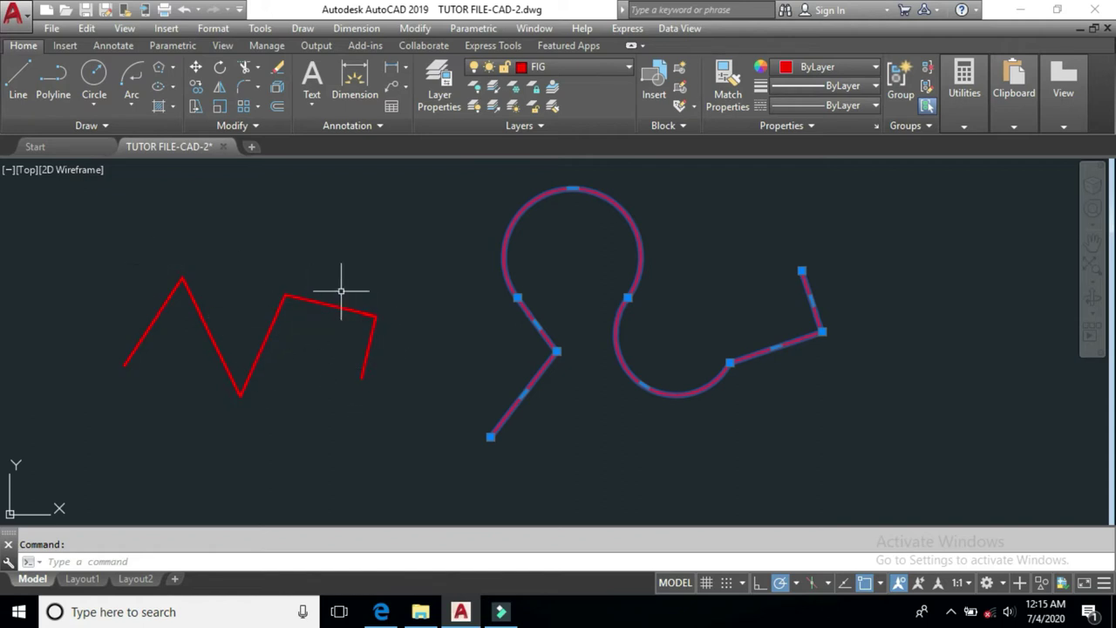
Select one zigzag segment to show it's separate, then window-select and delete all six objects.
left_click(367, 360)
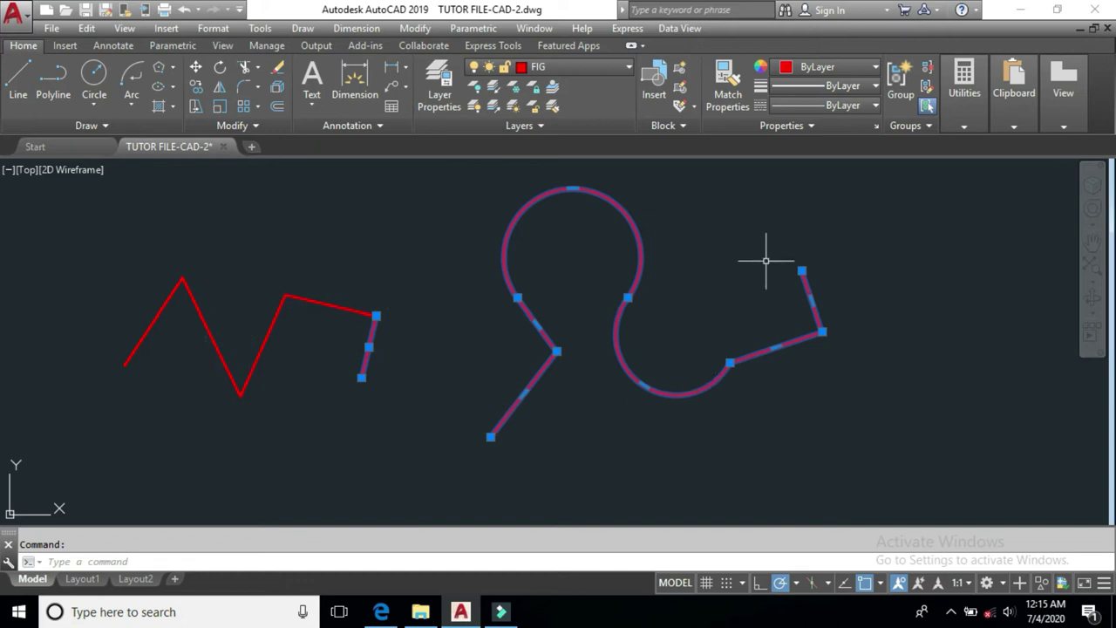
left_click(907, 190)
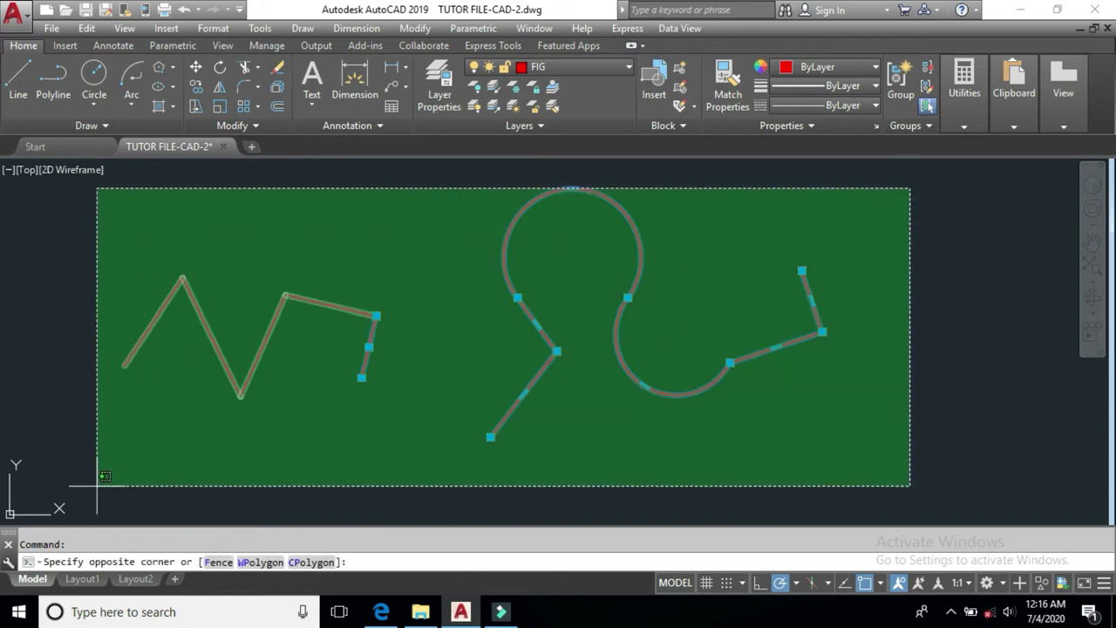
left_click(96, 486)
key("Delete")
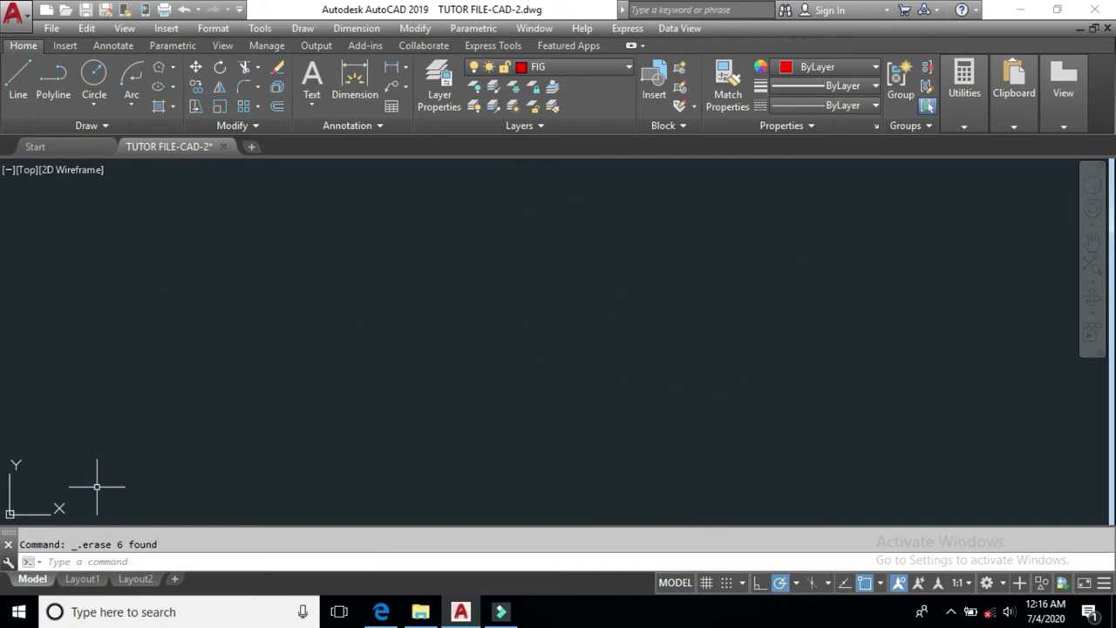
Start a polyline with ortho on, drawing a 50-unit horizontal and 25-unit vertical segment.
key("Return")
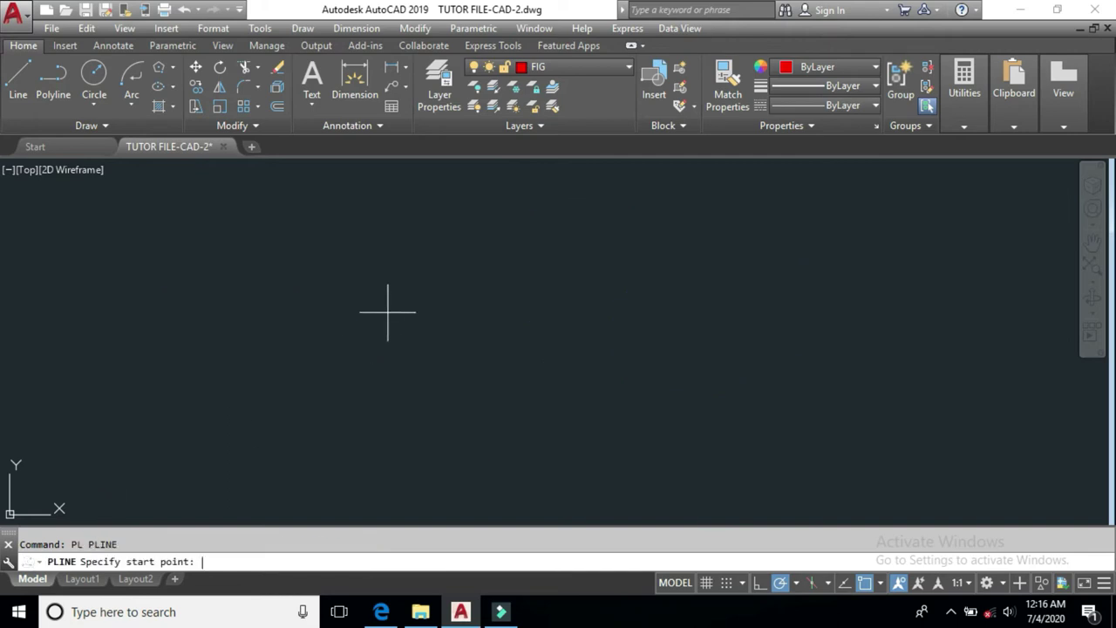
left_click(299, 359)
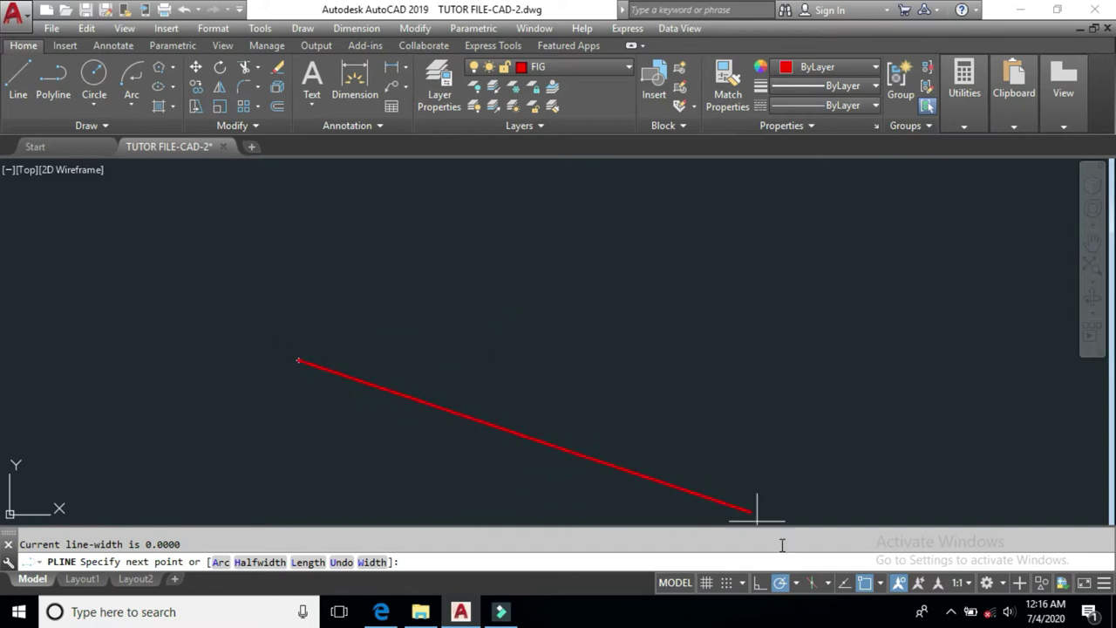
left_click(781, 584)
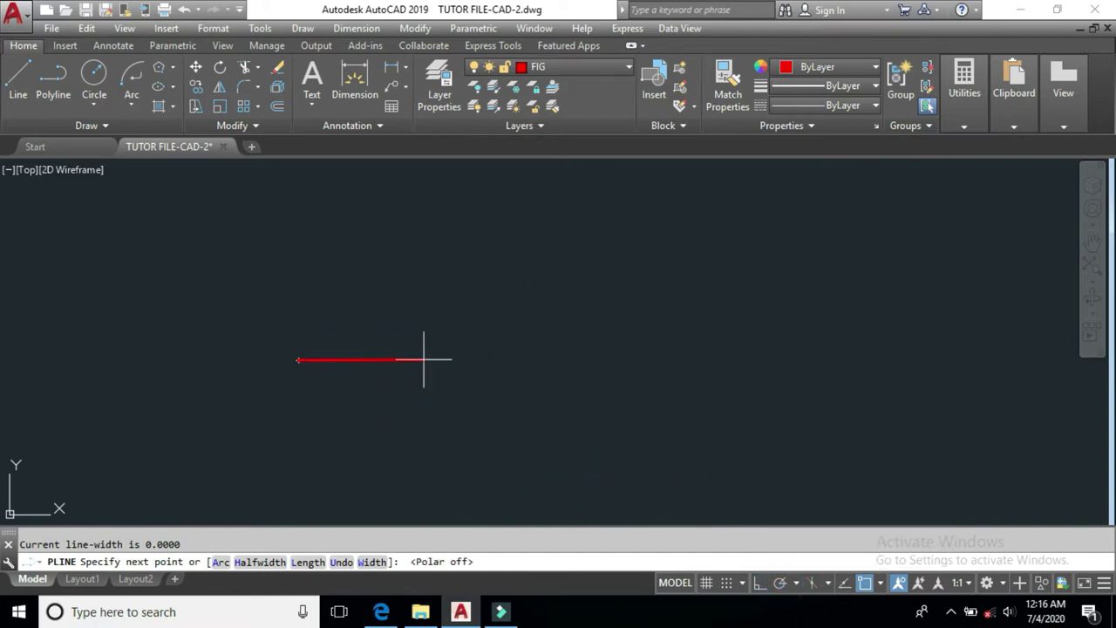
key("F8")
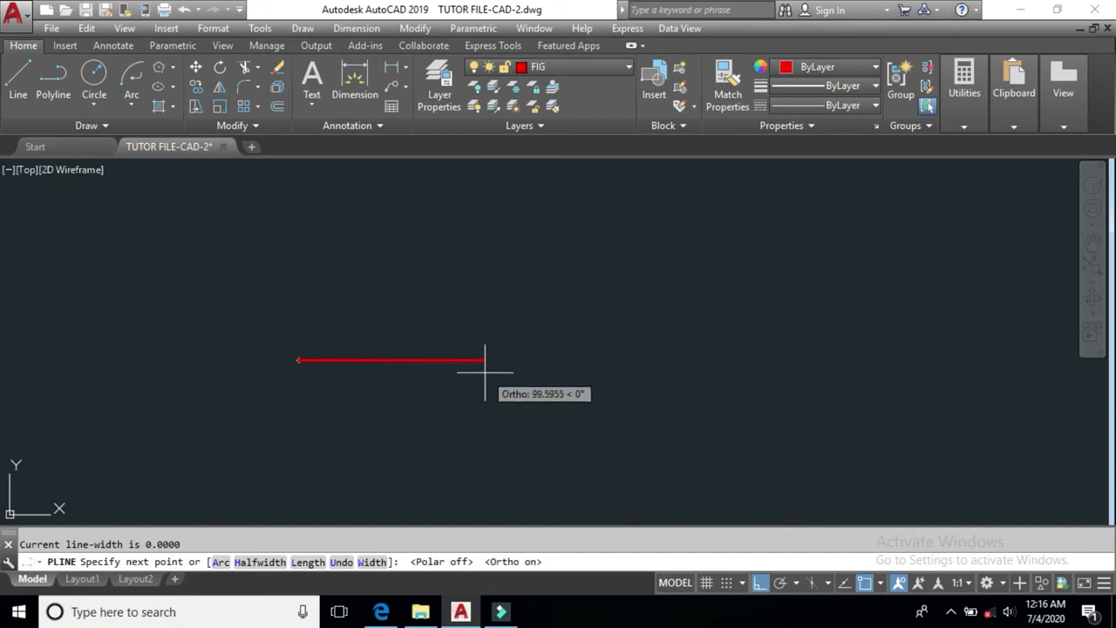
type("50")
key("Return")
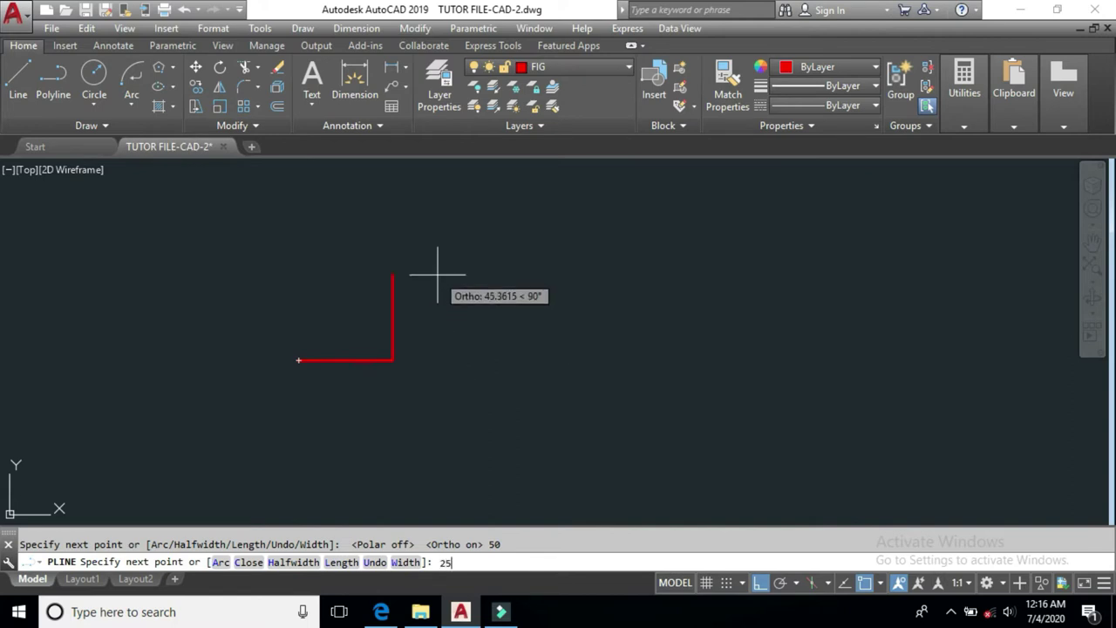
type("25")
key("Return")
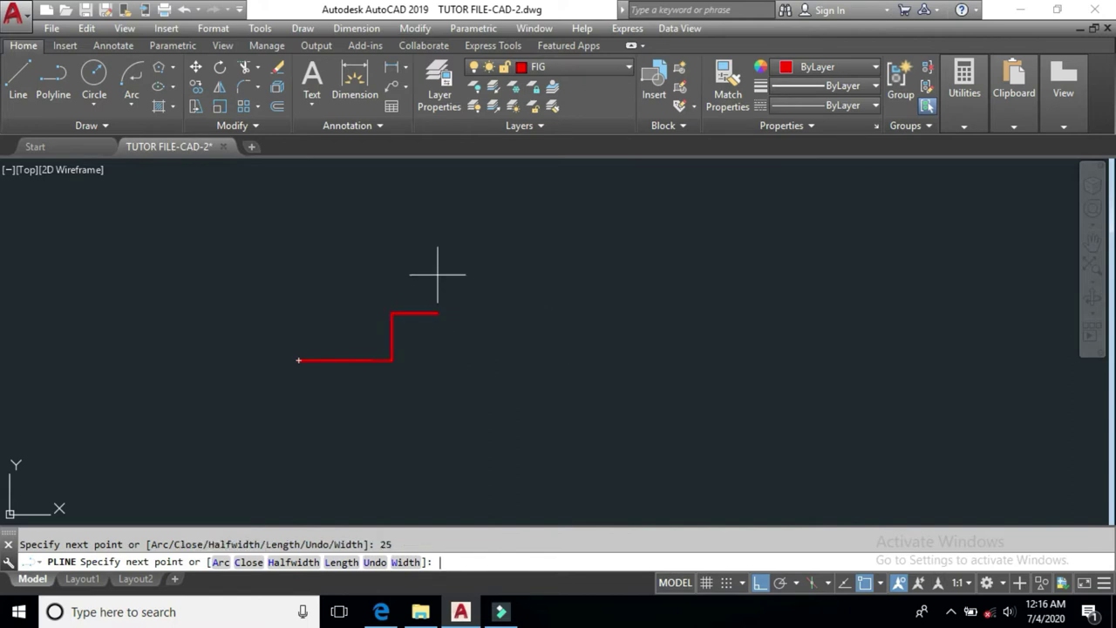
Add the upper semicircular arc, straight runs using object snap tracking, and a lower semicircle.
left_click(219, 562)
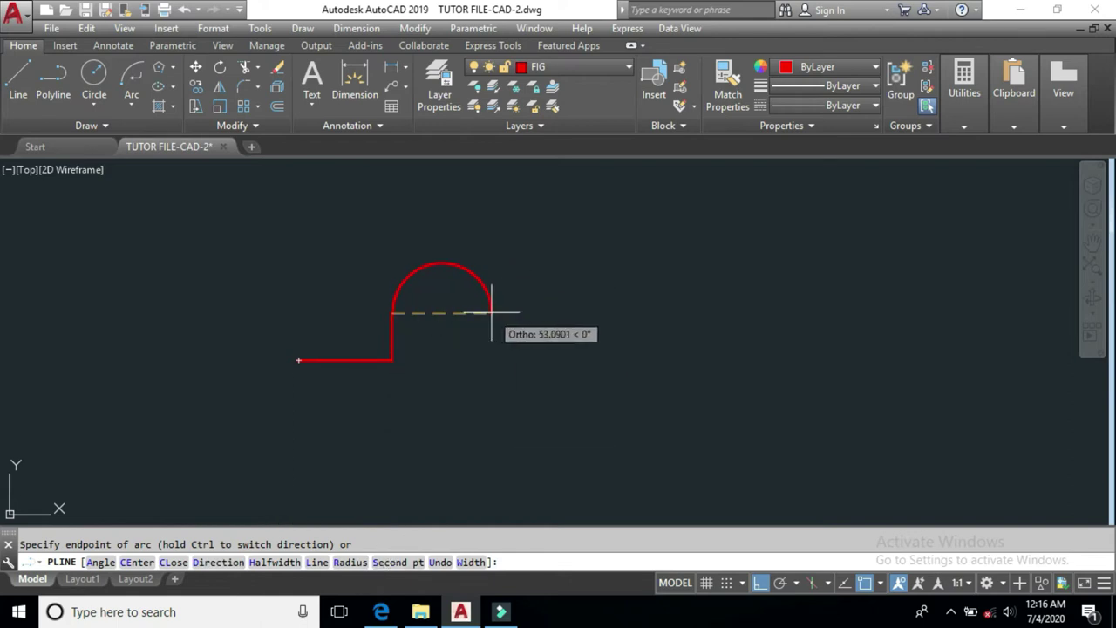
left_click(490, 312)
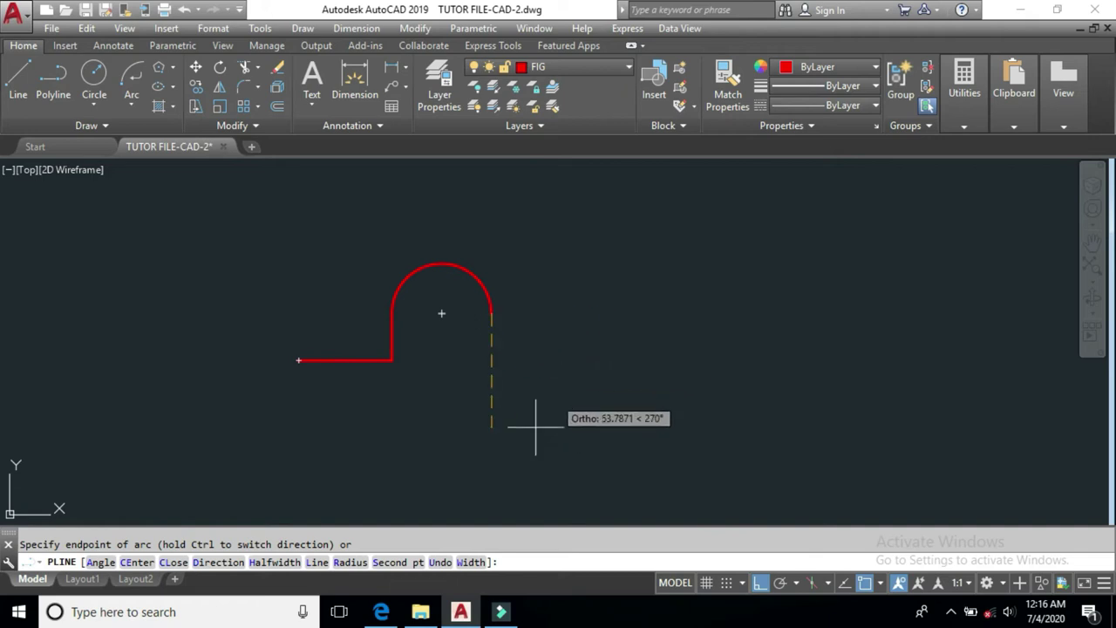
left_click(318, 562)
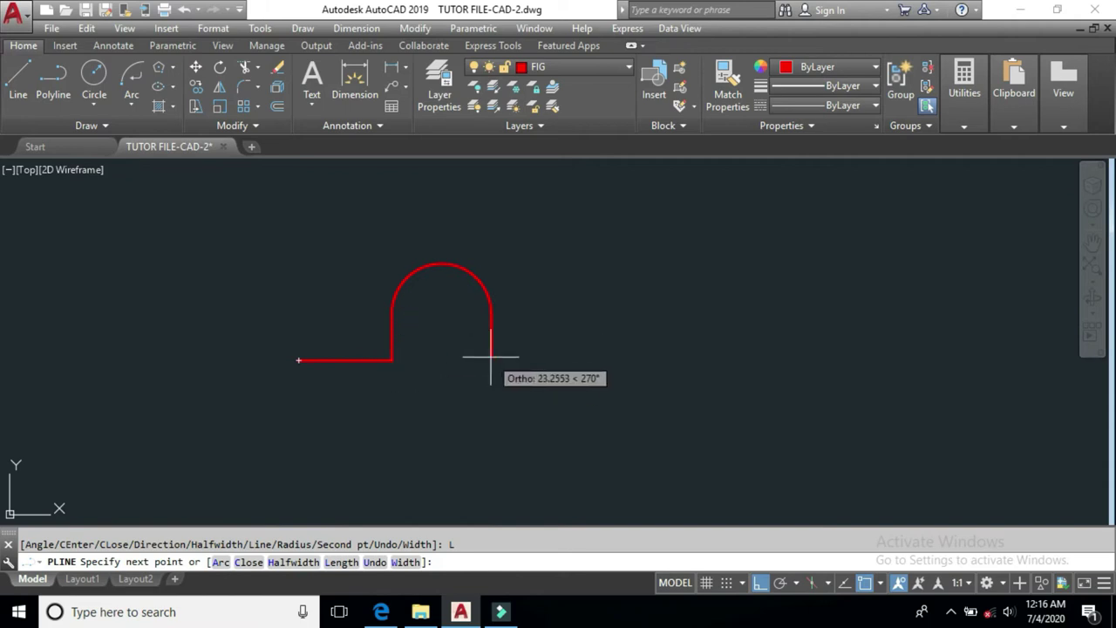
left_click(842, 584)
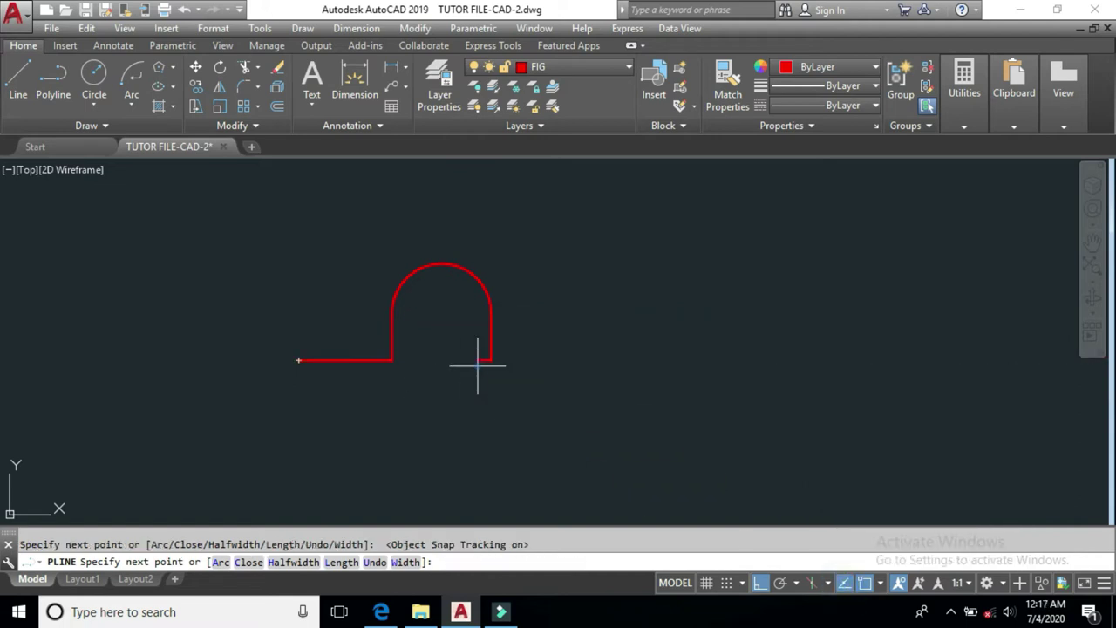
left_click(593, 359)
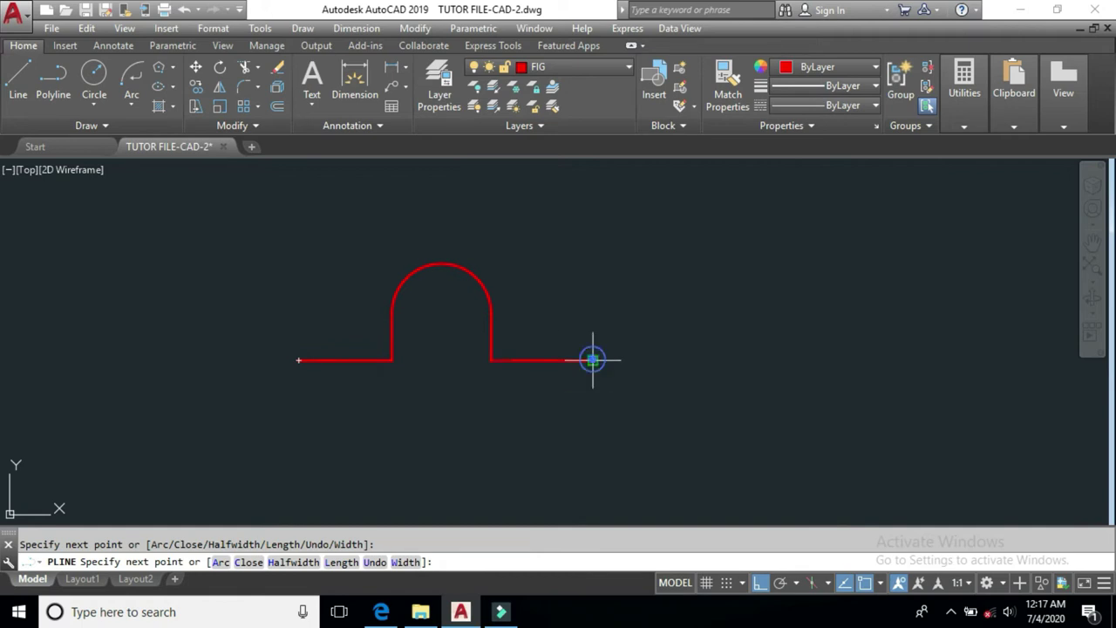
left_click(593, 395)
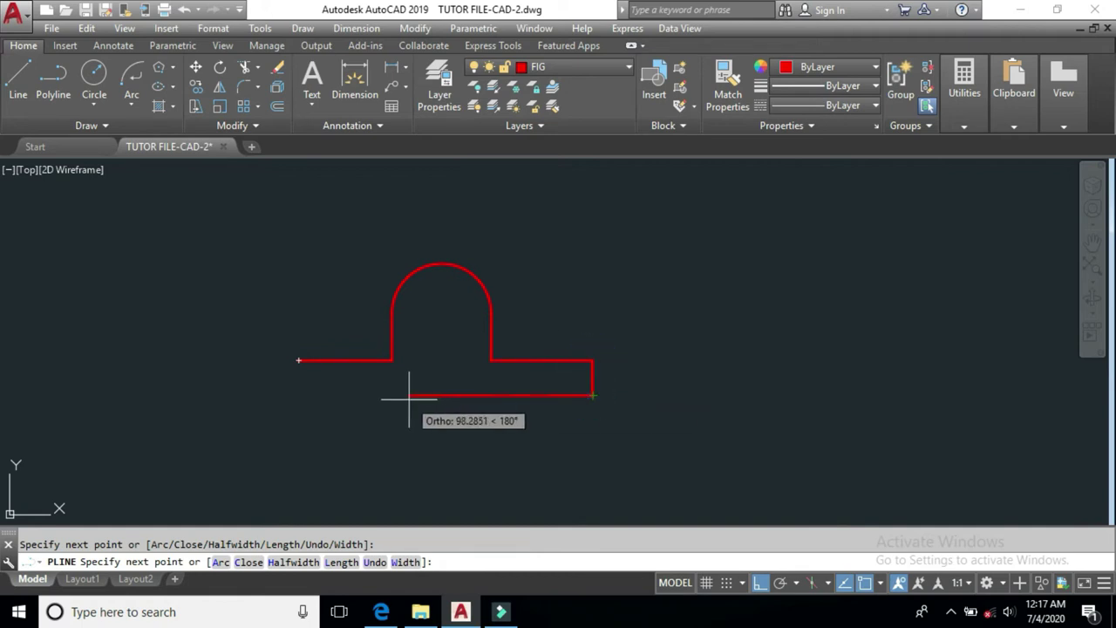
left_click(340, 395)
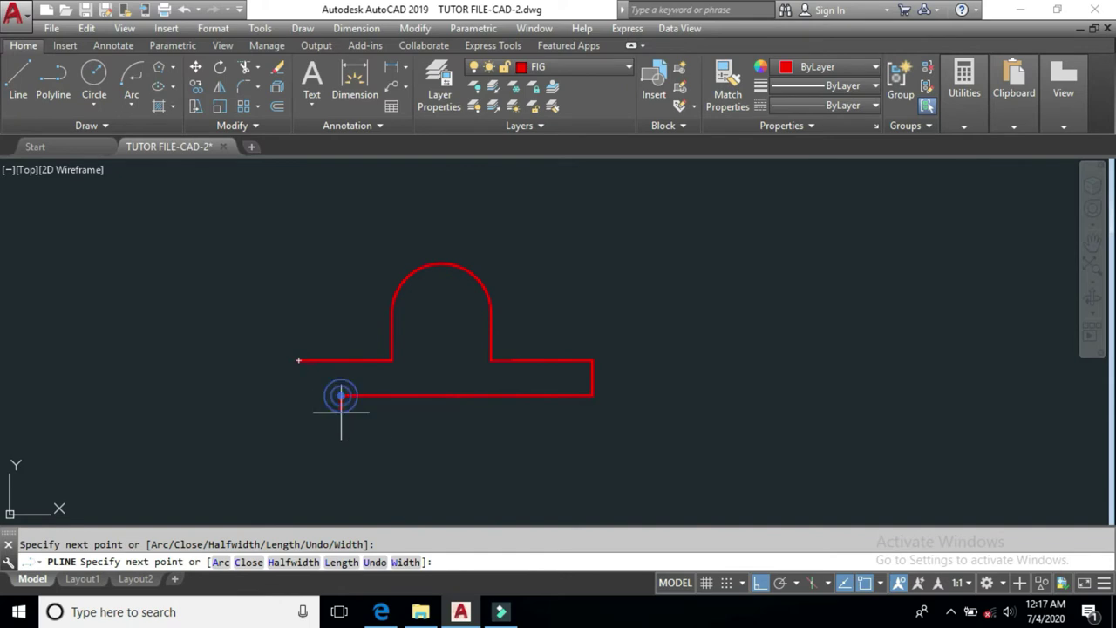
left_click(340, 419)
left_click(220, 561)
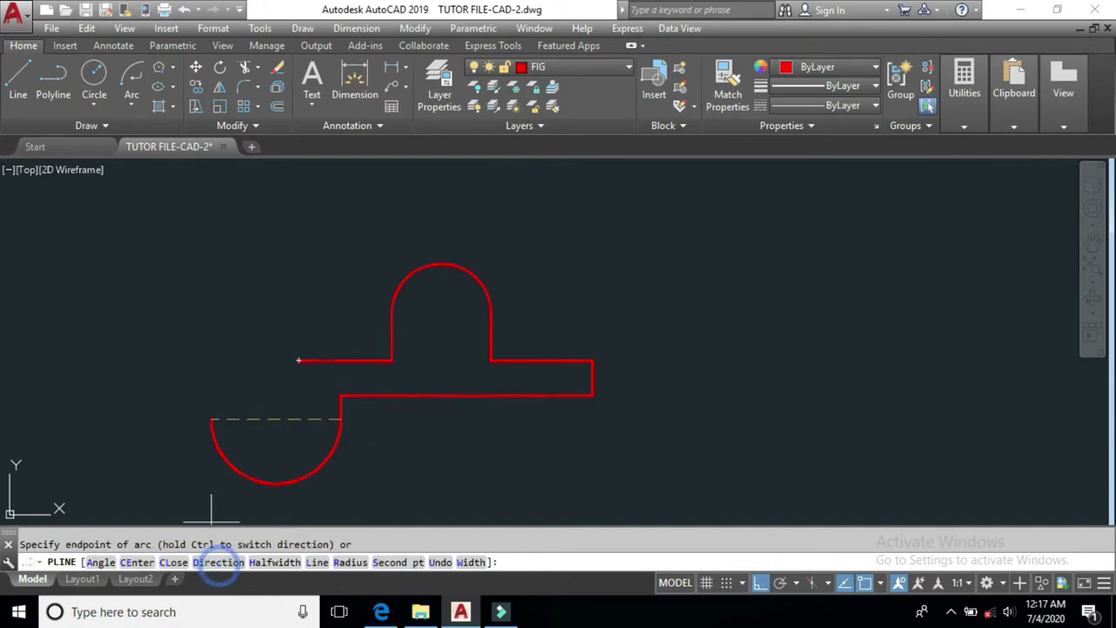
left_click(208, 436)
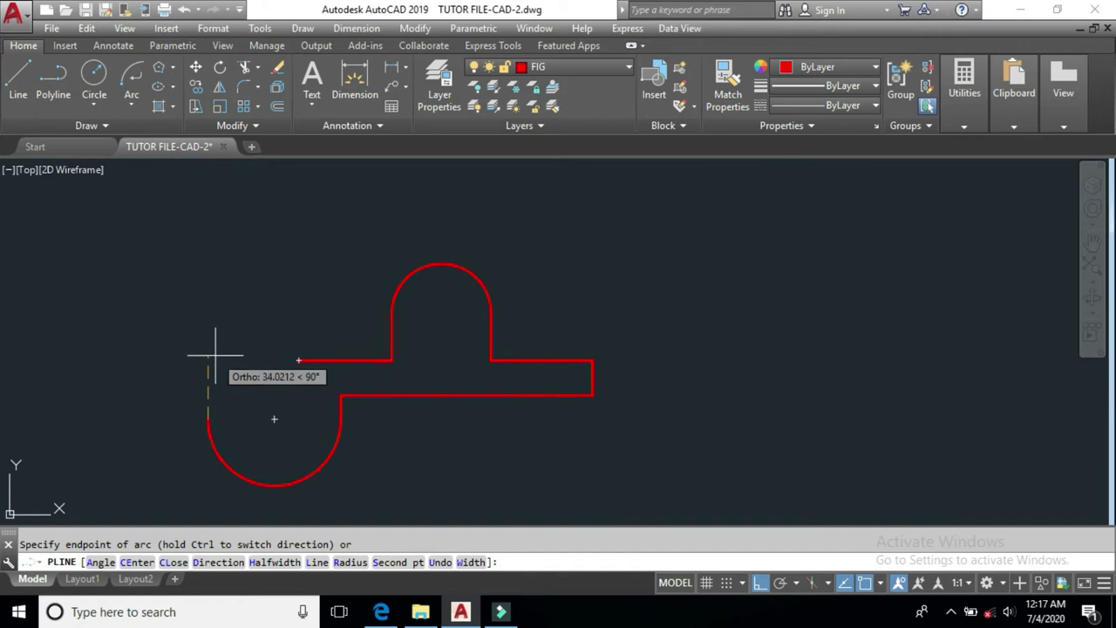
key("Return")
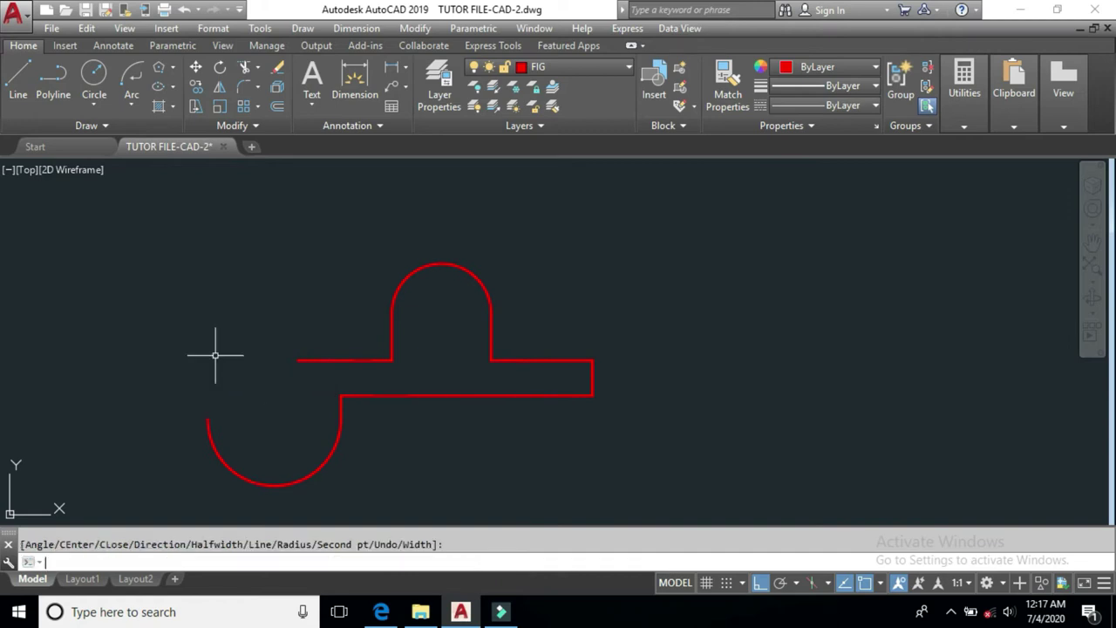
Window-select the curved polyline and delete it.
middle_click_drag(321, 404, 351, 391)
left_click(735, 226)
left_click(270, 419)
key("Delete")
Start a new polyline with PL and draw a thin horizontal first segment.
type("PL")
key("Return")
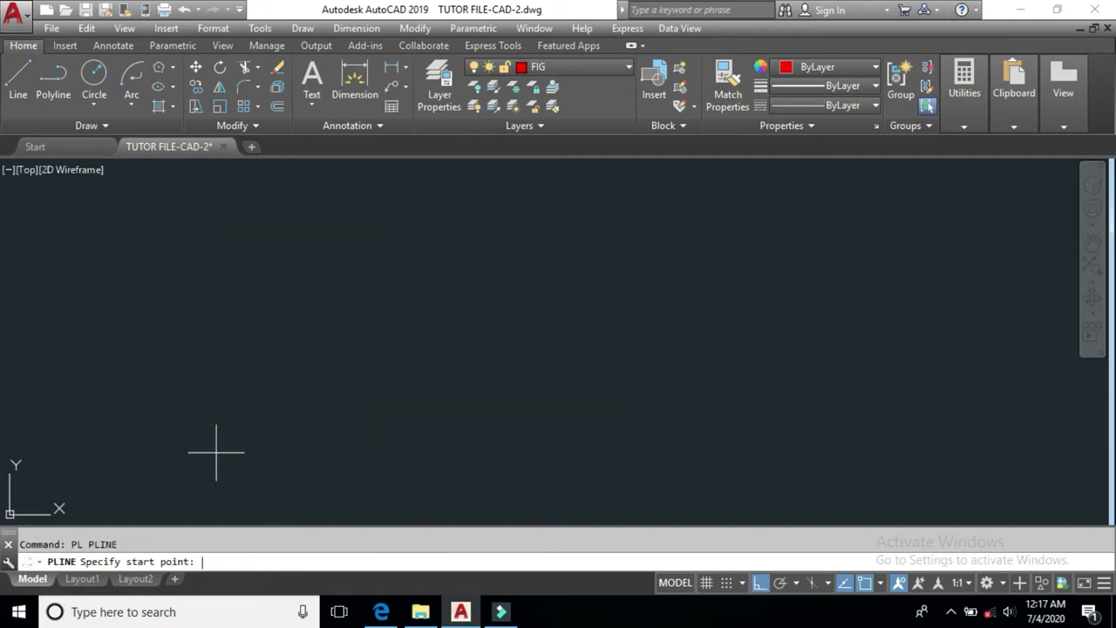
left_click(273, 367)
left_click(508, 367)
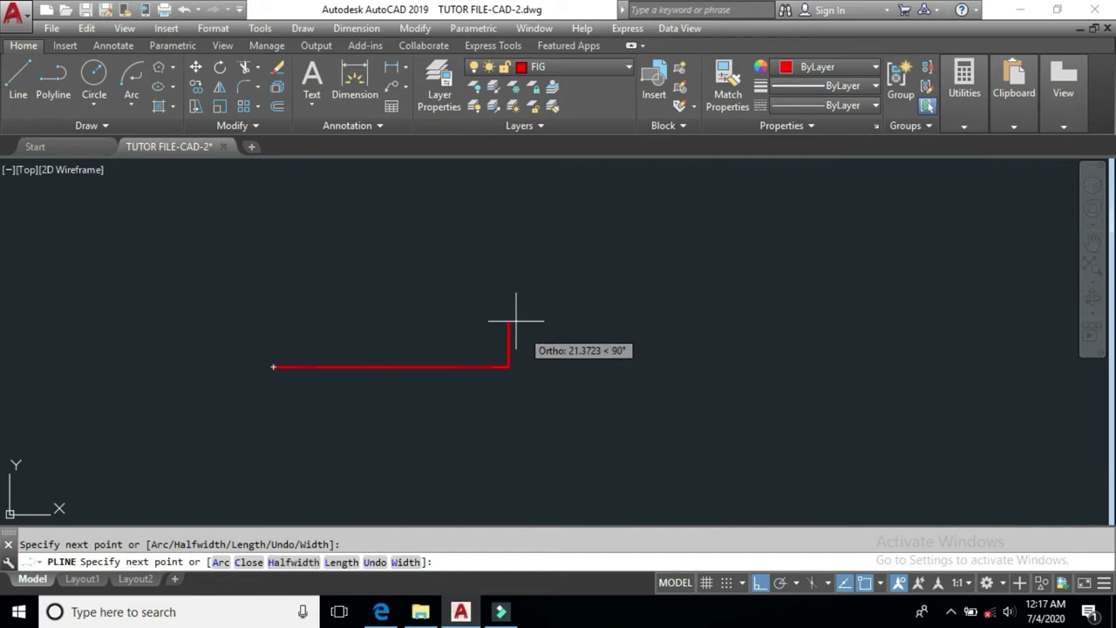
scroll(501, 355, "up", 2)
scroll(502, 356, "up", 2)
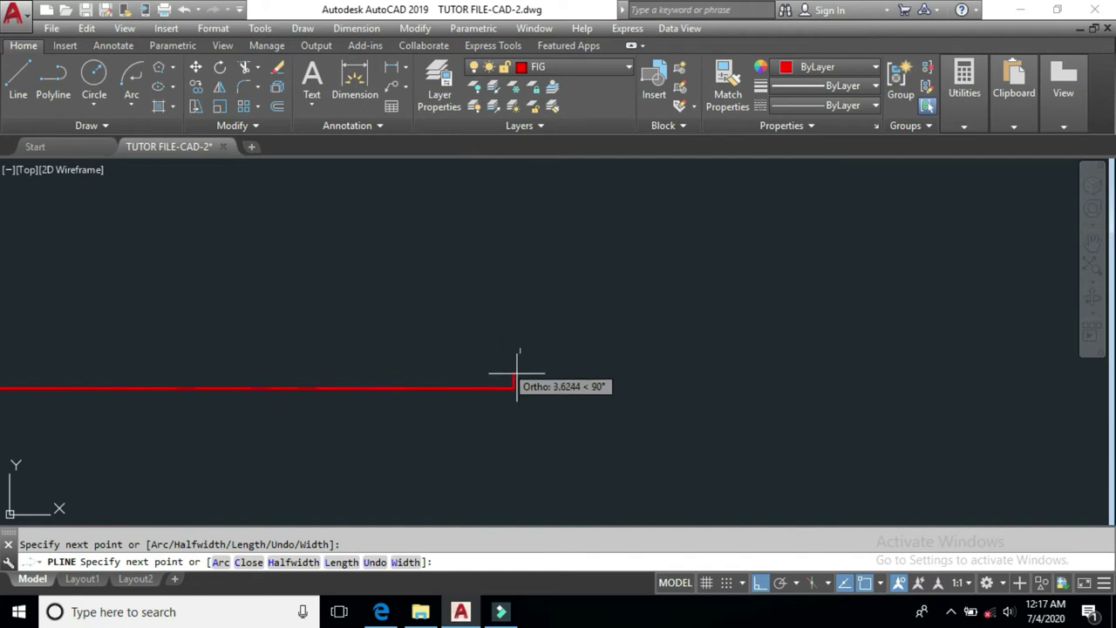
scroll(523, 419, "down", 1)
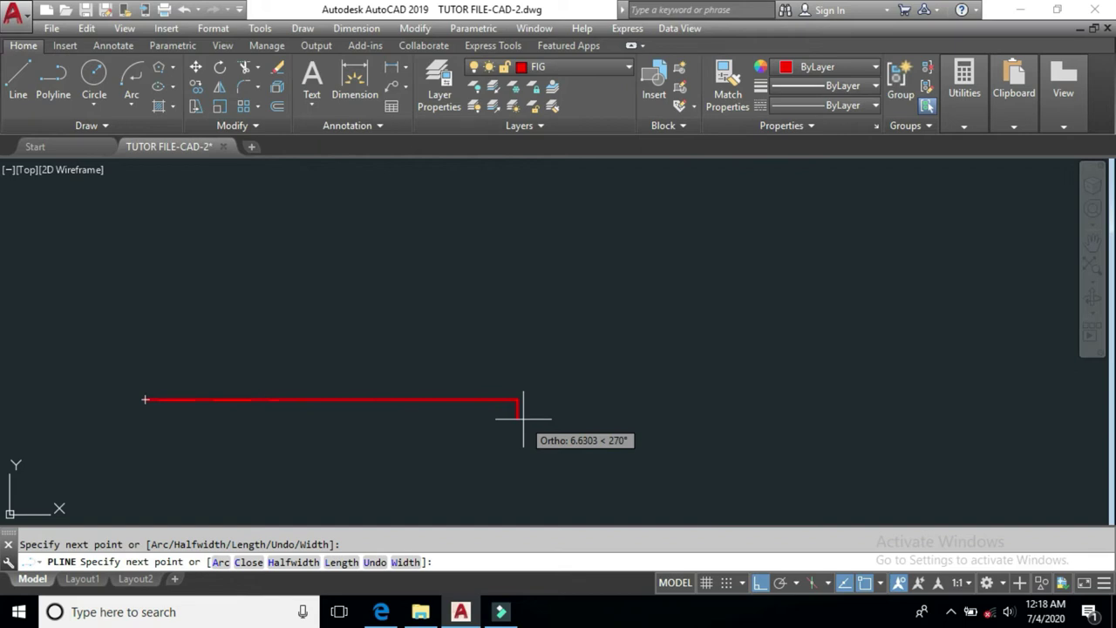
Set the polyline width to 10/10 and draw the wide stepped section and loop.
left_click(408, 563)
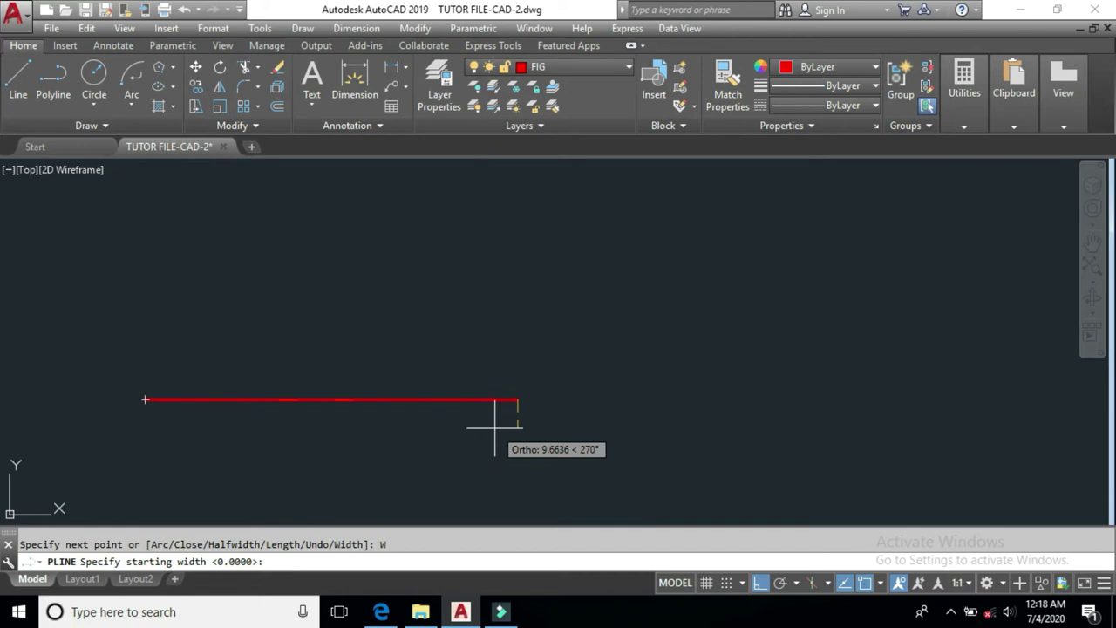
type("10")
key("Return")
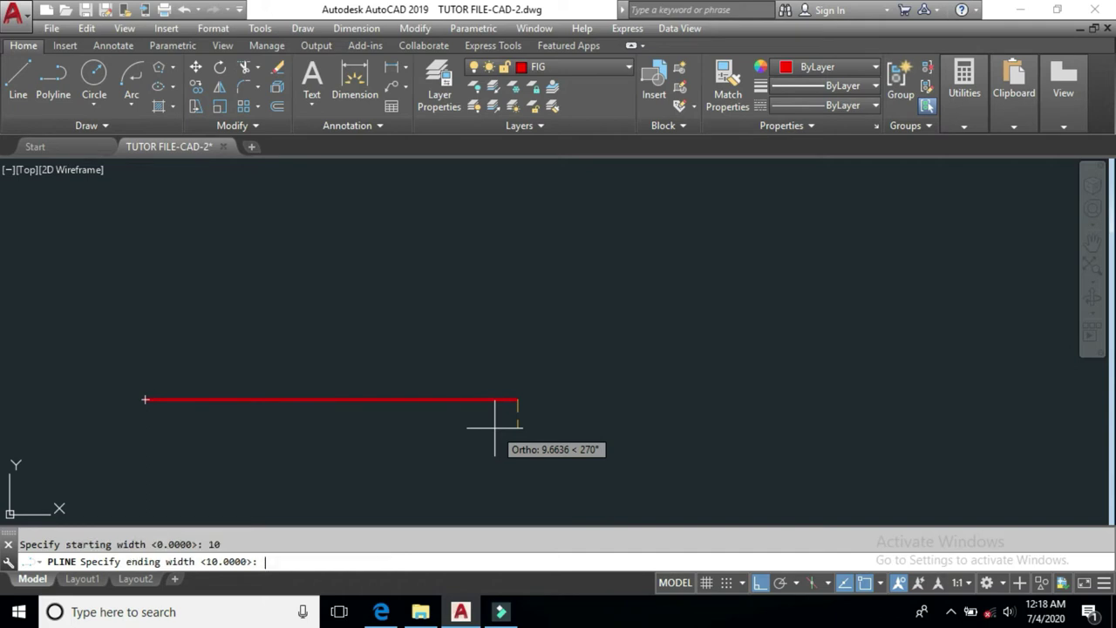
type("10")
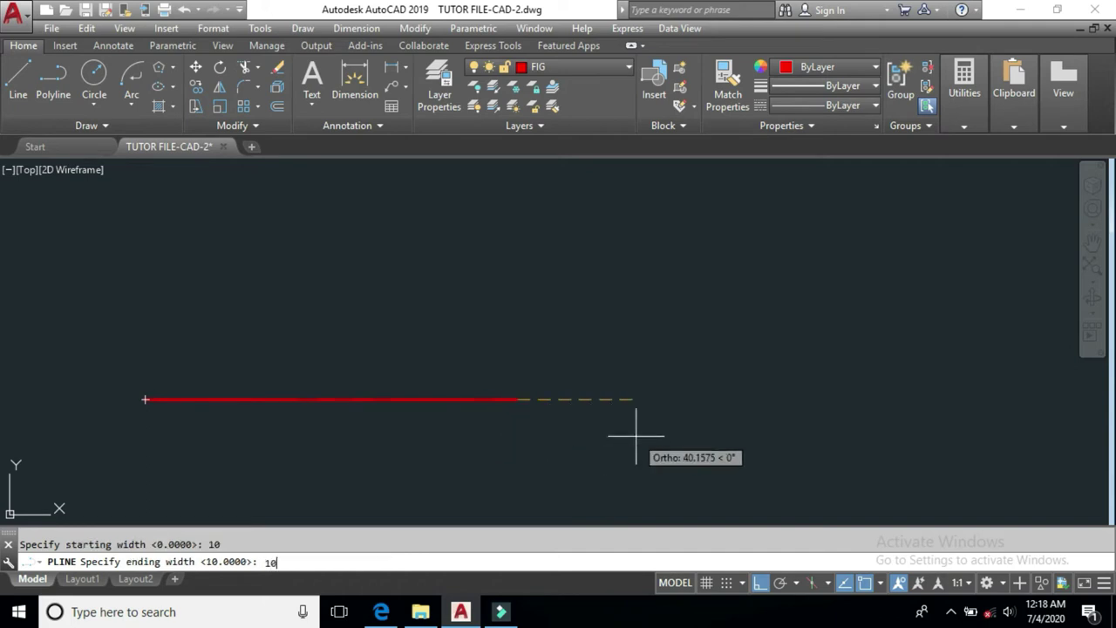
key("Return")
left_click(703, 410)
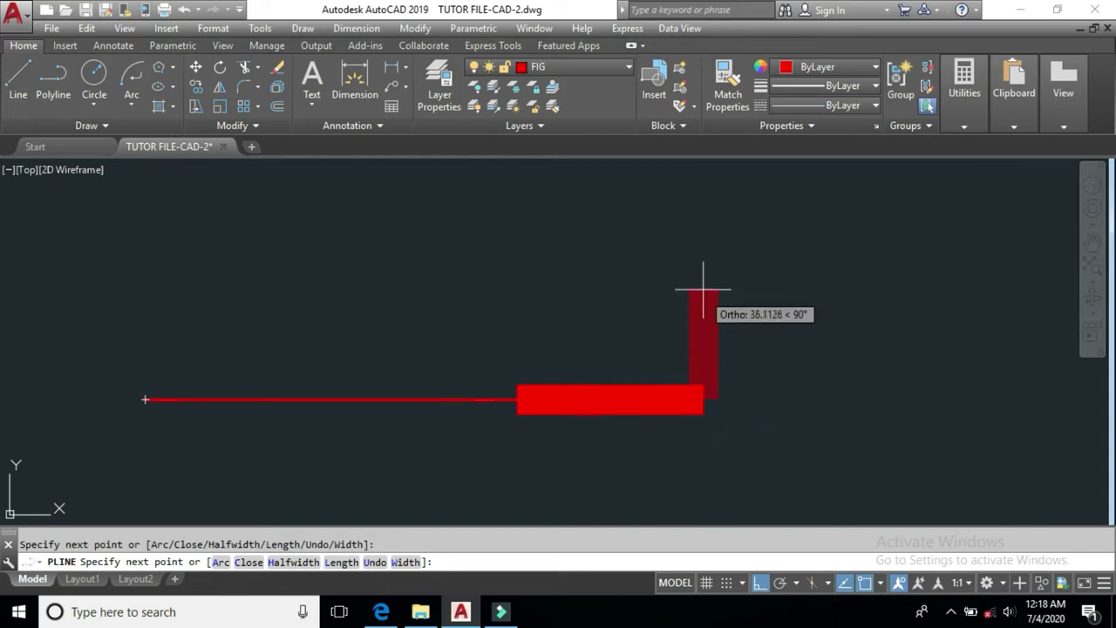
left_click(702, 285)
left_click(820, 288)
left_click(820, 399)
left_click(959, 399)
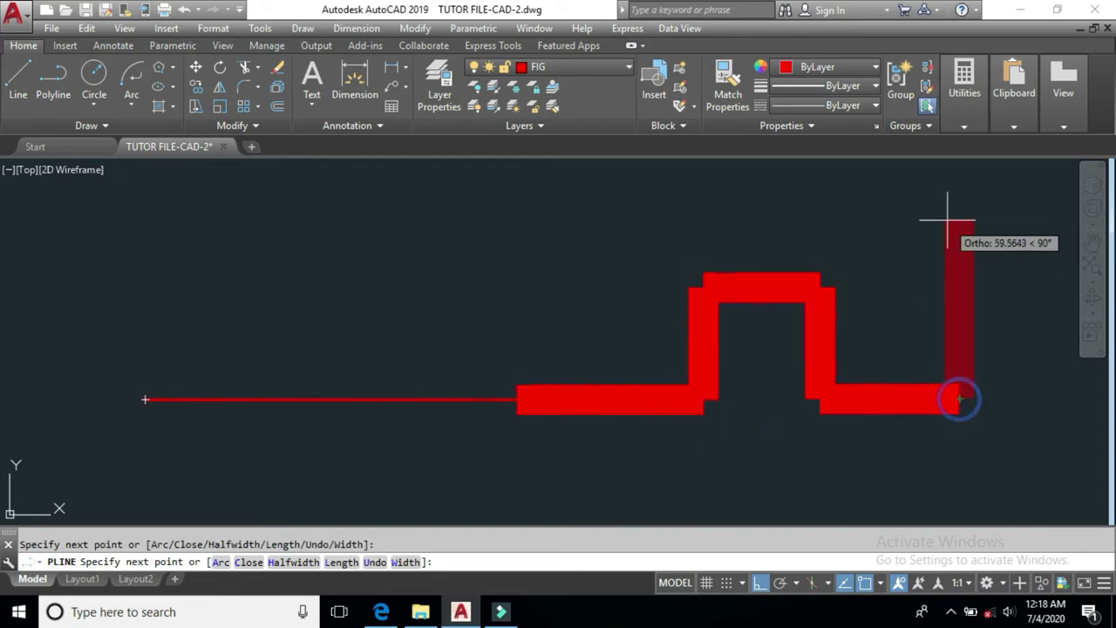
left_click(959, 217)
left_click(656, 215)
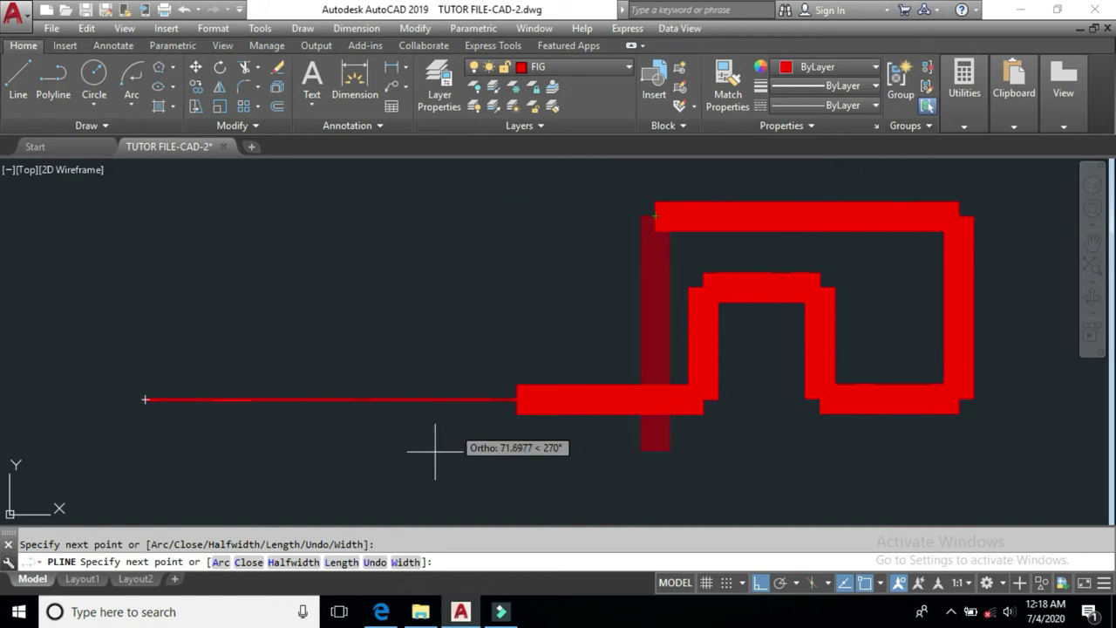
Set the width back to 0/0, add two thin final segments, and finish.
left_click(405, 562)
type("0")
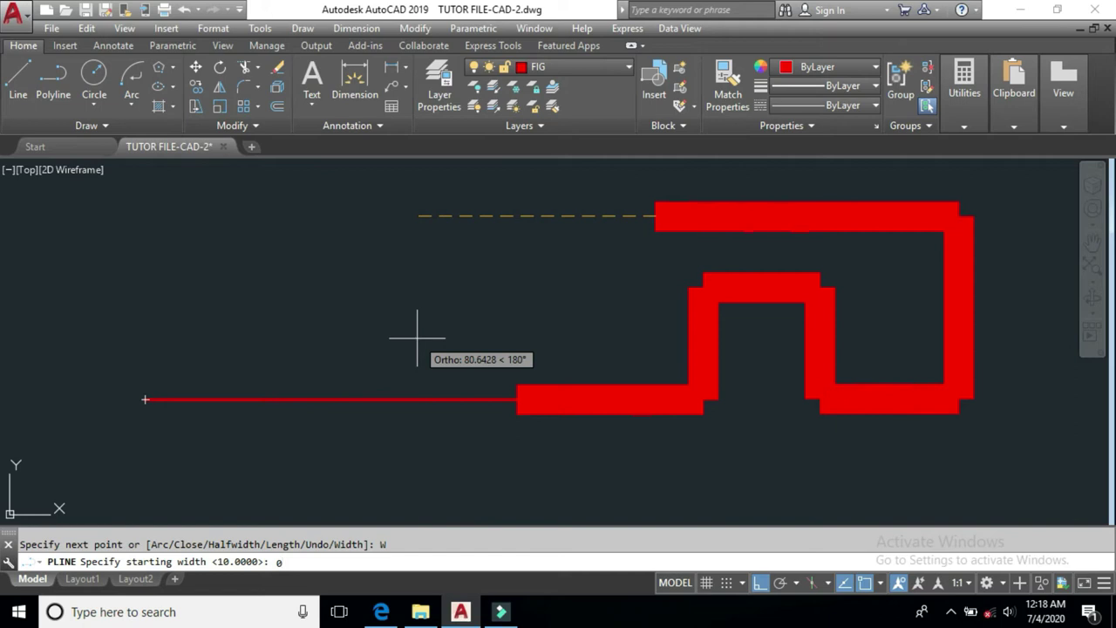
key("Return")
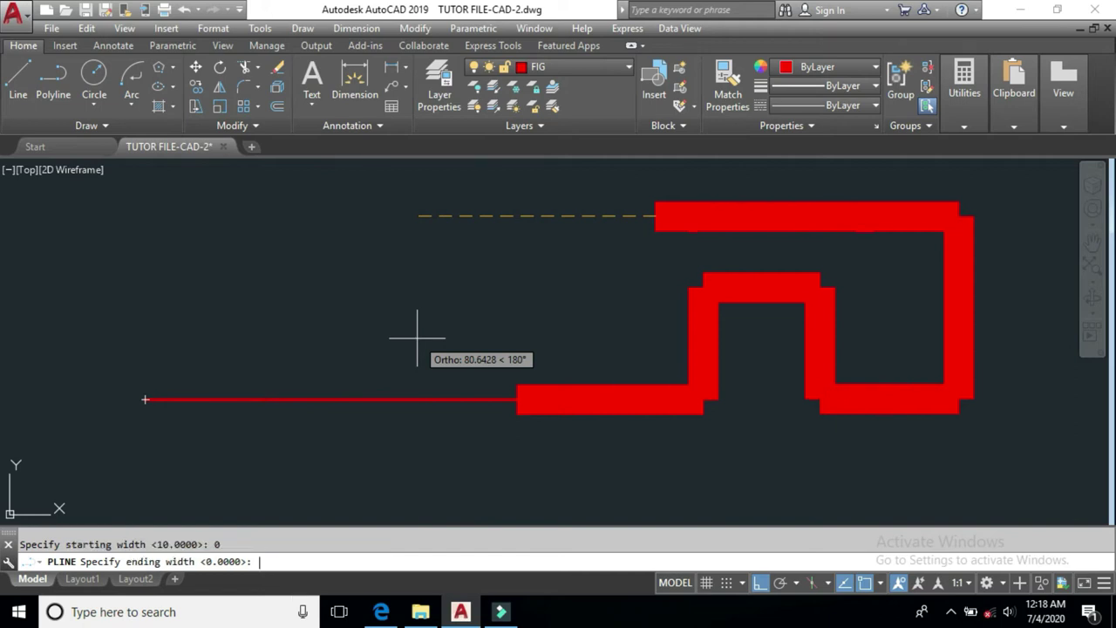
key("Return")
left_click(417, 338)
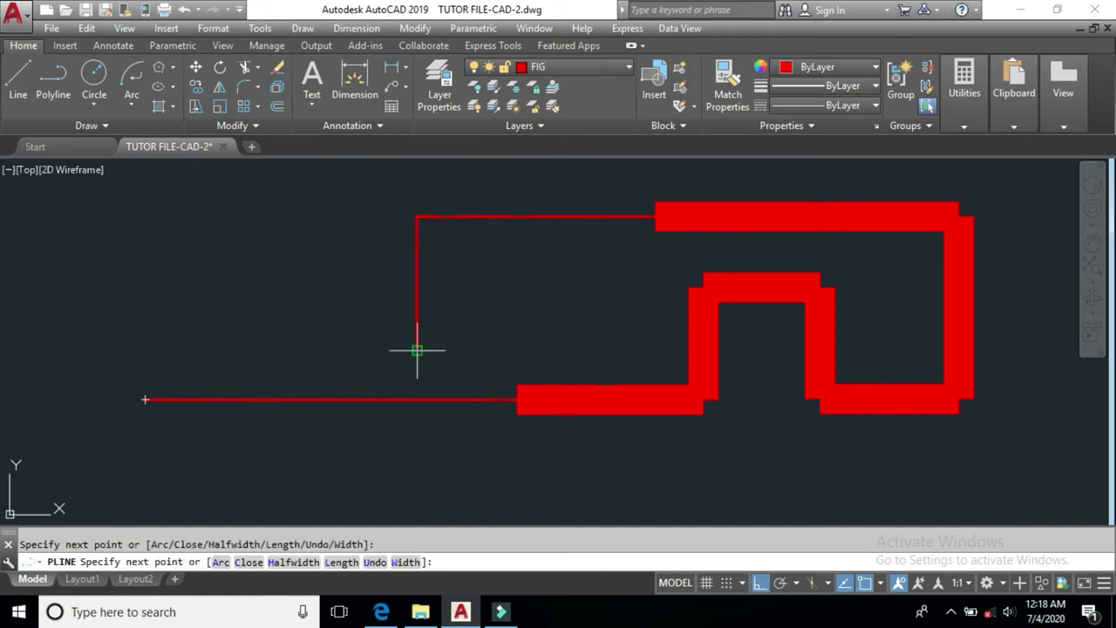
left_click(417, 350)
key("Return")
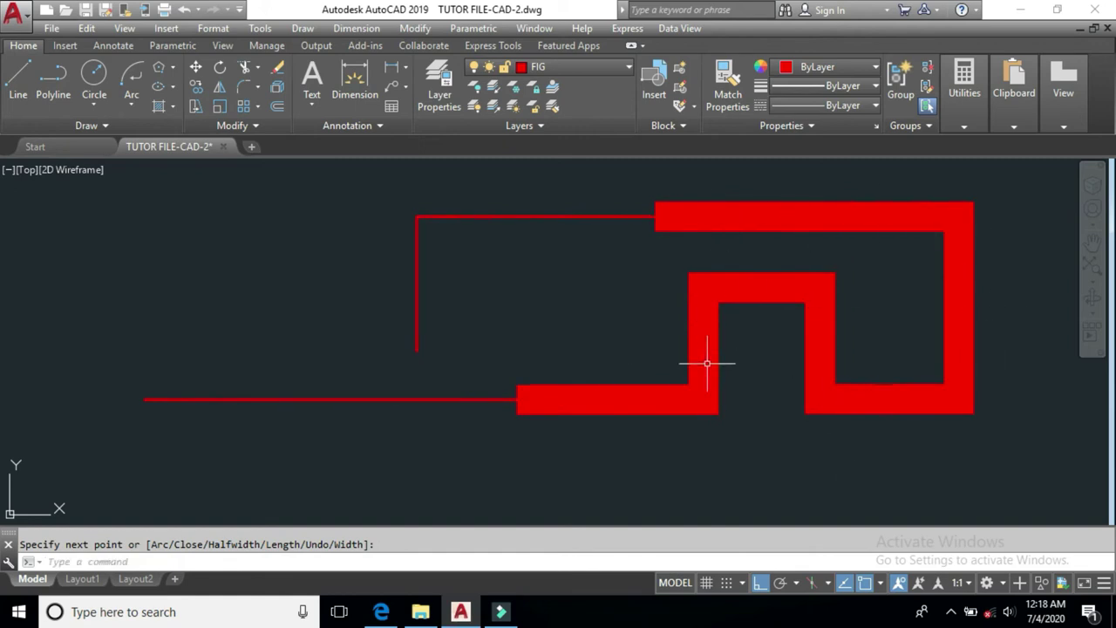
Draw a thick horizontal polyline bar with half-width 10 below the stepped shape.
type("pl")
key("Return")
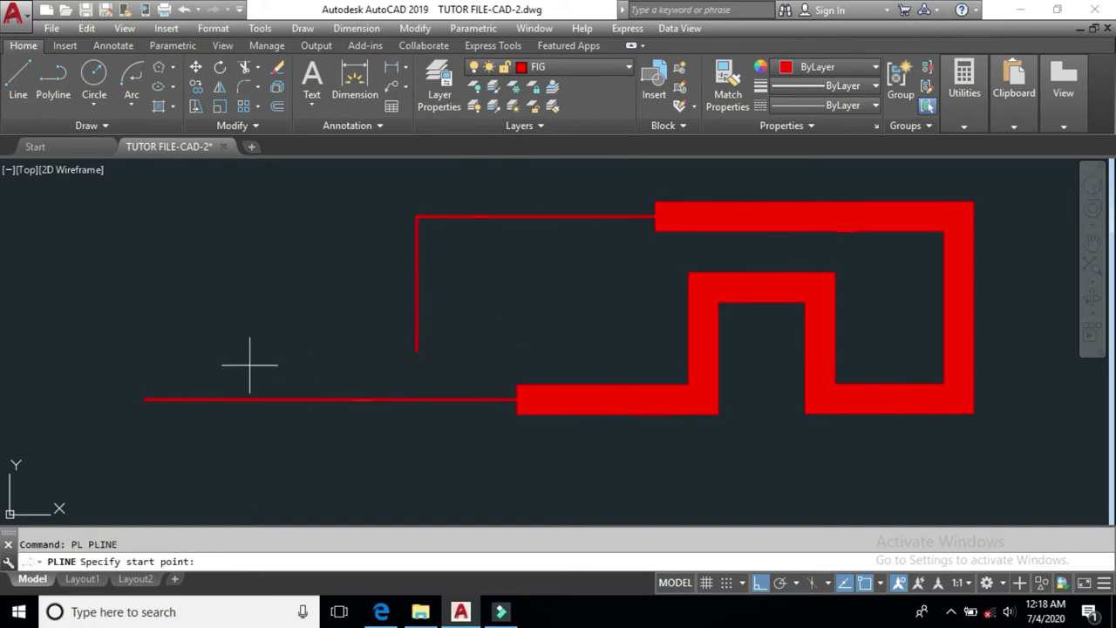
left_click(246, 453)
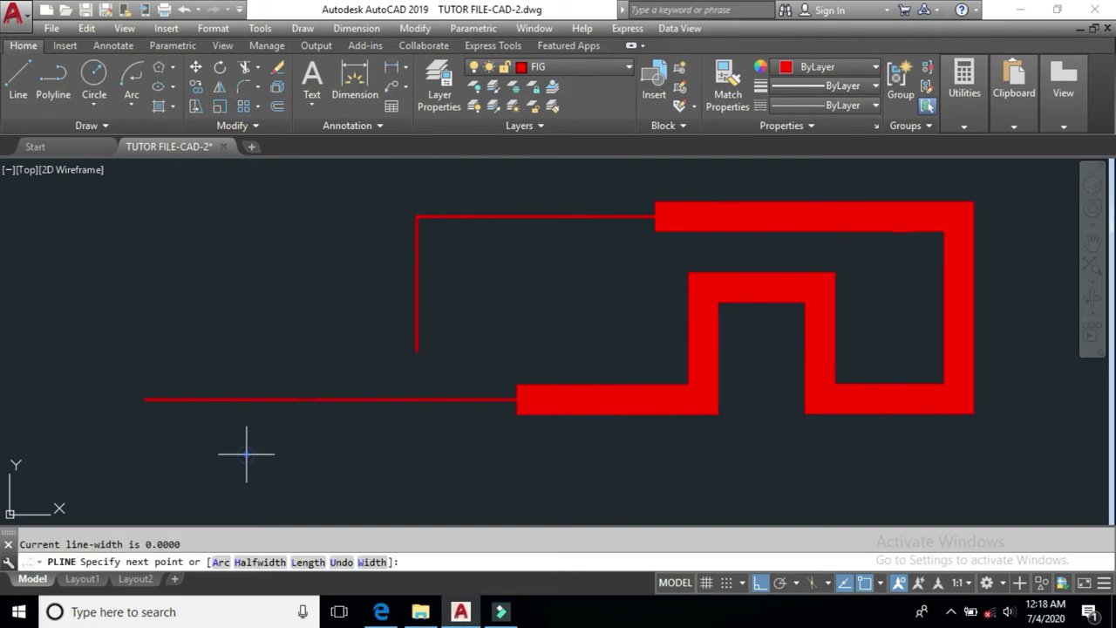
left_click(259, 561)
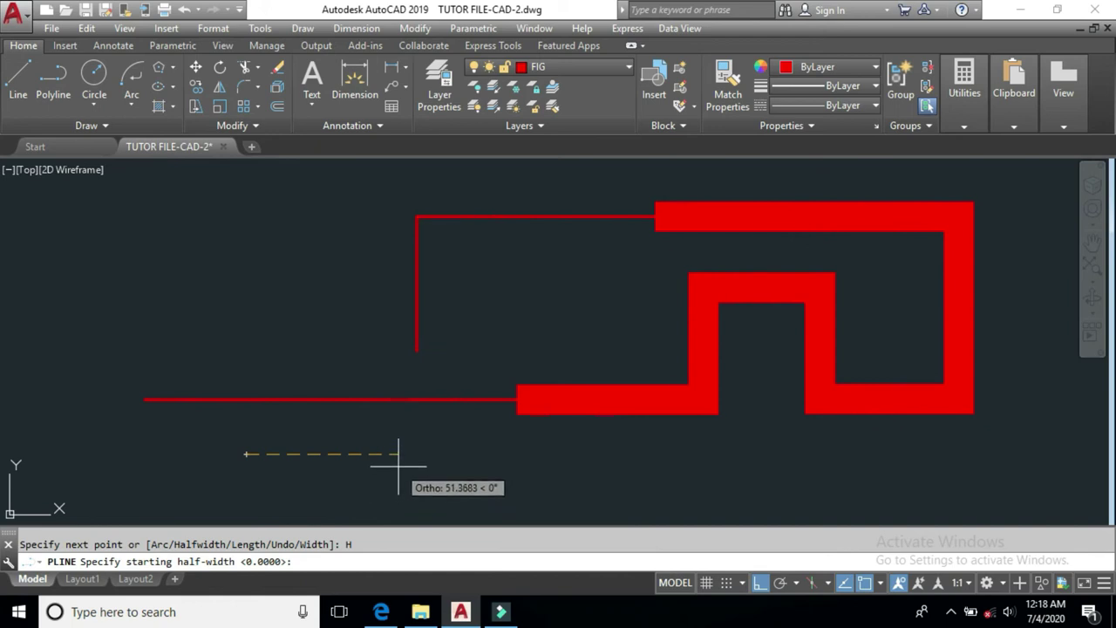
type("10")
key("Return")
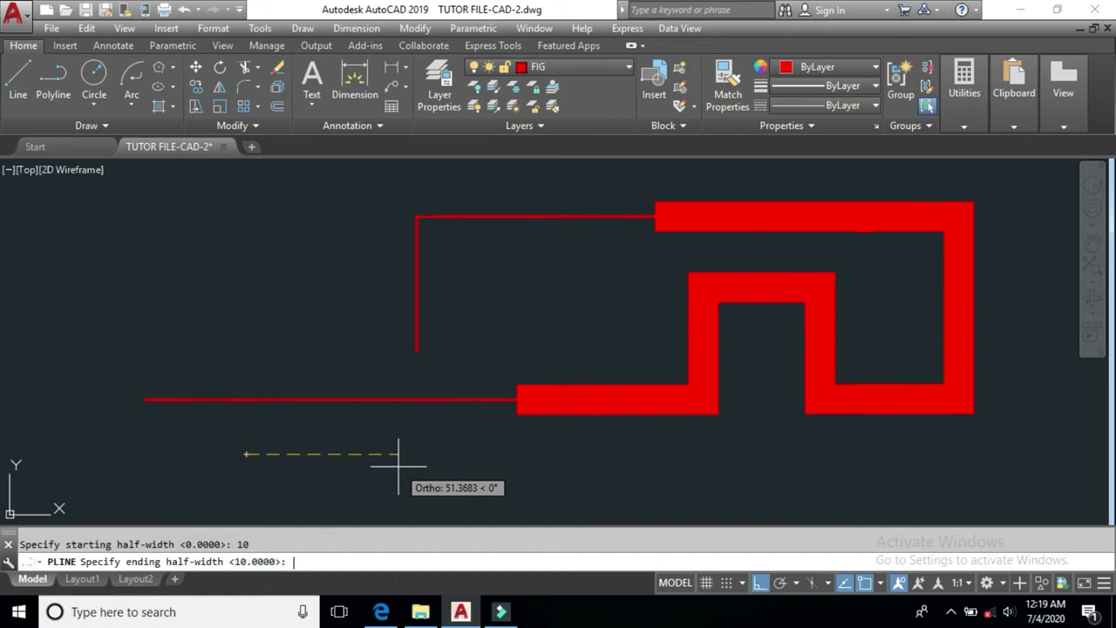
key("Return")
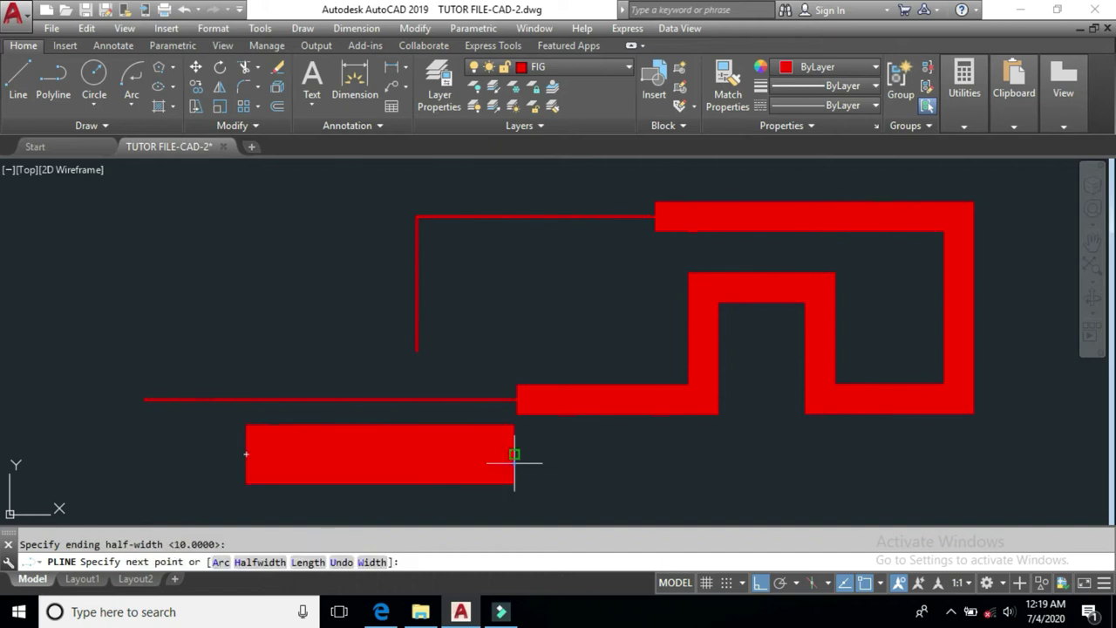
left_click(514, 462)
key("Return")
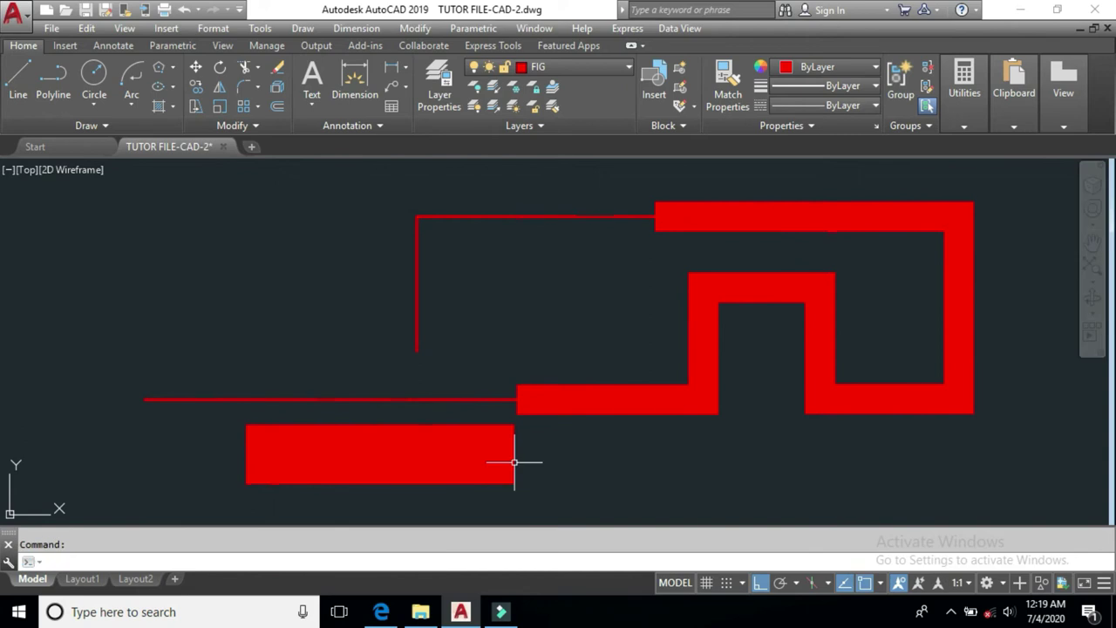
Window-select all the red polylines and delete them.
left_click(678, 453)
left_click(393, 307)
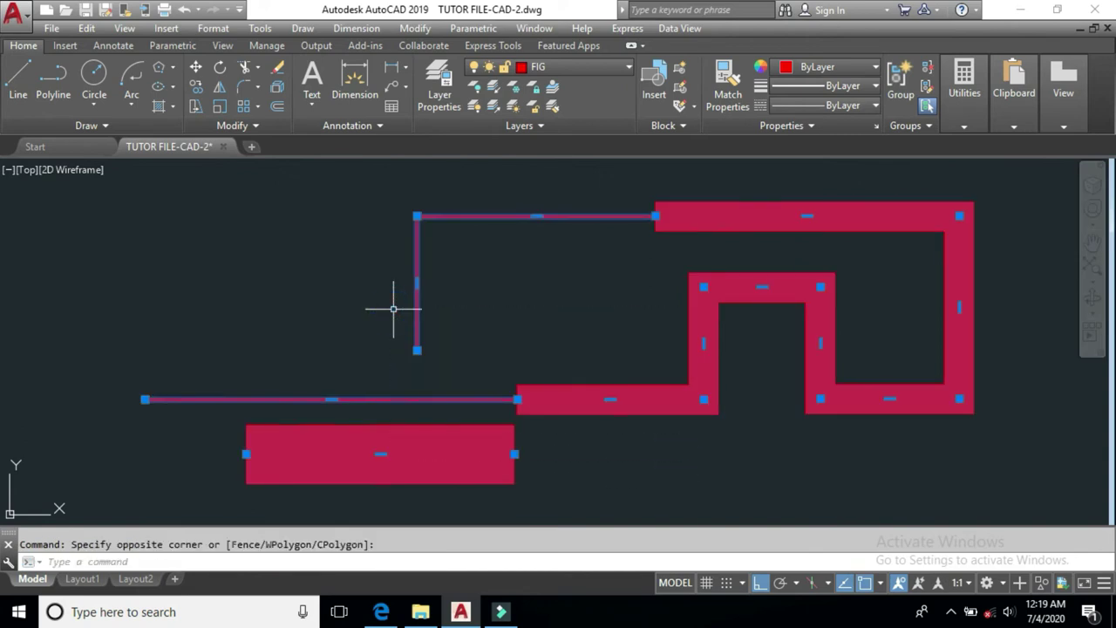
key("Delete")
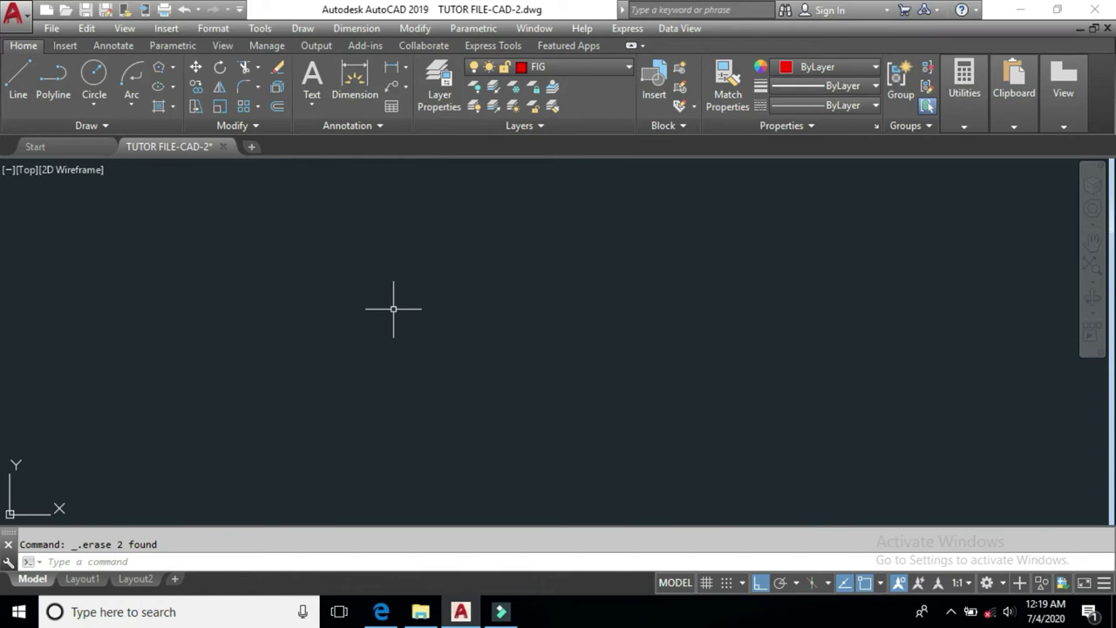
Start a polyline with width 0 and draw a thin vertical shaft upward.
type("PL")
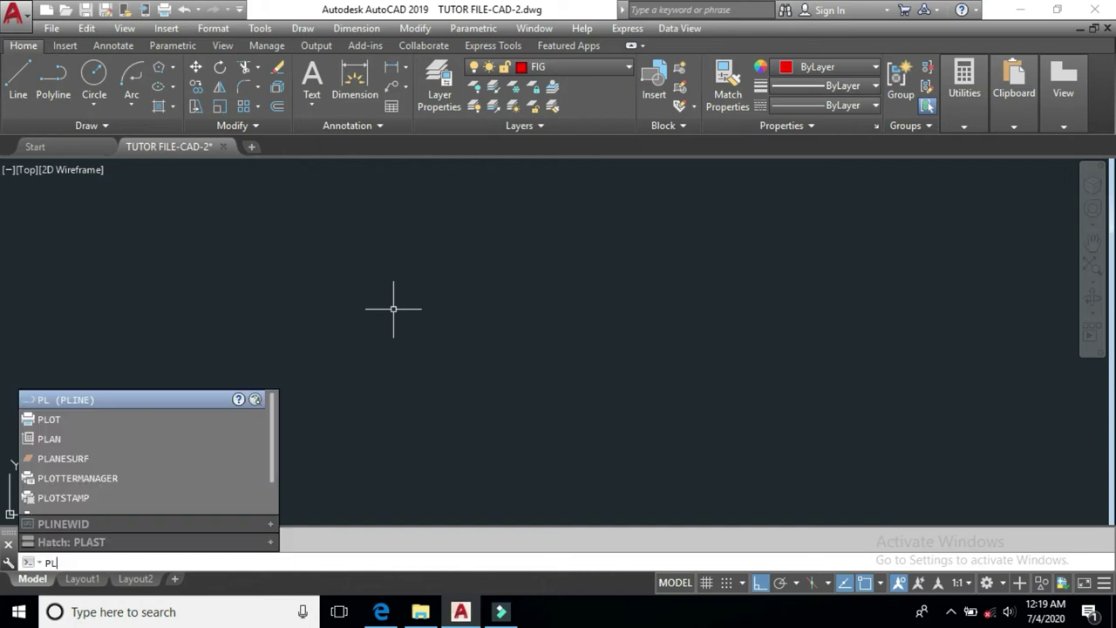
key("Return")
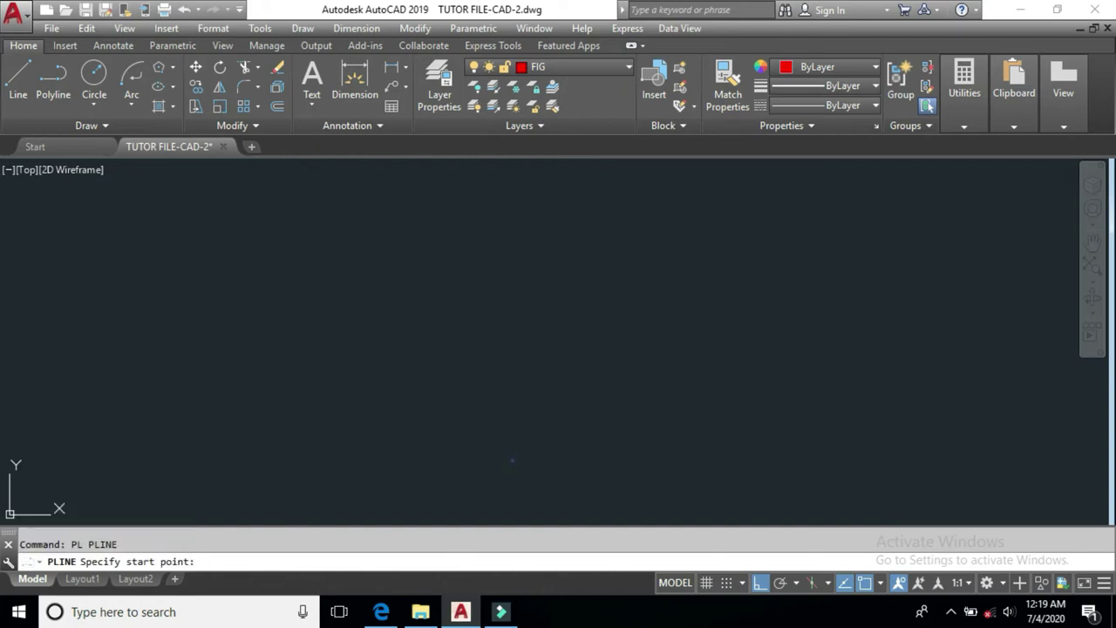
left_click(511, 459)
type("w")
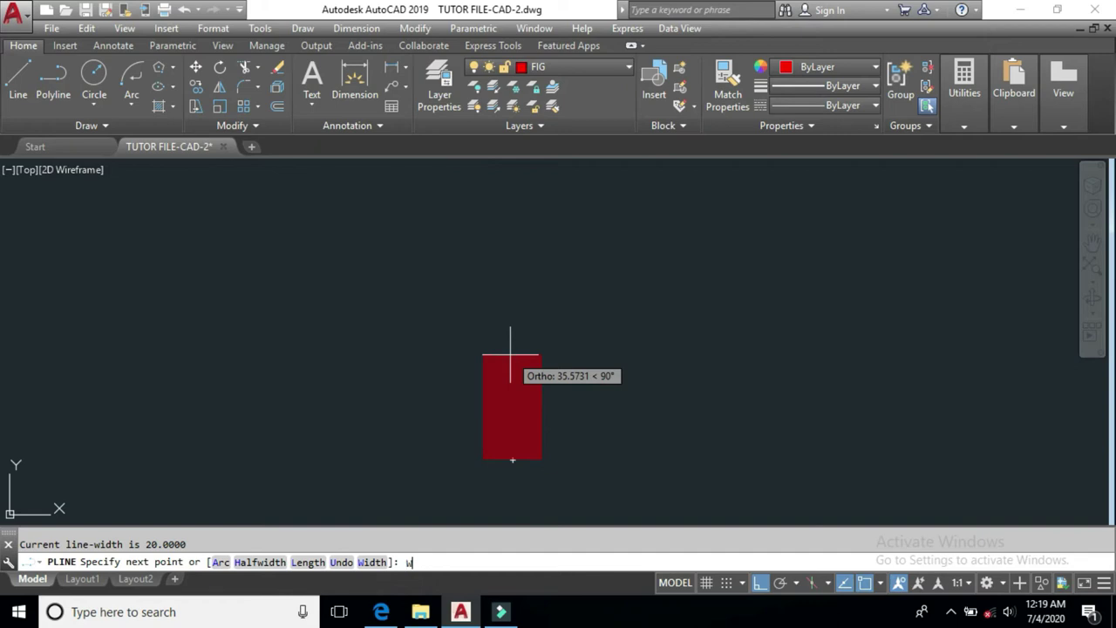
key("Return")
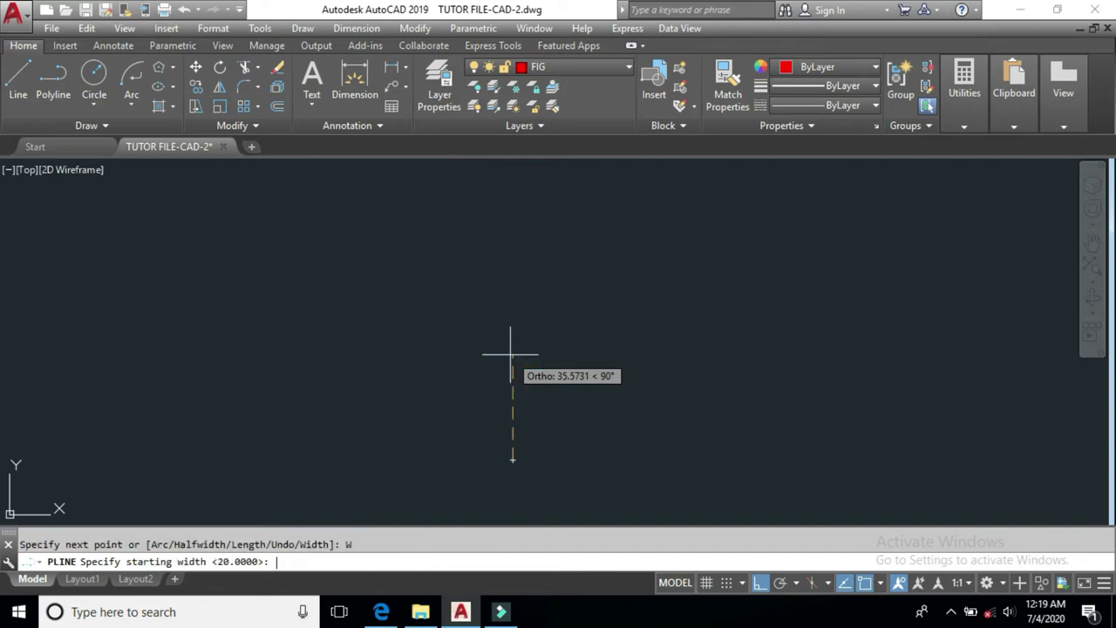
type("0")
key("Return")
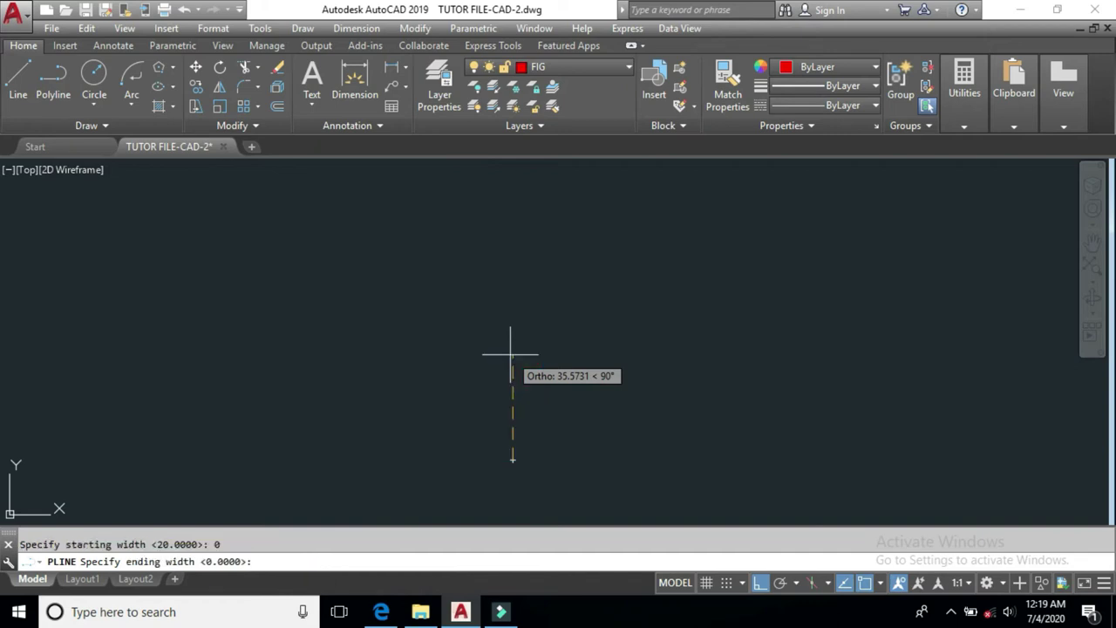
key("Return")
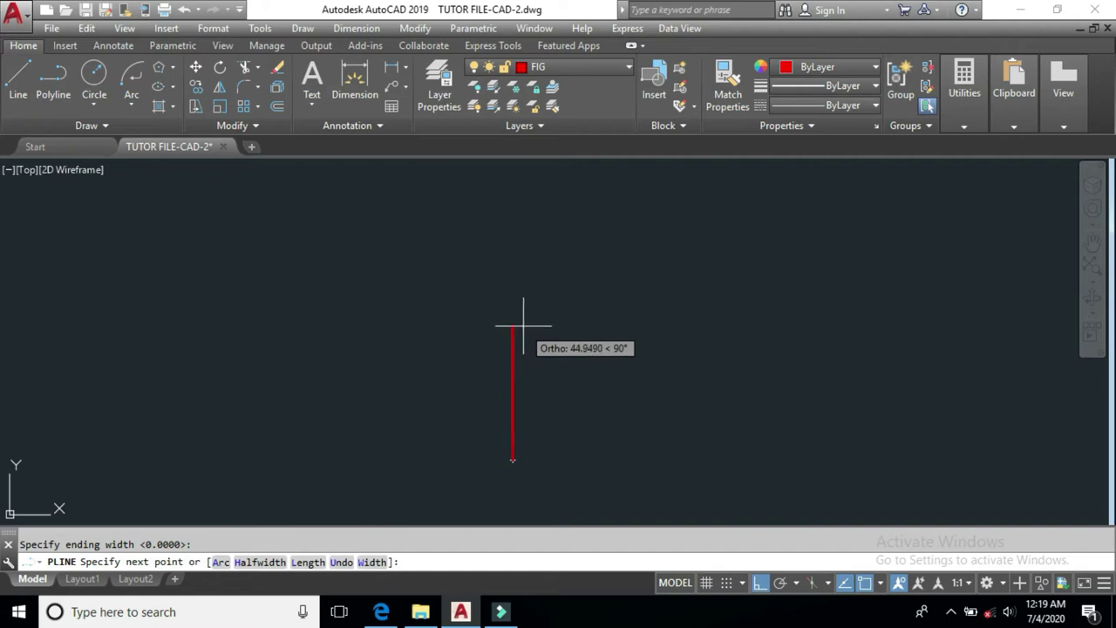
left_click(521, 324)
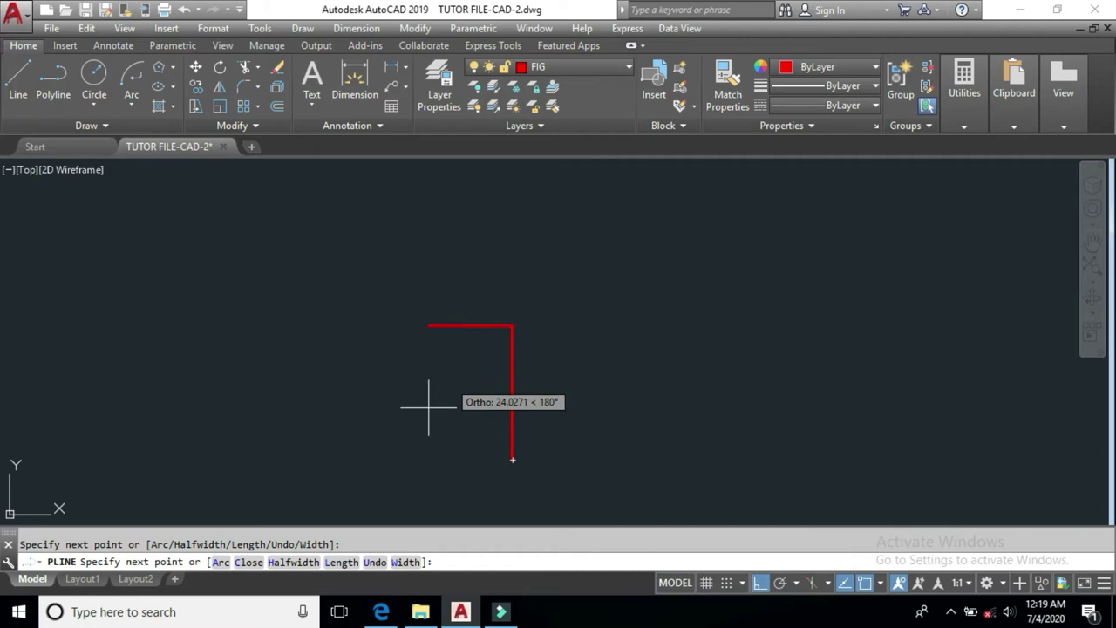
Add an arrowhead tapering from width 5 to 0 above the shaft.
left_click(406, 562)
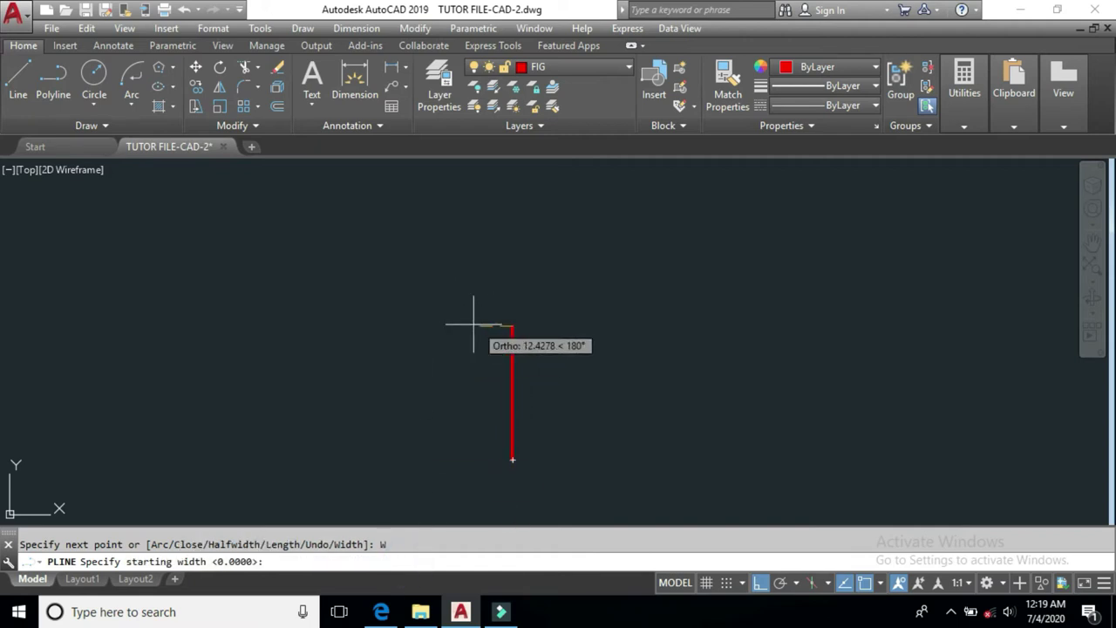
scroll(485, 331, "up", 3)
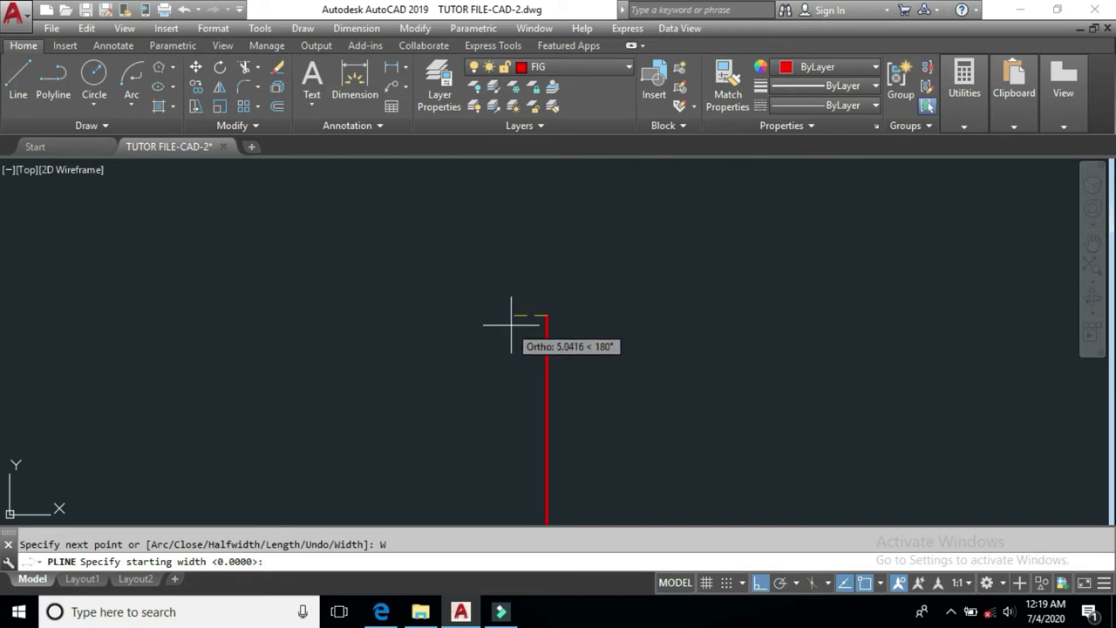
type("5")
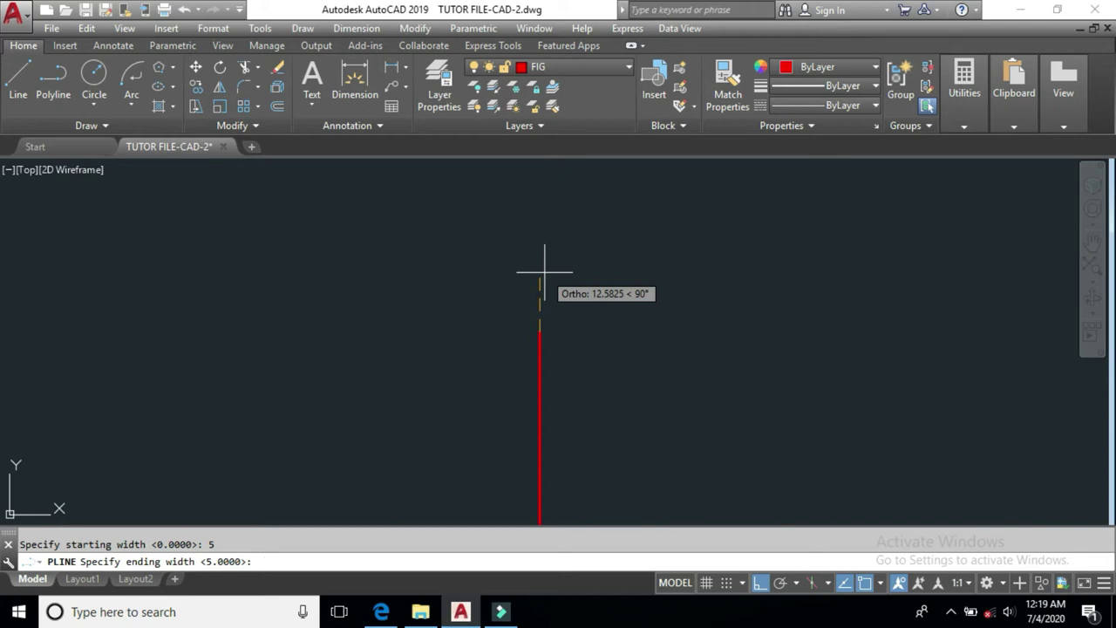
key("Return")
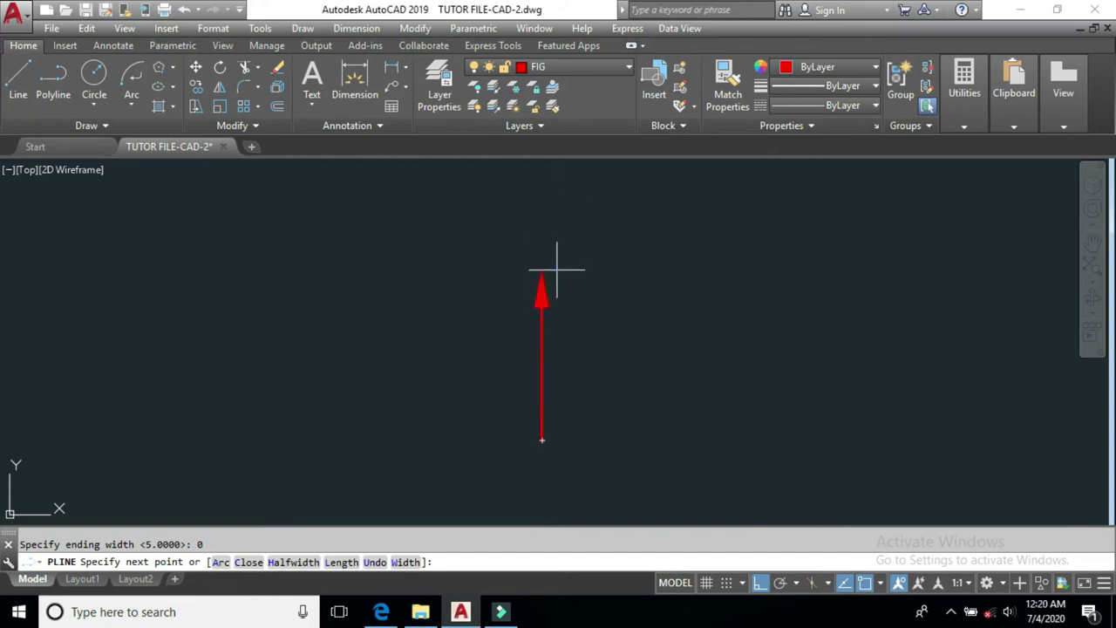
left_click(556, 245)
key("Return")
middle_click_drag(535, 323, 528, 326)
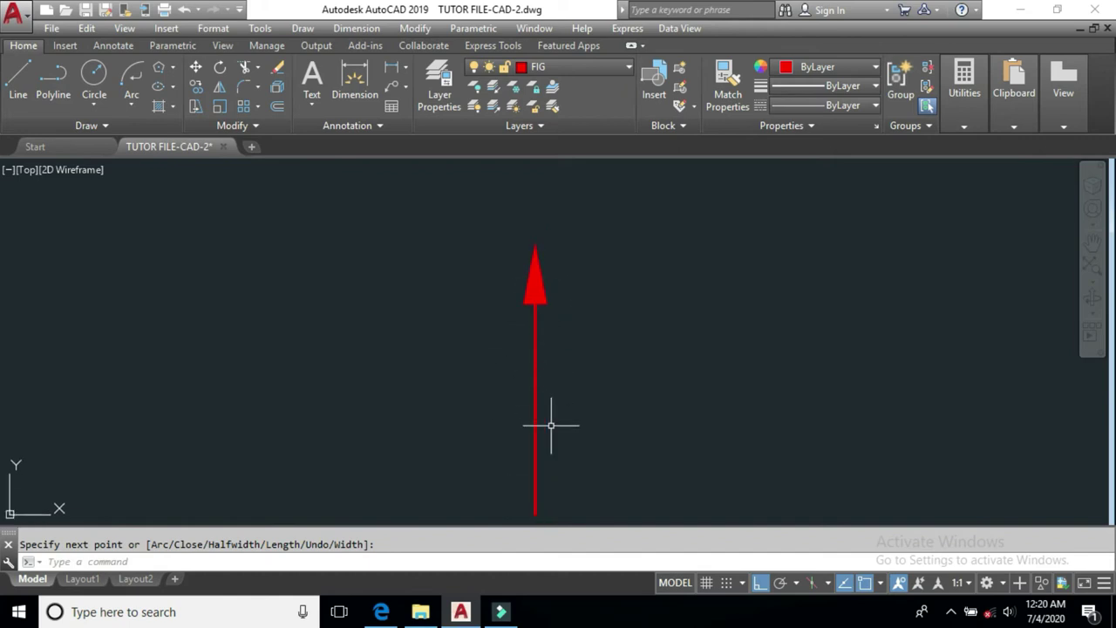
middle_click_drag(624, 446, 595, 438)
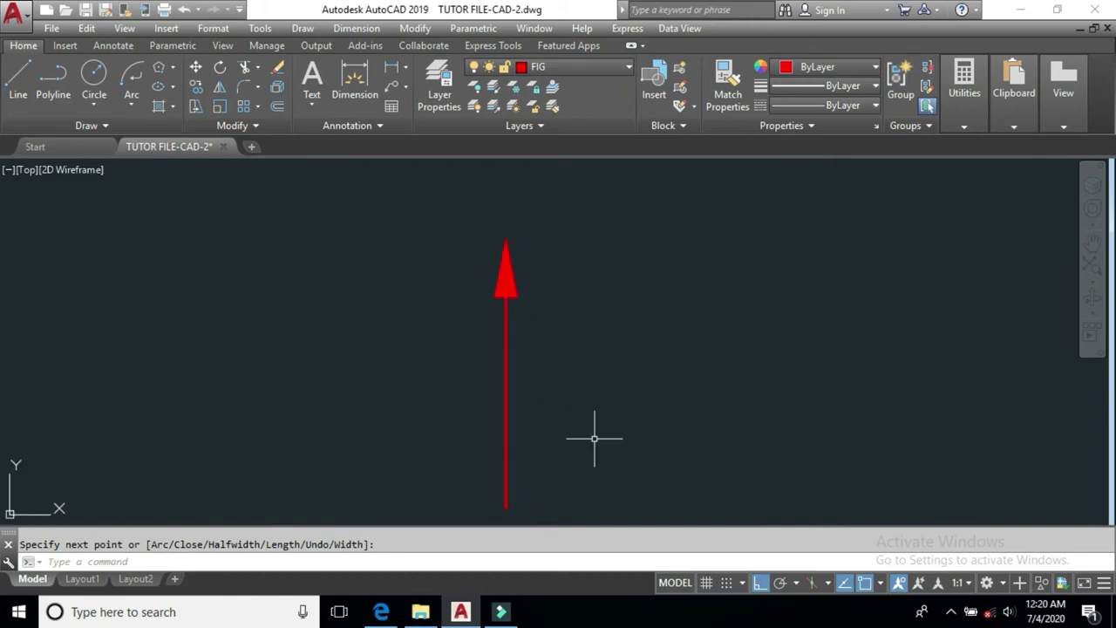
type("p")
Draw a tapered polyline right of the arrow, width about 30.86 narrowing to 20.
key("Return")
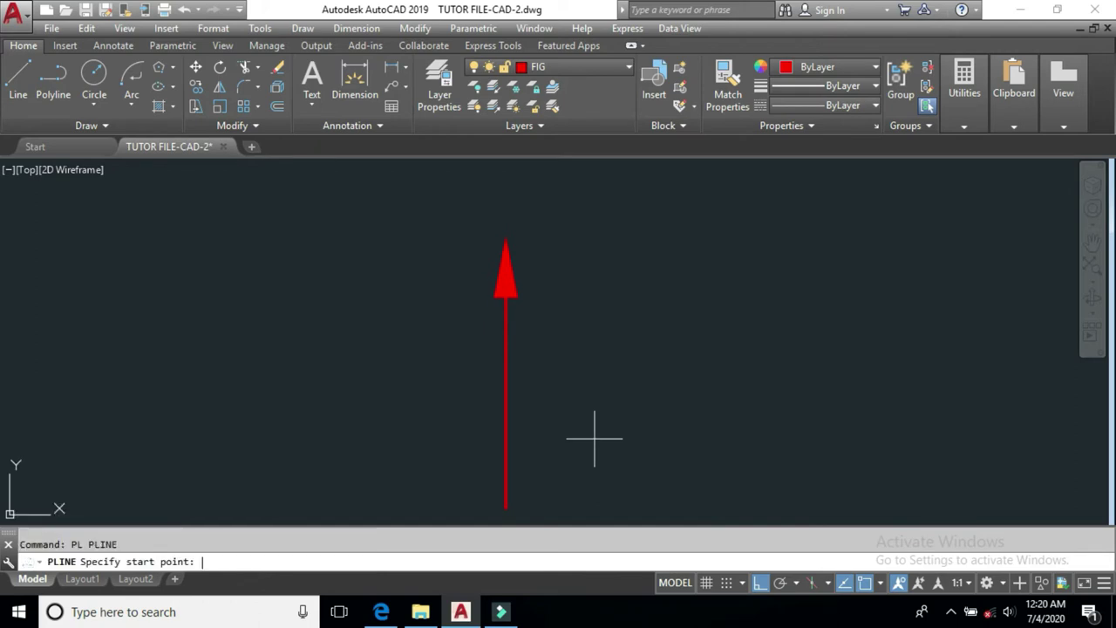
left_click(581, 380)
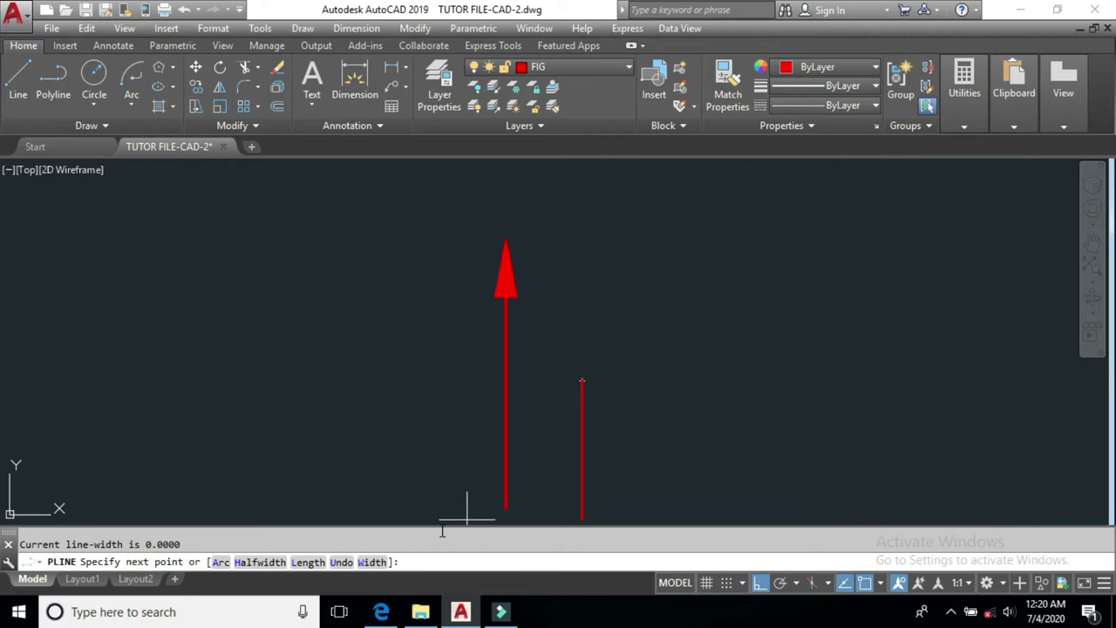
left_click(371, 562)
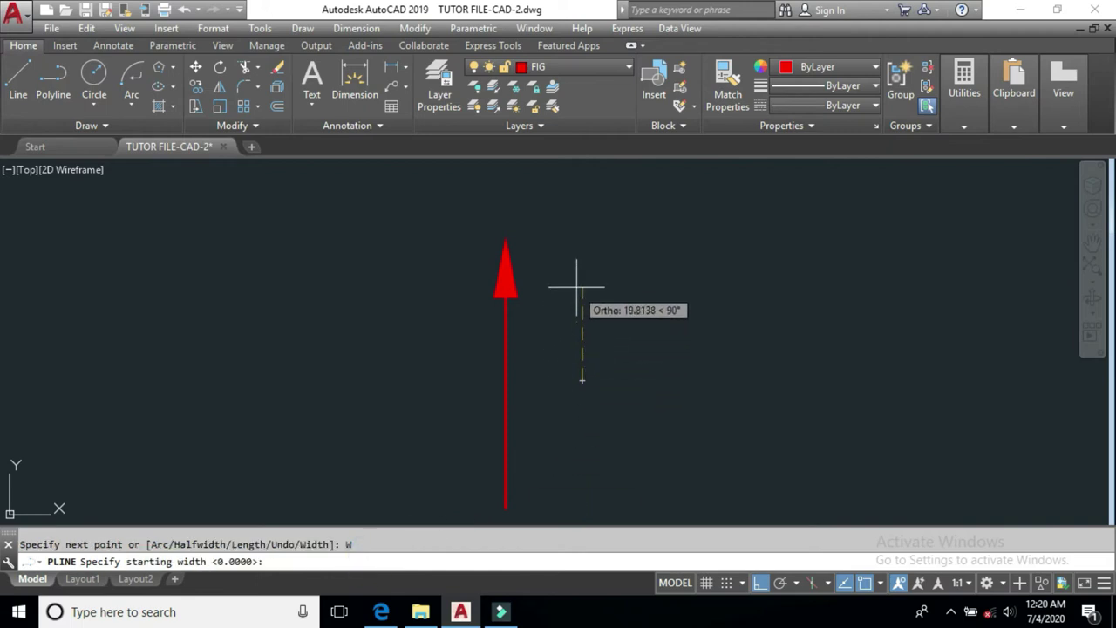
left_click(580, 236)
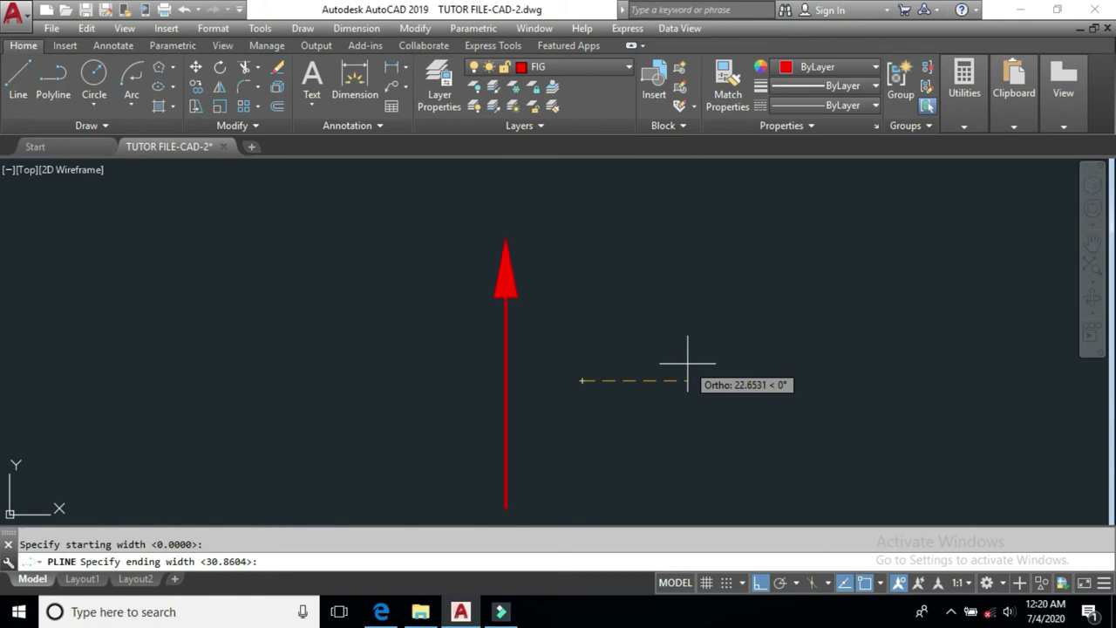
key("Return")
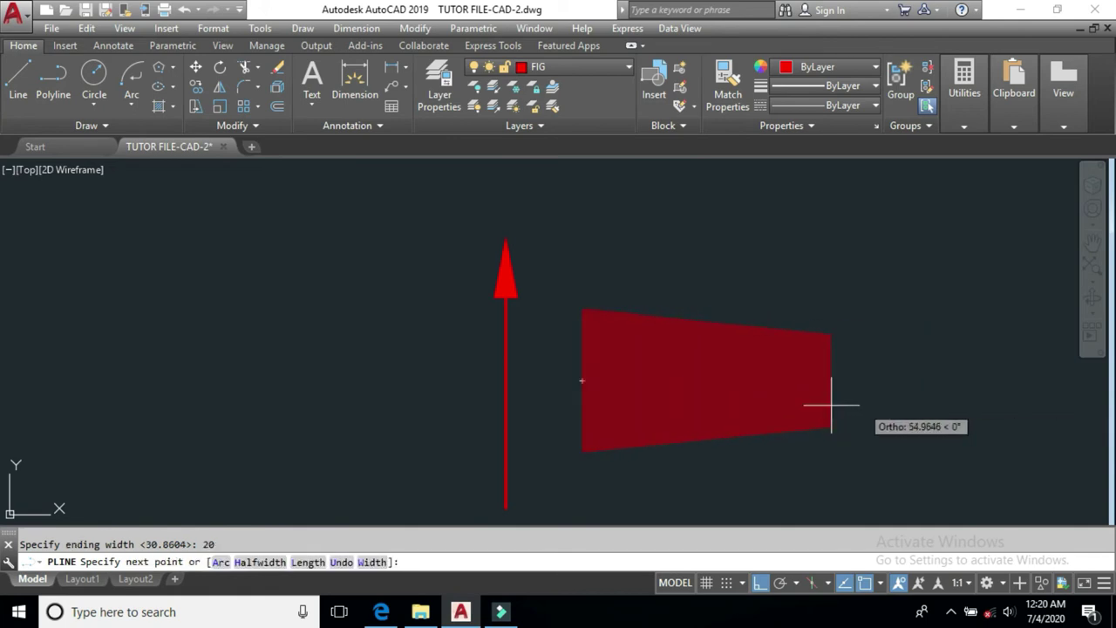
left_click(704, 403)
key("Return")
Select the arrow and the tapered shape and delete them.
mouse_move(693, 381)
middle_mouse_down()
mouse_move(704, 411)
mouse_move(689, 406)
middle_mouse_up()
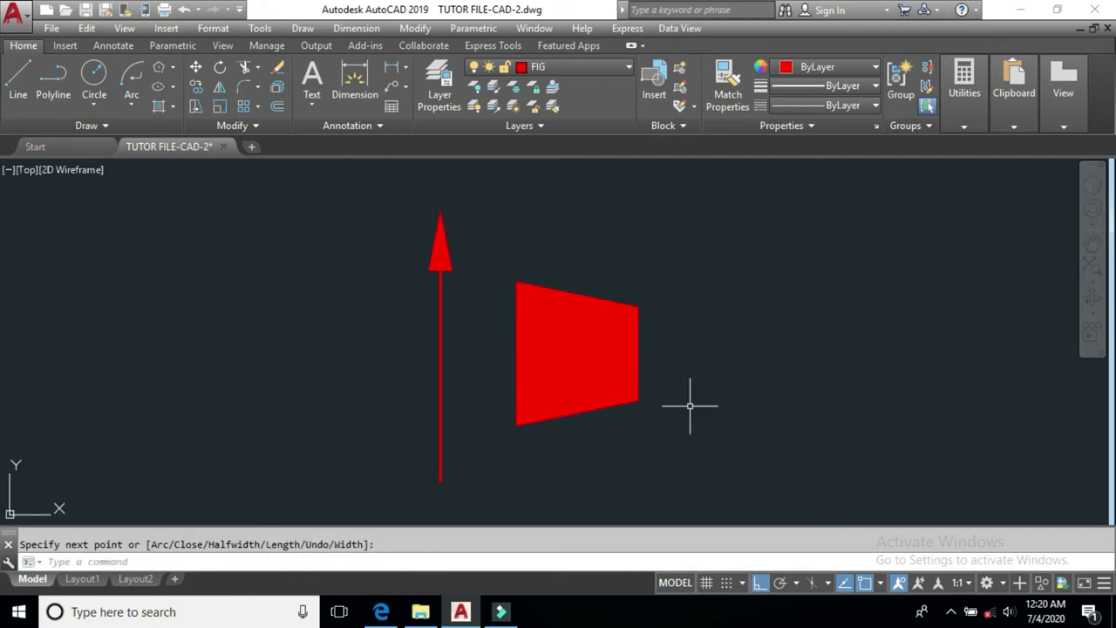
left_click(722, 260)
left_click(388, 431)
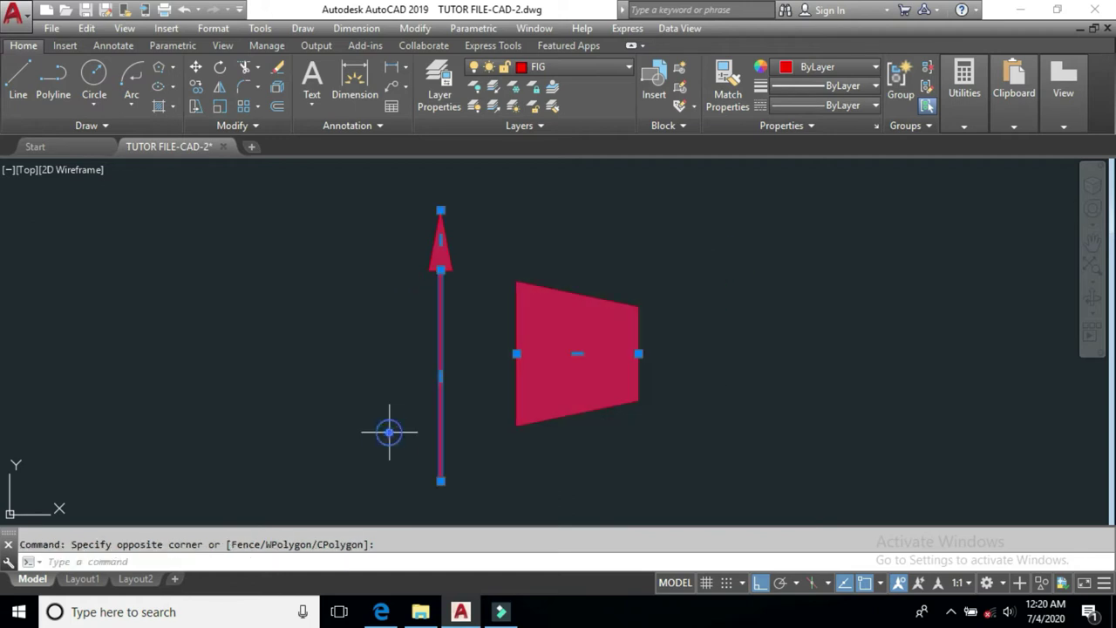
key("Delete")
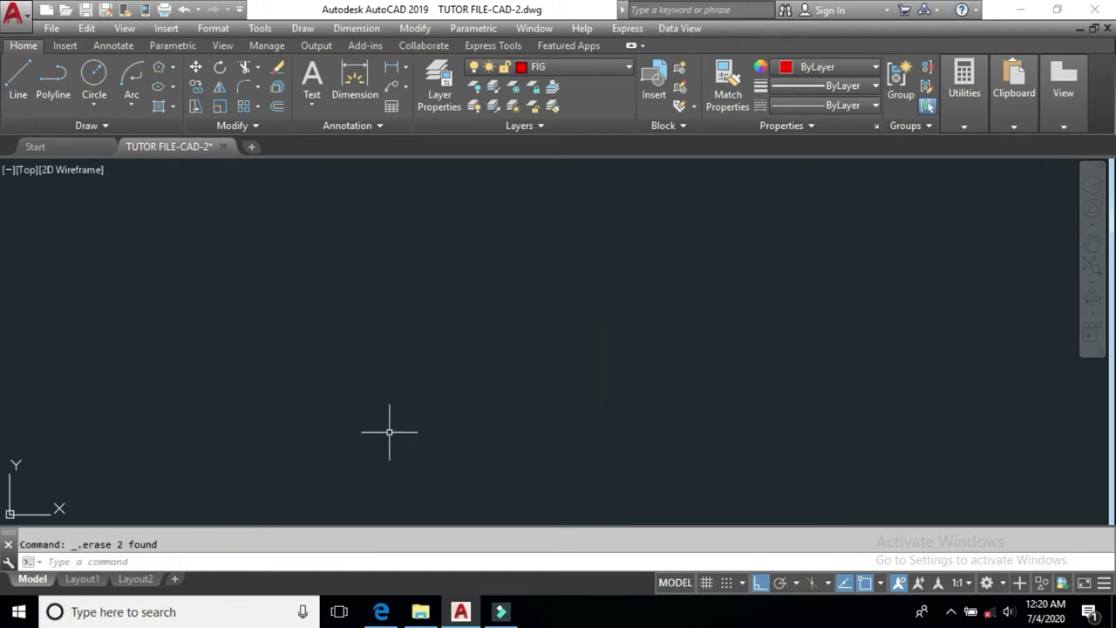
Start a zero-width polyline at the left of the canvas.
type("PL")
key("Return")
left_click(326, 376)
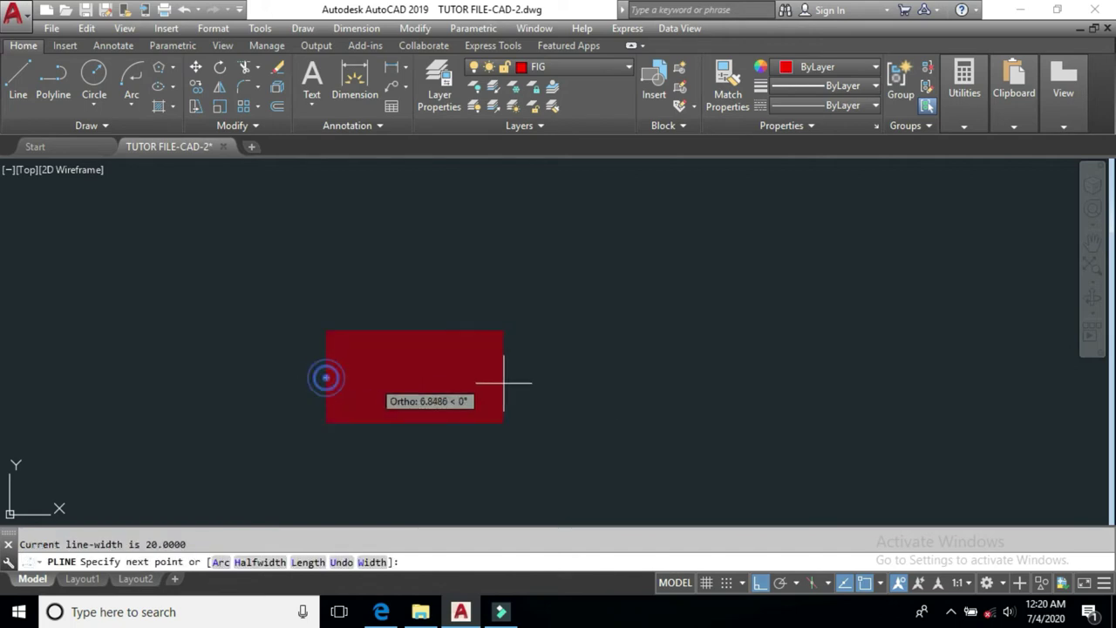
type("W")
key("Return")
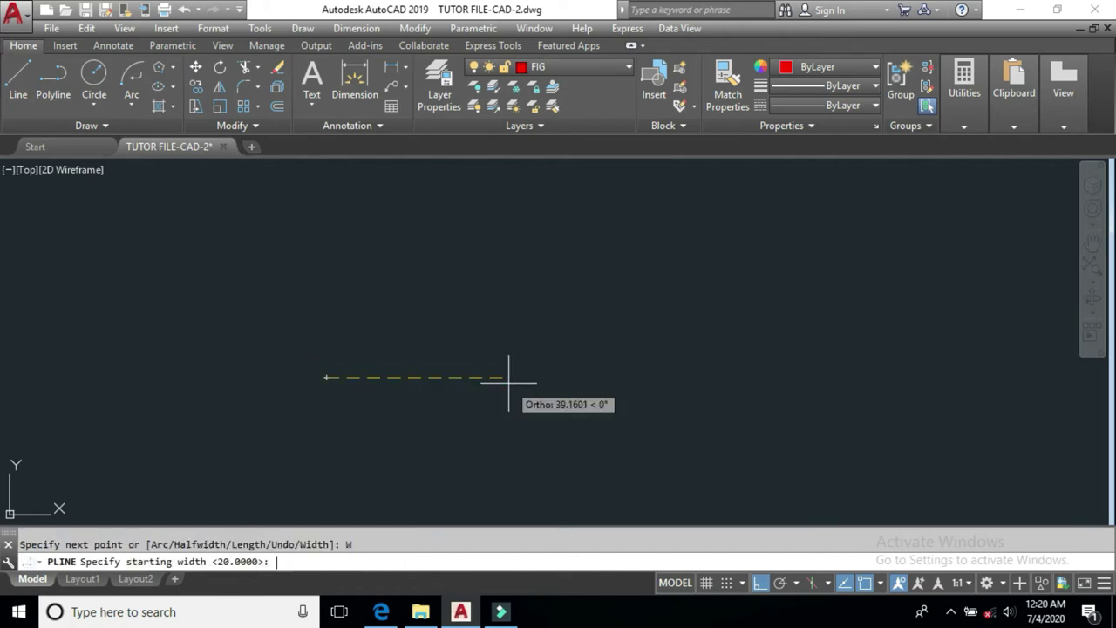
type("0")
key("Return")
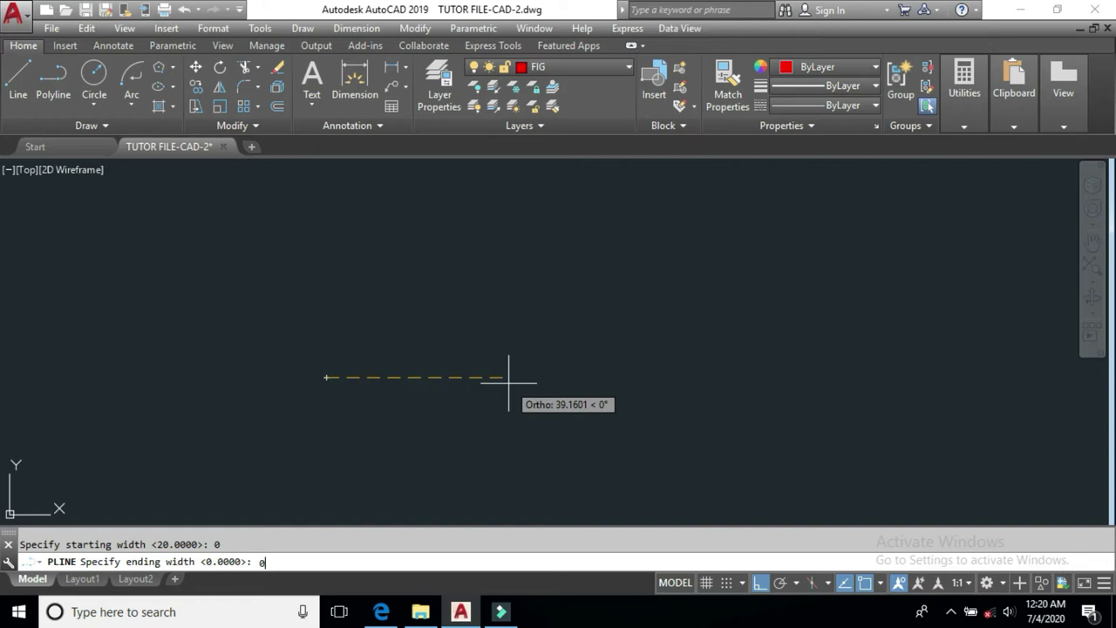
key("Return")
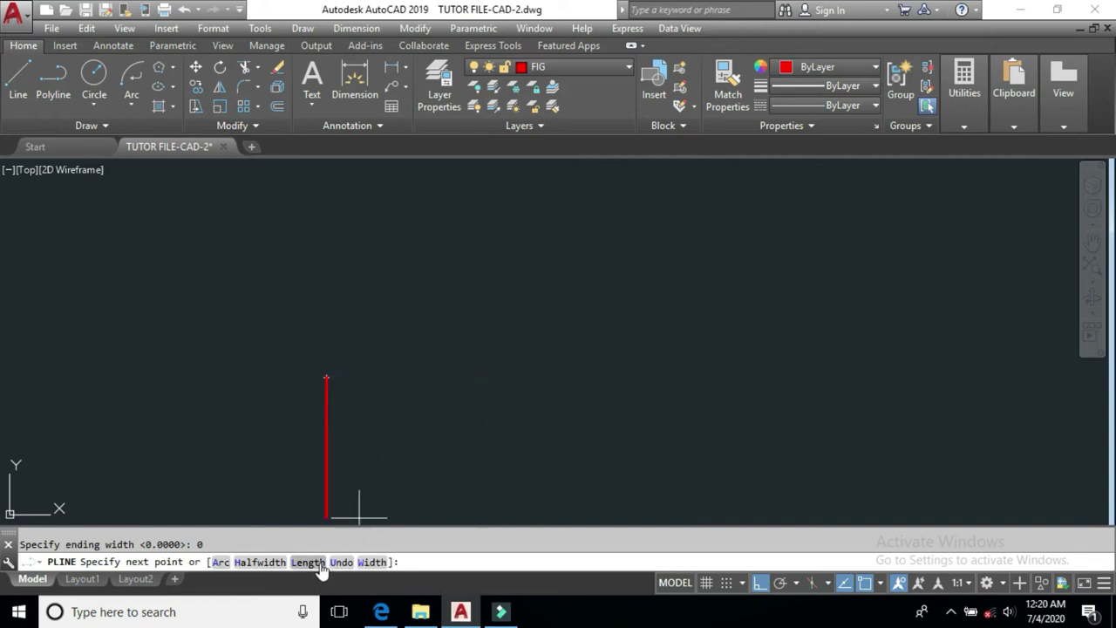
Draw an L-shape: a horizontal run, a vertical rise, and a 20-unit segment.
scroll(436, 384, "up", 2)
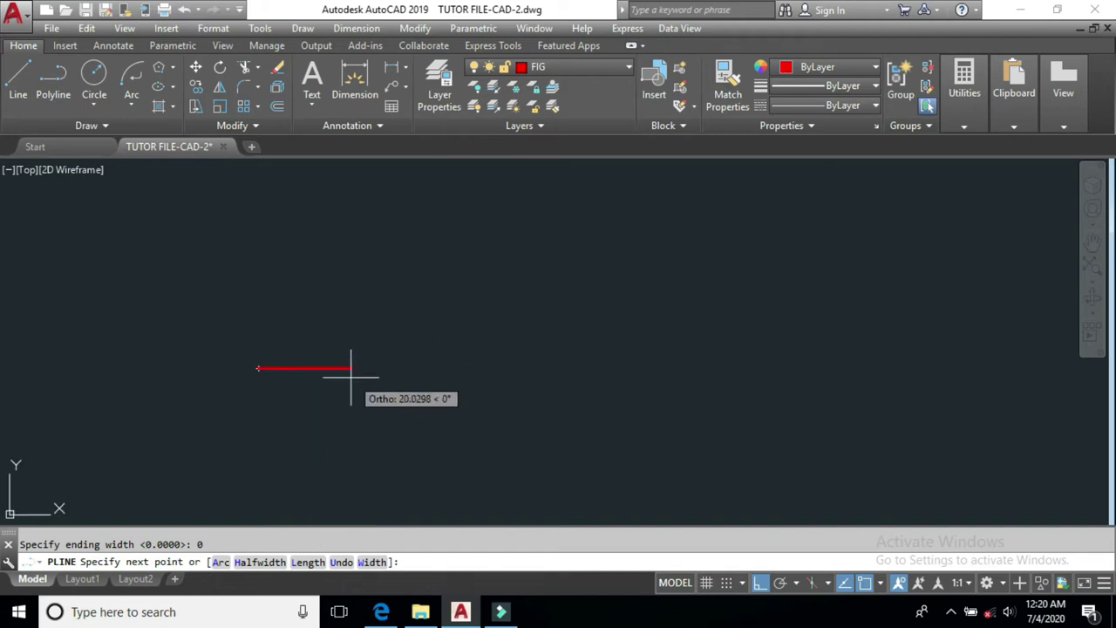
left_click(424, 368)
left_click(425, 261)
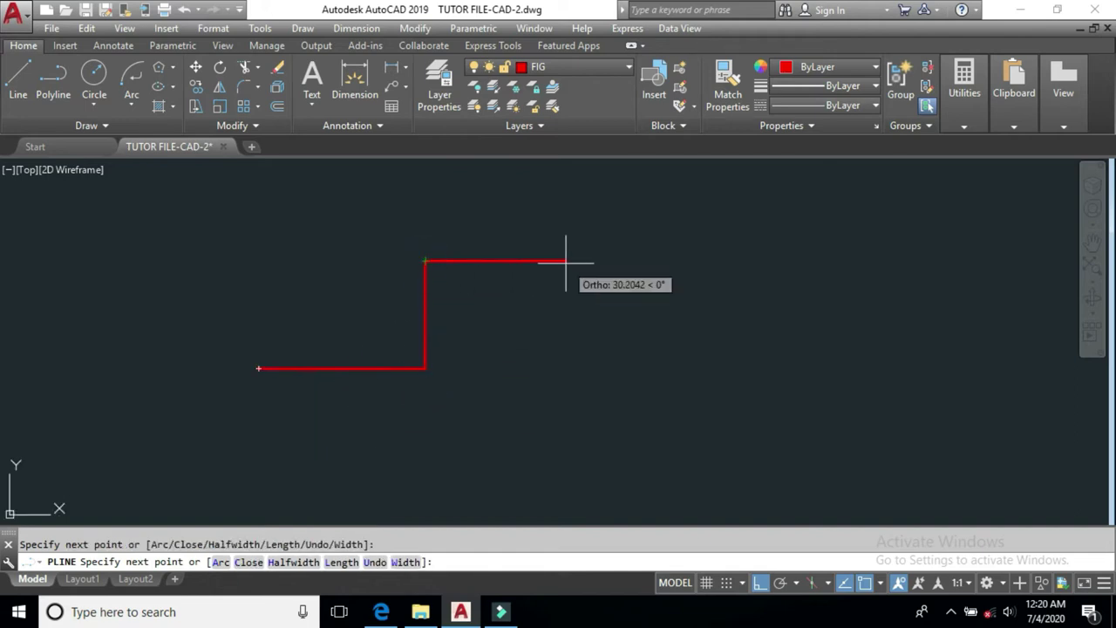
type("L")
key("Return")
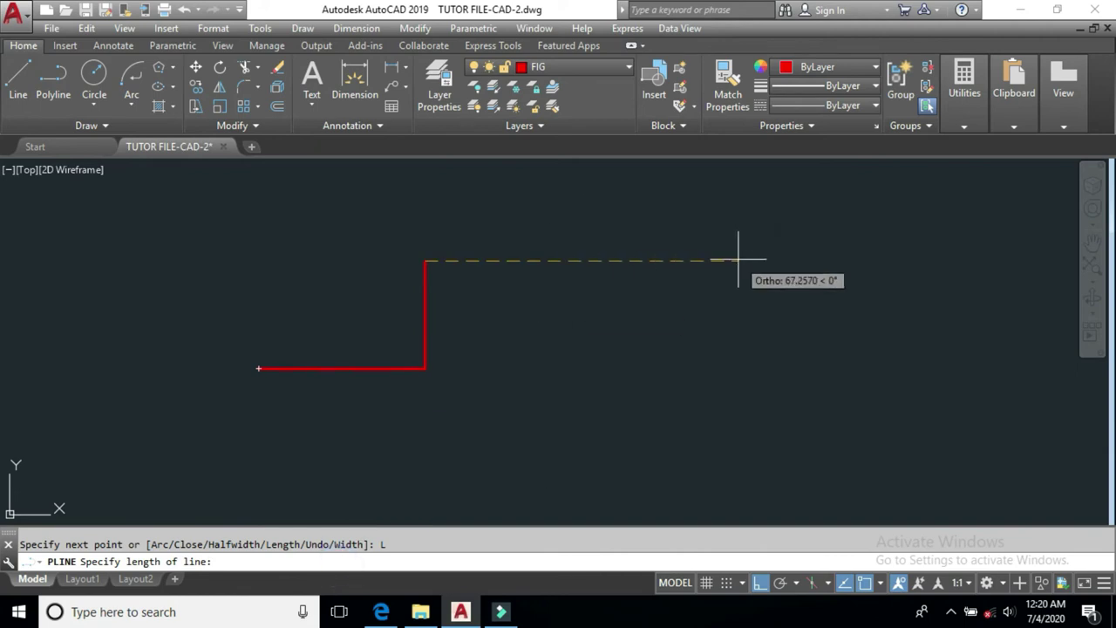
type("20")
key("Return")
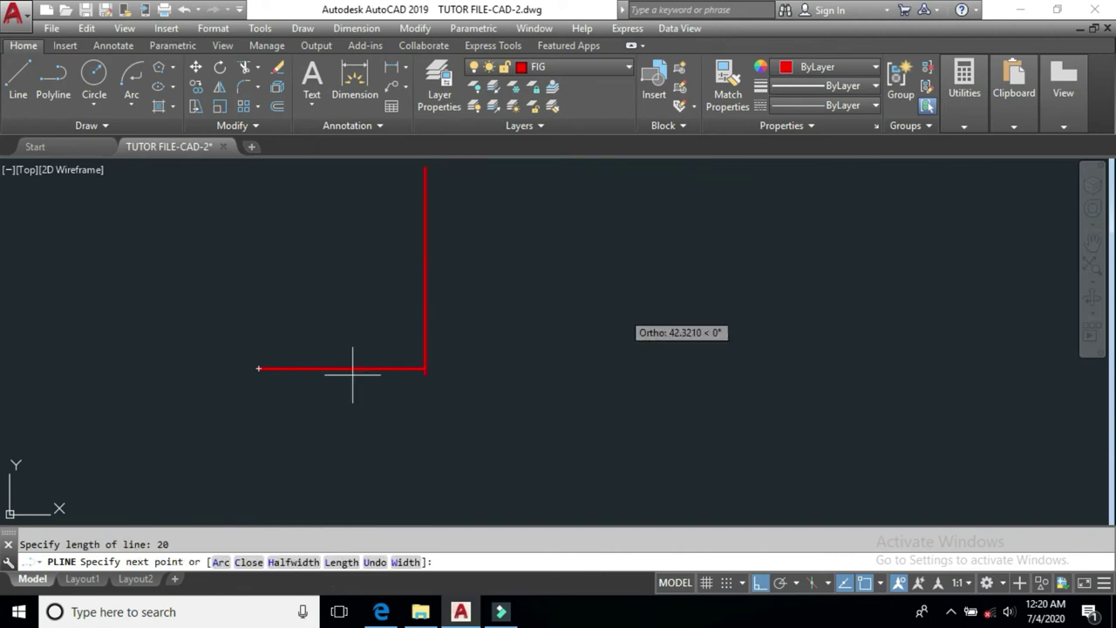
key("Return")
Draw a separate straight horizontal polyline to the right of the L-shape.
middle_click_drag(447, 229, 453, 265)
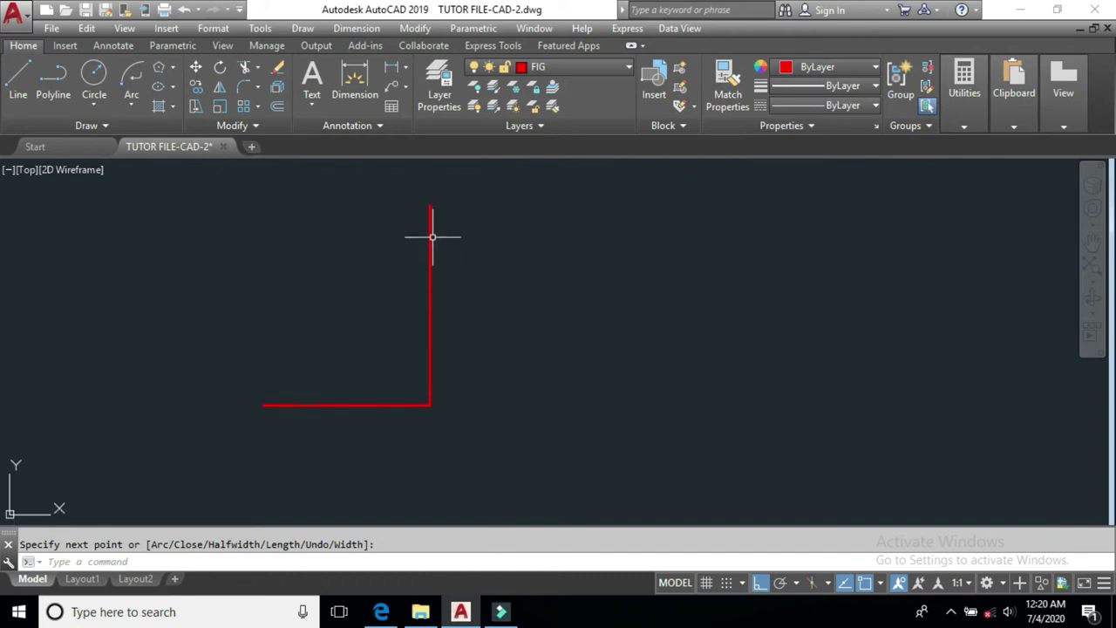
left_click(428, 240)
key("Escape")
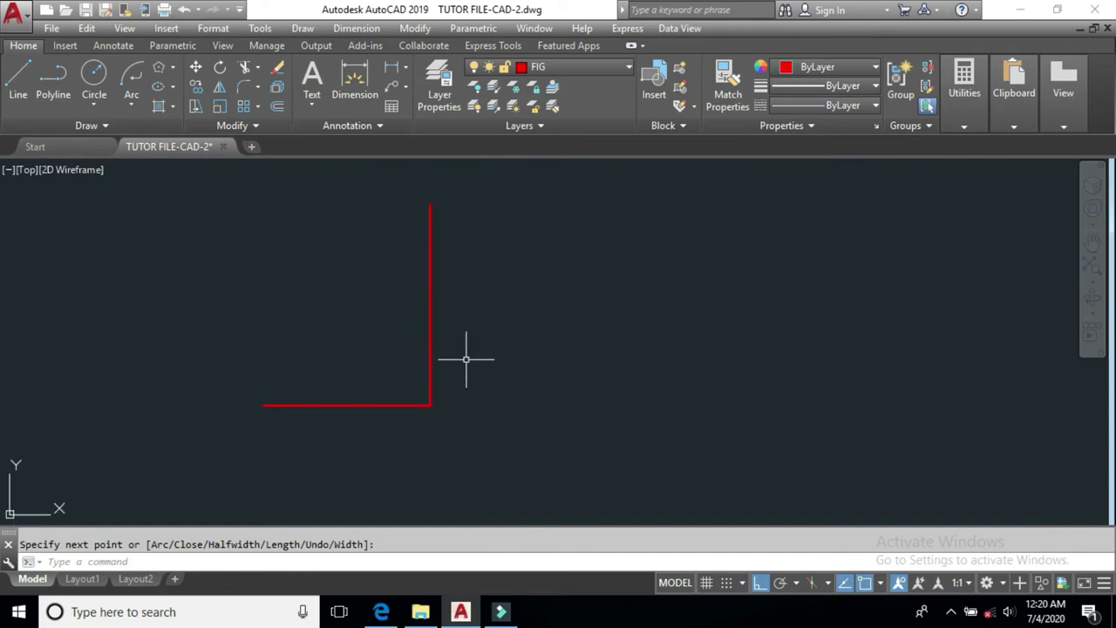
left_click(429, 309)
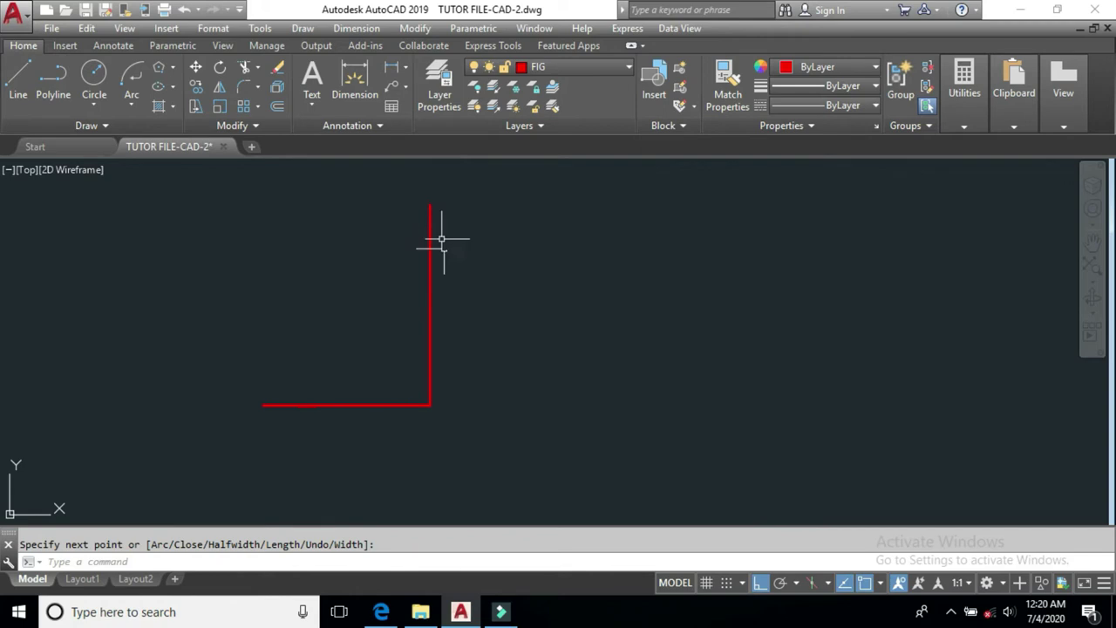
type("PL")
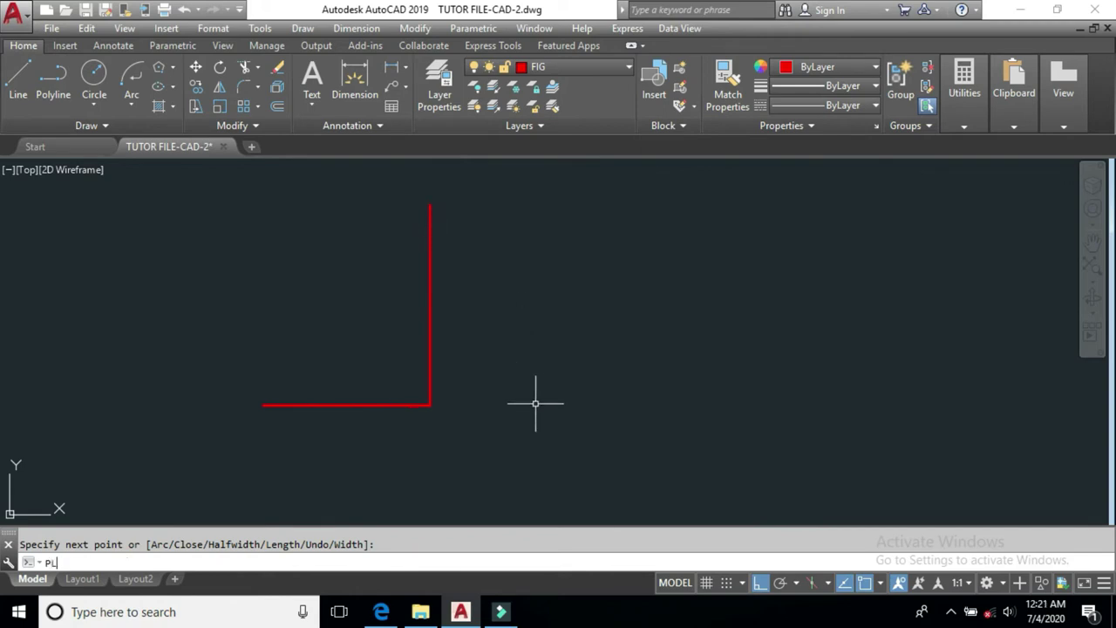
key("Return")
middle_click_drag(598, 378, 508, 379)
left_click(494, 311)
left_click(725, 330)
key("Return")
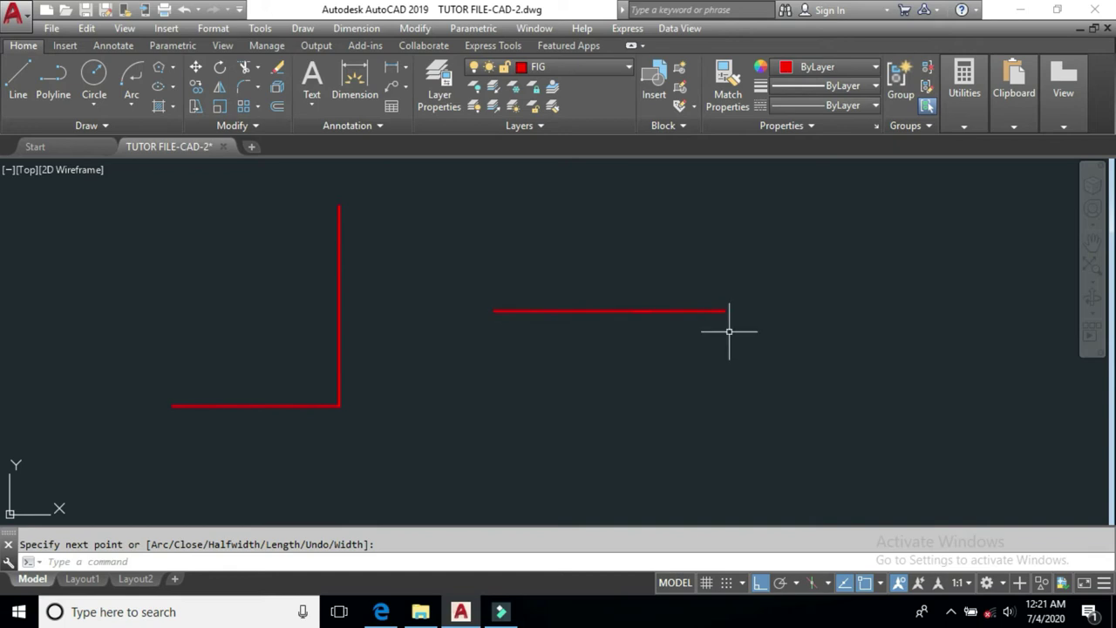
Draw another polyline with a 50-unit segment using the Length option.
type("p")
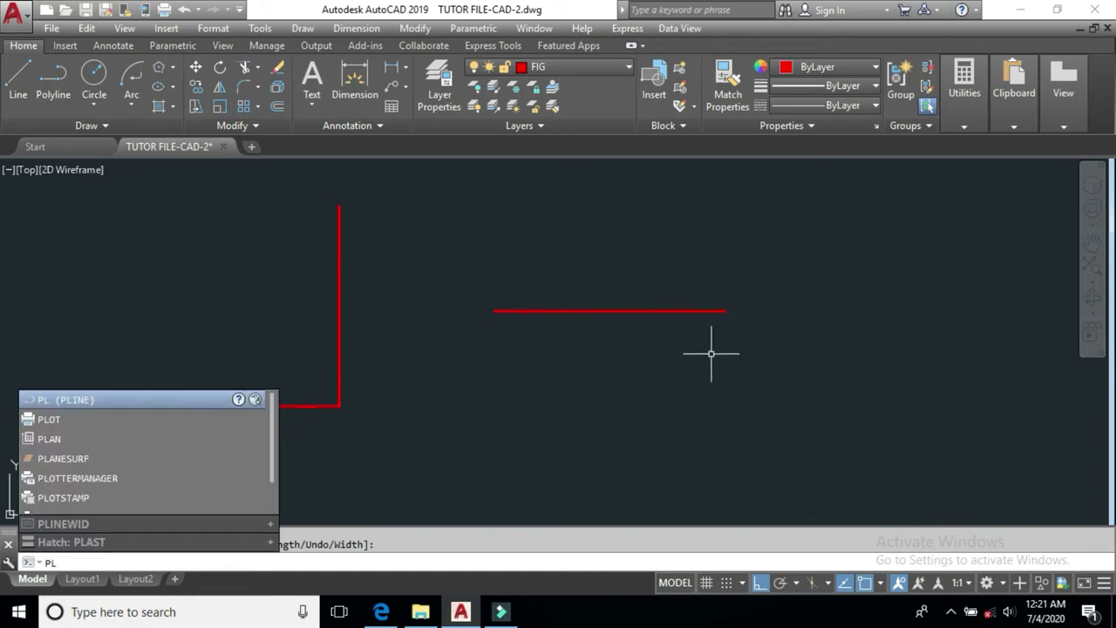
key("Escape")
left_click(594, 459)
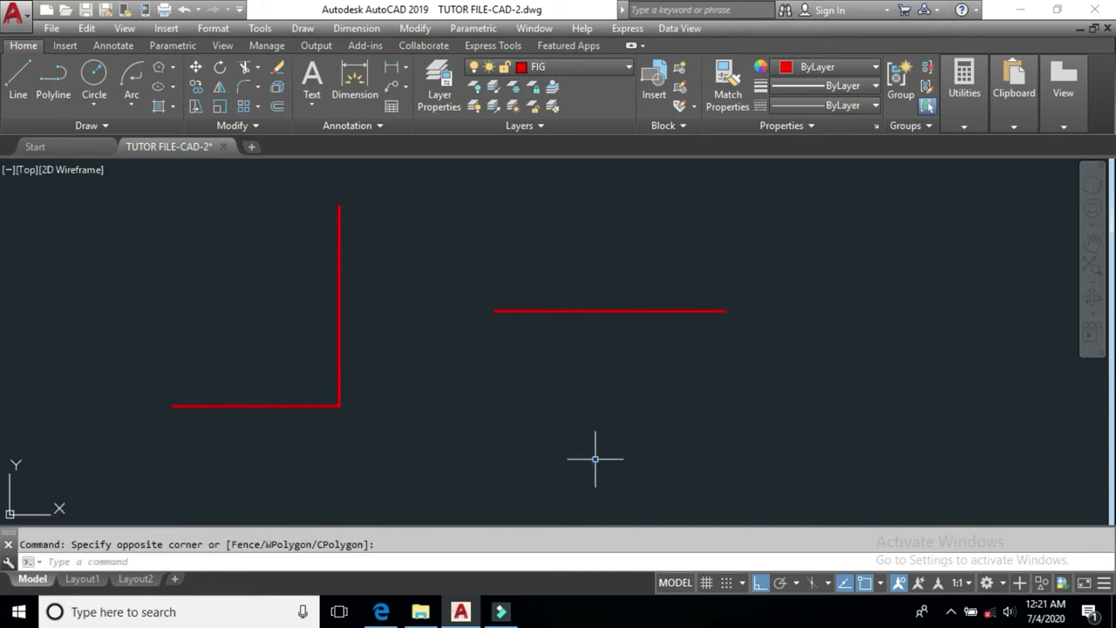
type("pl")
key("Return")
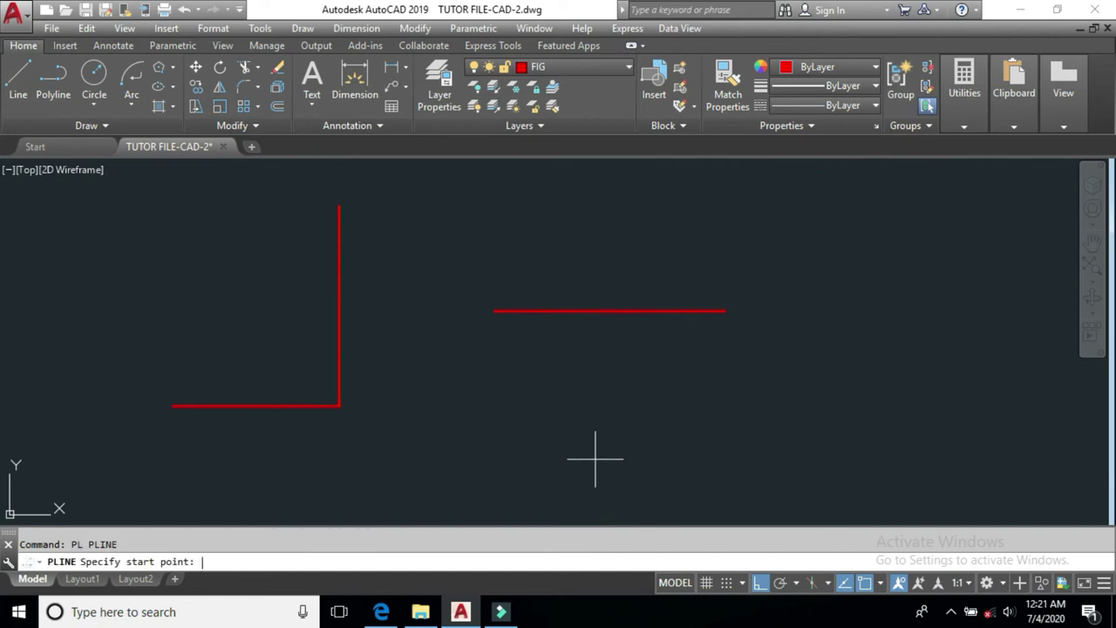
left_click(798, 449)
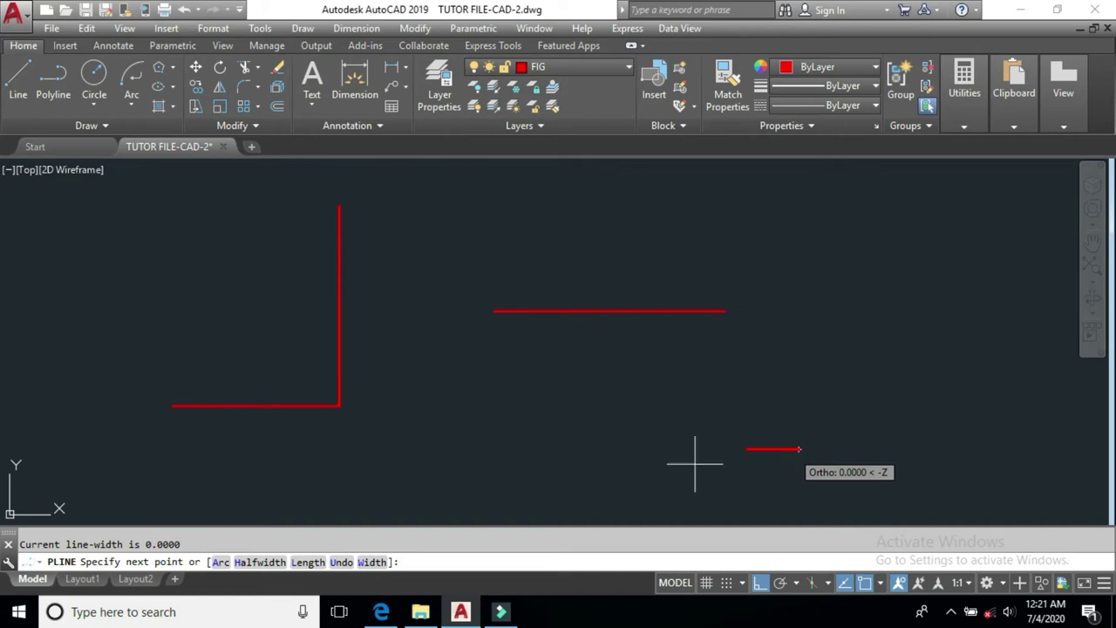
left_click(308, 561)
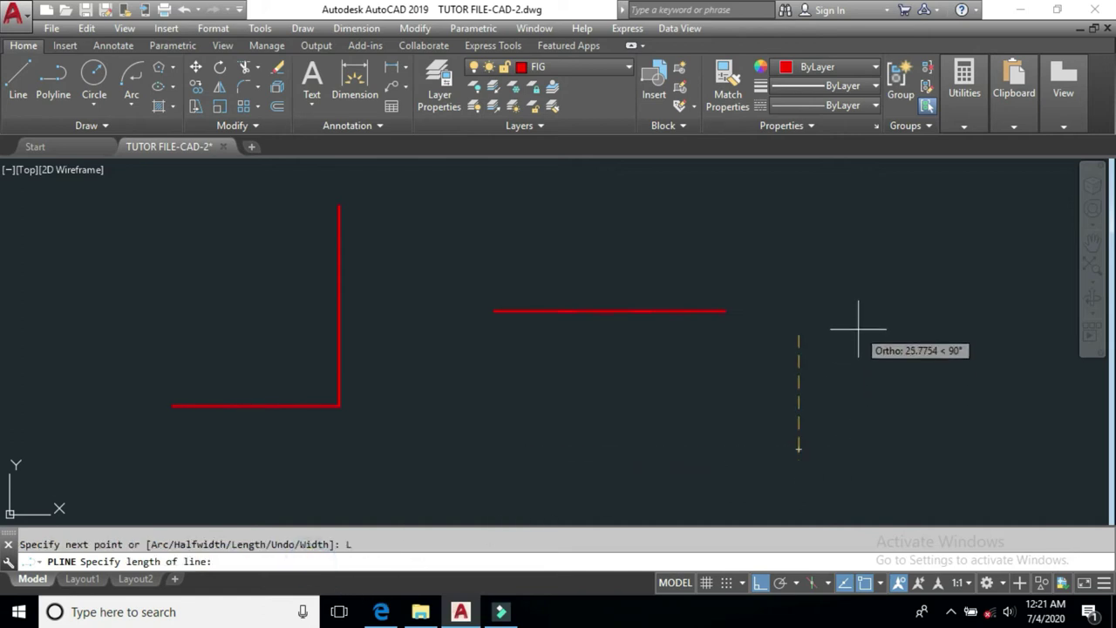
type("50")
key("Return")
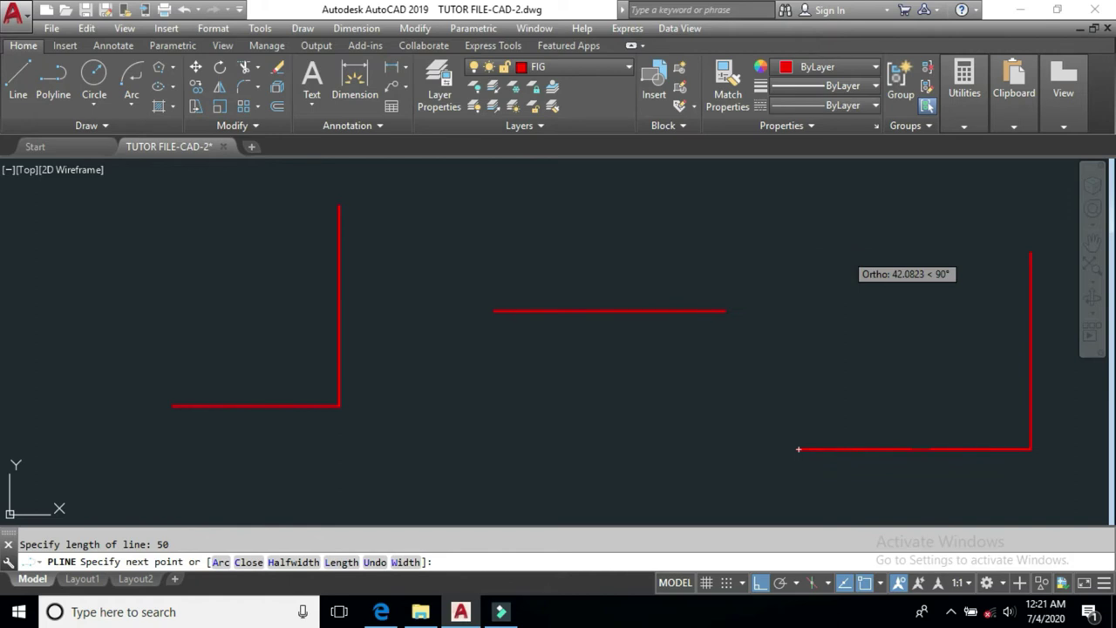
key("Return")
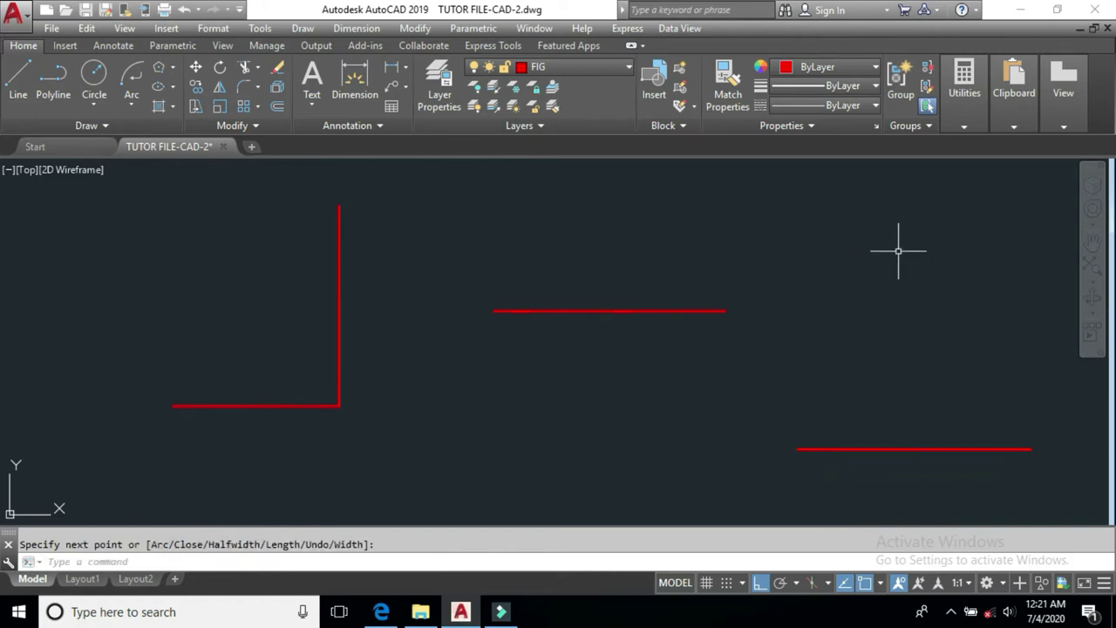
Crossing-select all three polylines and delete them.
left_click(898, 251)
left_click(292, 487)
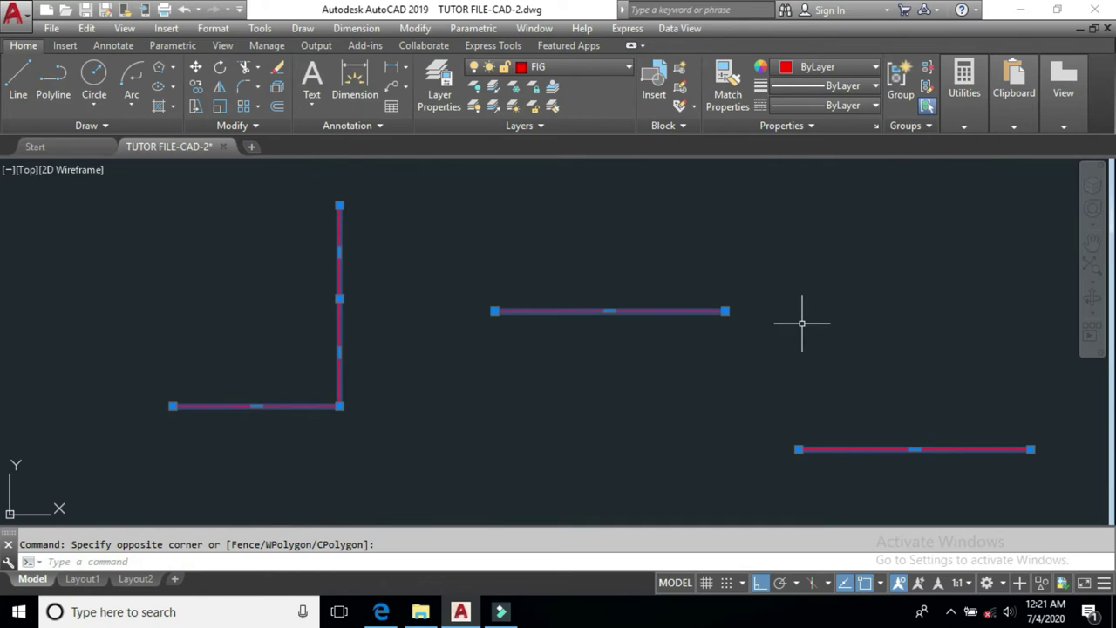
key("Delete")
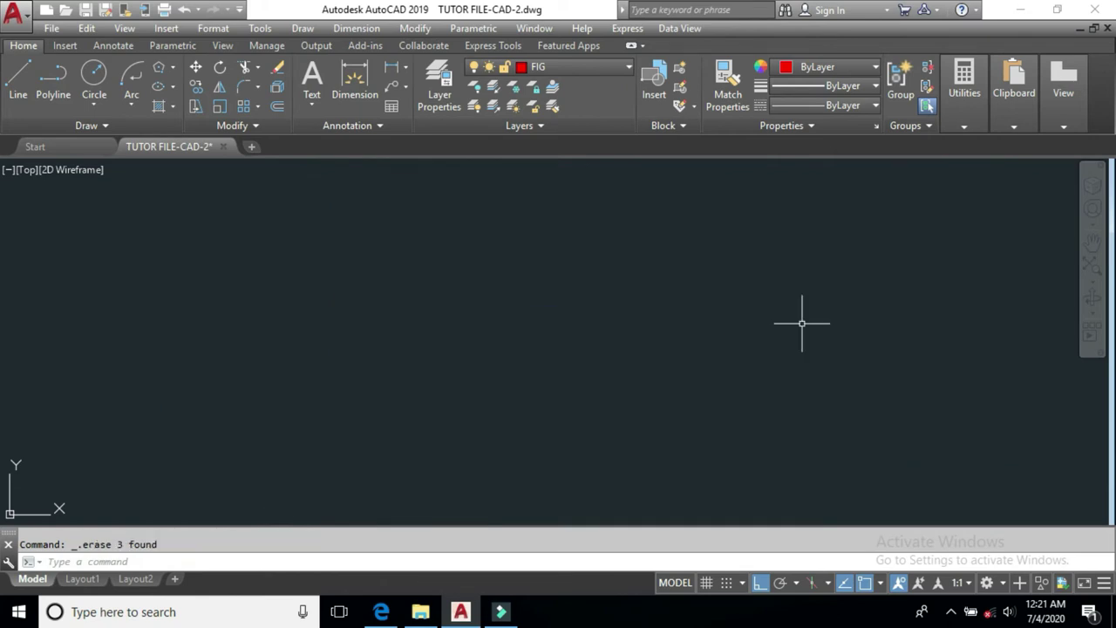
Turn off orthogonal mode and start a new polyline from the Draw panel.
key("F10")
key("F10")
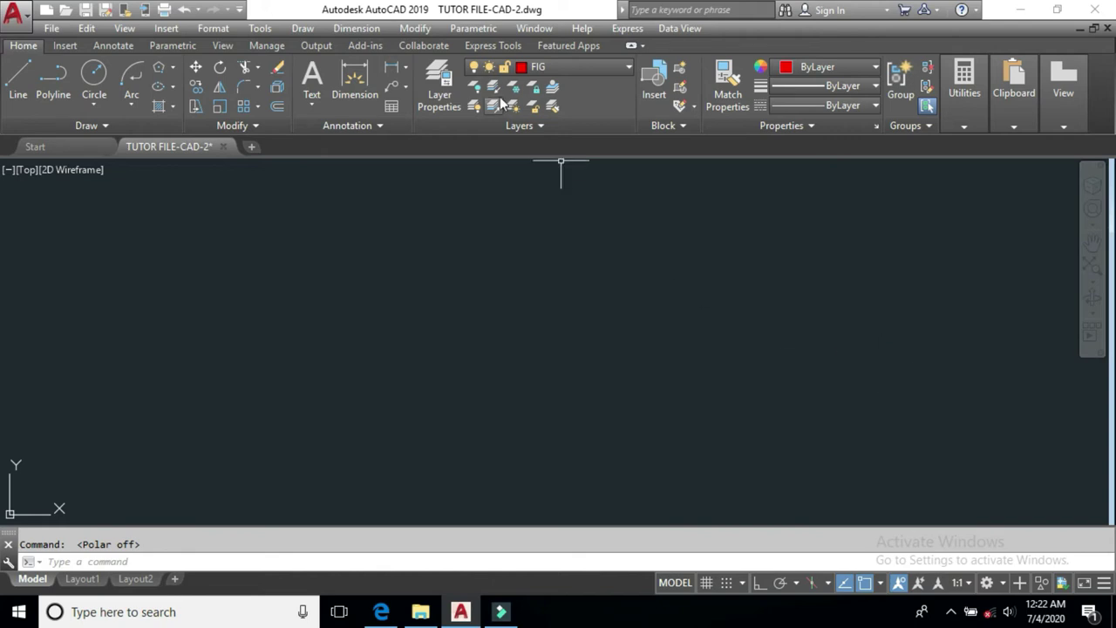
left_click(410, 29)
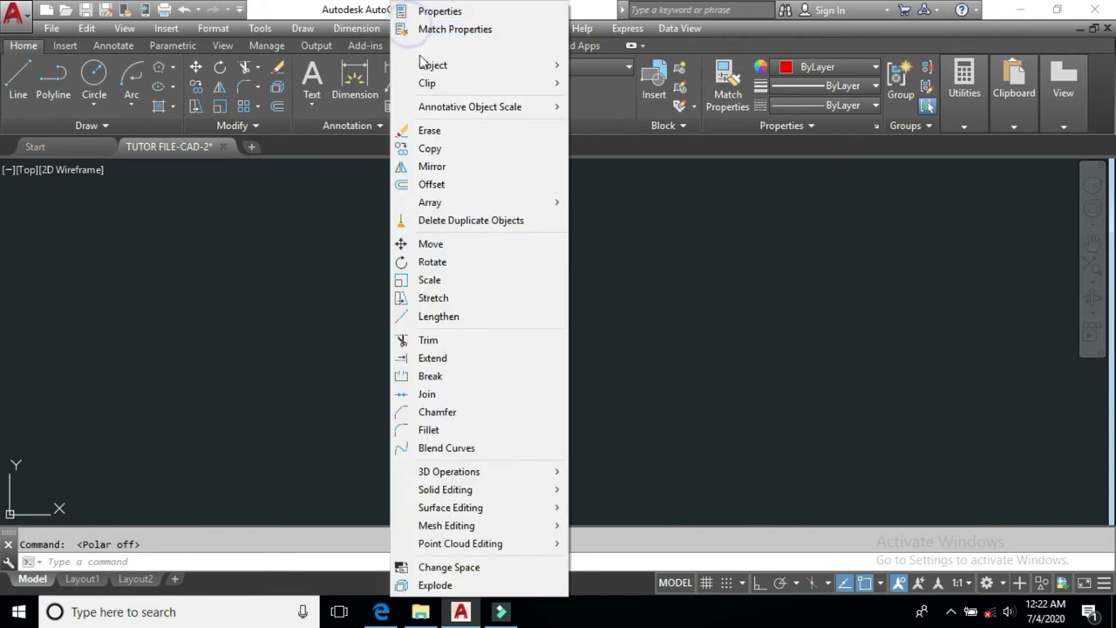
mouse_move(436, 66)
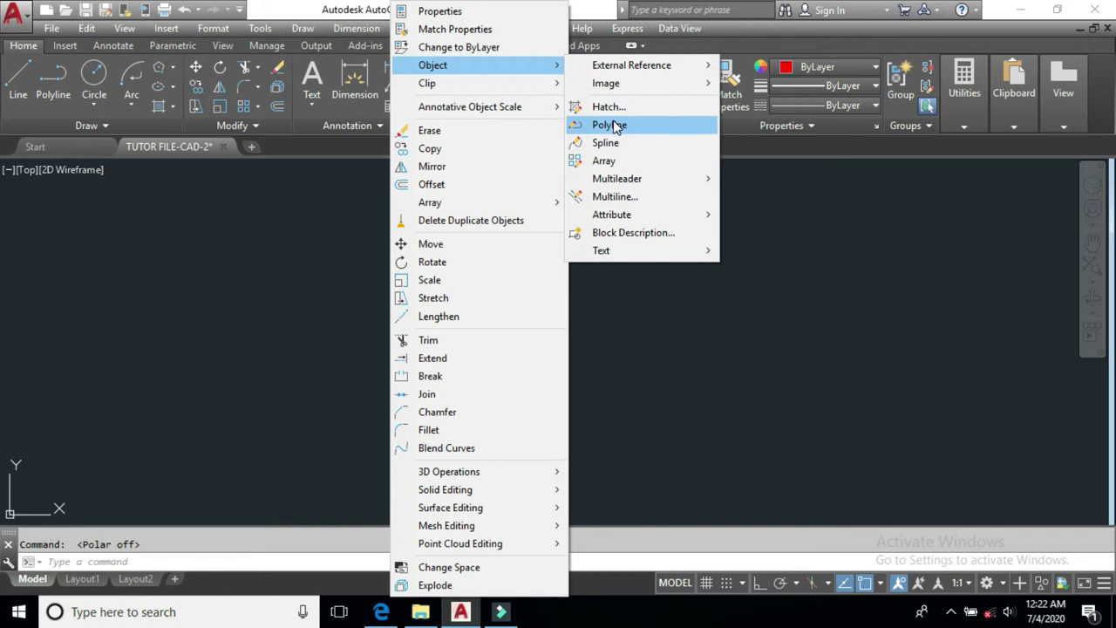
left_click(759, 326)
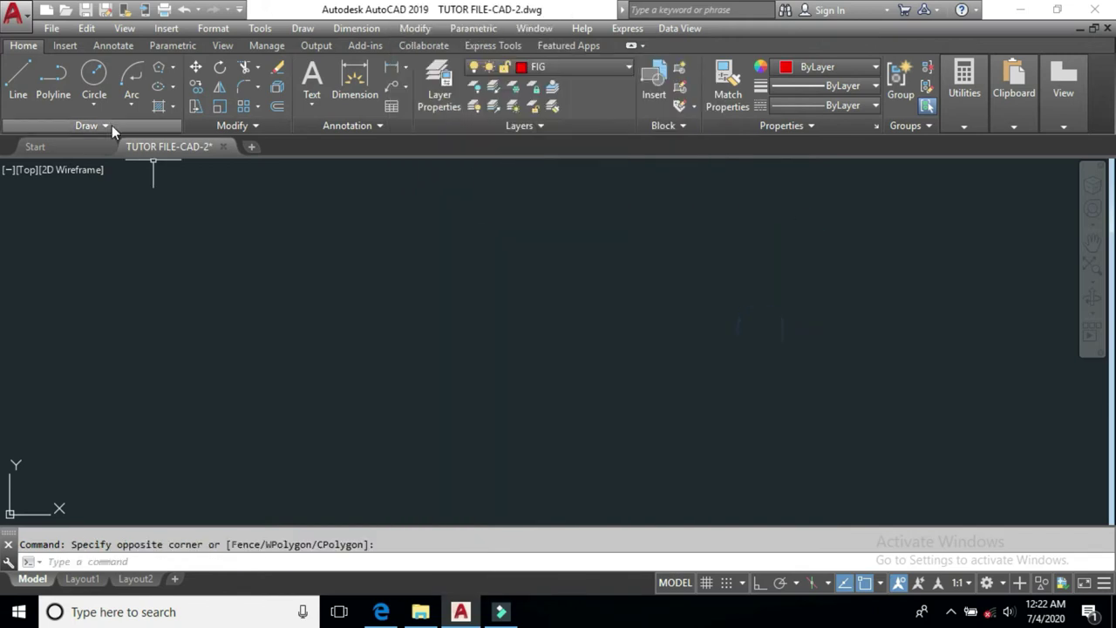
left_click(54, 83)
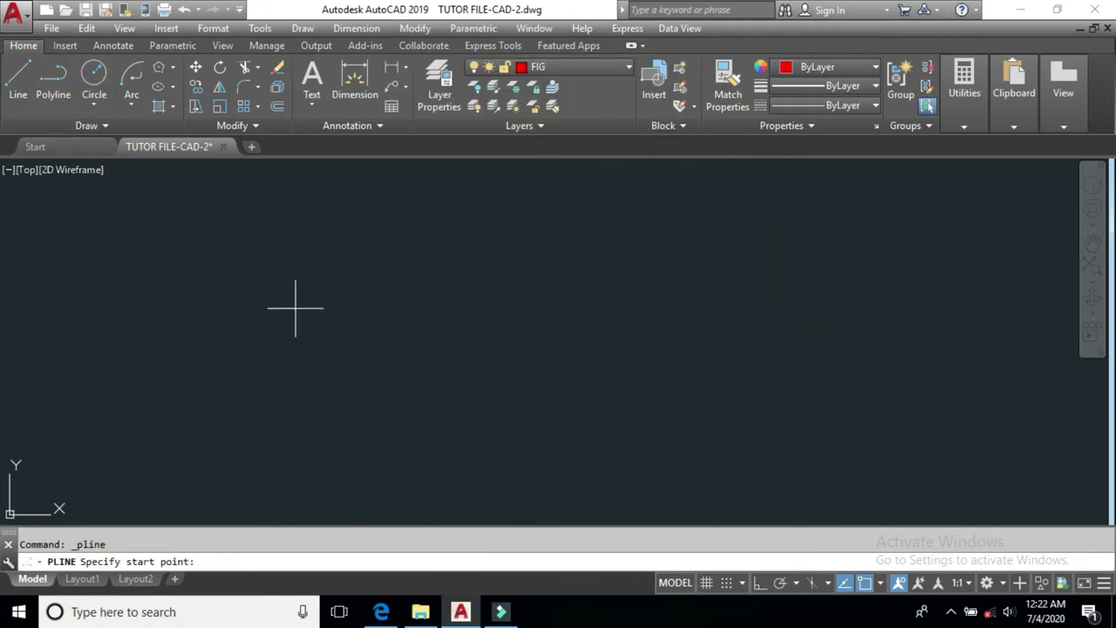
Draw a stepped zigzag polyline with Ortho on, a squared bump up then down.
left_click(296, 362)
key("F8")
left_click(495, 353)
left_click(482, 272)
left_click(647, 272)
left_click(647, 428)
left_click(760, 428)
left_click(759, 354)
left_click(871, 364)
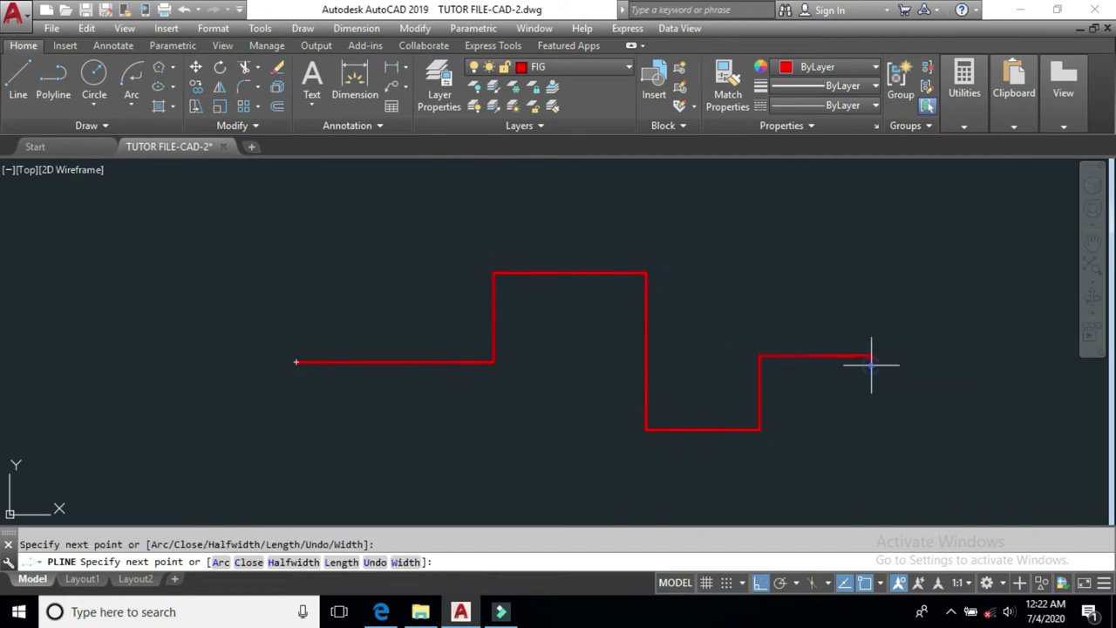
key("Return")
Edit the zigzag via Modify > Object > Polyline.
left_click(415, 28)
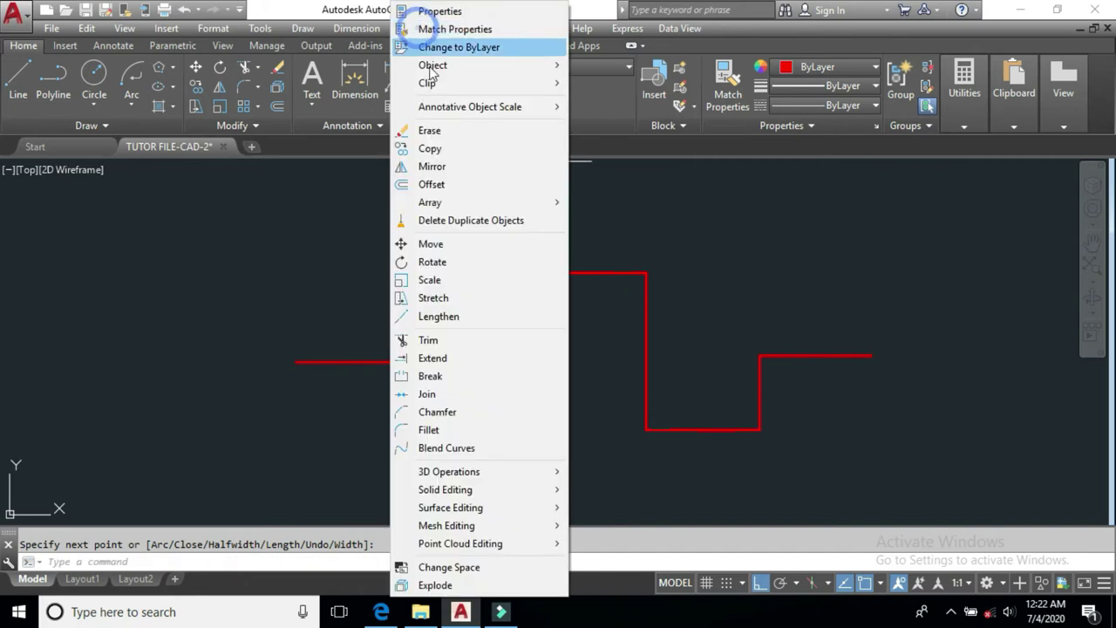
left_click(452, 66)
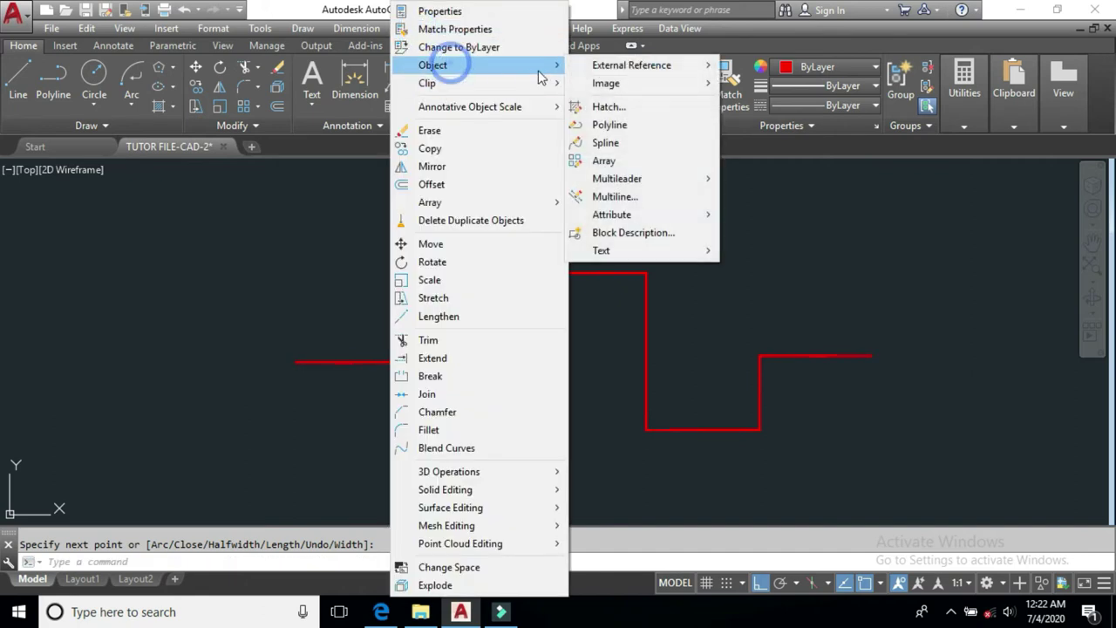
left_click(626, 124)
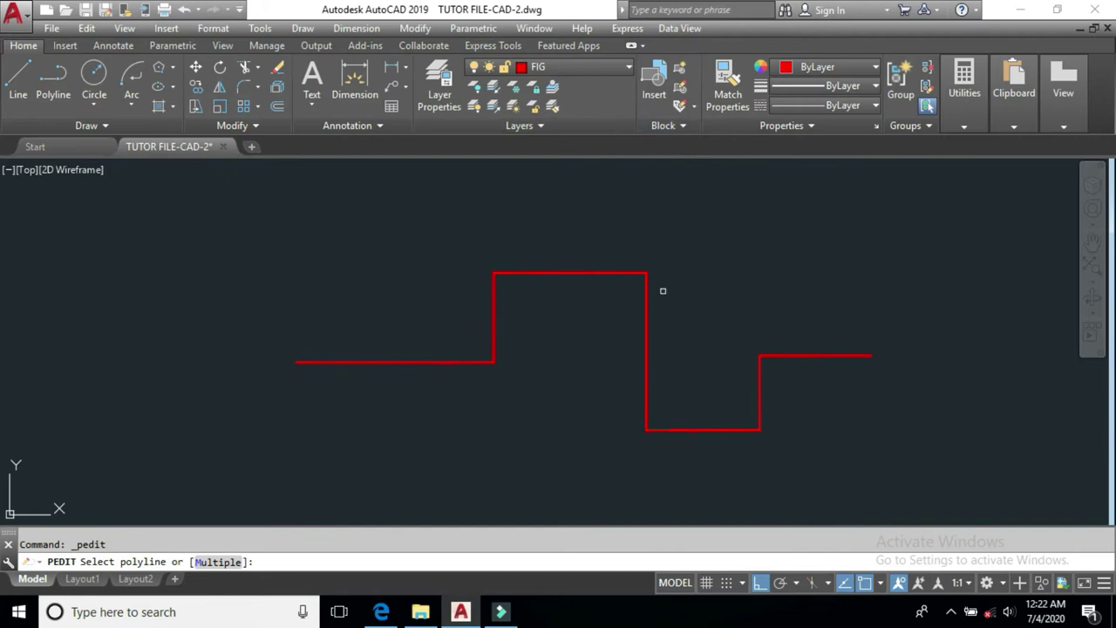
left_click(391, 361)
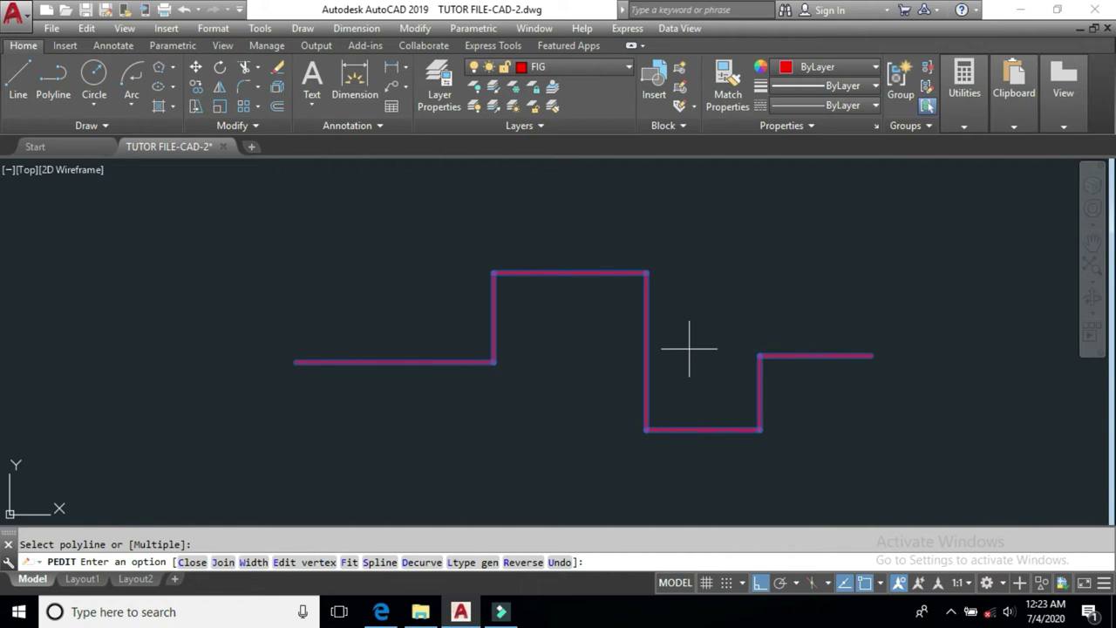
Give every segment of the zigzag a width of 10.
left_click(253, 563)
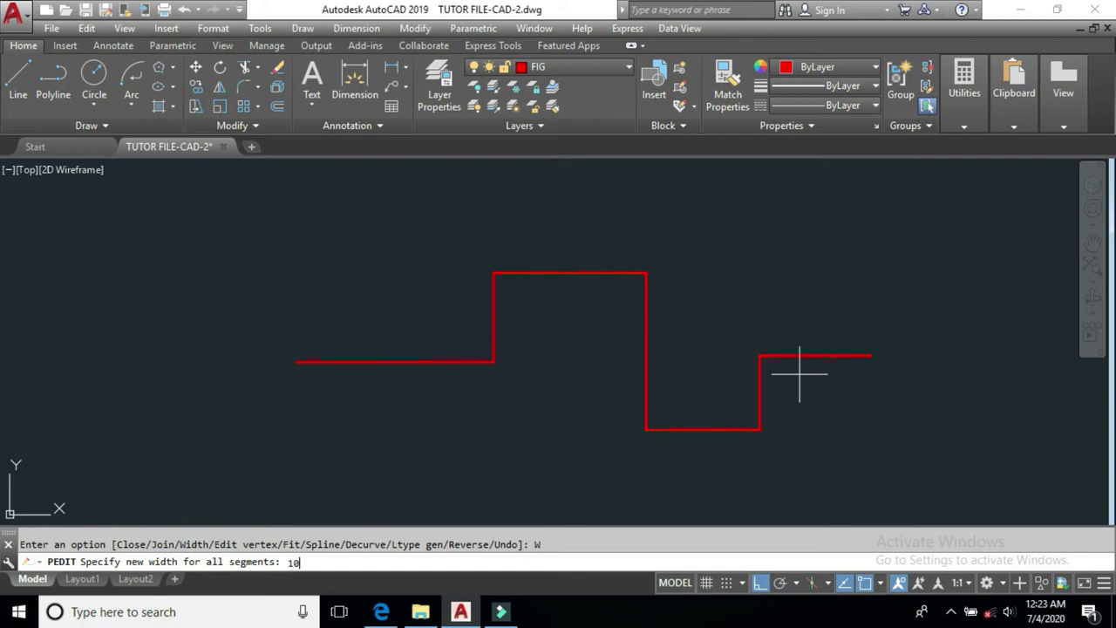
key("Return")
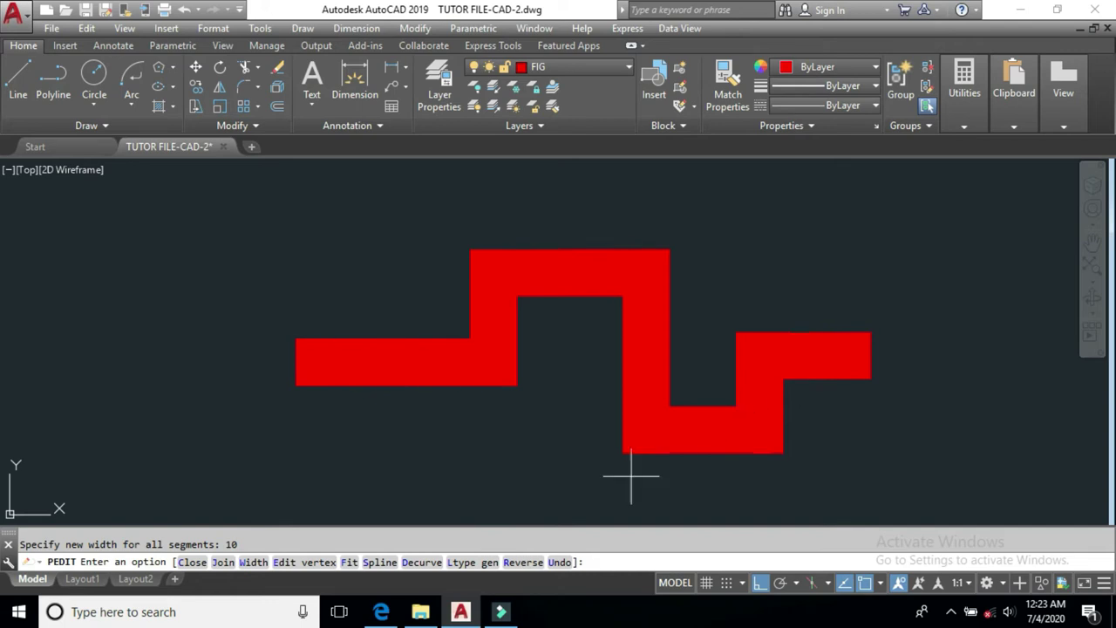
key("Return")
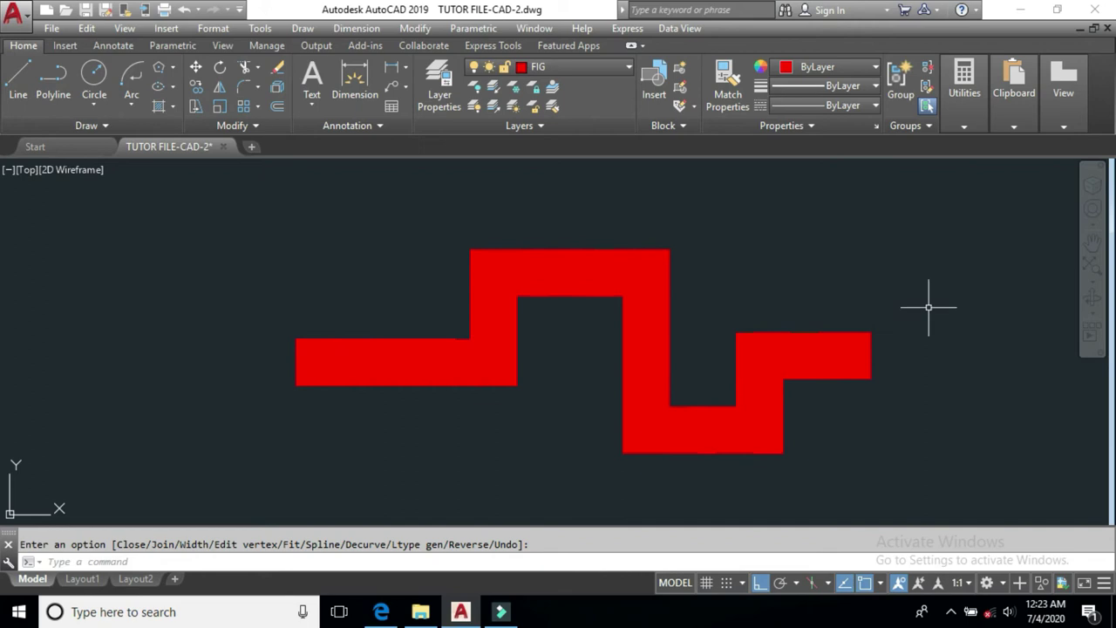
With PEDIT, set the zigzag's width back to 0.
type("PE")
key("Return")
left_click(860, 362)
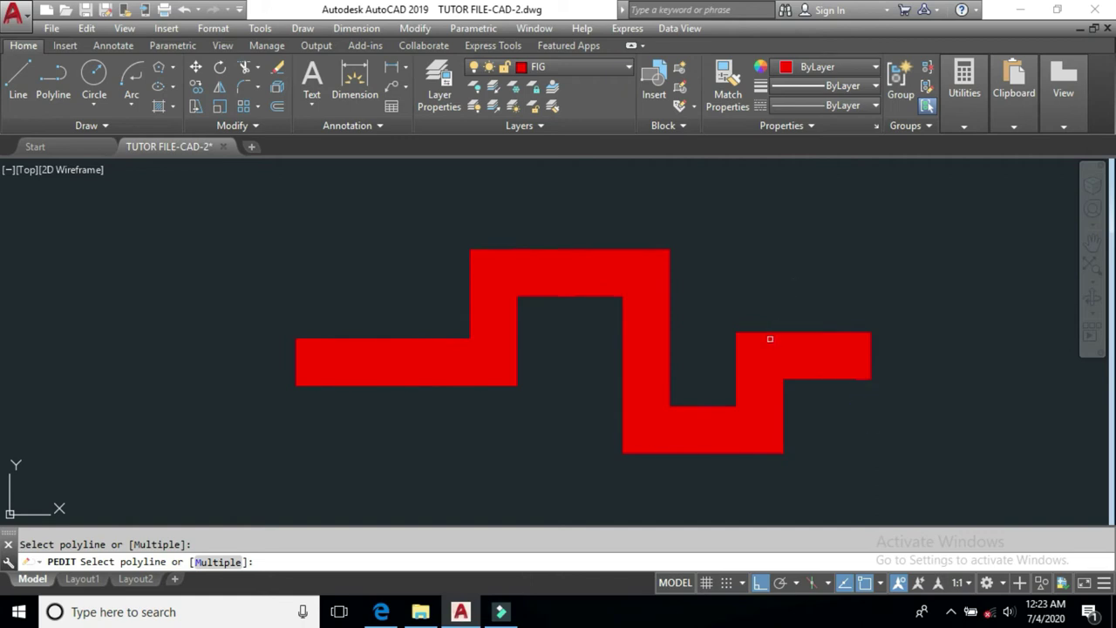
left_click(771, 373)
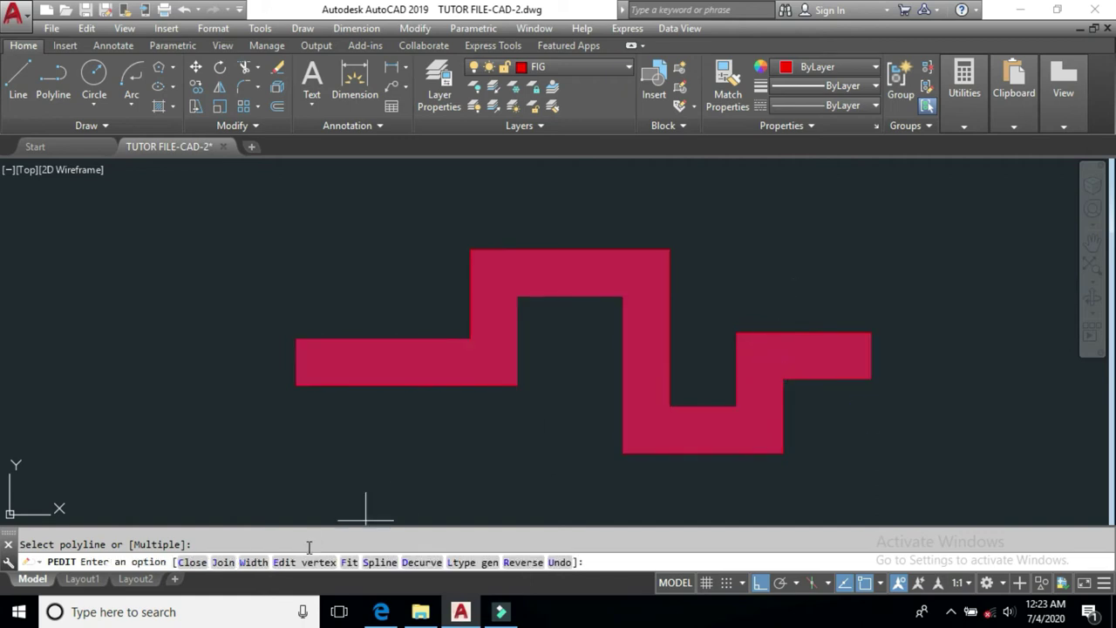
left_click(253, 563)
type("0")
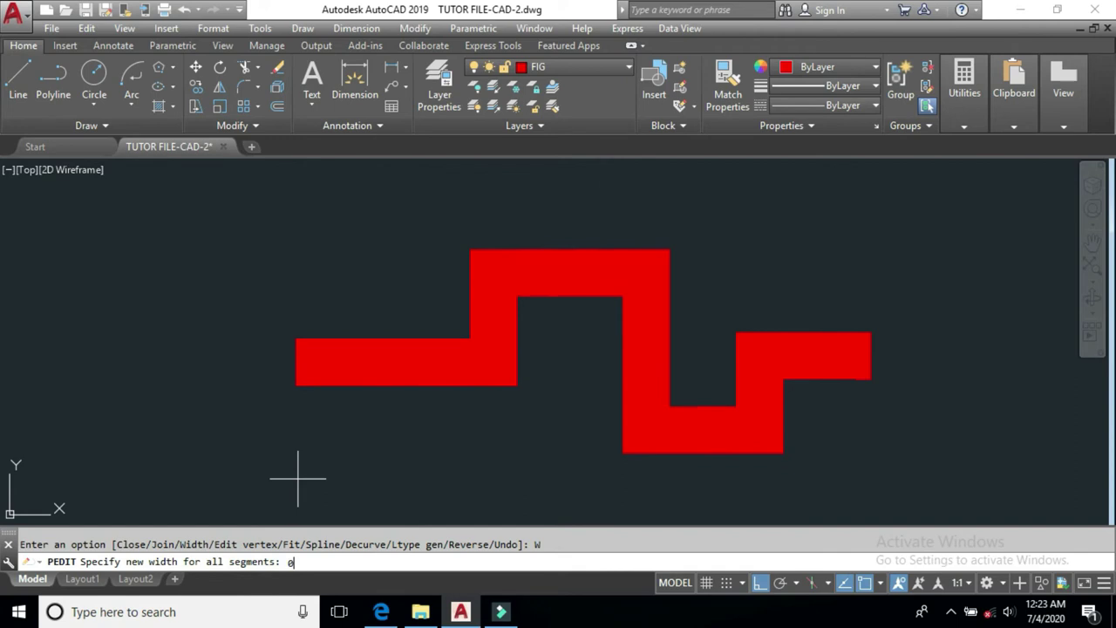
key("Return")
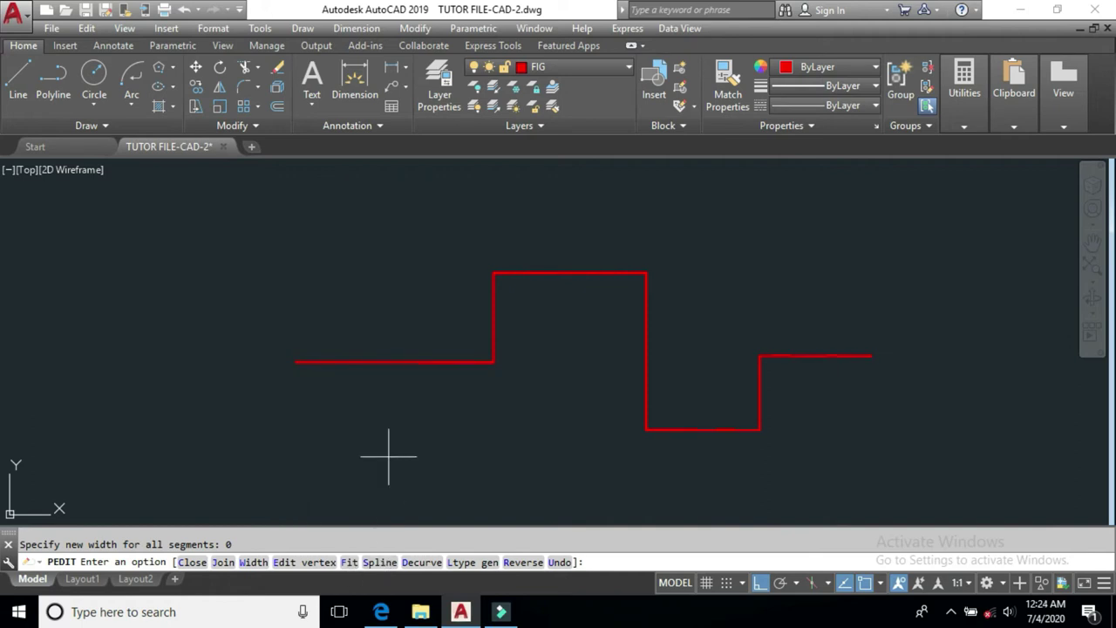
key("Return")
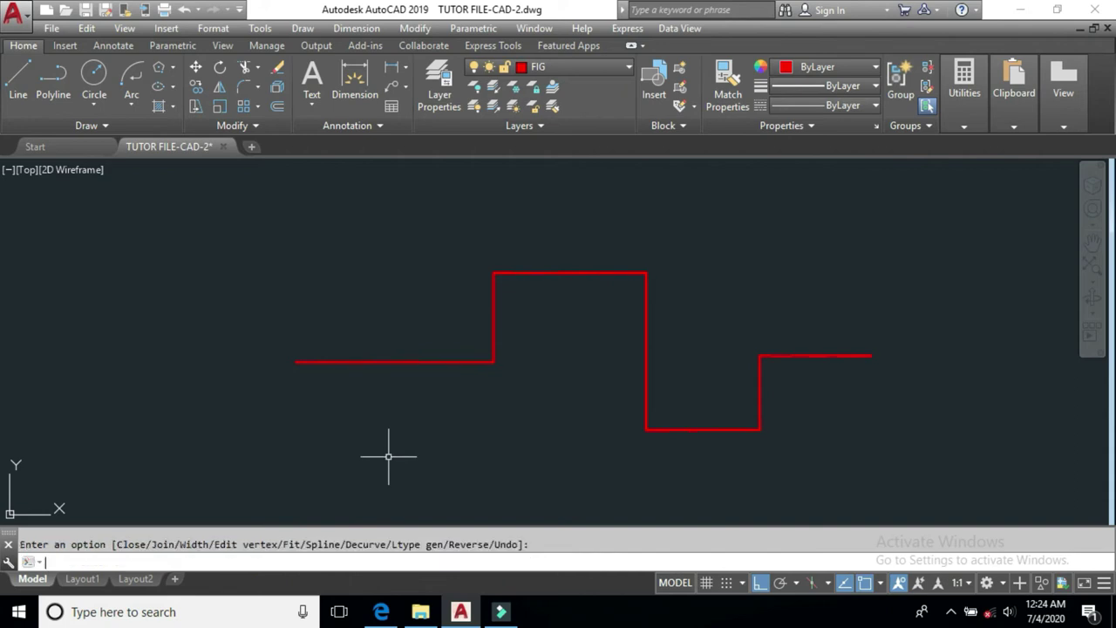
Place point markers at both endpoints and all six corners of the zigzag.
type("PO")
key("Return")
left_click(295, 362)
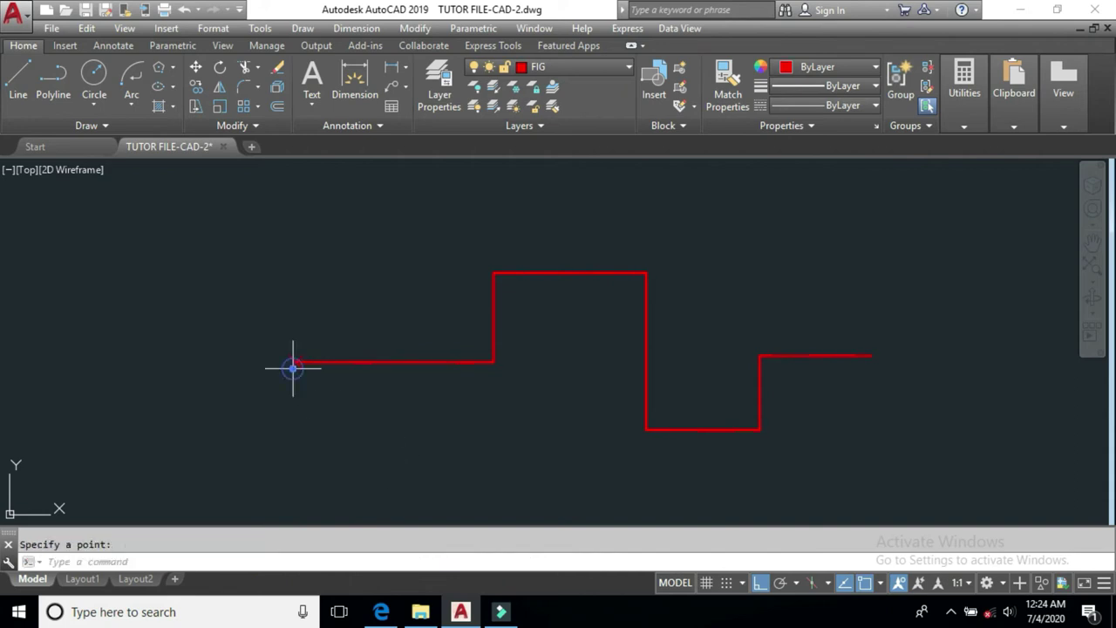
key("Return")
left_click(493, 362)
key("Return")
left_click(493, 275)
key("Return")
left_click(646, 275)
key("Return")
left_click(646, 430)
key("Return")
left_click(759, 430)
key("Return")
left_click(761, 356)
key("Return")
left_click(871, 356)
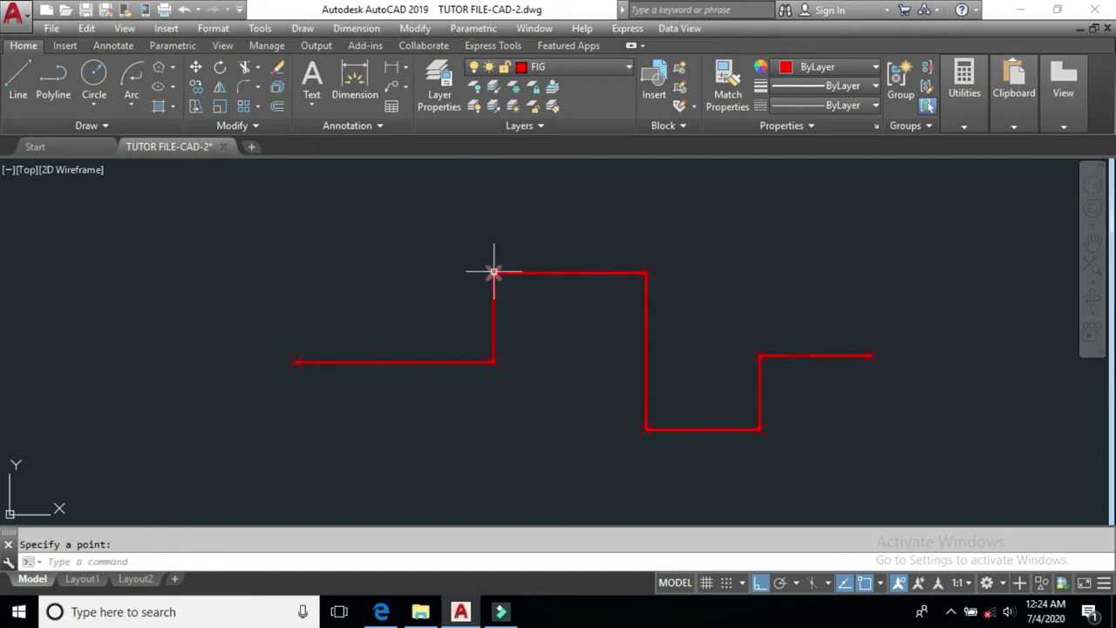
Window-select the zigzag and copy it directly below the original.
middle_click_drag(682, 476, 588, 480)
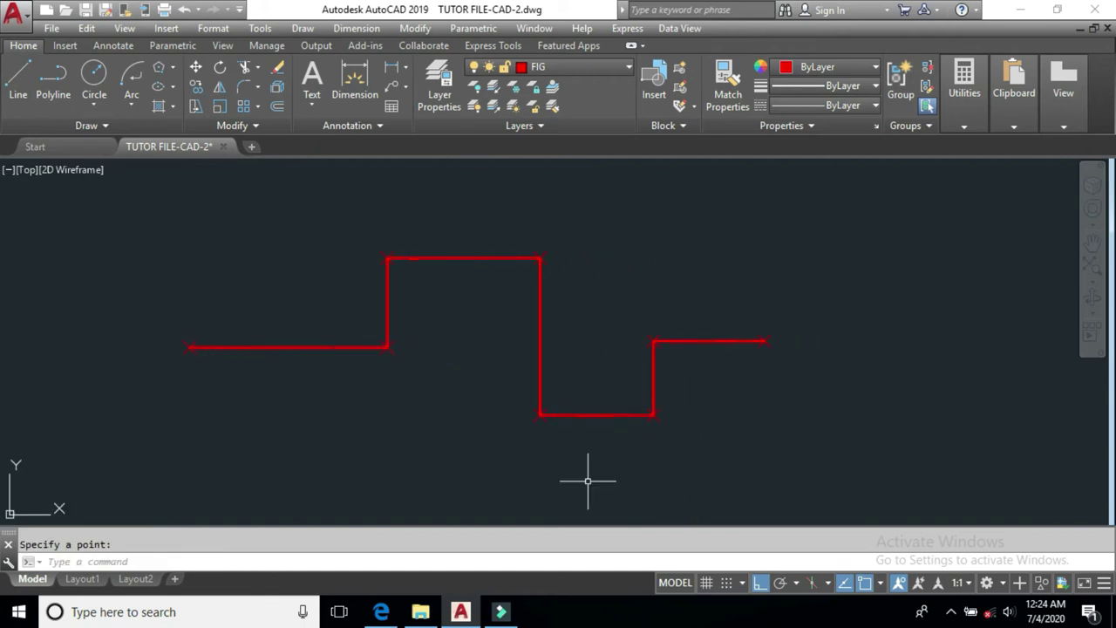
left_click(155, 206)
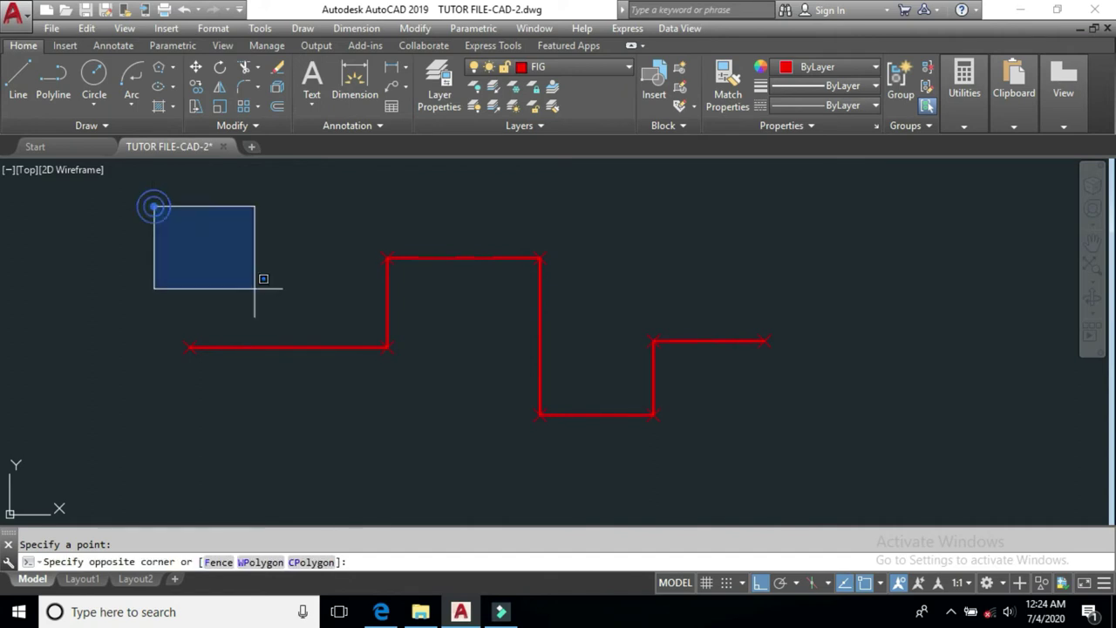
left_click(795, 472)
type("co")
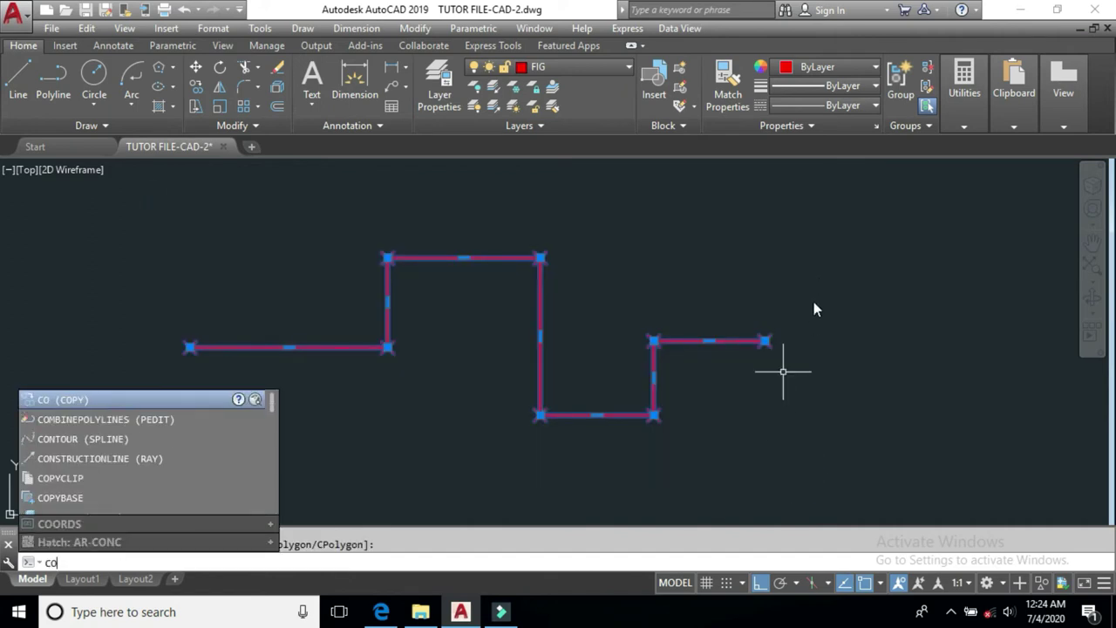
key("Return")
left_click(804, 352)
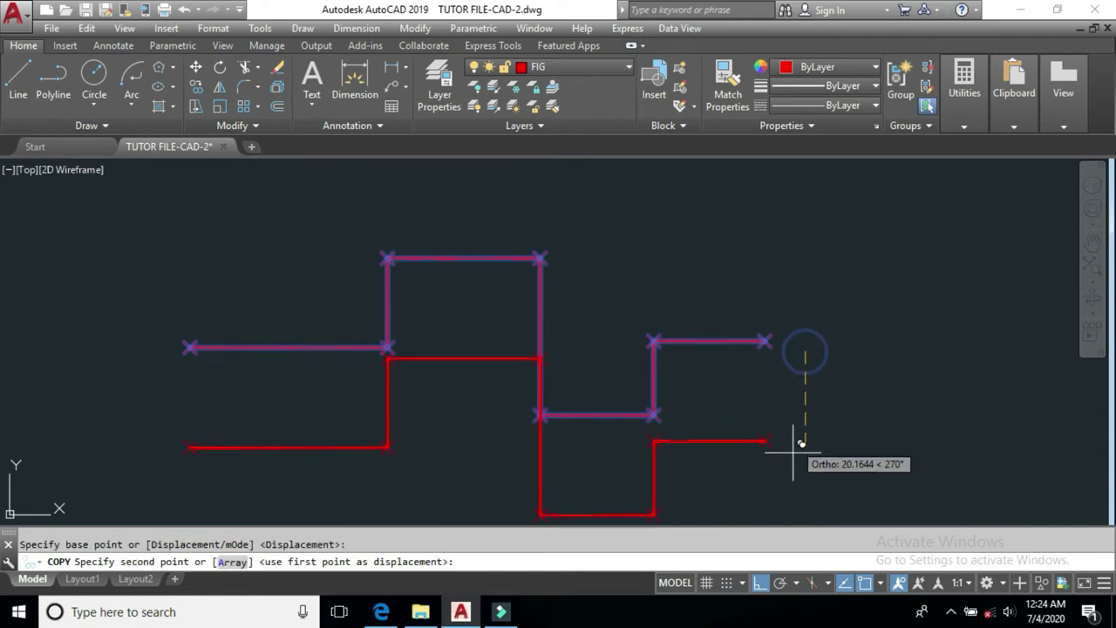
middle_click_drag(794, 453, 787, 371)
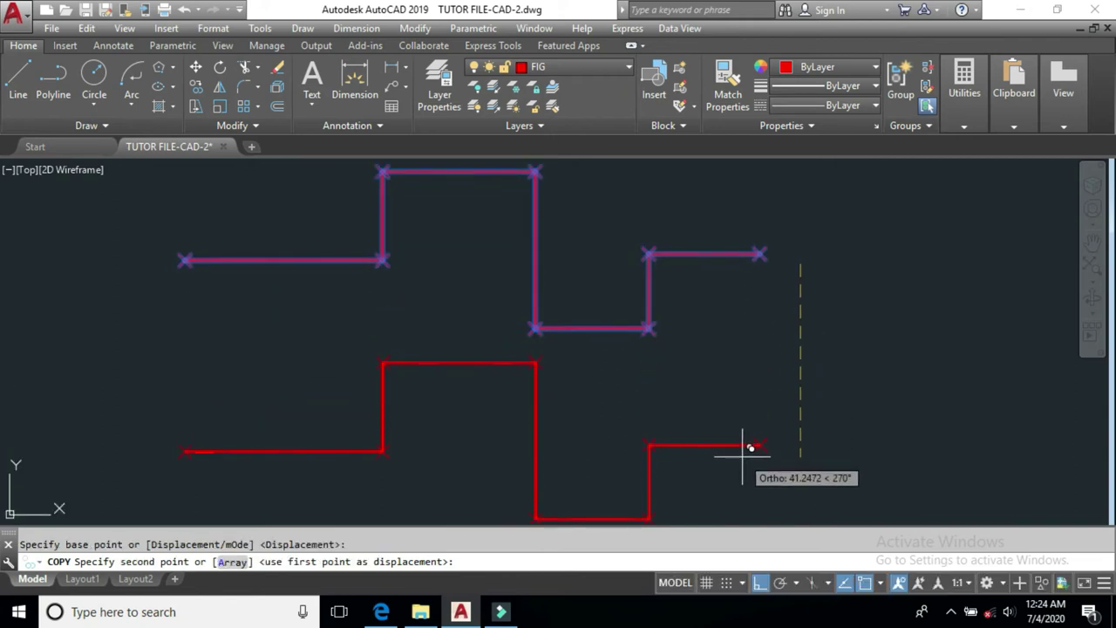
left_click(748, 447)
key("Return")
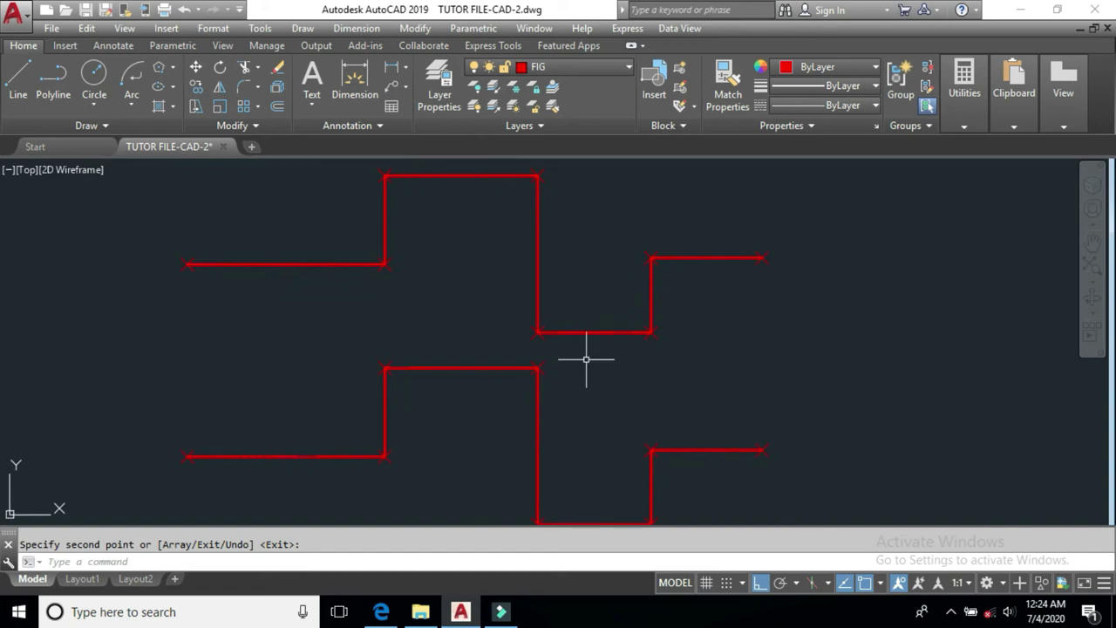
Curve-fit the upper zigzag polyline into smooth looping arcs with the PEDIT Fit option.
left_click(811, 386)
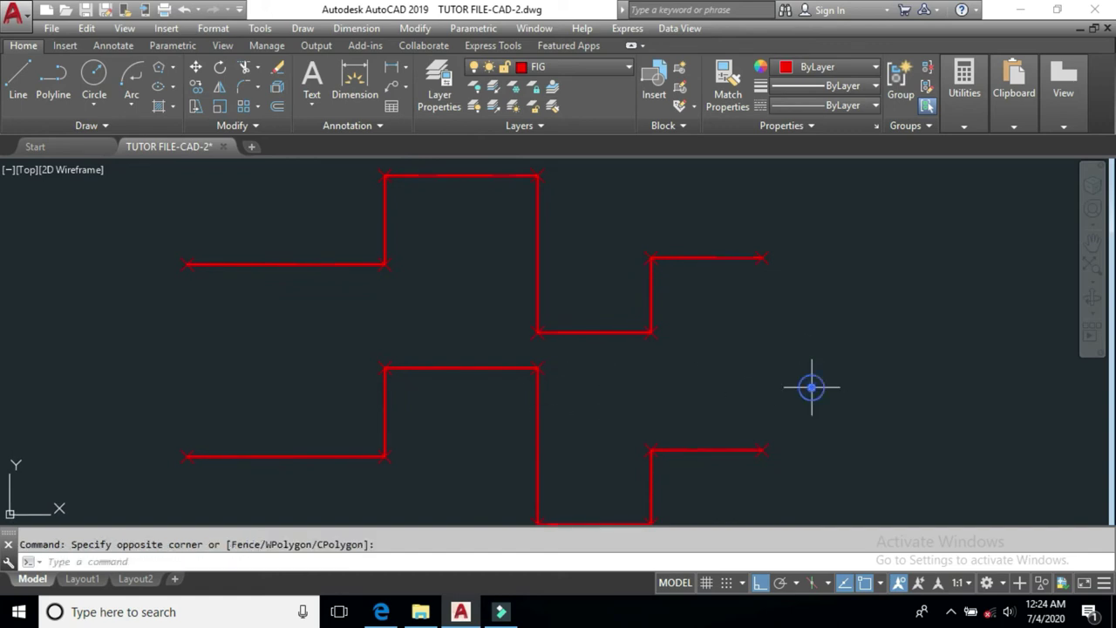
type("PE")
key("Return")
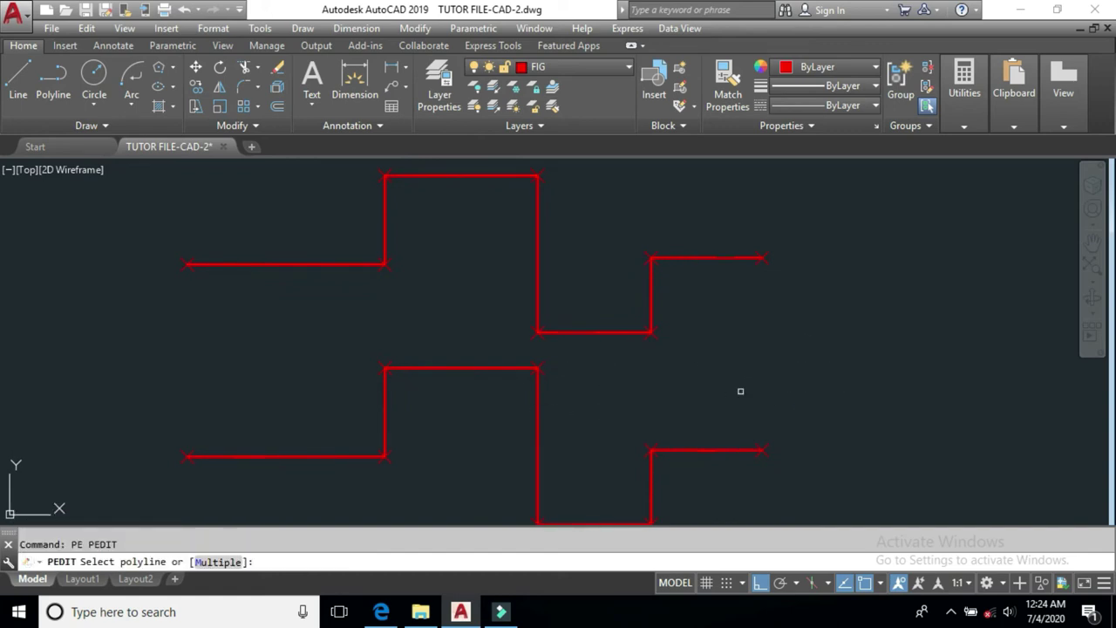
left_click(535, 252)
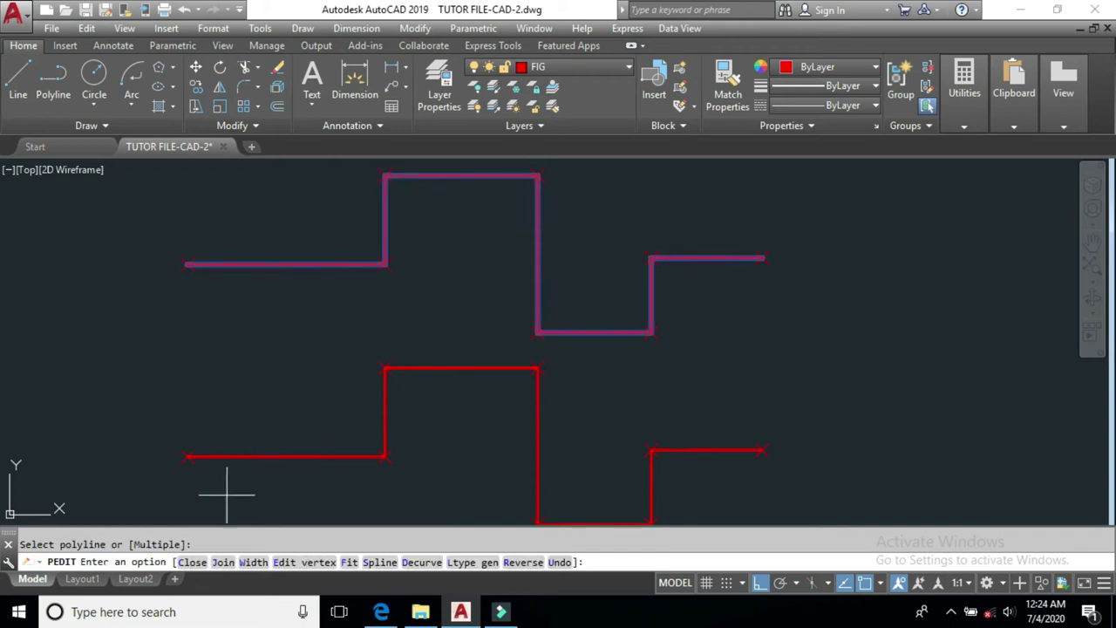
left_click(350, 562)
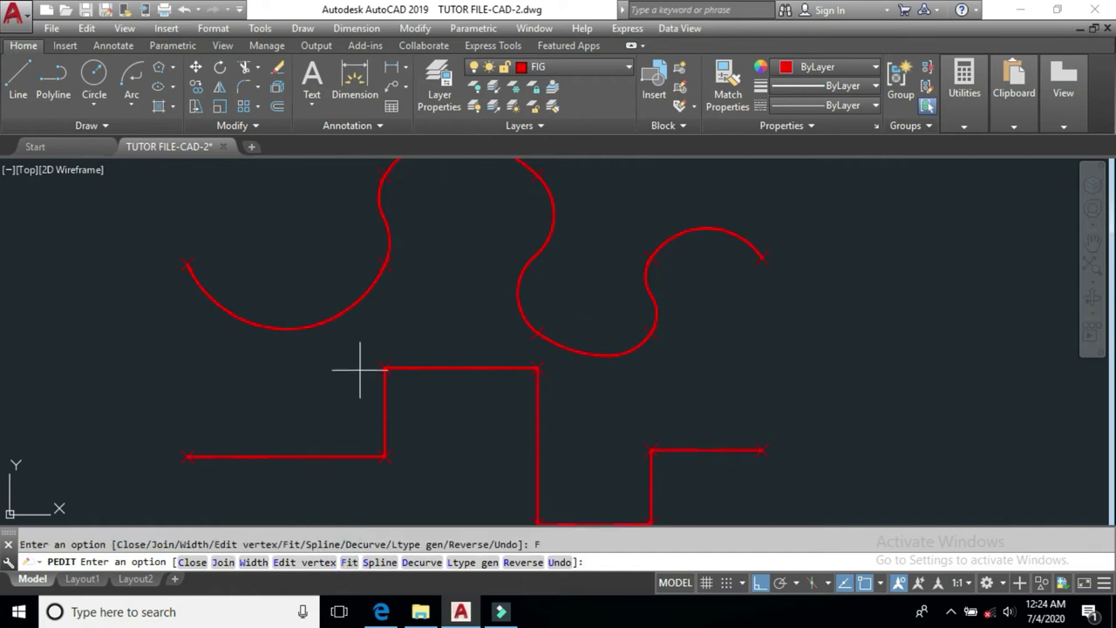
key("Return")
middle_click_drag(401, 338, 396, 389)
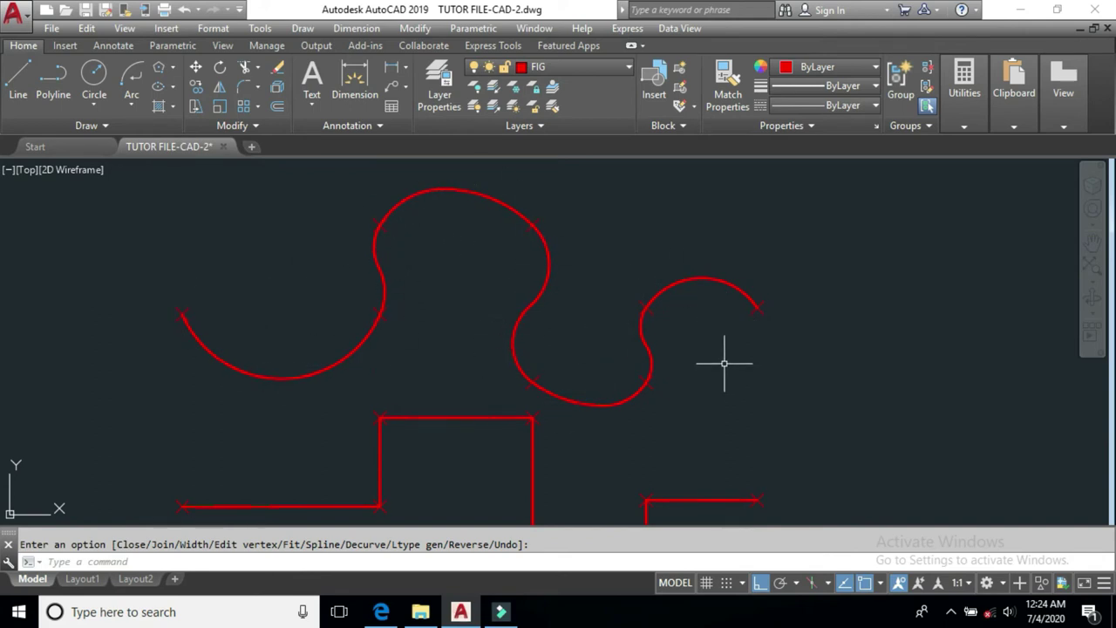
middle_click_drag(684, 402, 688, 378)
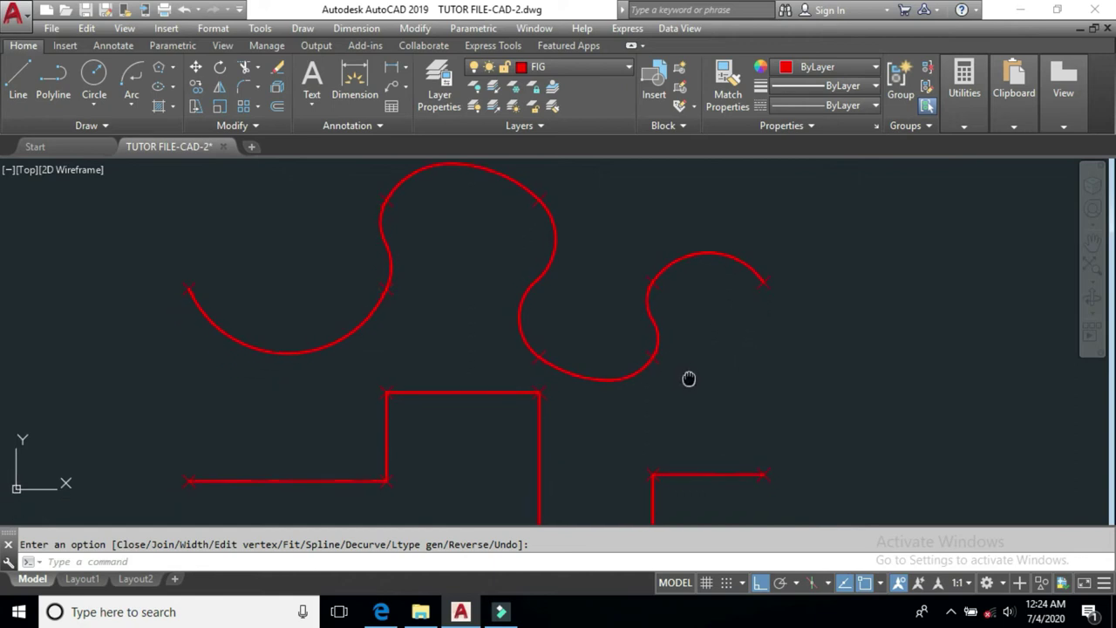
key("Return")
key("Return")
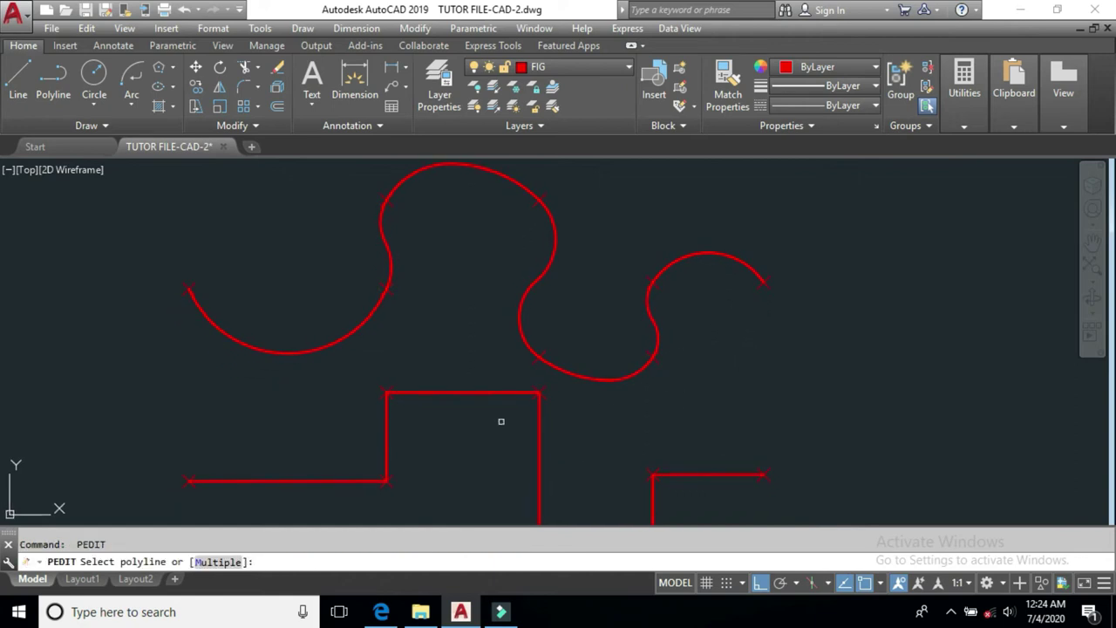
Turn the lower zigzag copy into a spline curve and select it to show its vertex grips.
left_click(462, 392)
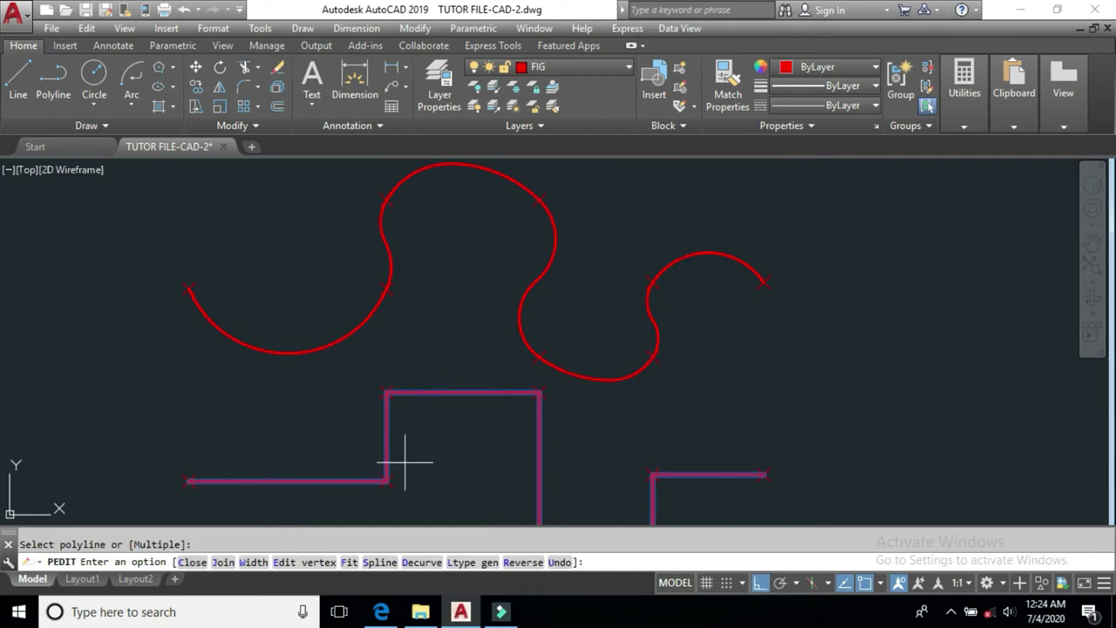
left_click(380, 563)
middle_click_drag(461, 485, 483, 426)
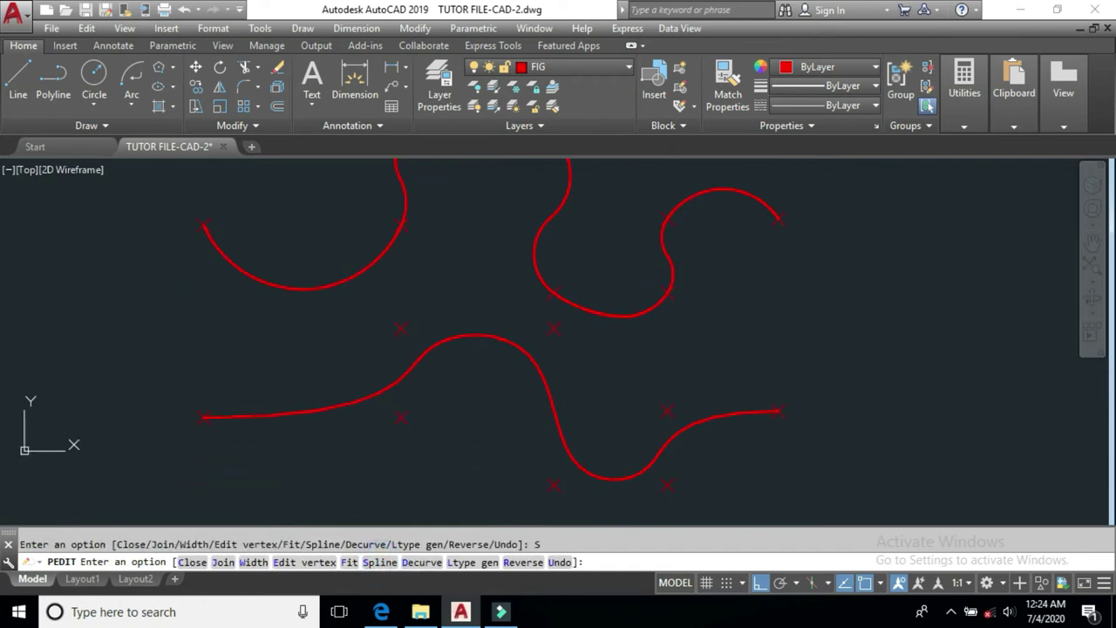
key("Return")
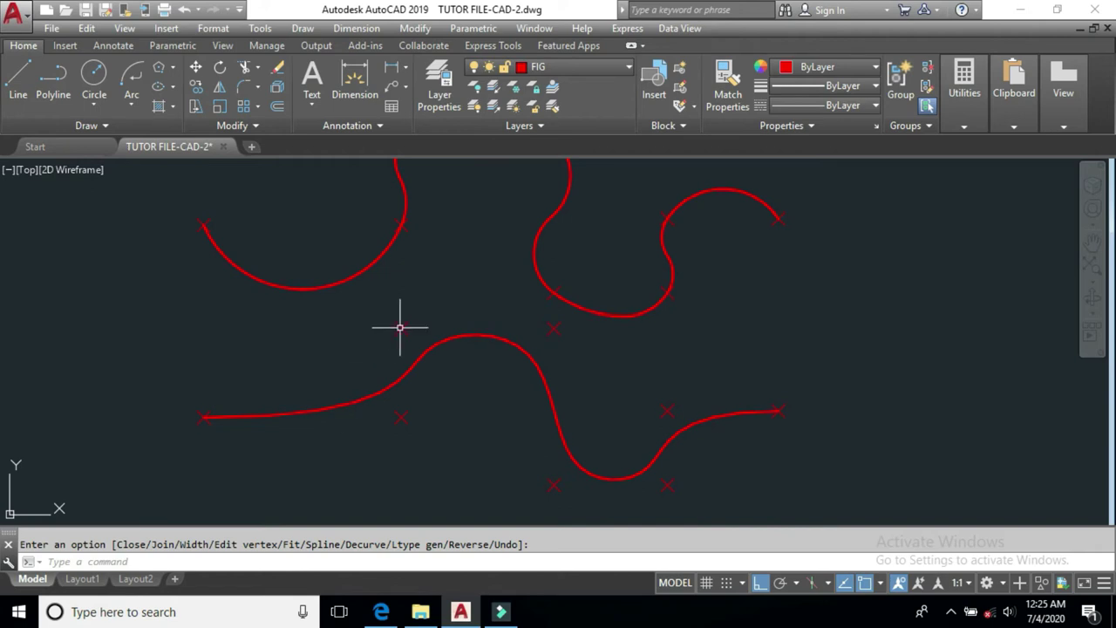
left_click(718, 417)
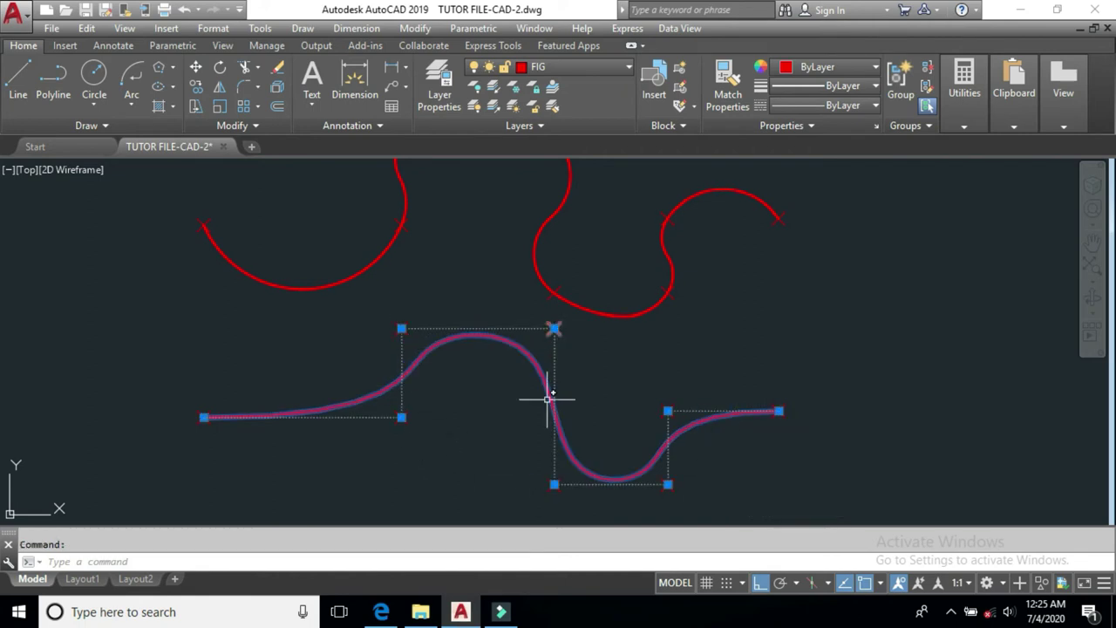
Trial-stretch the lower spline's lower-left vertex downward, then select the upper curved polyline.
left_click(401, 417)
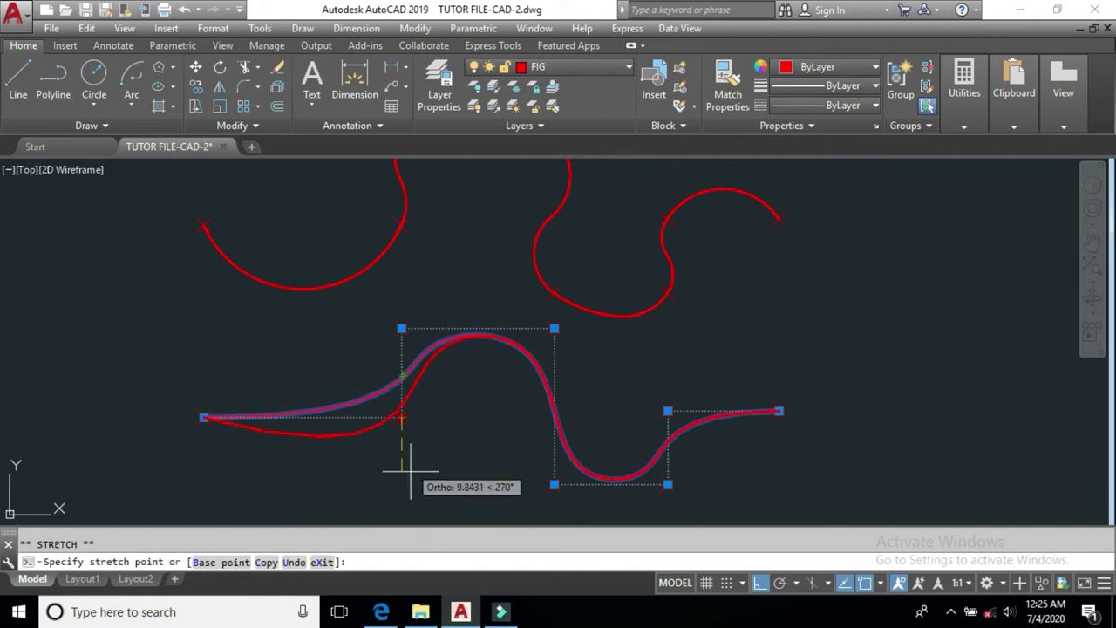
left_click(403, 461)
middle_click_drag(488, 257, 497, 372)
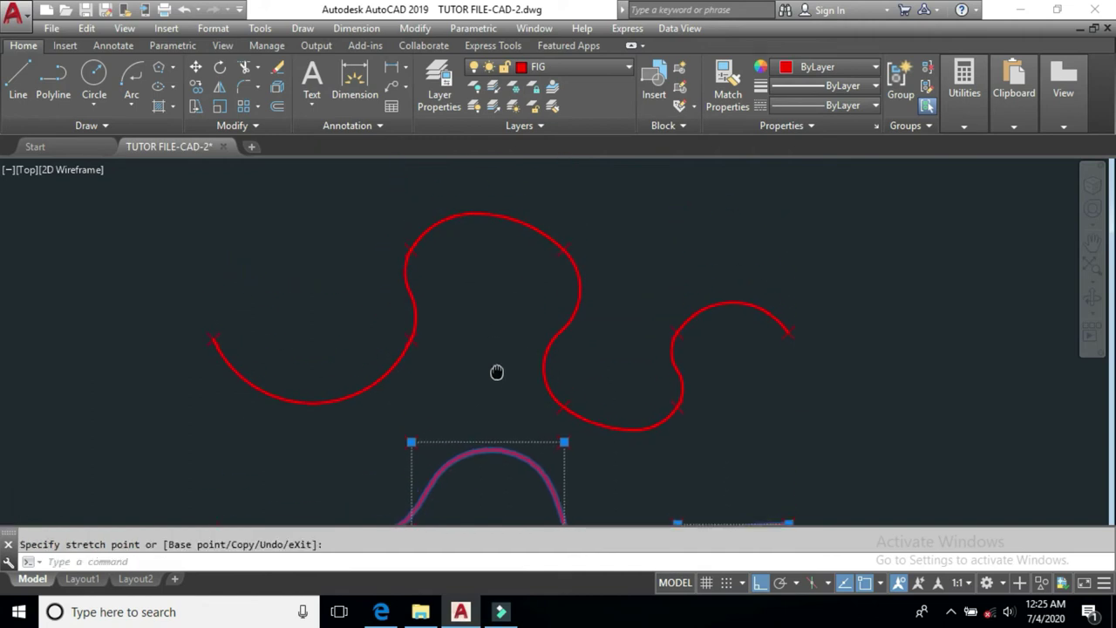
left_click(580, 282)
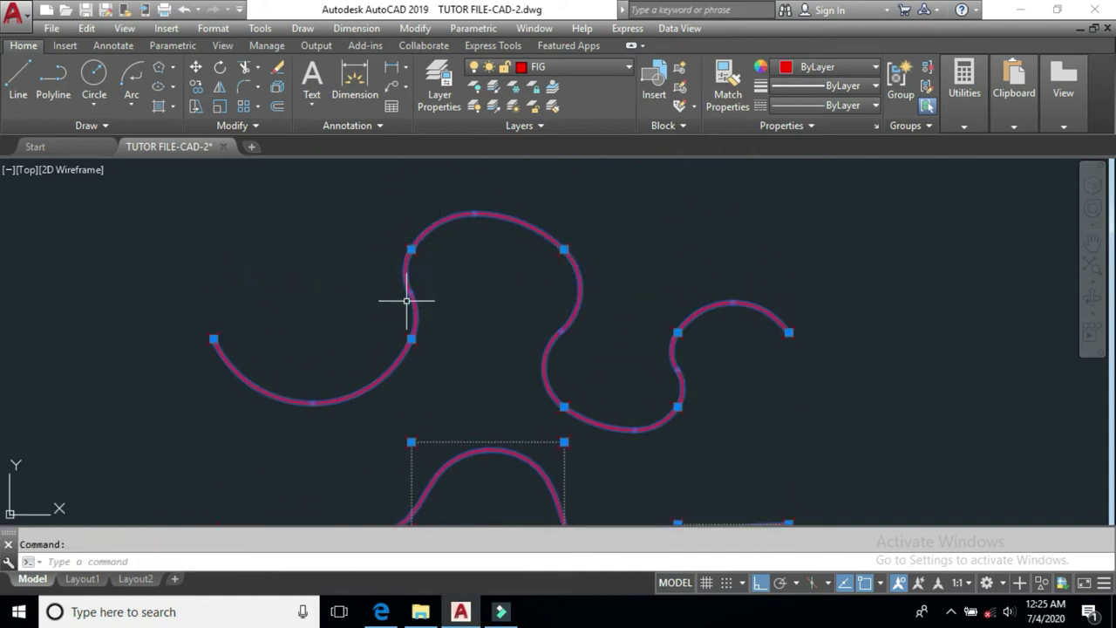
Clear the selection, reframe the view and start PEDIT again.
scroll(488, 244, "down", 2)
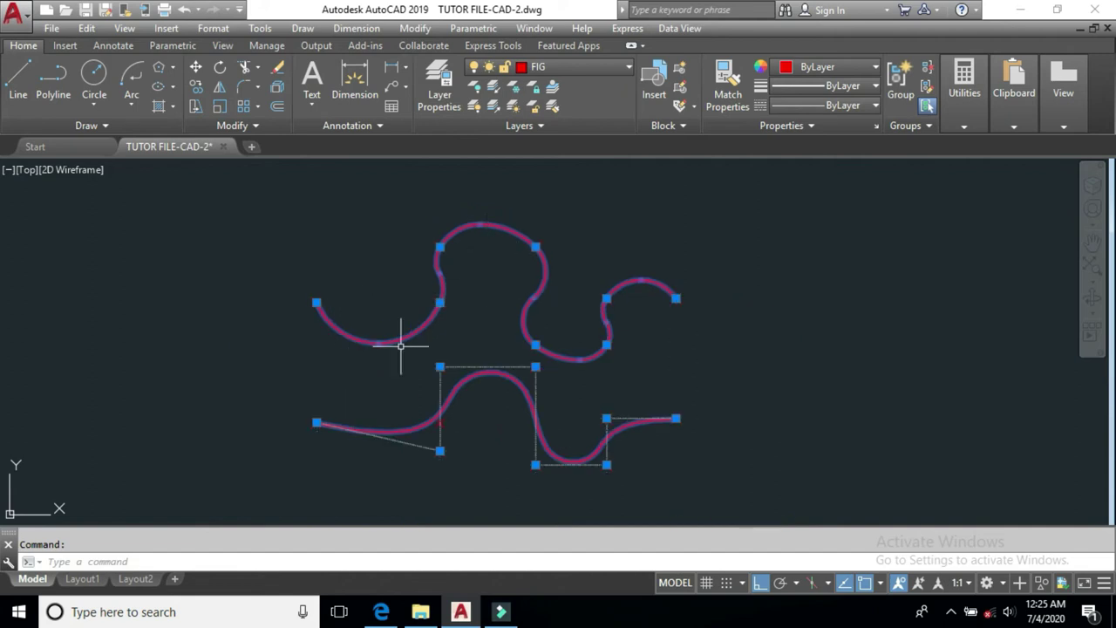
key("Escape")
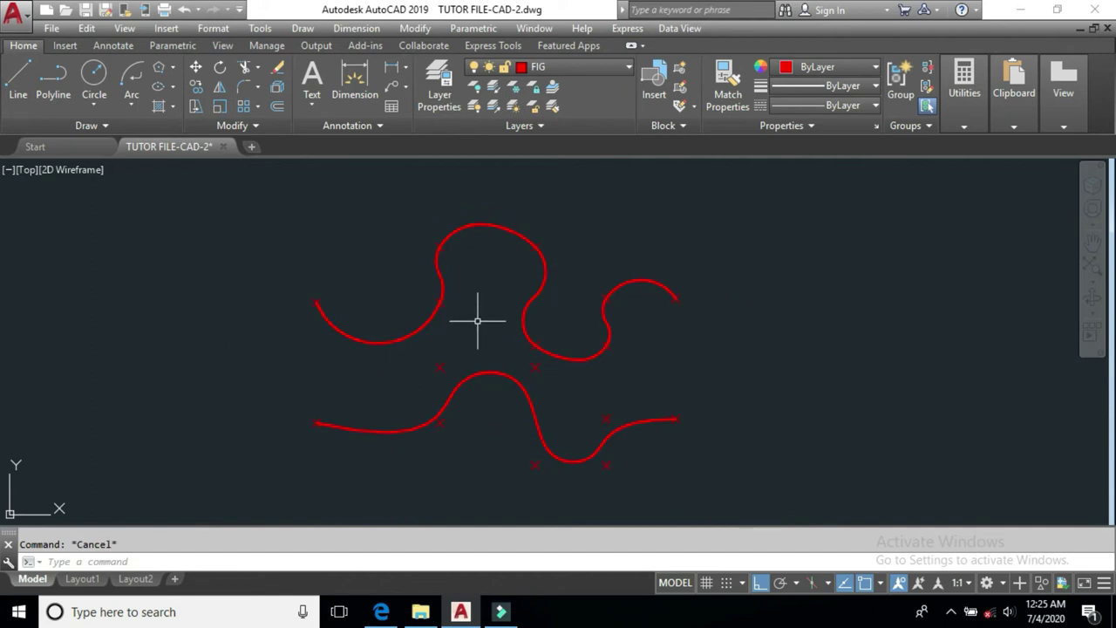
scroll(508, 431, "up", 2)
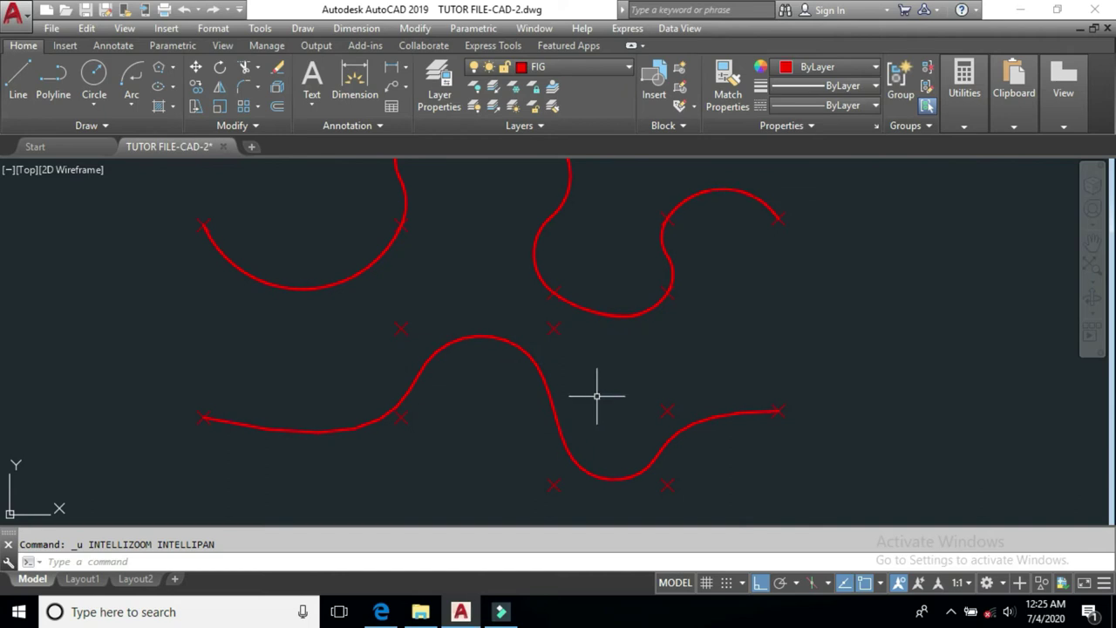
middle_click_drag(488, 317, 491, 349)
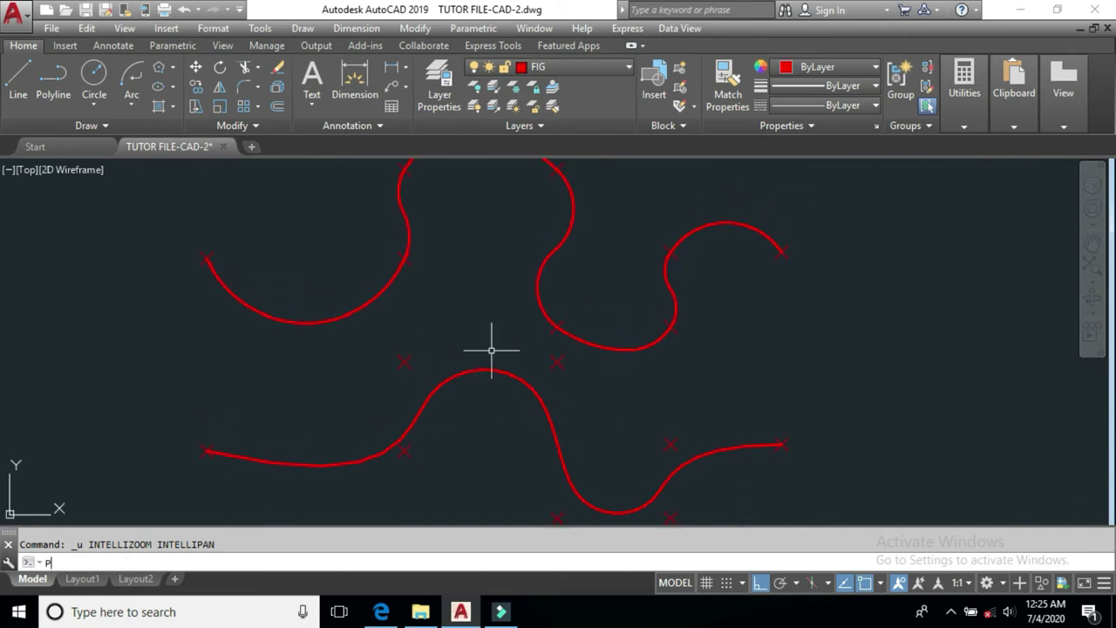
key("Return")
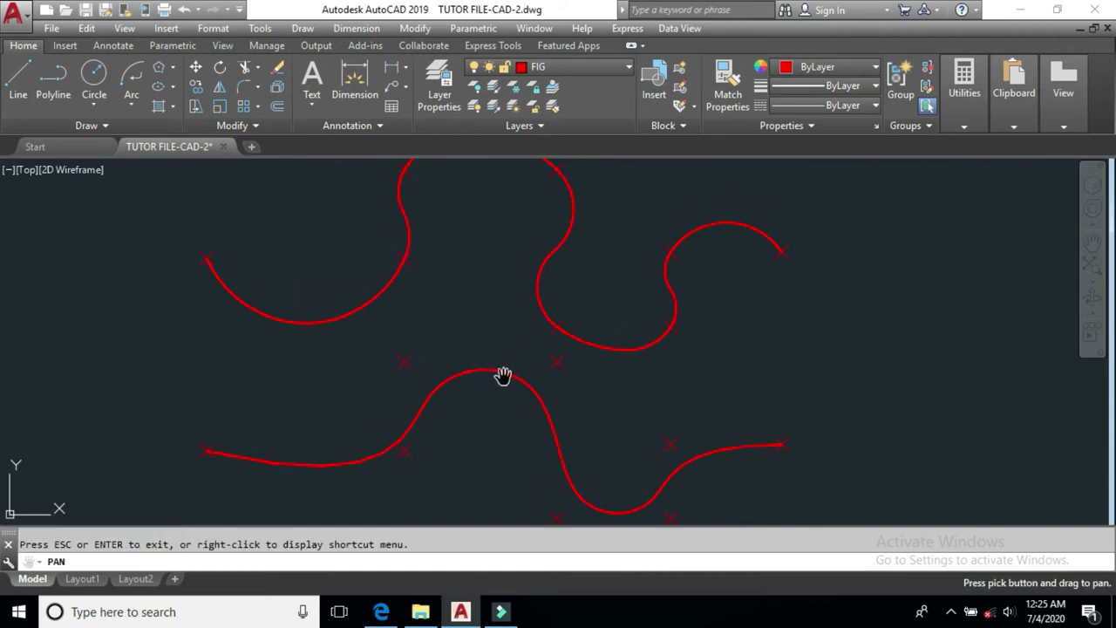
key("Escape")
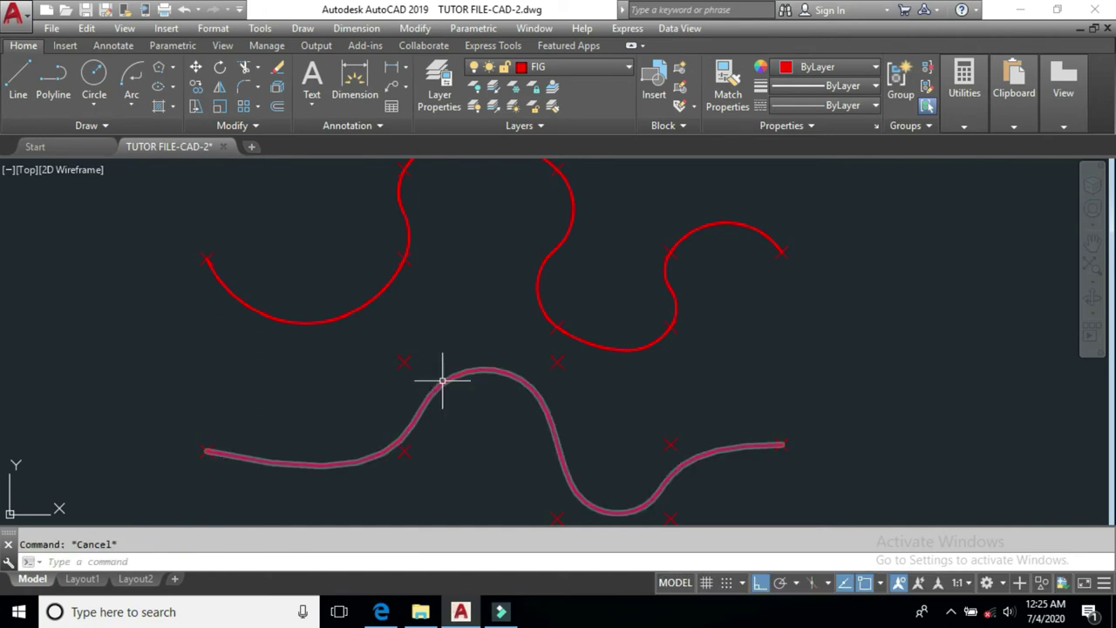
type("PE")
key("Return")
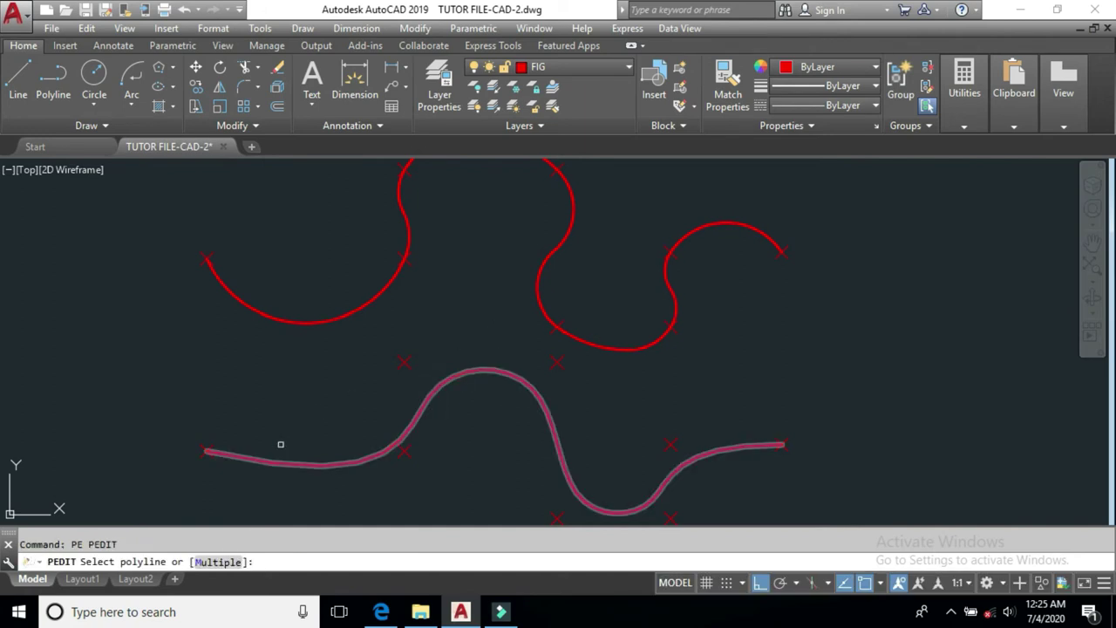
Decurve the lower spline back into straight stepped segments.
left_click(328, 467)
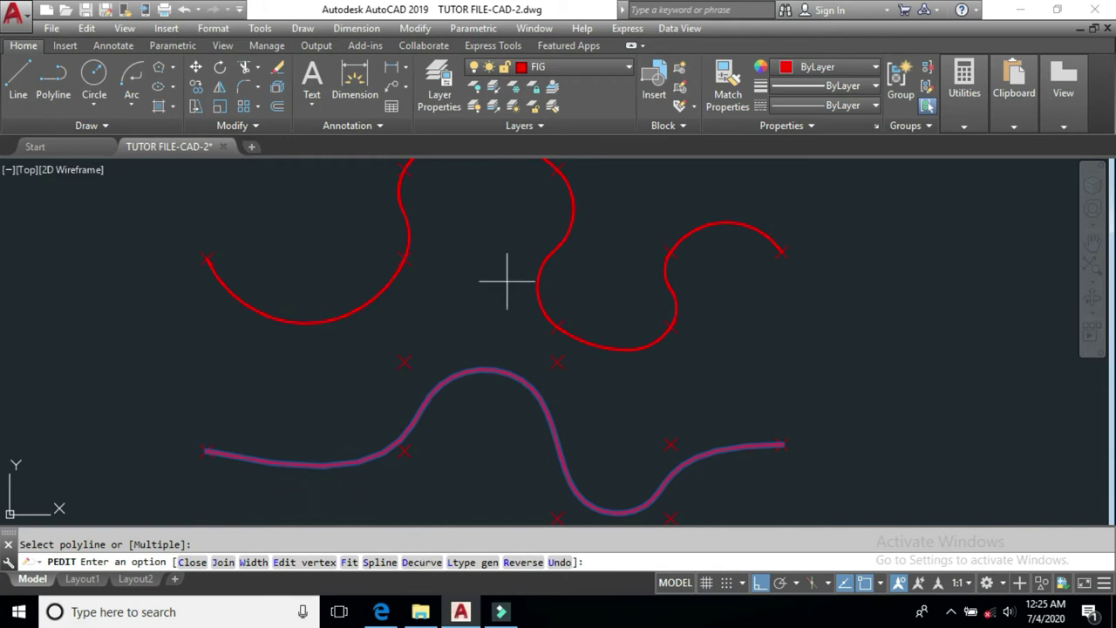
left_click(423, 562)
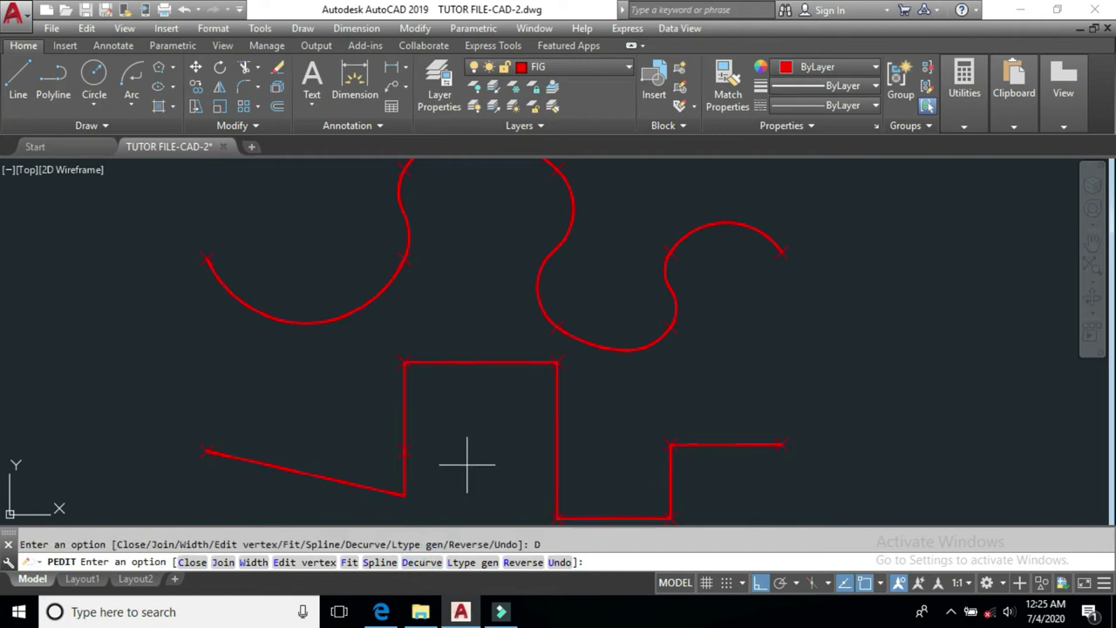
key("Return")
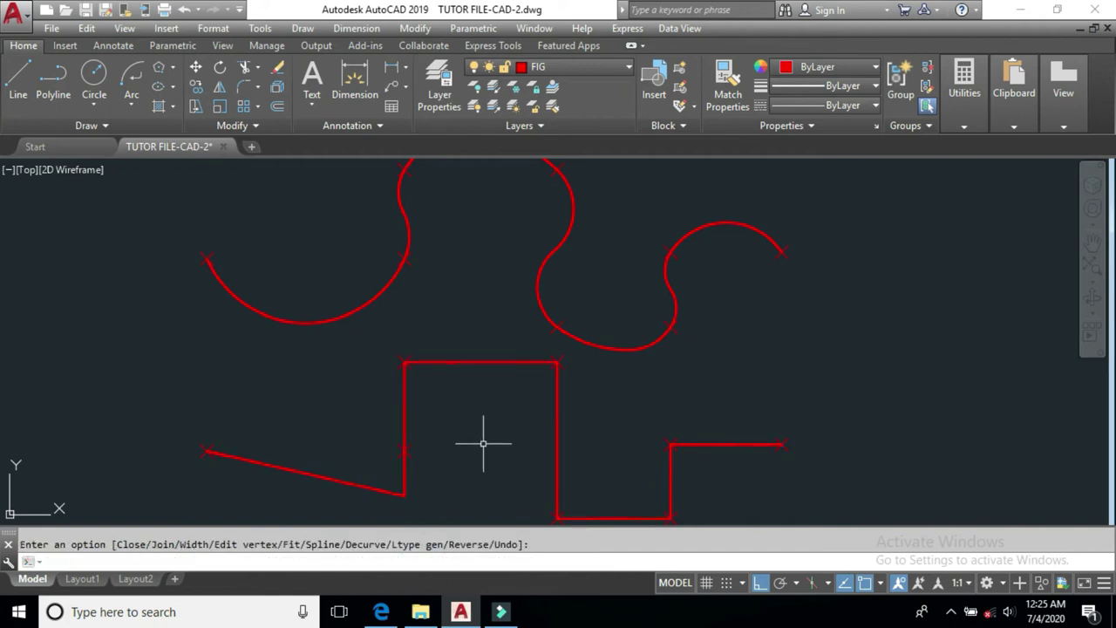
Decurve the upper fitted polyline back into straight segments as well.
key("Return")
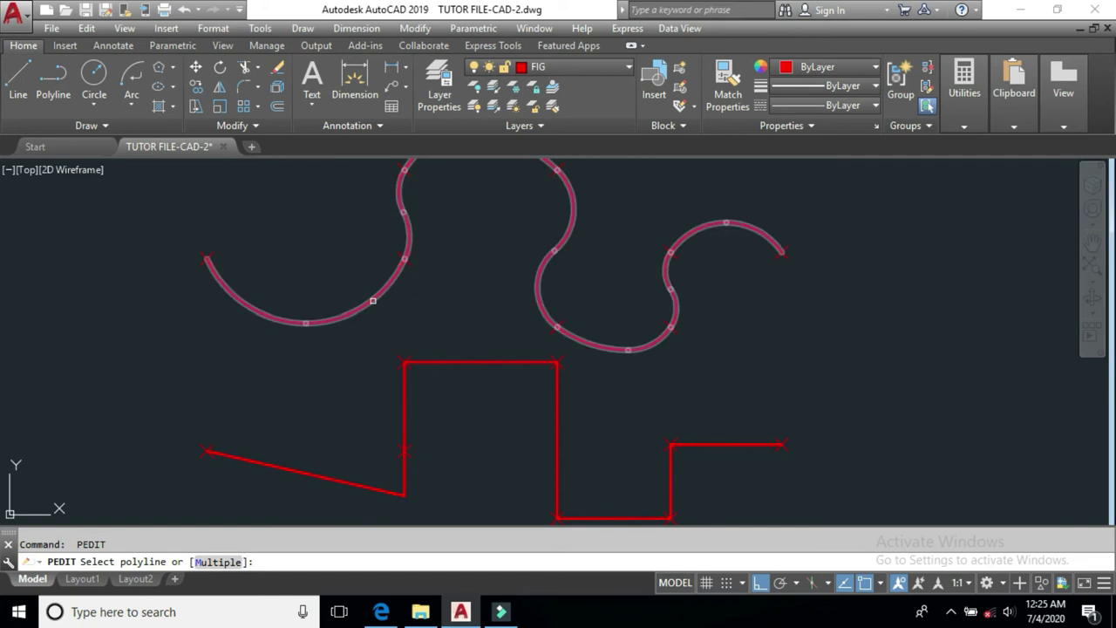
left_click(372, 303)
left_click(422, 562)
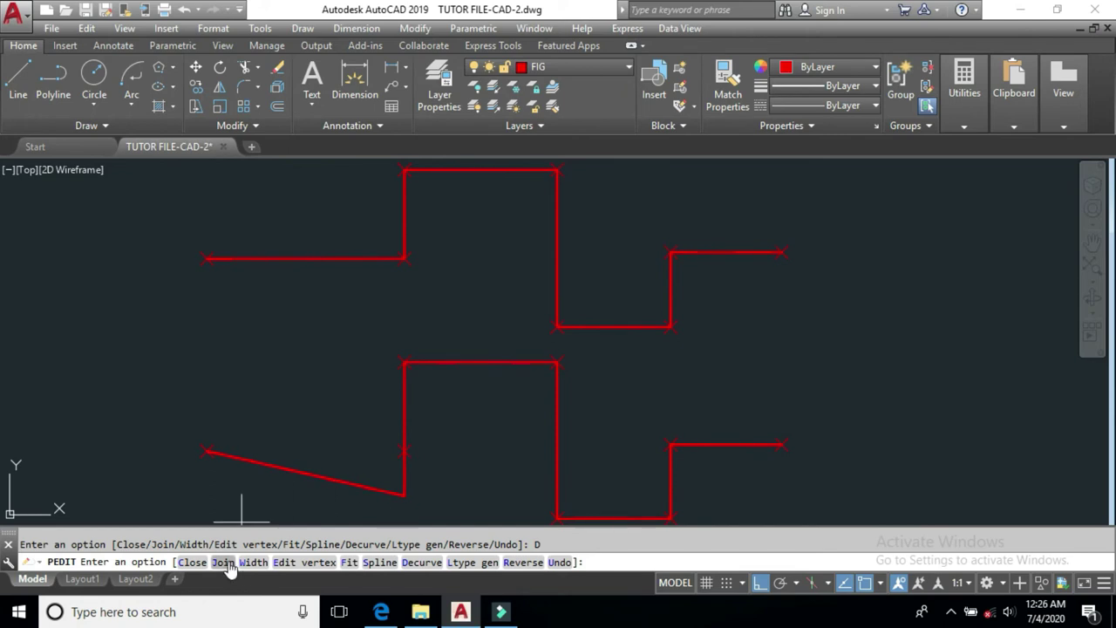
key("Return")
scroll(531, 375, "down", 2)
Draw a new zigzag polyline with a vertical first segment at the upper left.
middle_click_drag(379, 339, 711, 370)
type("pL")
key("Return")
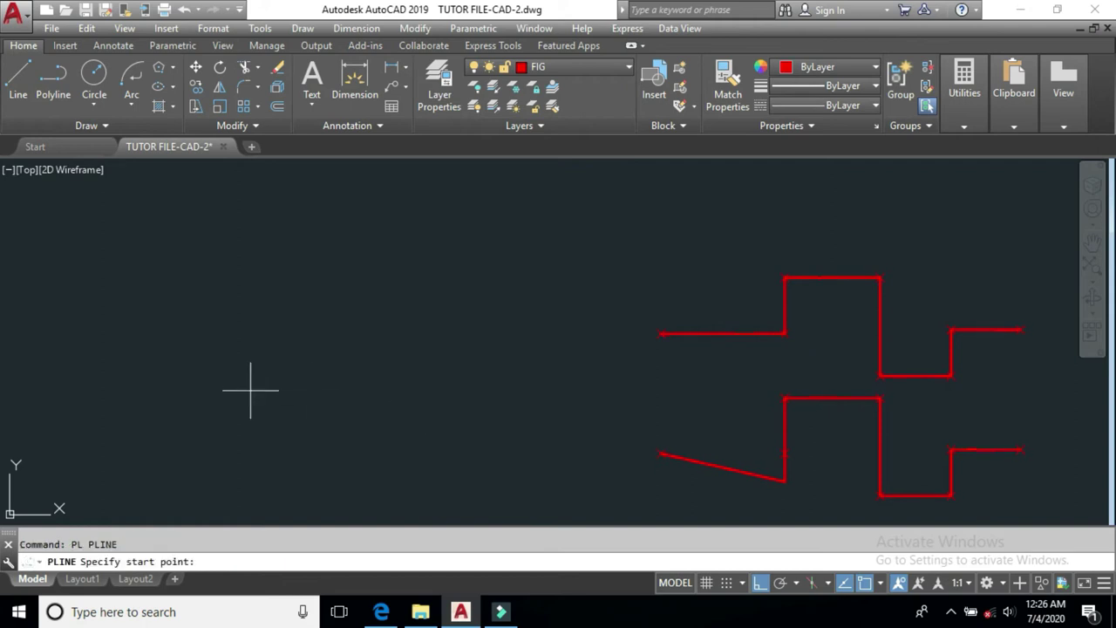
left_click(244, 411)
key("F10")
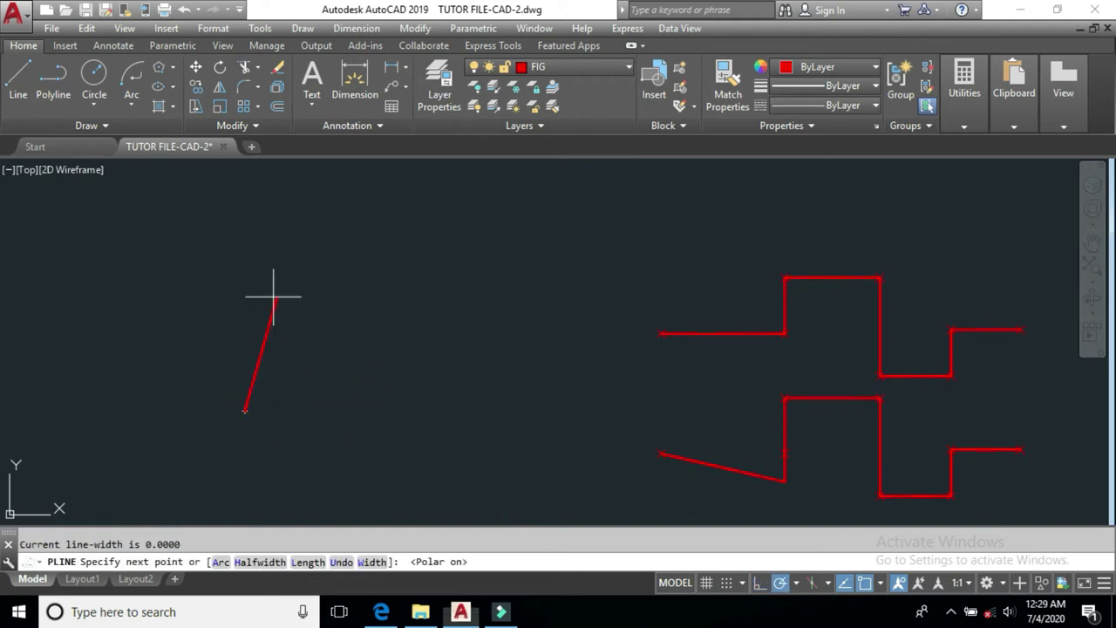
left_click(245, 296)
left_click(330, 341)
left_click(370, 269)
left_click(446, 345)
left_click(489, 266)
left_click(556, 289)
key("Return")
Window-select both stepped polylines and delete them.
middle_click_drag(635, 381, 596, 305)
left_click(600, 180)
left_click(1011, 479)
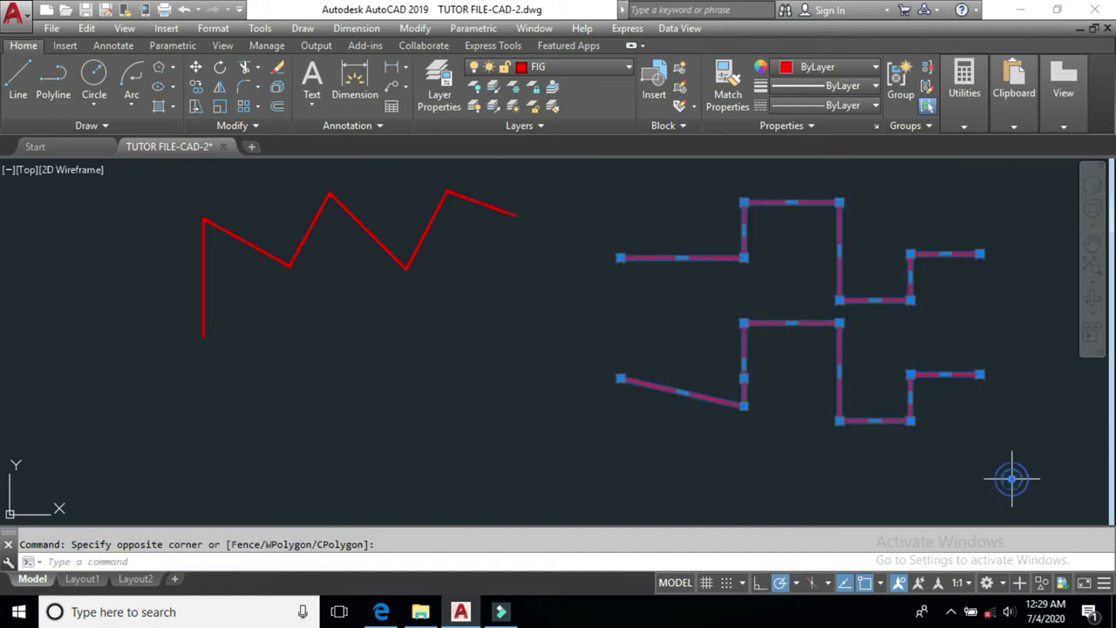
key("Delete")
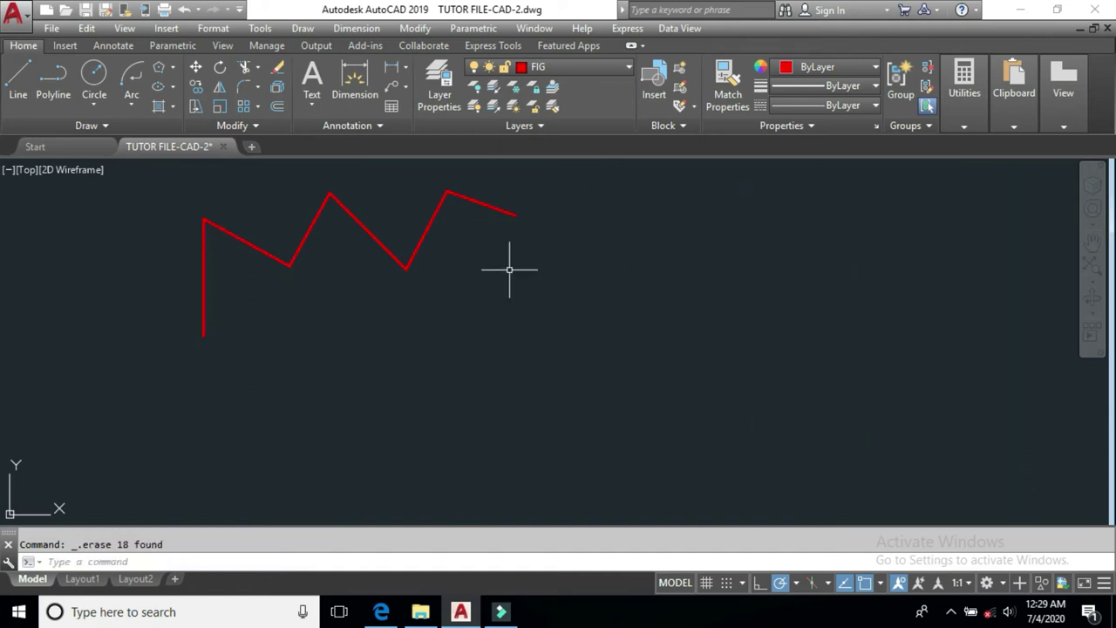
Start a second polyline at the zigzag's right end with three straight segments.
type("PL")
key("Return")
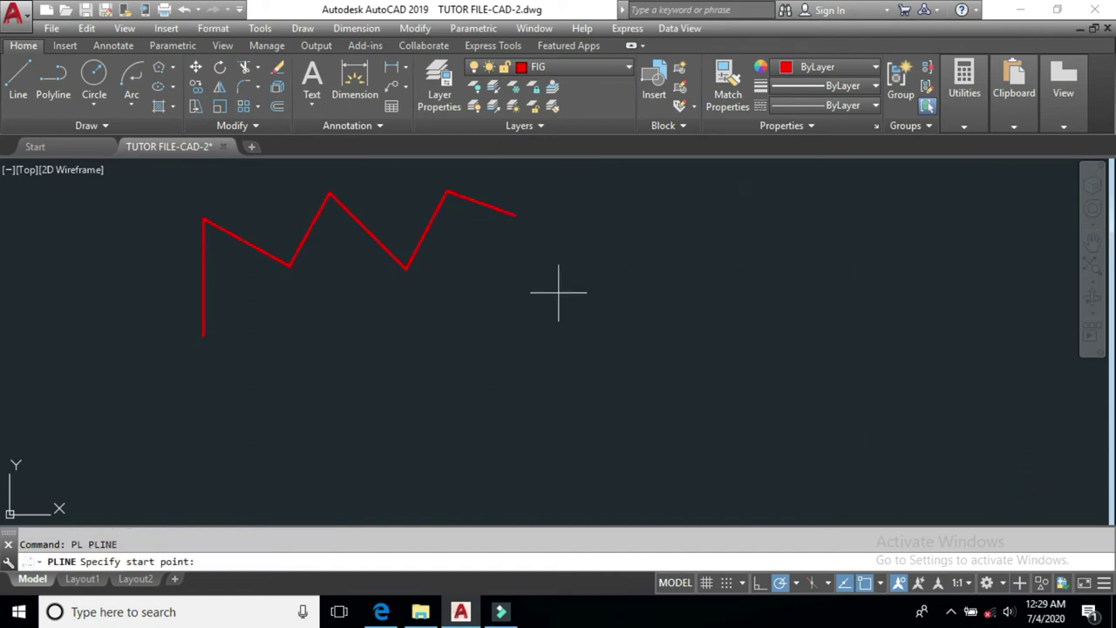
left_click(515, 215)
left_click(495, 280)
left_click(594, 315)
left_click(533, 422)
Finish the polyline with two arc segments forming a curved hook tail.
type("A")
key("Return")
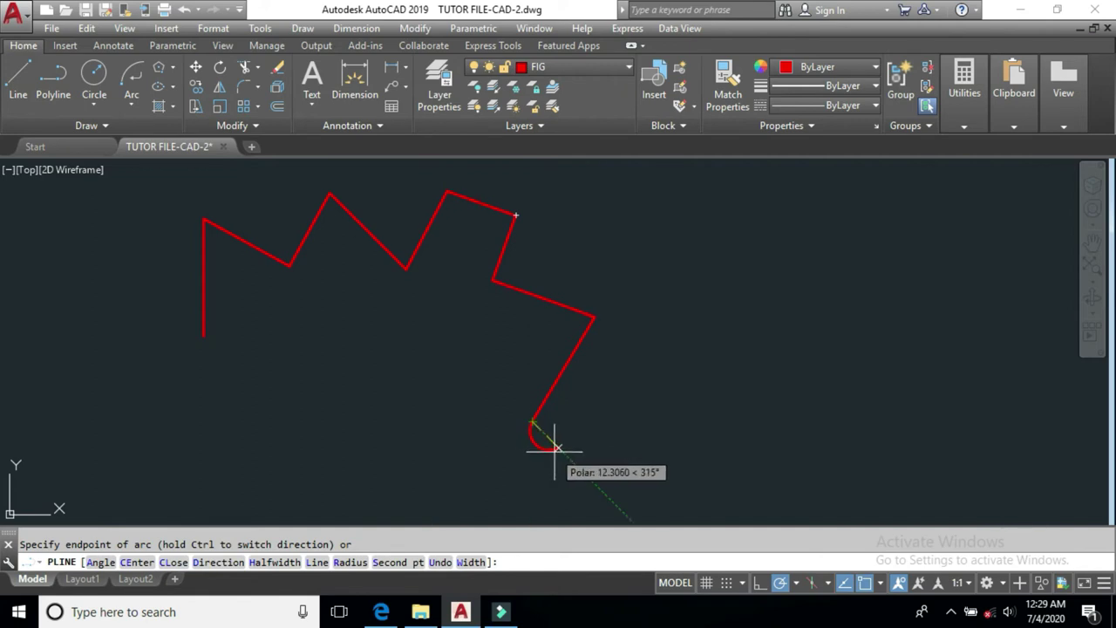
left_click(680, 448)
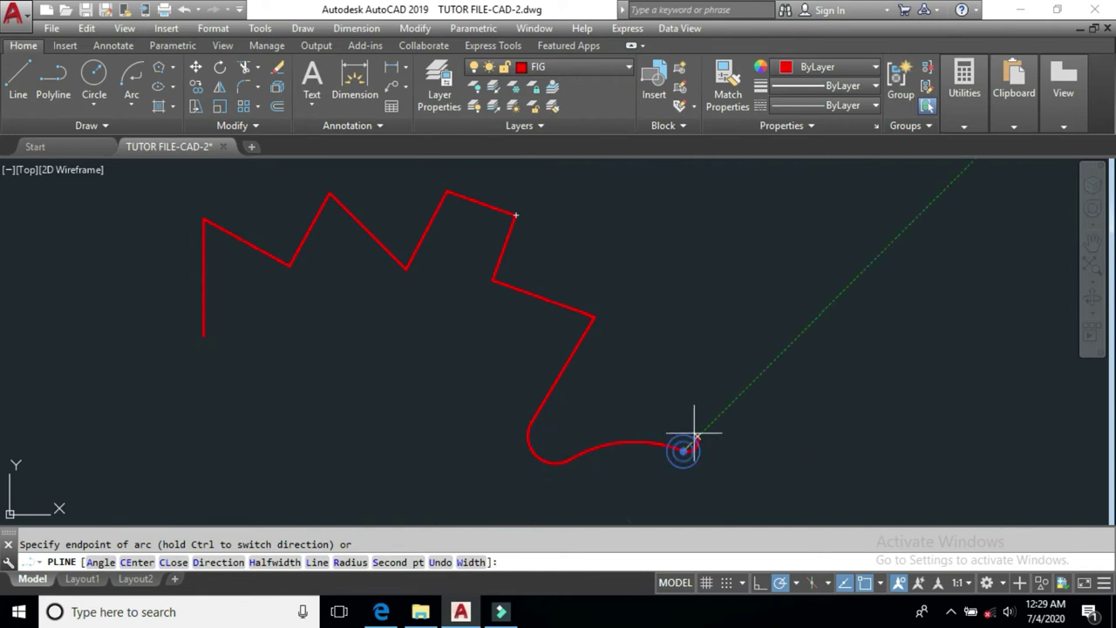
left_click(716, 397)
key("Return")
middle_click_drag(573, 348, 596, 368)
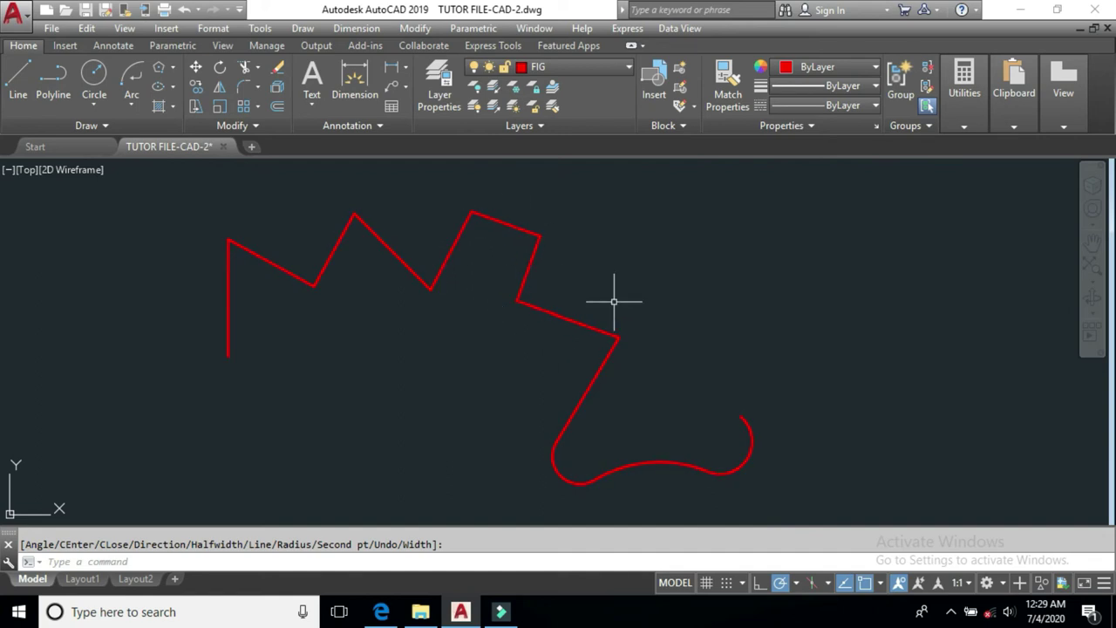
type("PE")
key("Return")
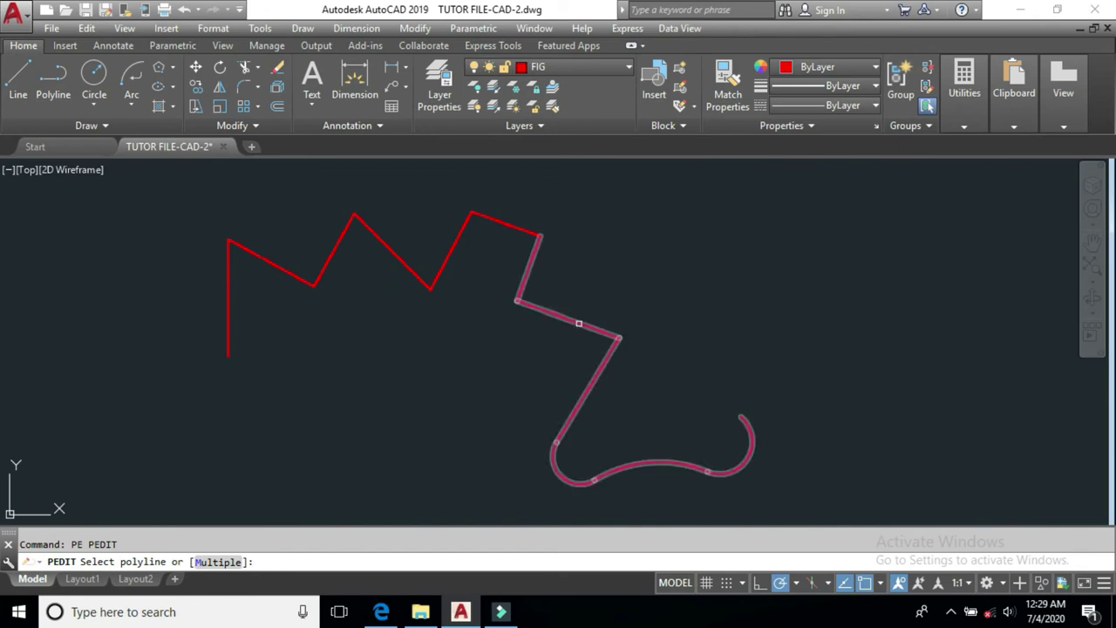
left_click(579, 324)
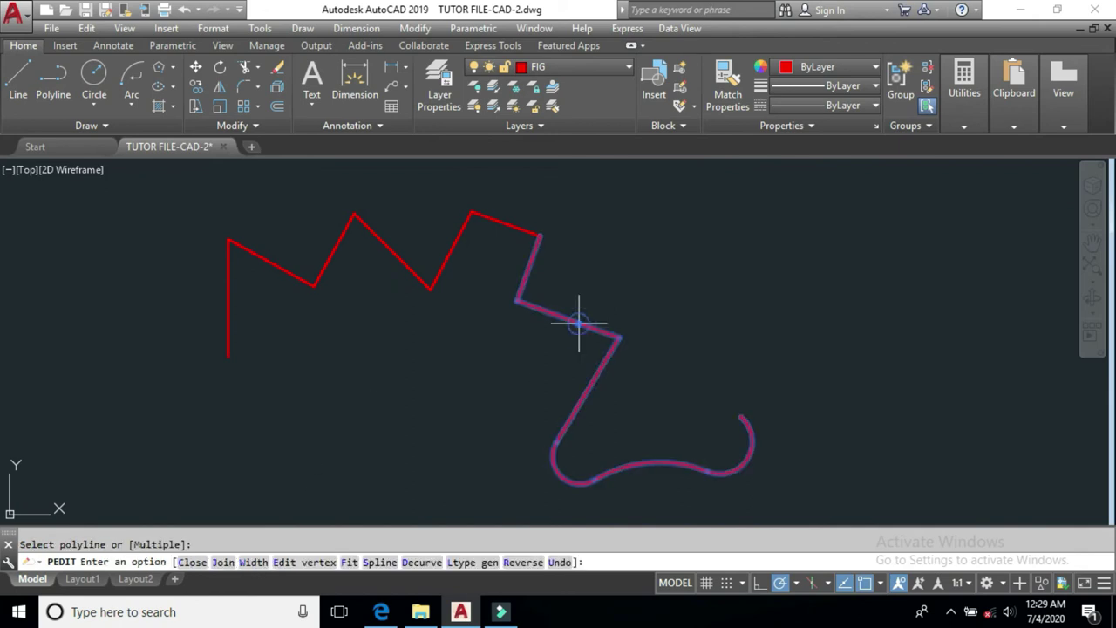
left_click(223, 562)
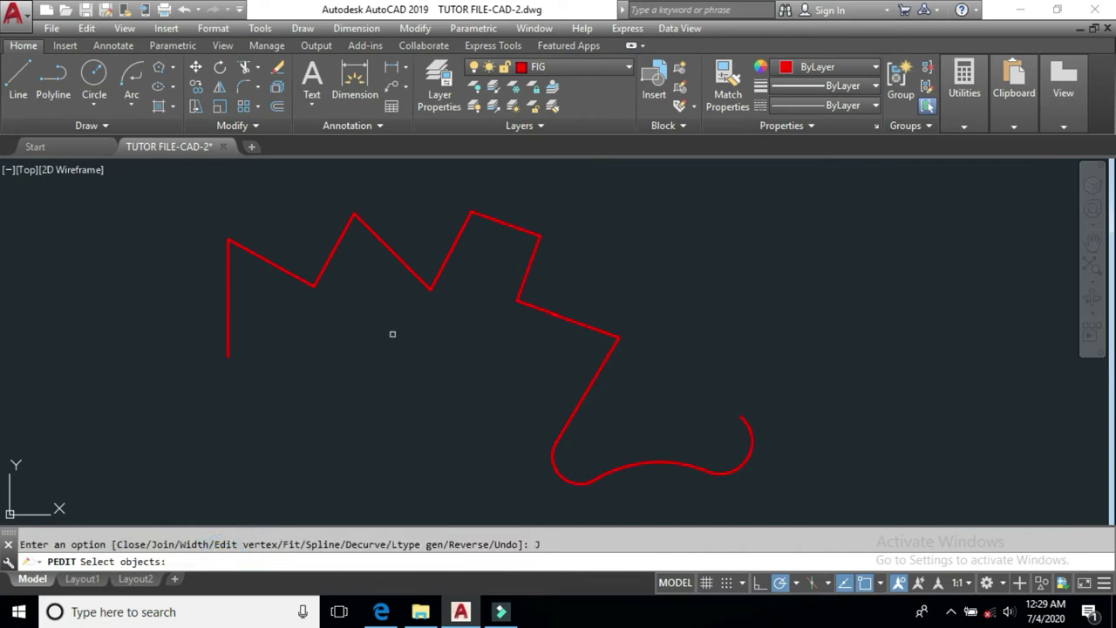
left_click_drag(480, 278, 408, 236)
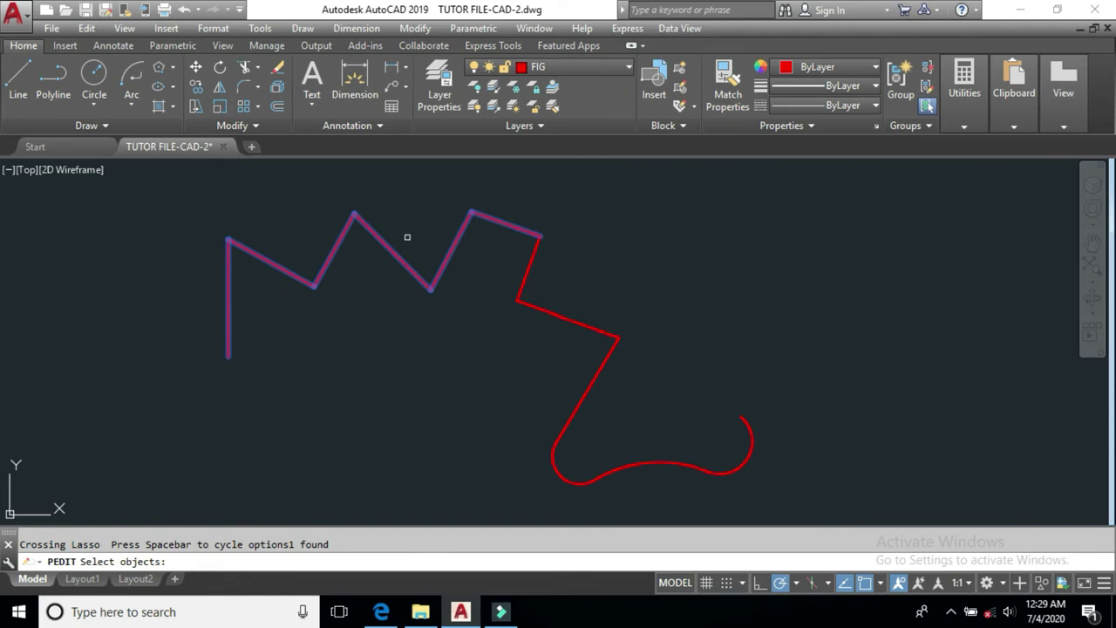
key("Return")
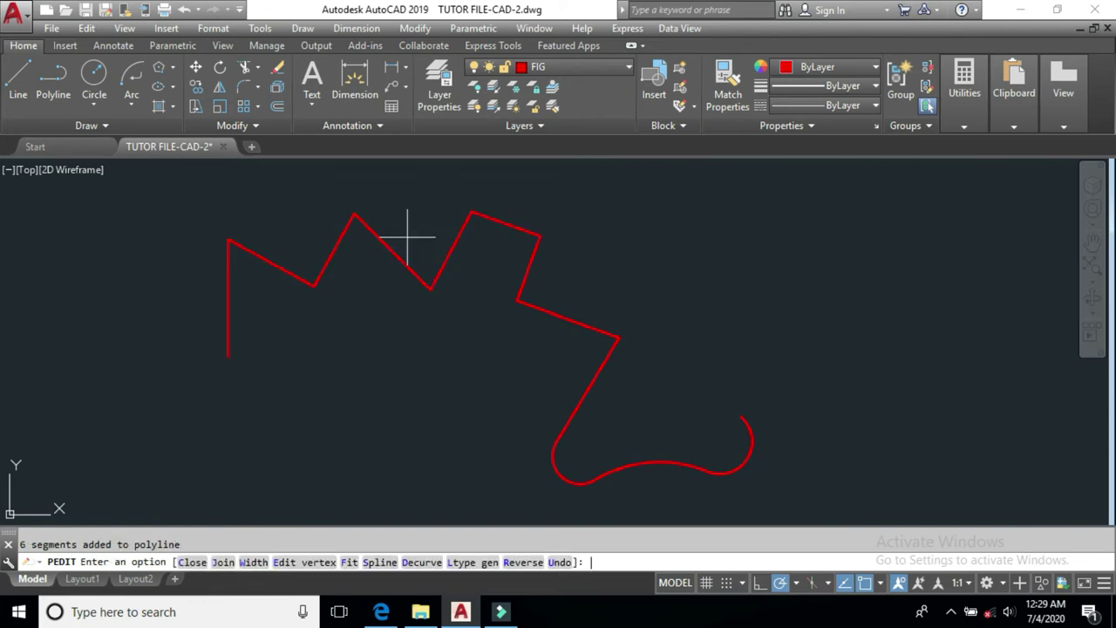
key("Return")
left_click(393, 248)
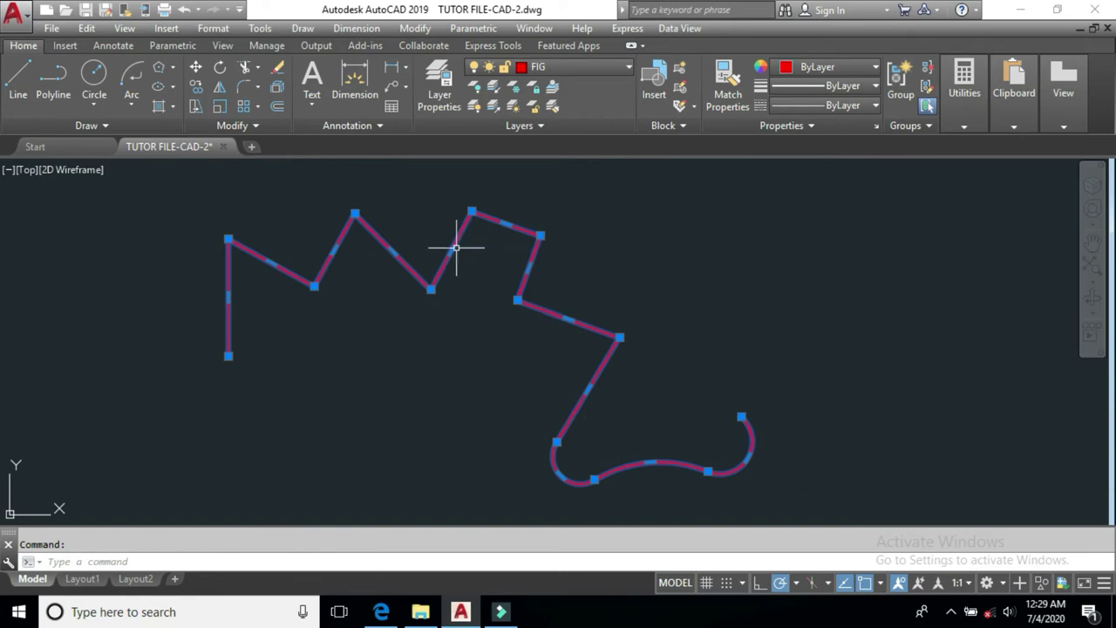
middle_click_drag(506, 321, 525, 323)
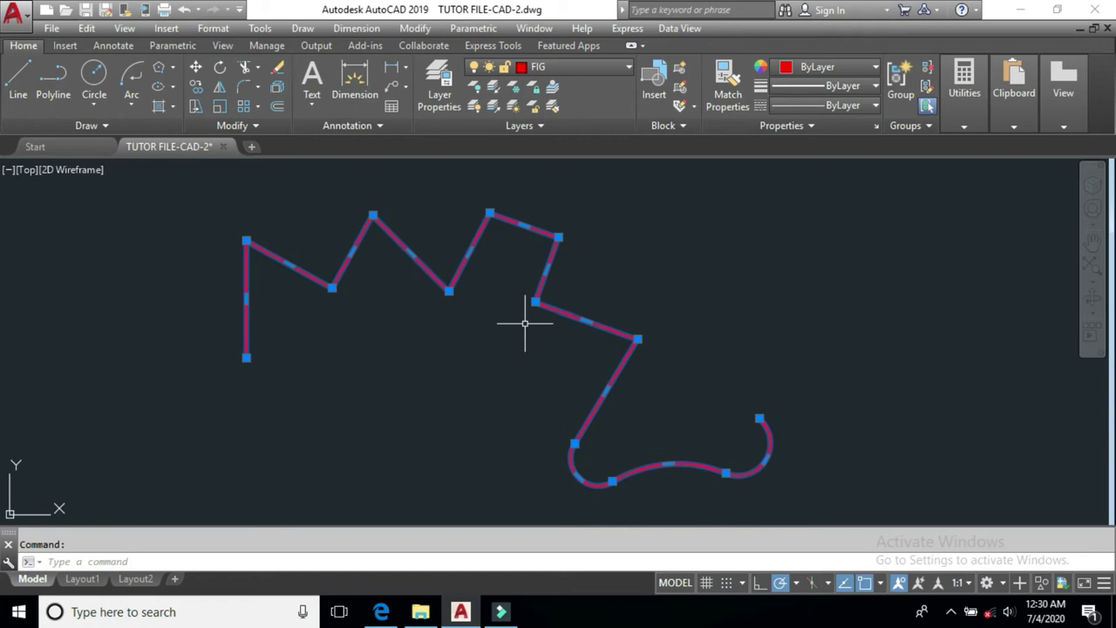
key("ctrl+z")
key("ctrl+z")
key("ctrl+z")
key("ctrl+z")
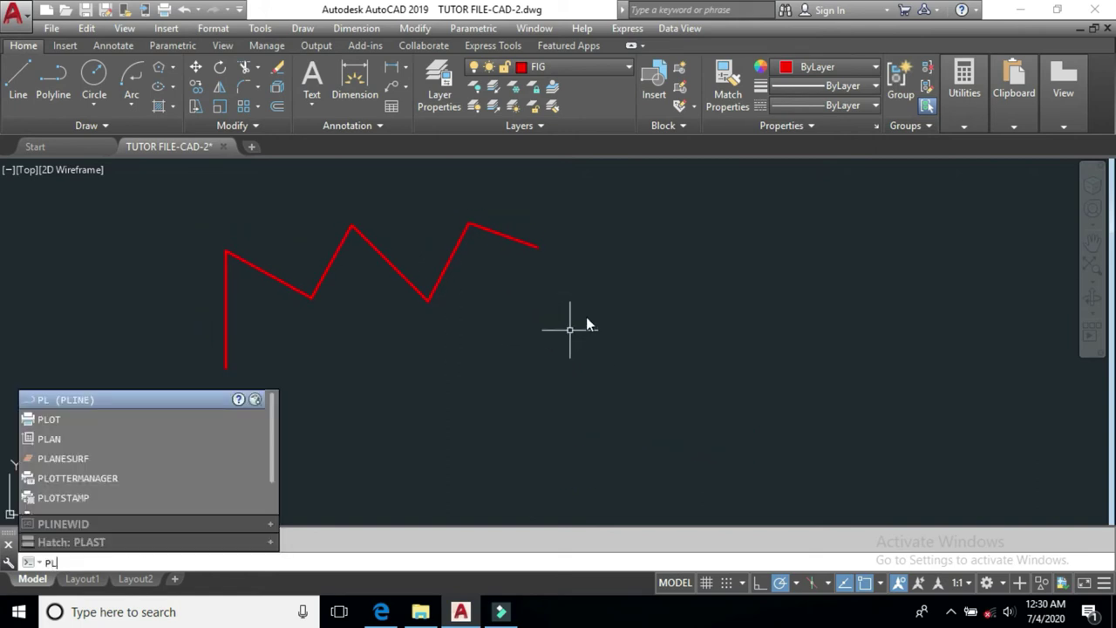
Draw a separate four-vertex straight polyline starting just below the zigzag's right end, leaving a gap.
key("Return")
left_click(553, 276)
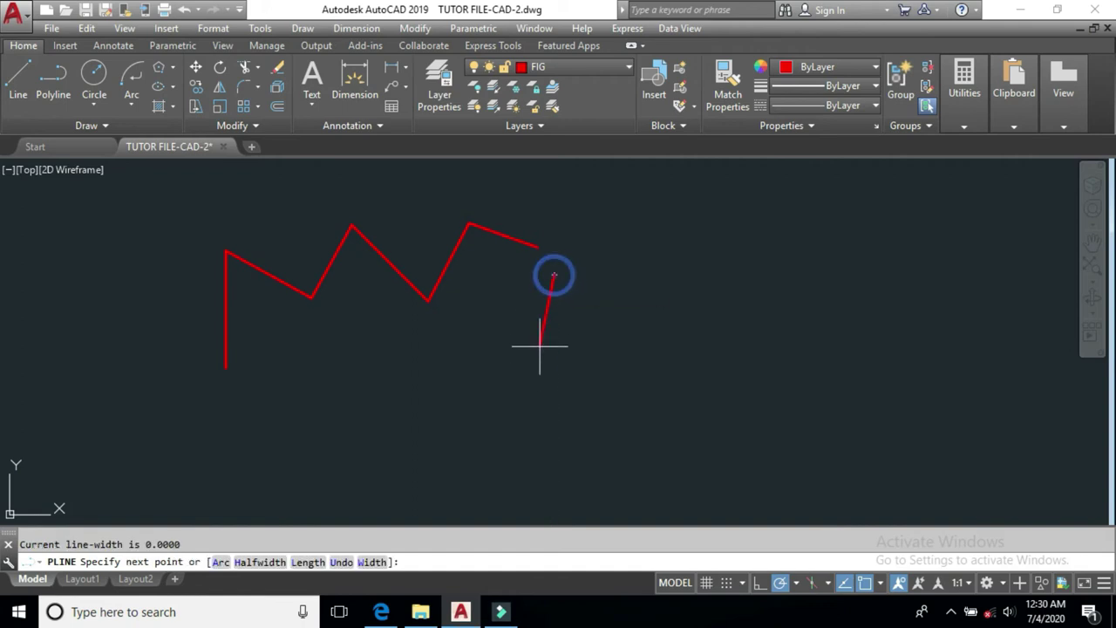
left_click(533, 392)
left_click(635, 452)
left_click(671, 388)
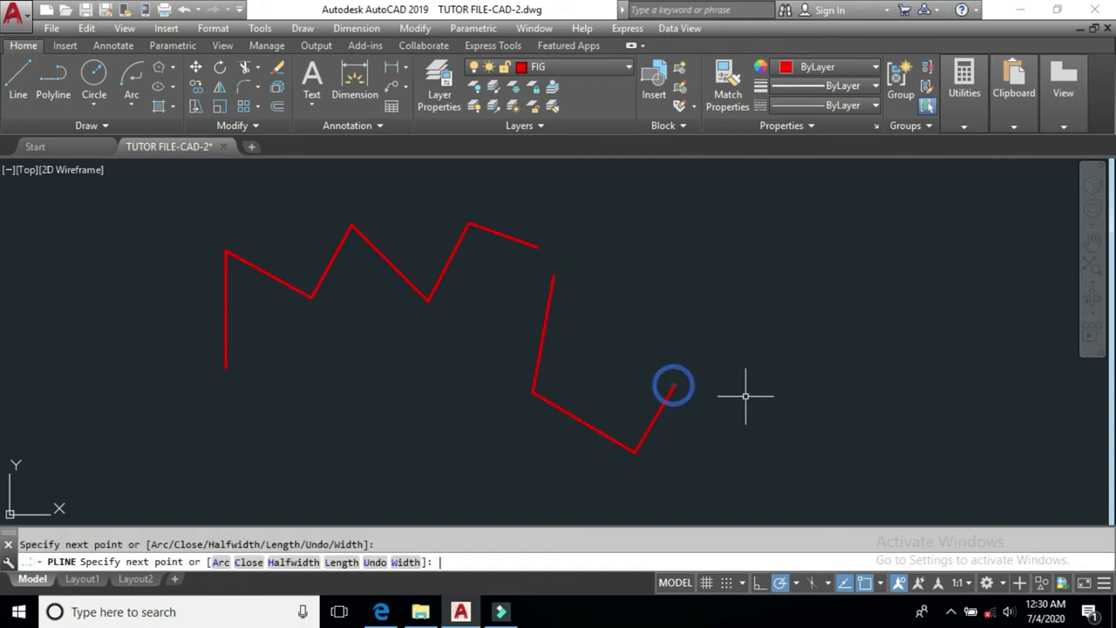
key("Return")
scroll(612, 340, "up", 2)
middle_click_drag(571, 301, 575, 294)
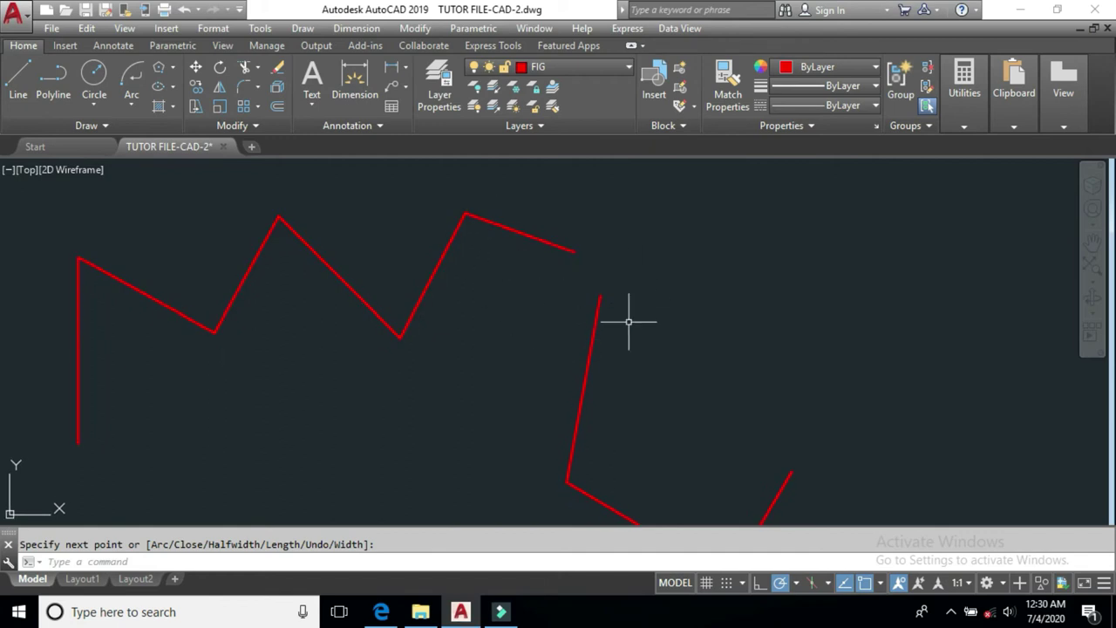
type("PE")
key("Return")
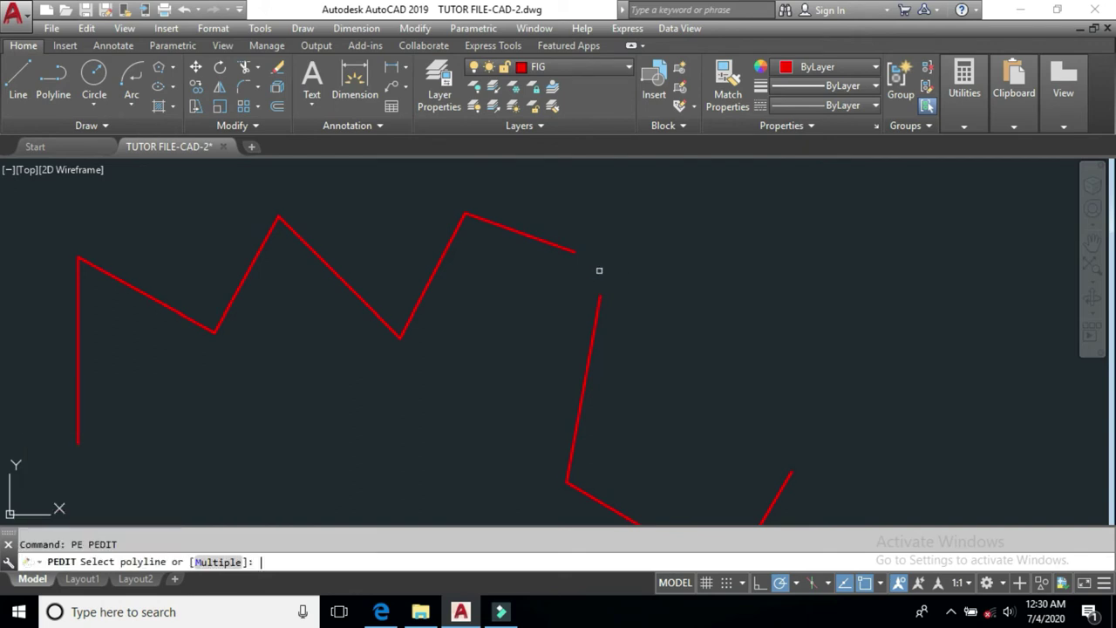
Pick both polylines via Multiple, choose Join, and bring up the Jointype choices.
left_click(234, 562)
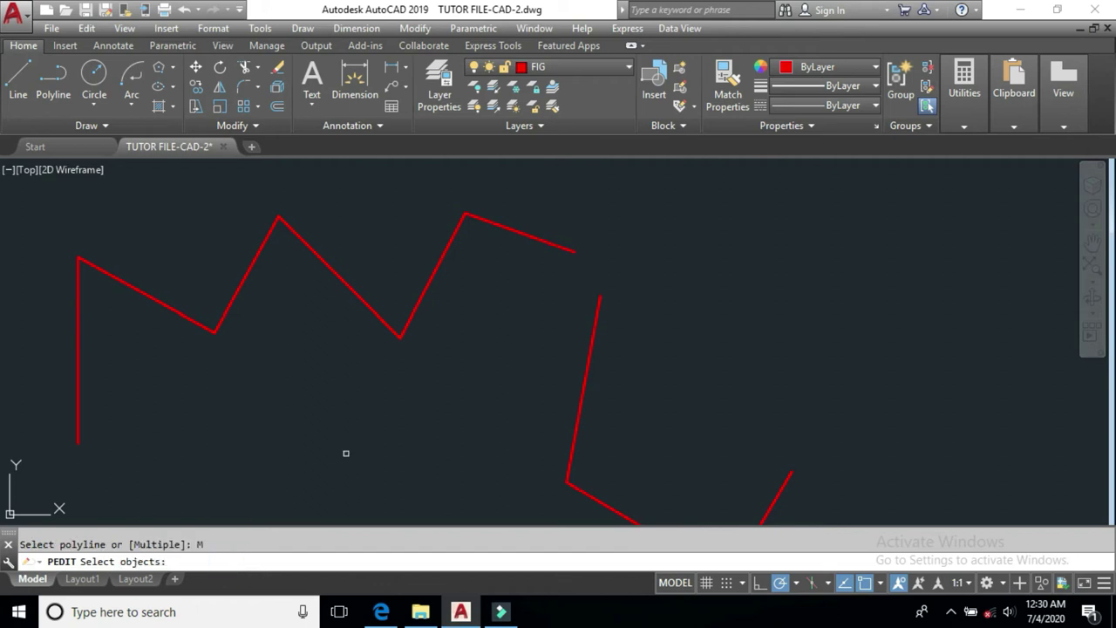
left_click(598, 305)
left_click(567, 249)
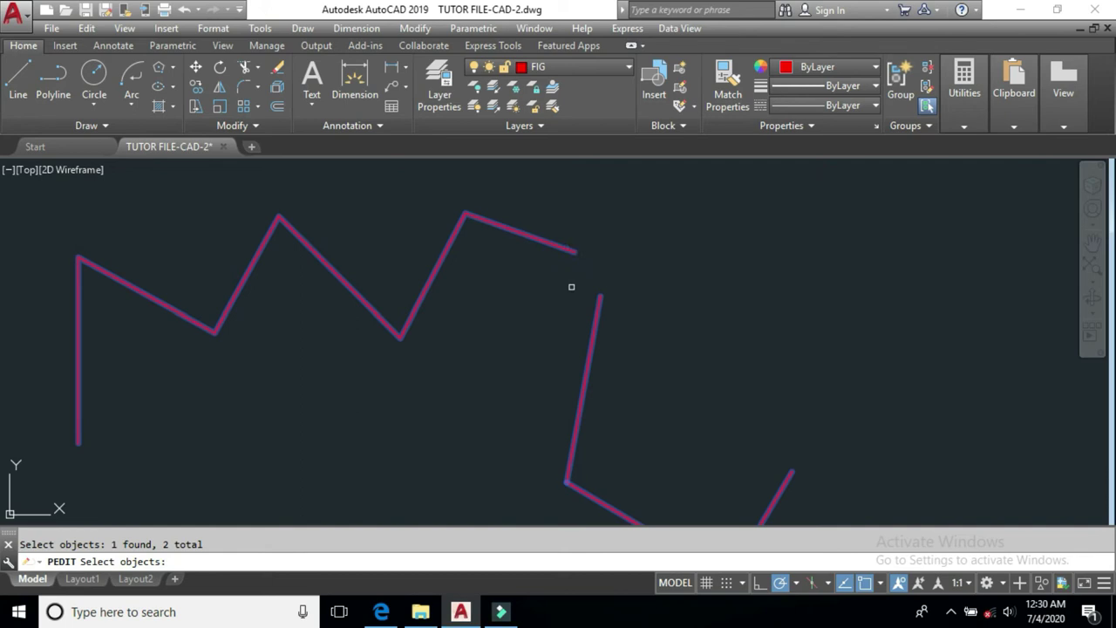
key("Return")
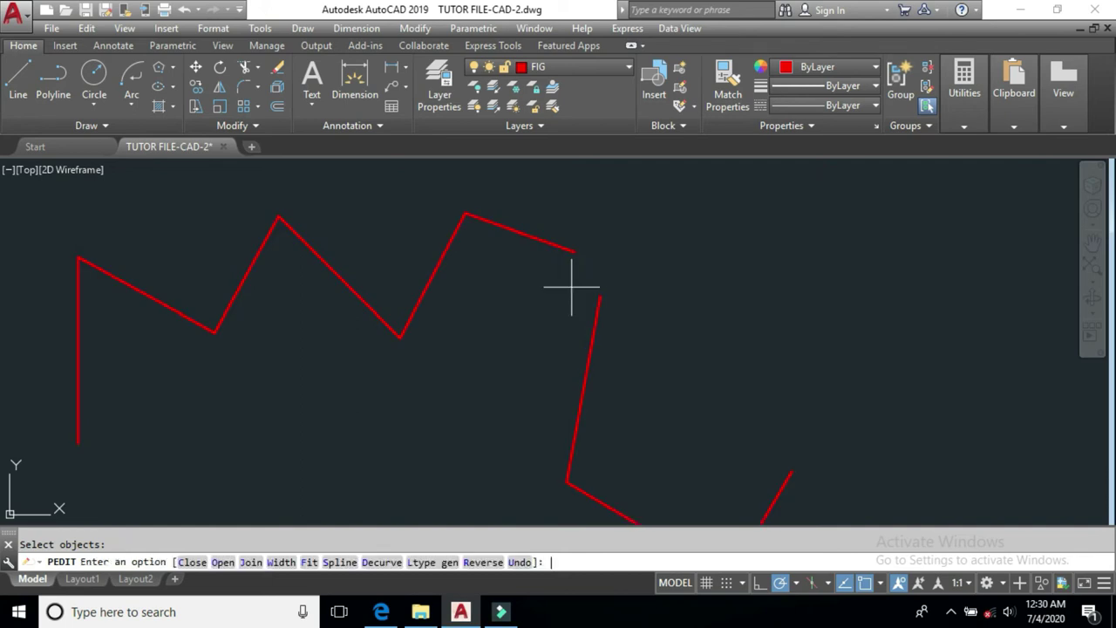
left_click(259, 563)
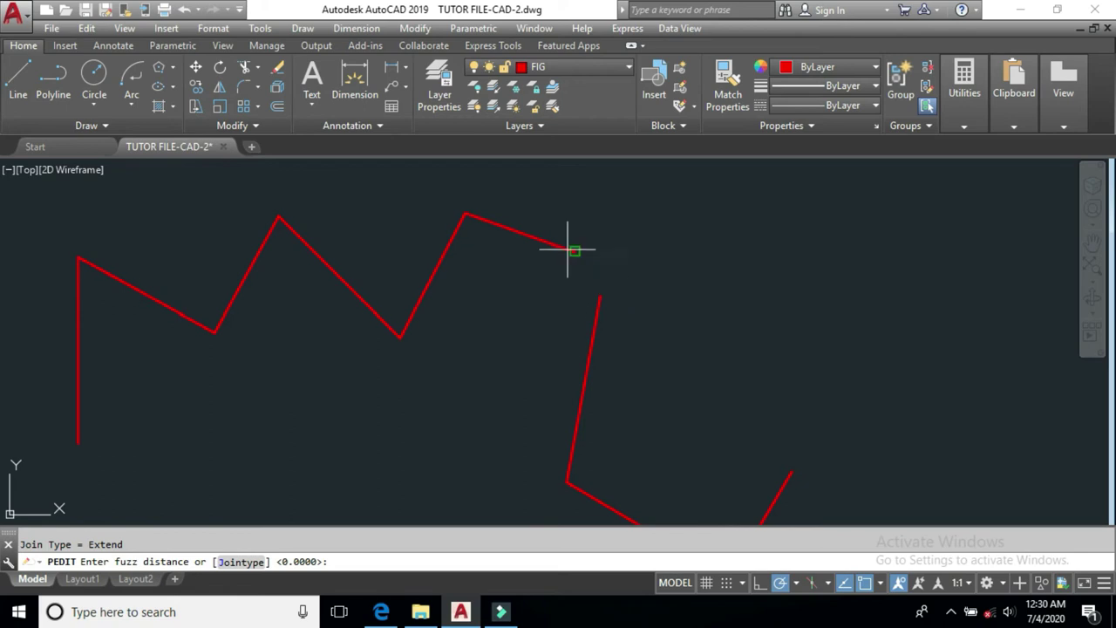
left_click(241, 562)
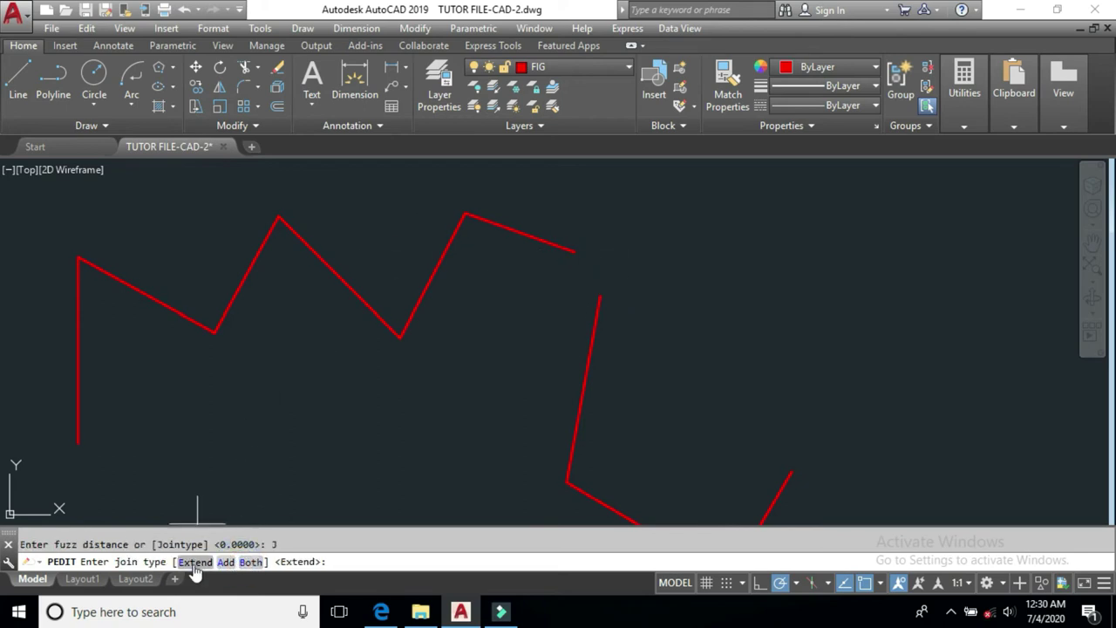
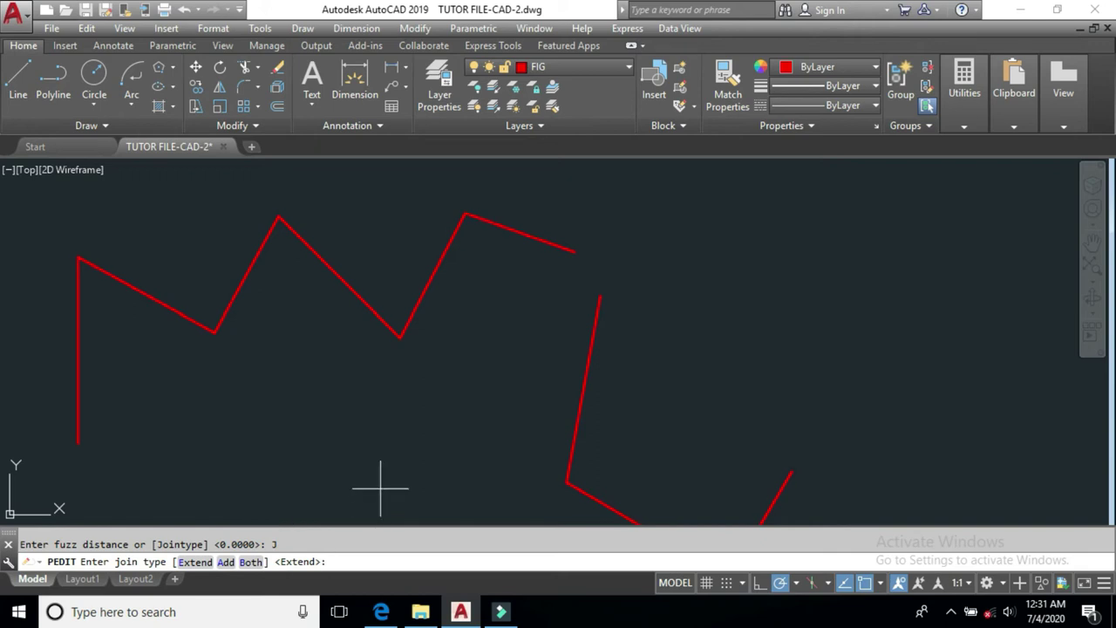
Finish the first PEDIT join with a picked fuzz distance, then undo it.
key("Return")
left_click(619, 207)
left_click(674, 291)
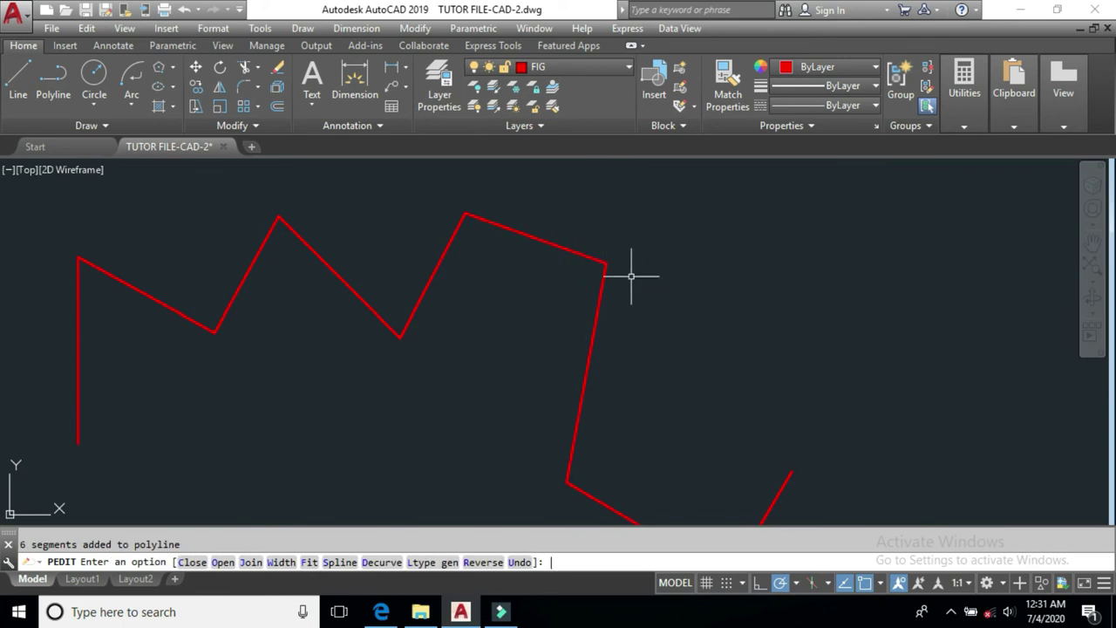
key("Return")
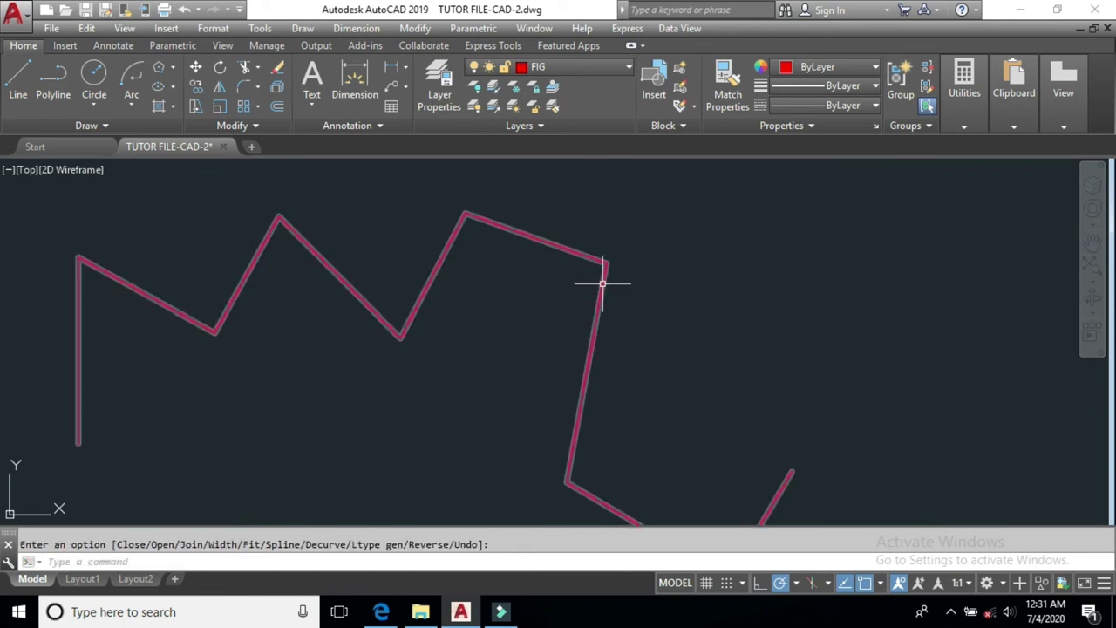
key("ctrl+z")
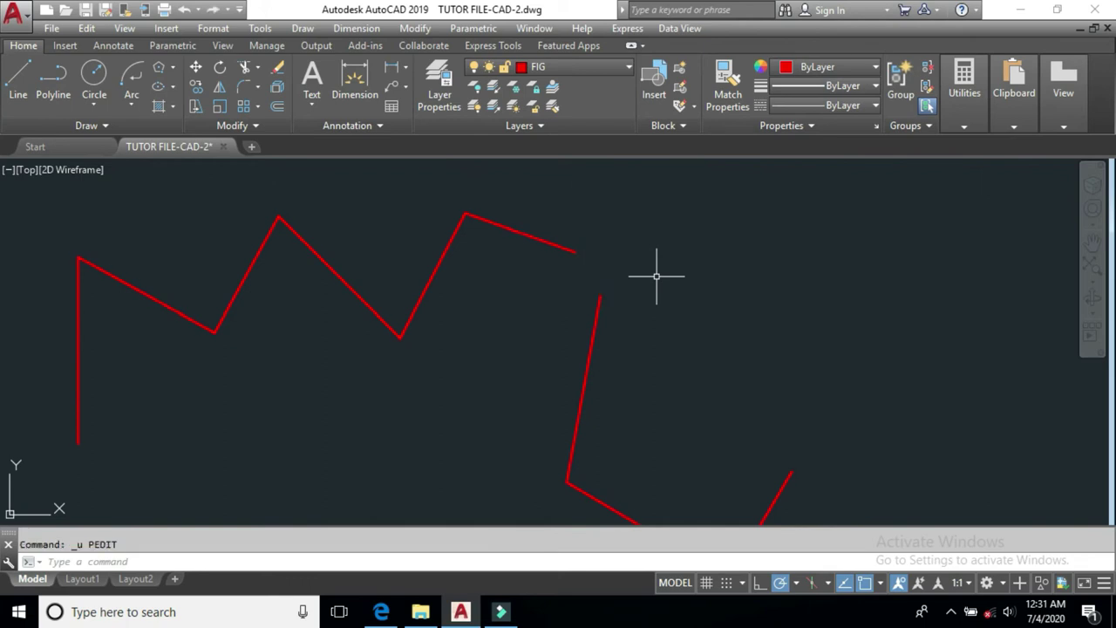
Start PEDIT with Multiple and window-select the red zigzag figure.
type("PE")
key("Return")
left_click(241, 561)
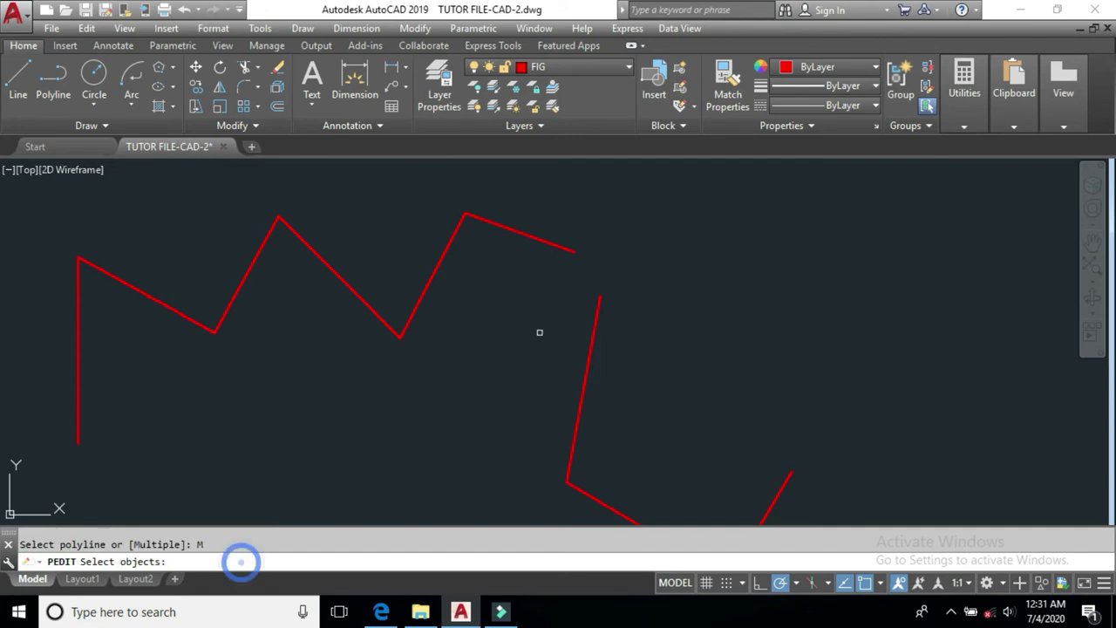
left_click_drag(702, 209, 610, 290)
left_click(662, 192)
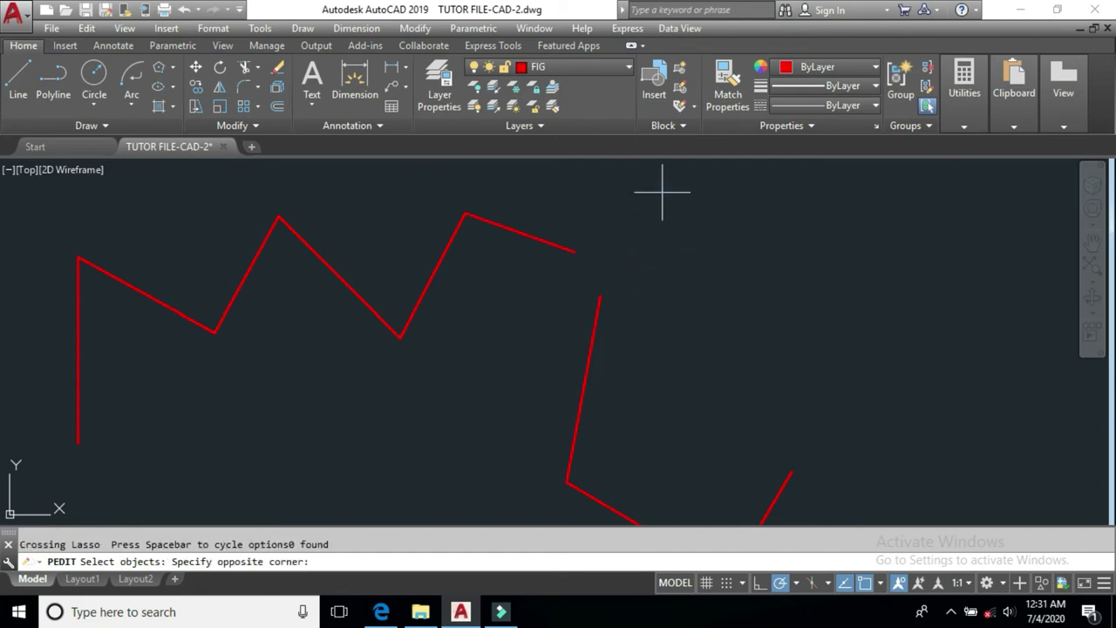
left_click(510, 356)
key("Return")
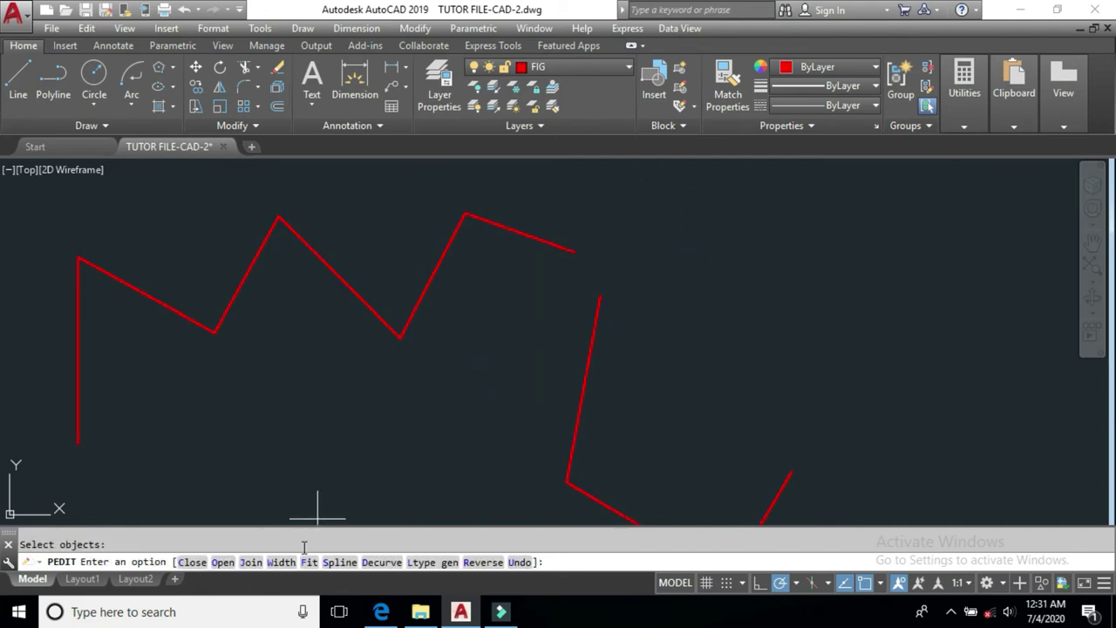
Join the segments using the Add join type, accepting the fuzz distance.
left_click(250, 561)
left_click(242, 561)
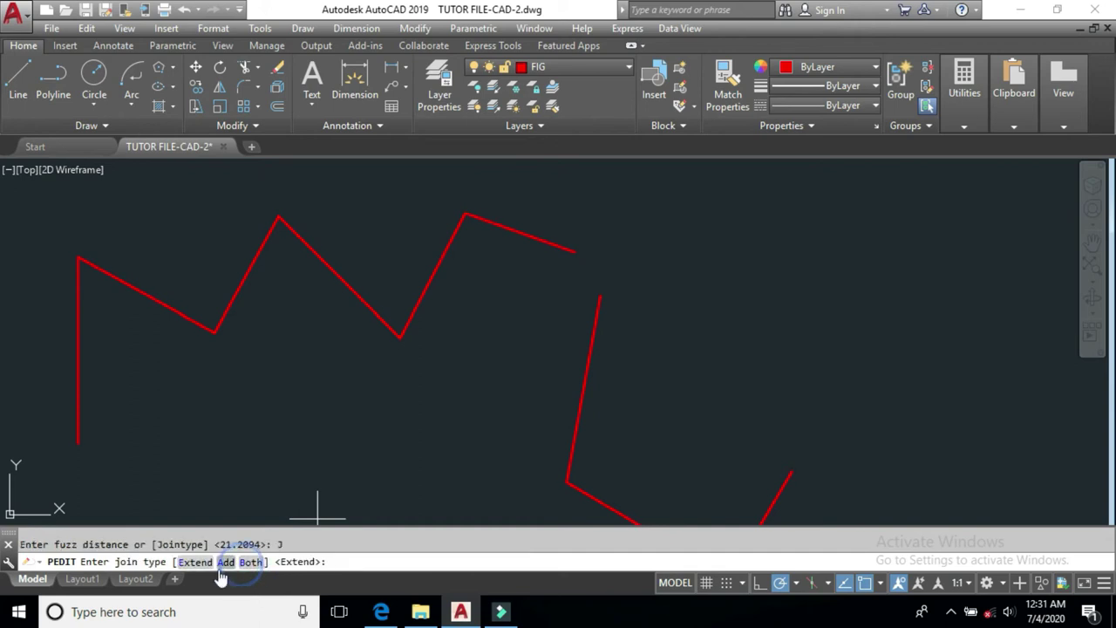
left_click(225, 561)
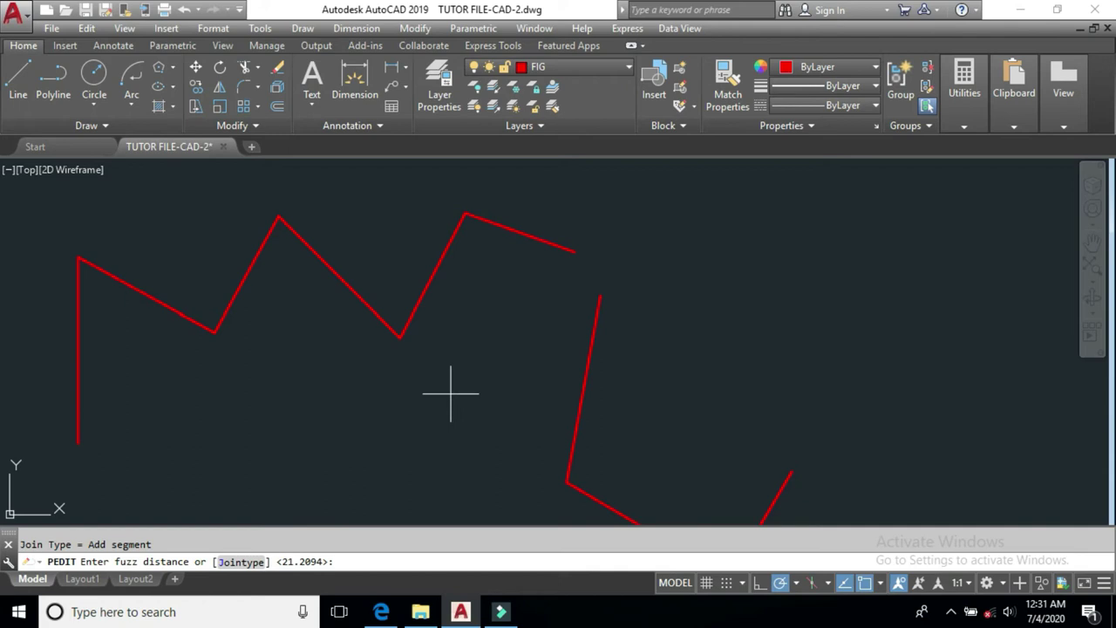
key("Return")
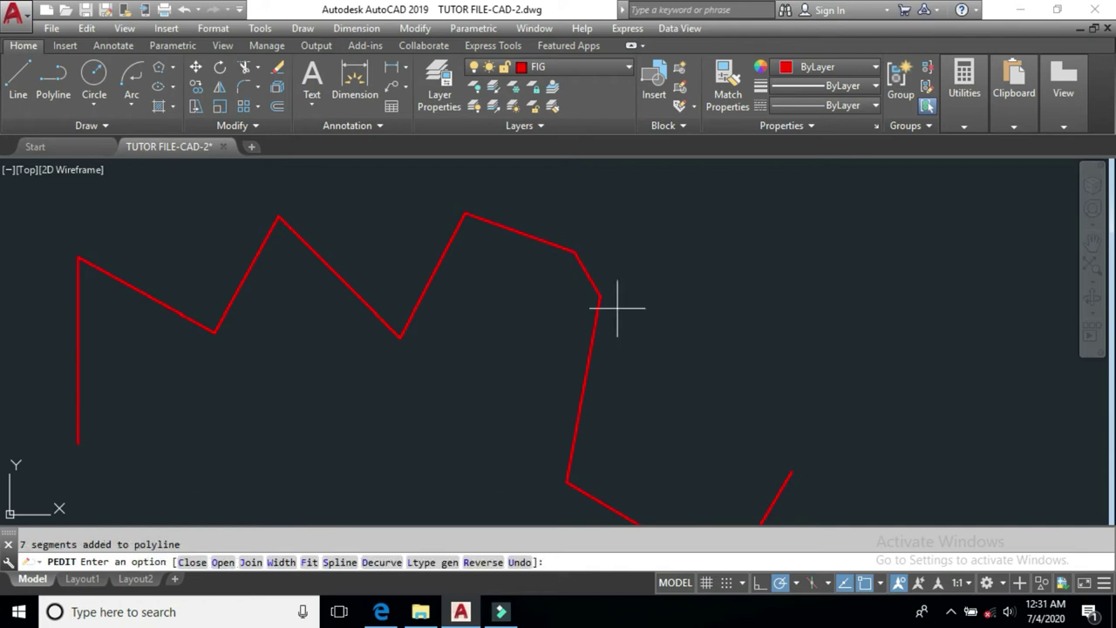
key("Return")
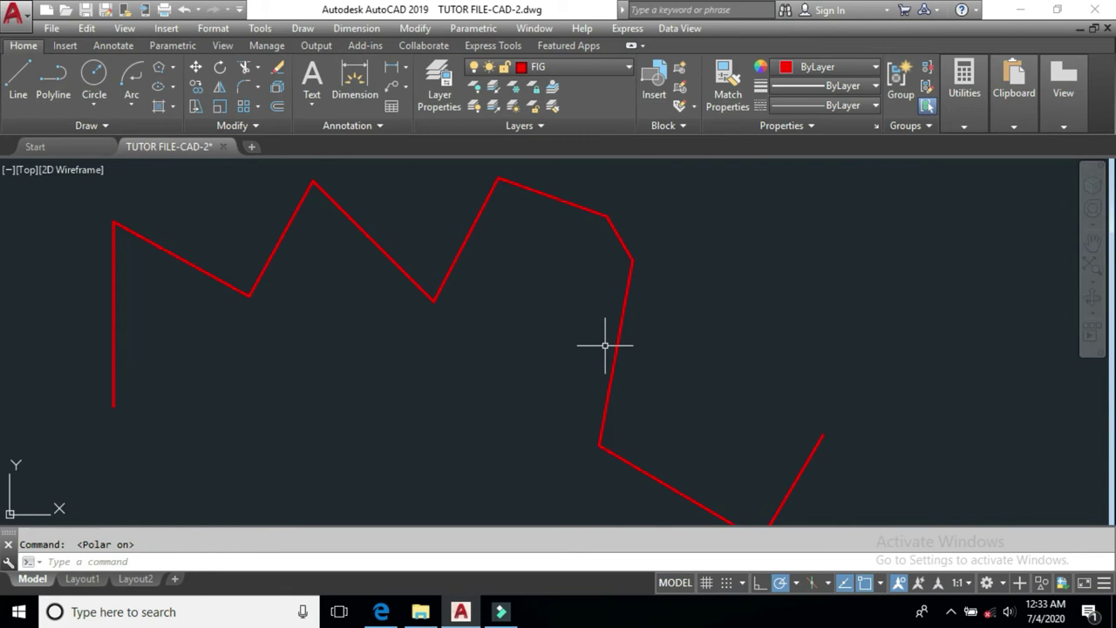
Crossing-select the old red polyline and delete it.
left_click(789, 214)
left_click(355, 356)
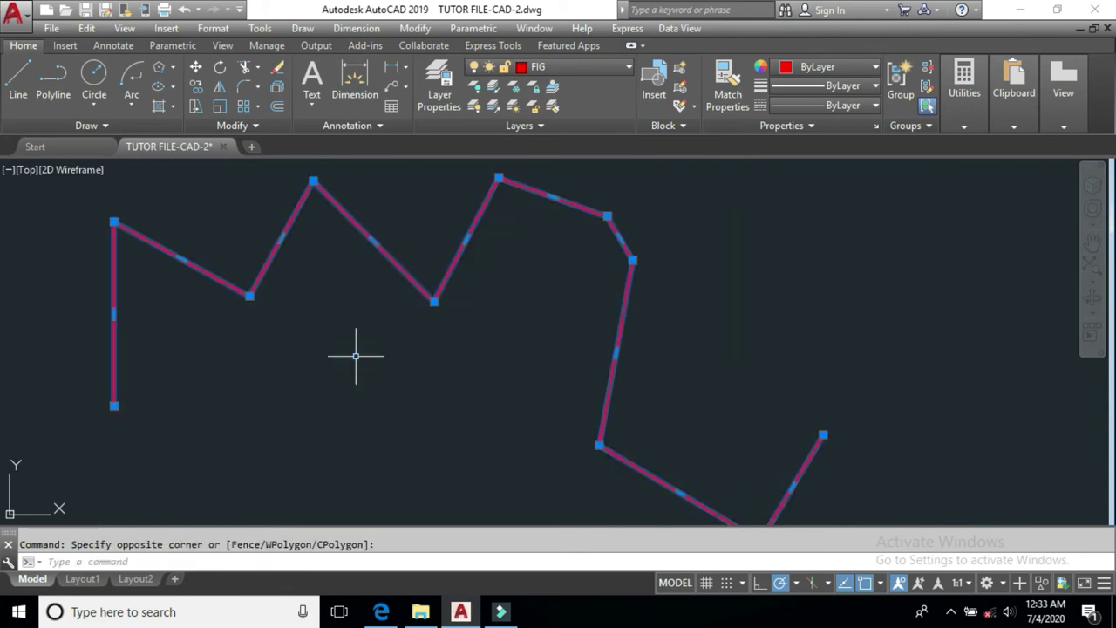
key("Delete")
type("p")
key("BackSpace")
Draw a new six-segment red zigzag with LINE.
type("L")
key("Return")
left_click(267, 405)
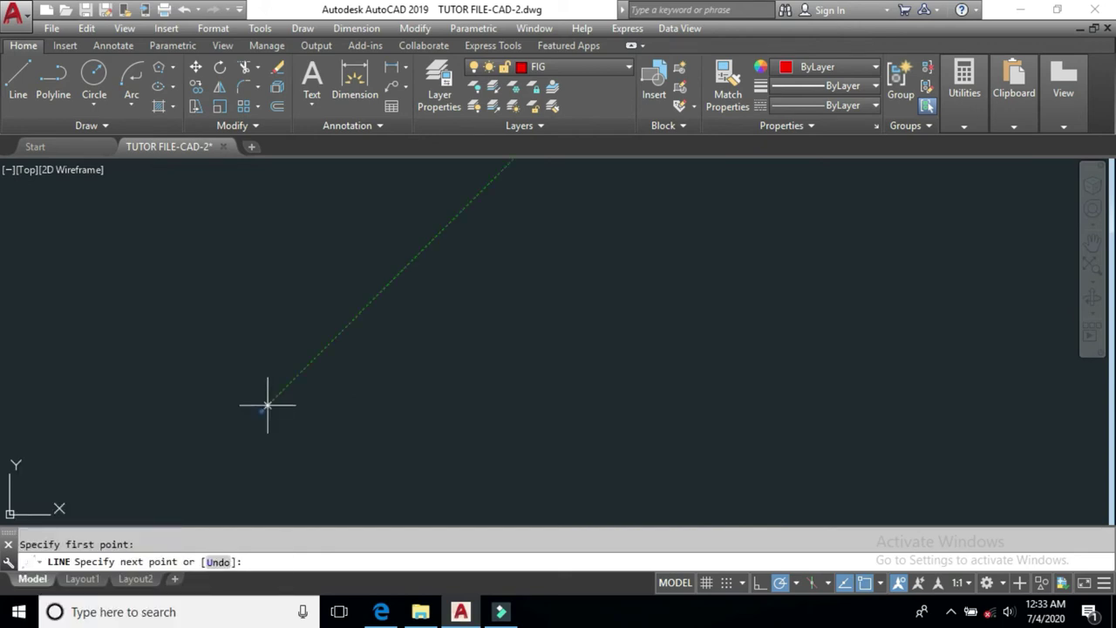
left_click(338, 335)
left_click(409, 393)
left_click(450, 316)
left_click(531, 373)
left_click(575, 310)
left_click(657, 355)
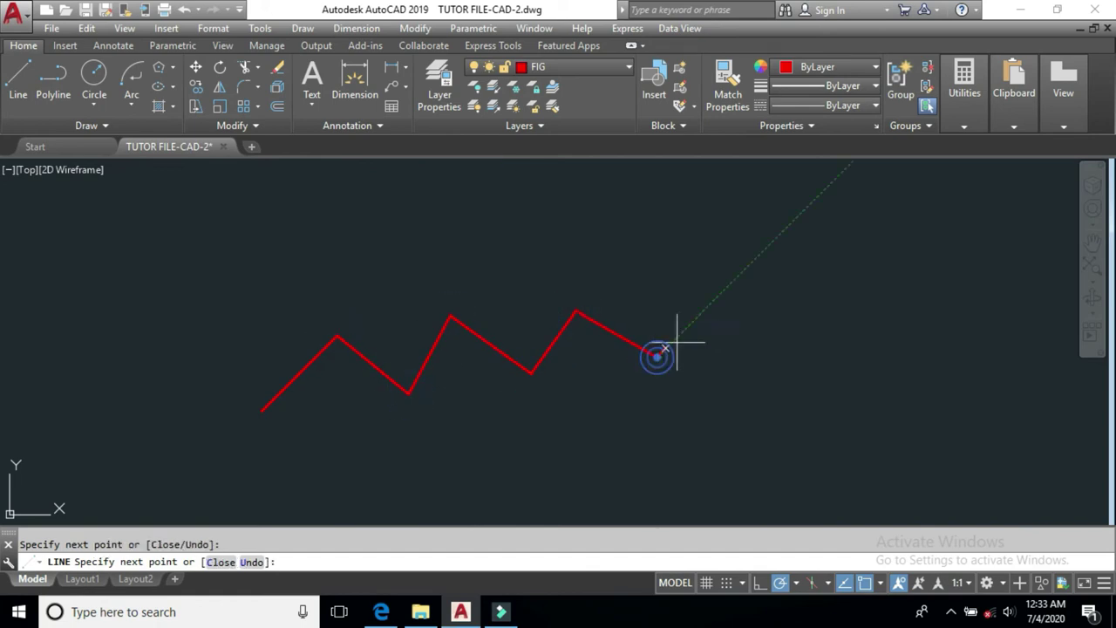
key("Return")
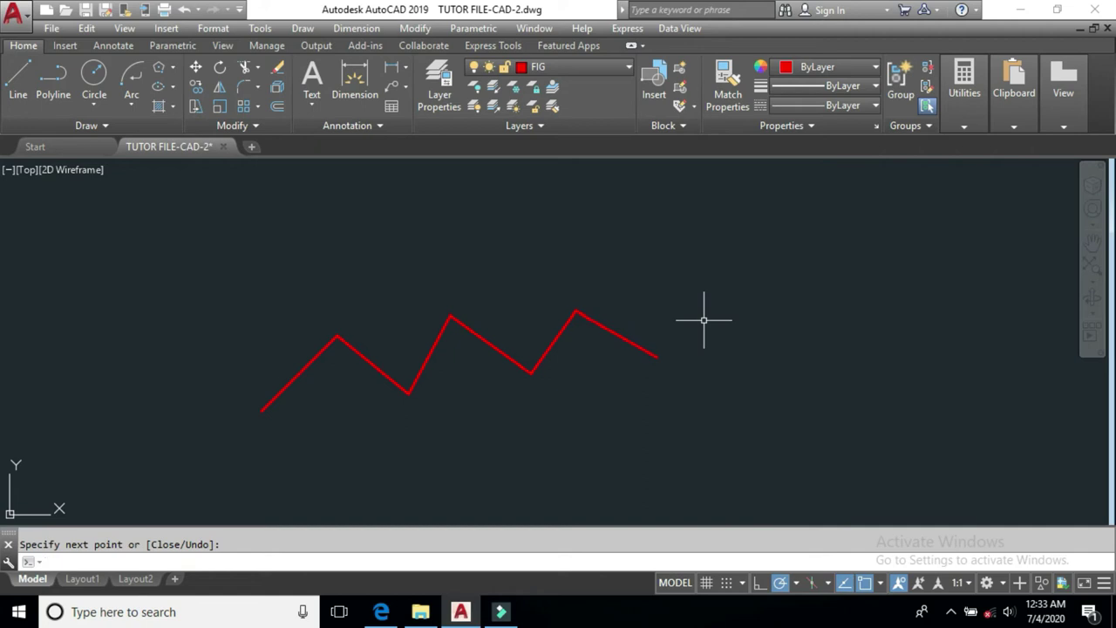
Draw a three-point arc from the zigzag's right end, curving down and back up.
middle_click_drag(685, 394, 633, 381)
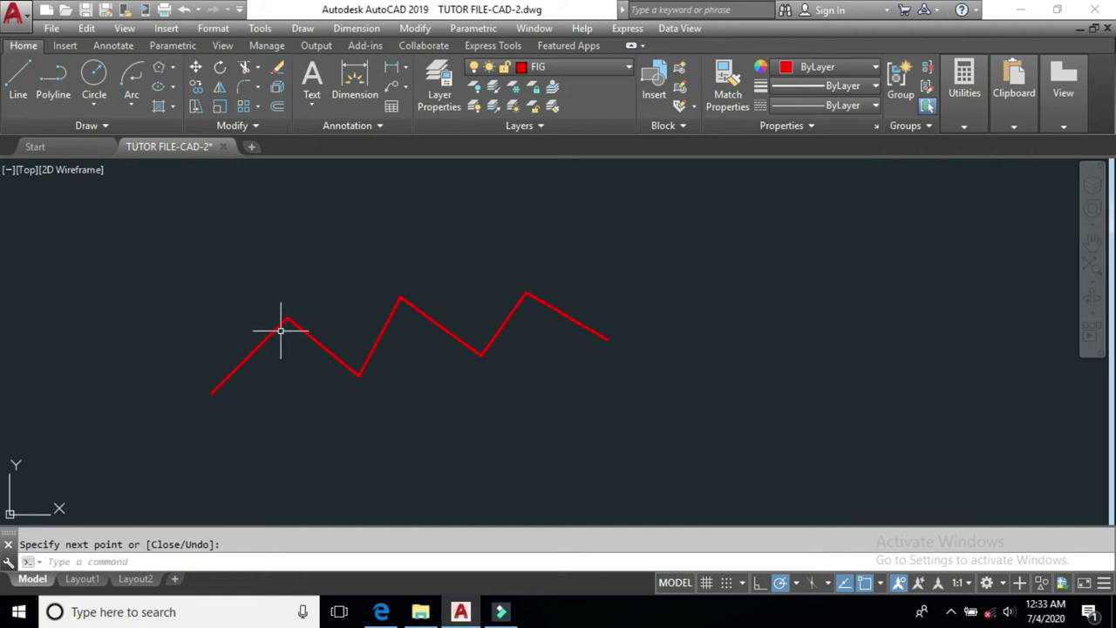
left_click(281, 330)
left_click(374, 348)
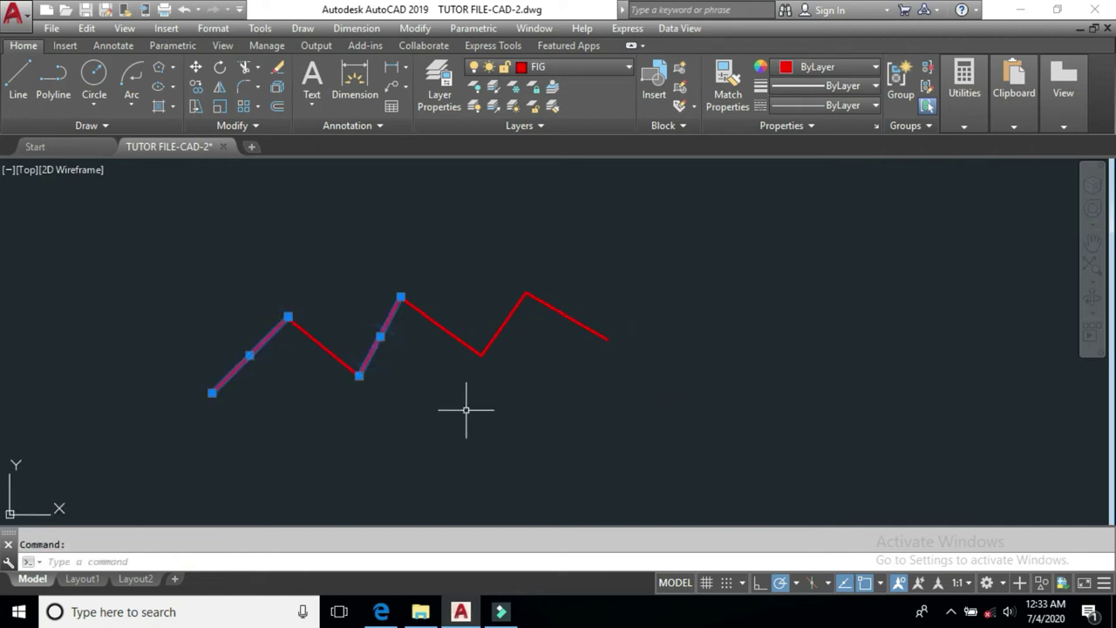
key("Escape")
type("A")
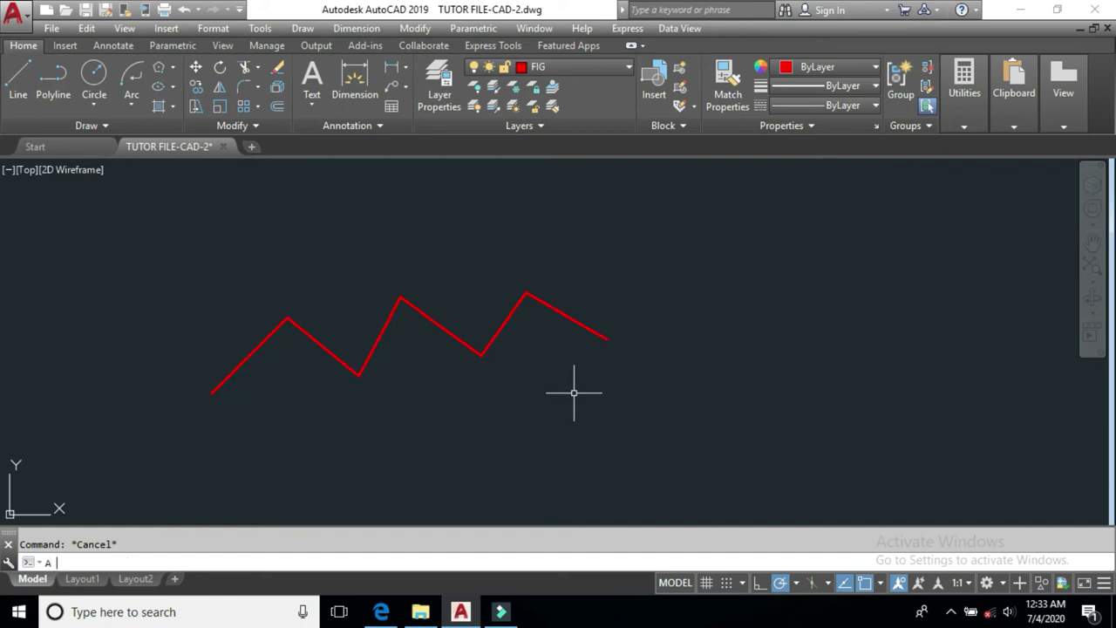
key("Return")
left_click(672, 395)
left_click(645, 417)
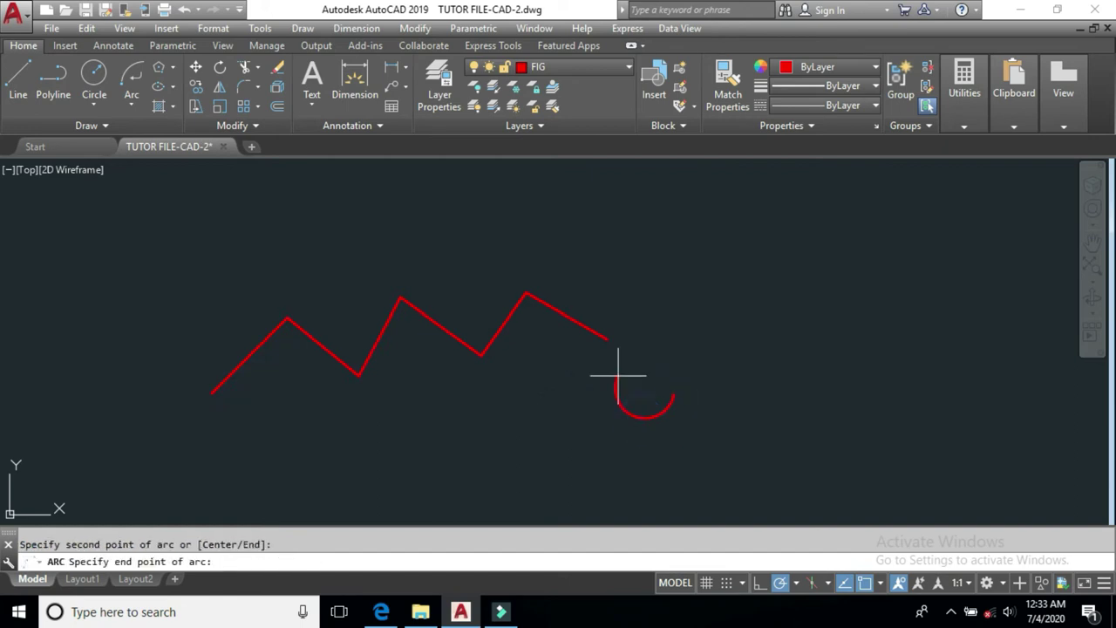
left_click(601, 339)
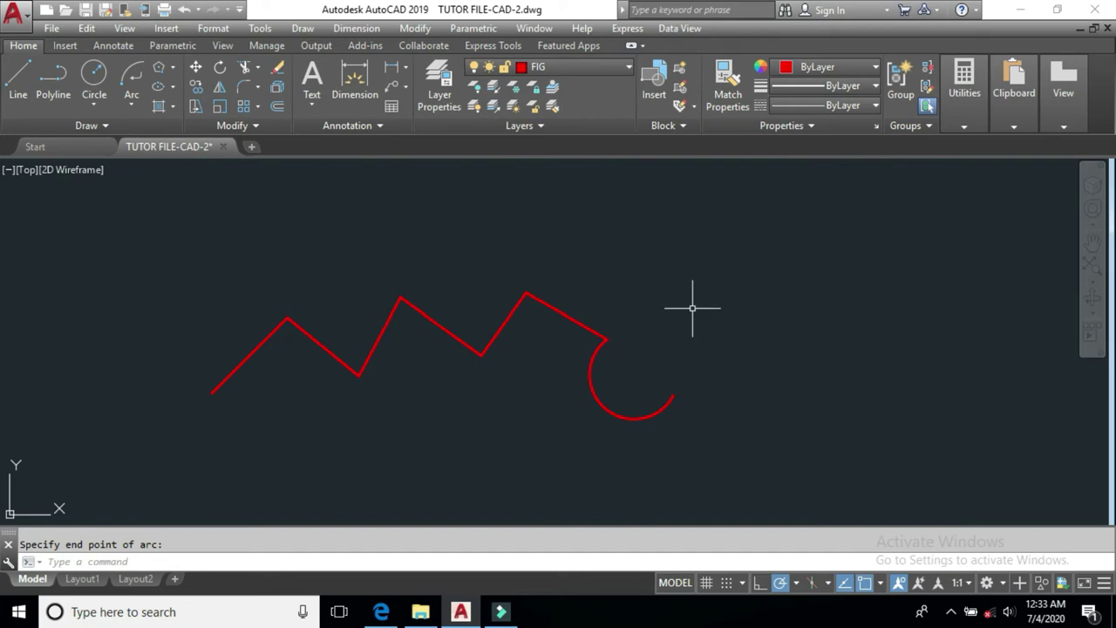
type("PE")
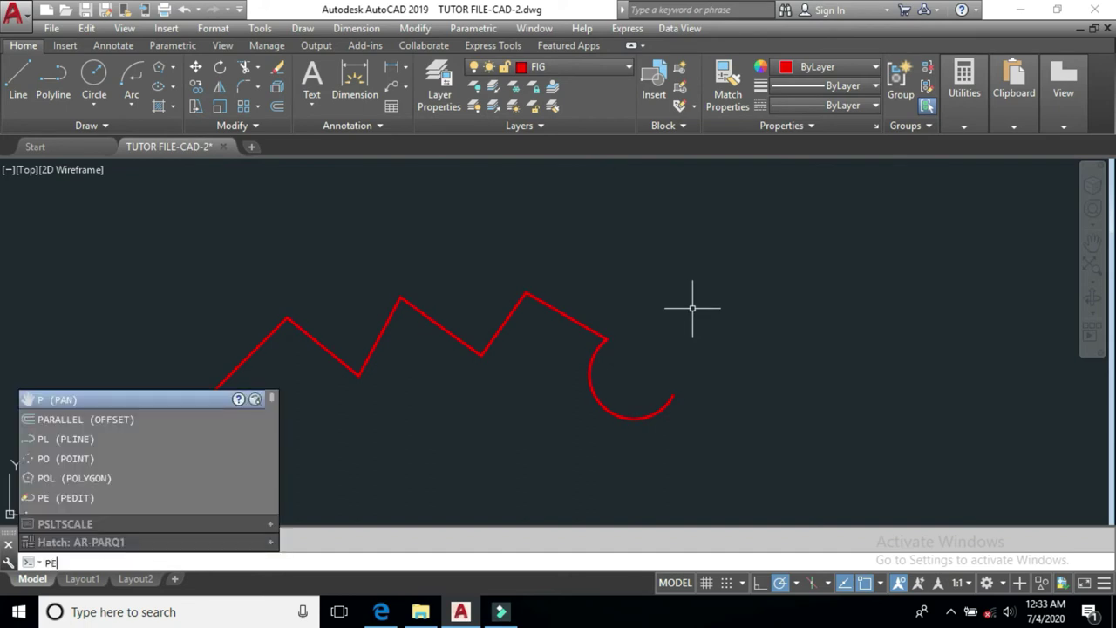
Convert a zigzag line to a polyline and join all seven objects, arc included.
key("Return")
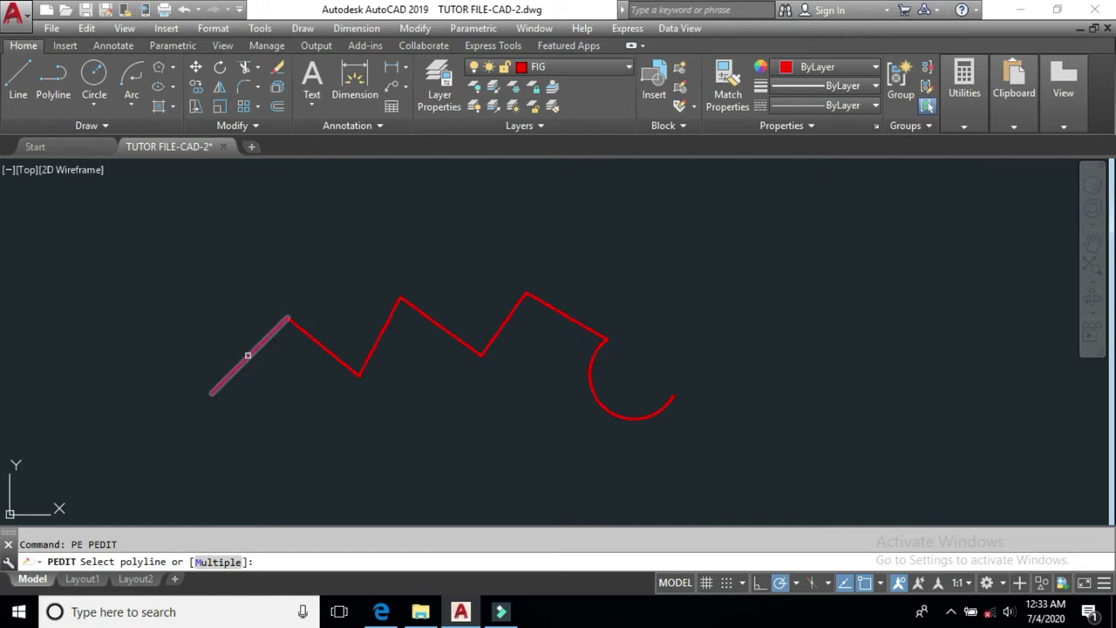
left_click(248, 355)
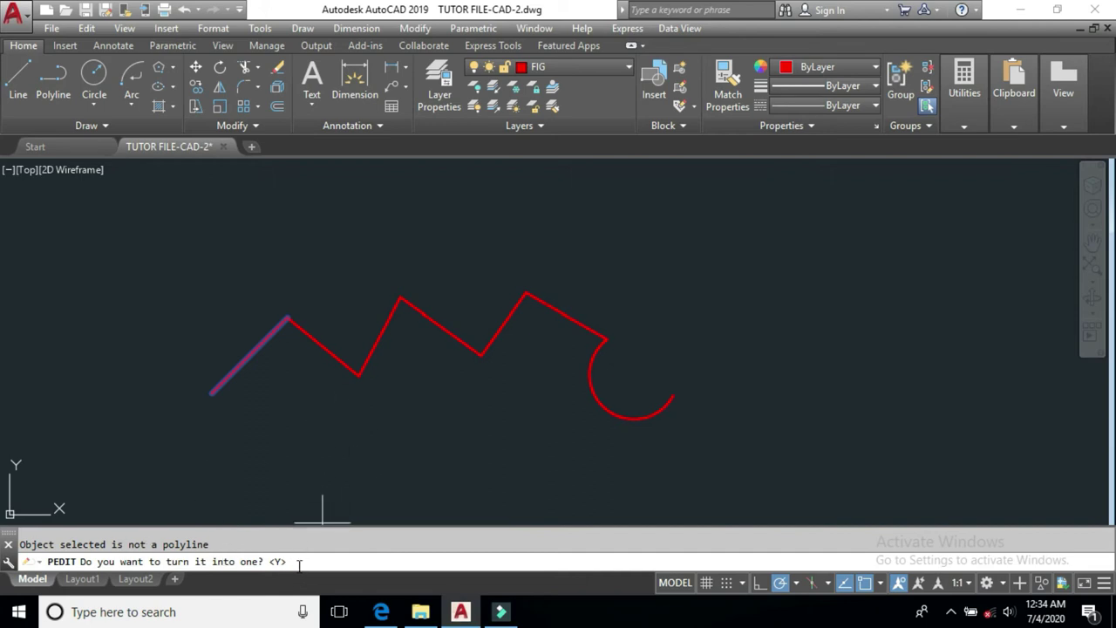
key("Return")
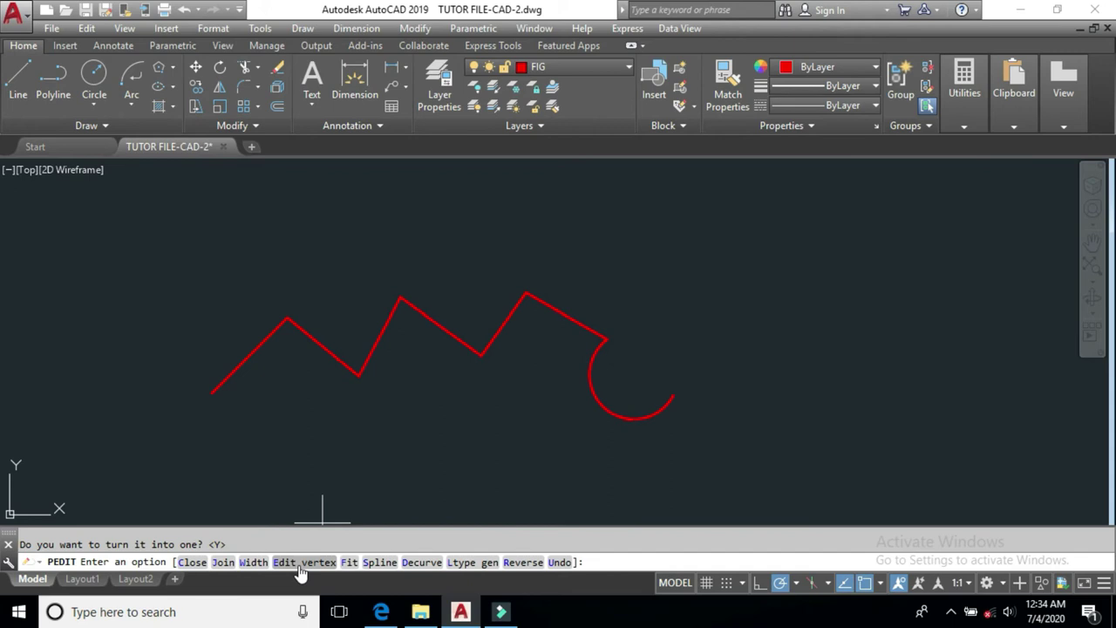
left_click(223, 561)
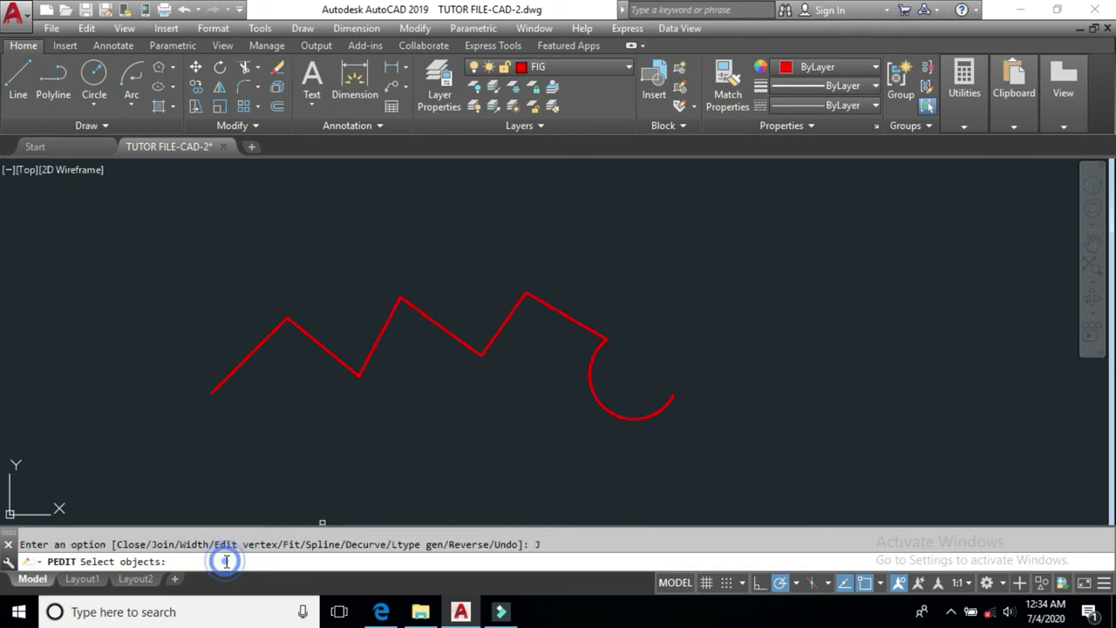
left_click(852, 242)
left_click(180, 448)
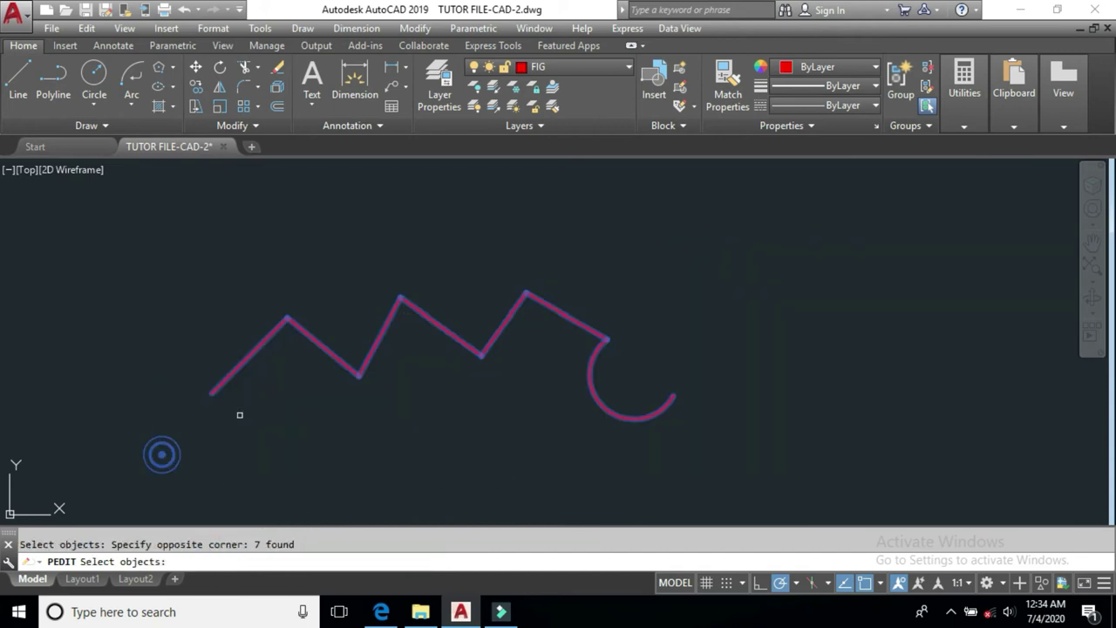
key("Return")
key("Return")
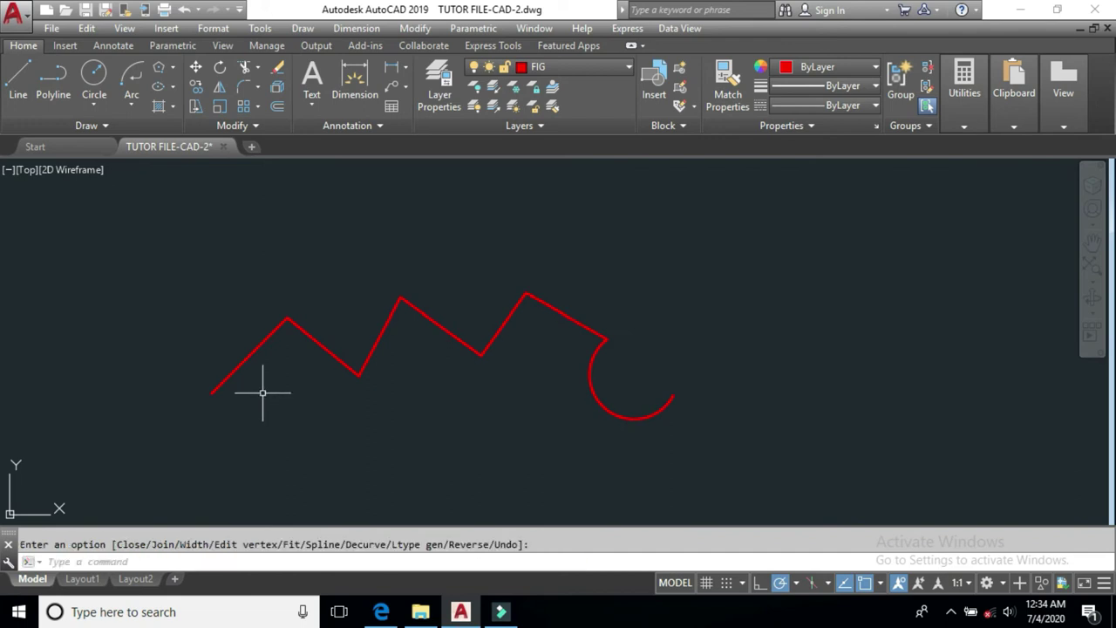
left_click(257, 345)
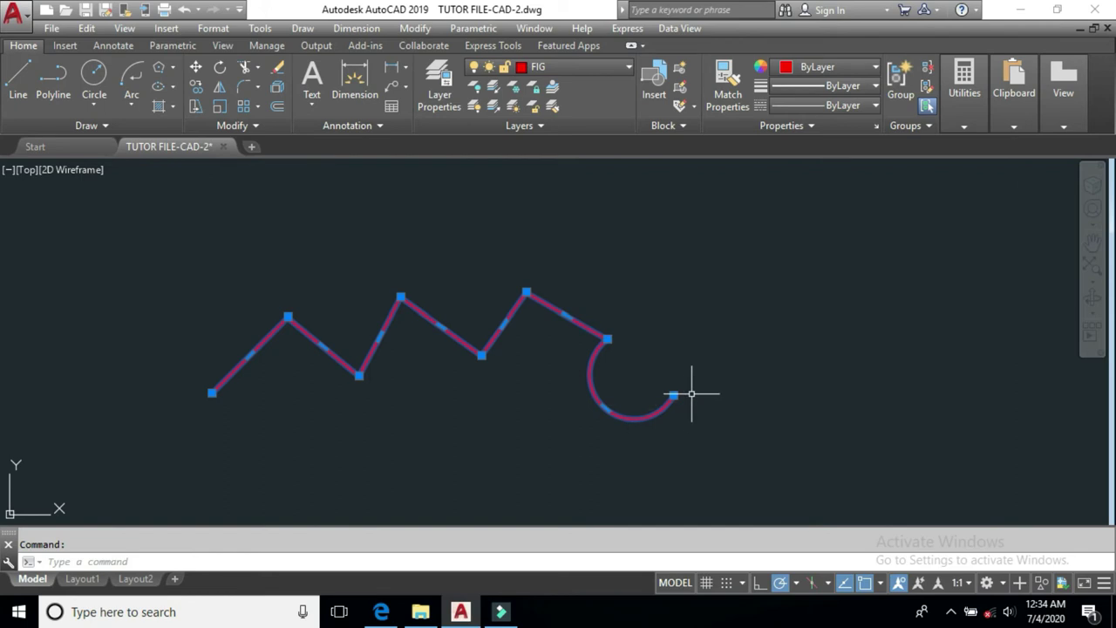
Delete the joined polyline and draw a closed six-sided outline with a V-notch.
key("Delete")
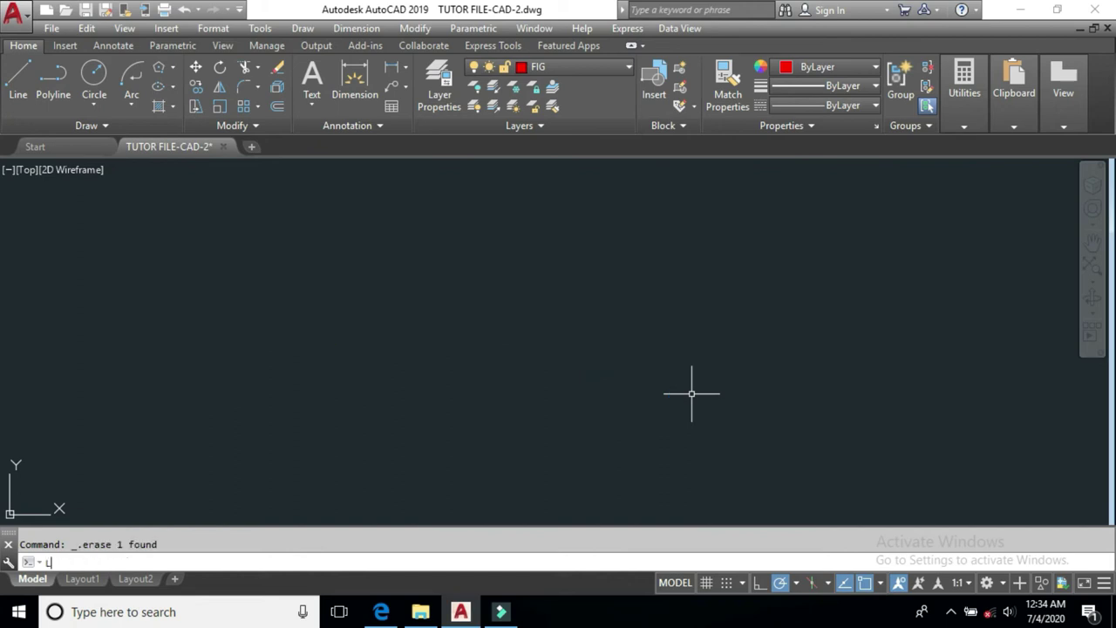
key("Return")
left_click(444, 426)
left_click(556, 284)
left_click(671, 375)
left_click(765, 281)
left_click(868, 440)
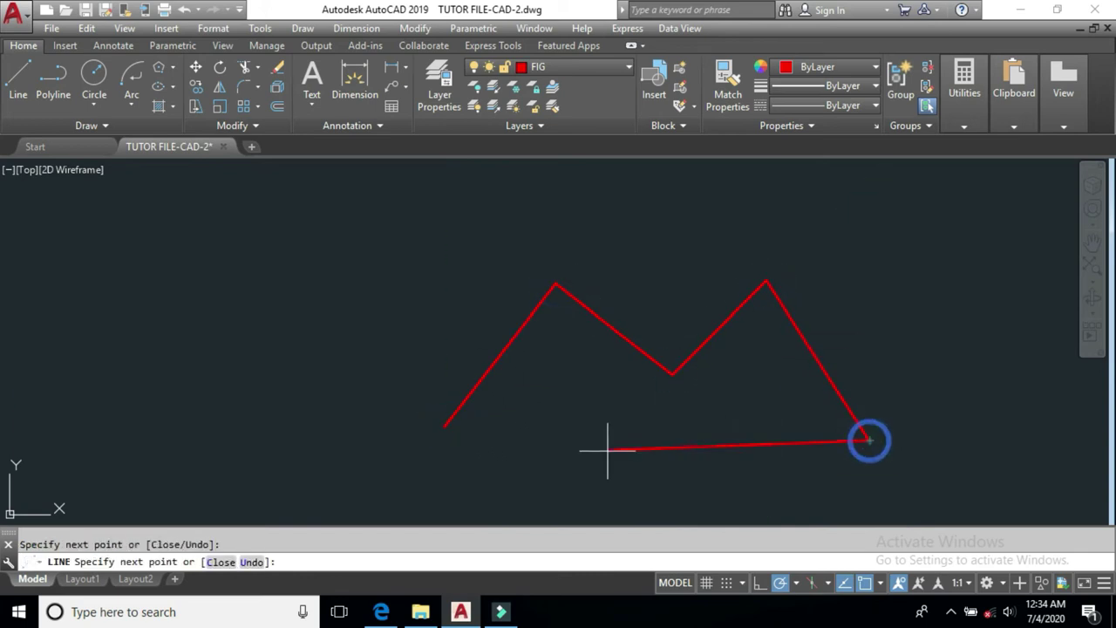
left_click(605, 504)
type("c")
key("space")
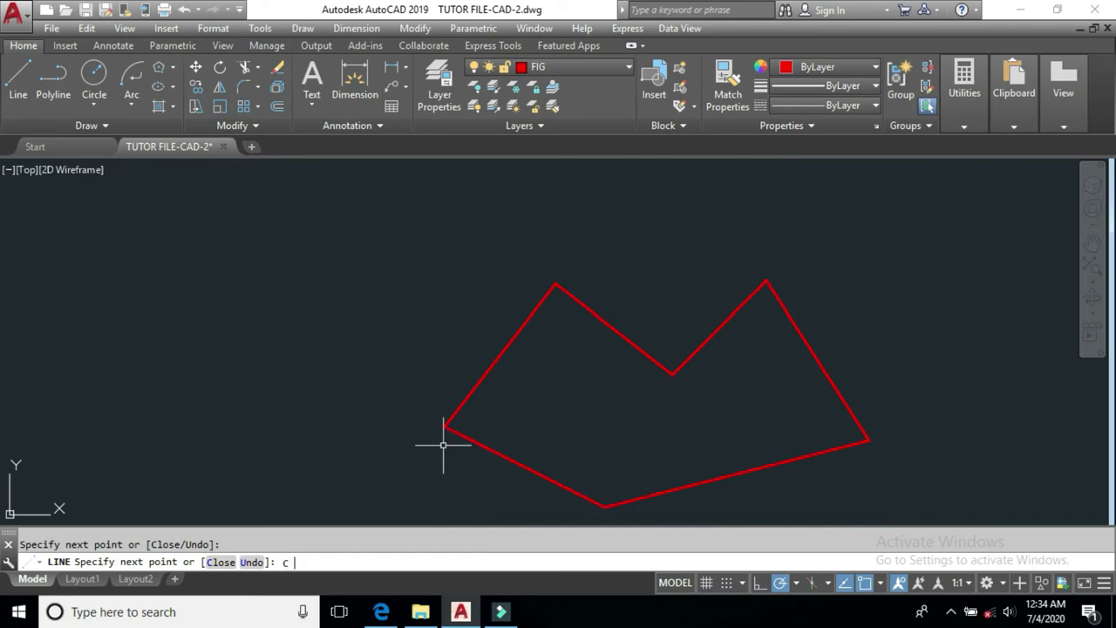
key("Return")
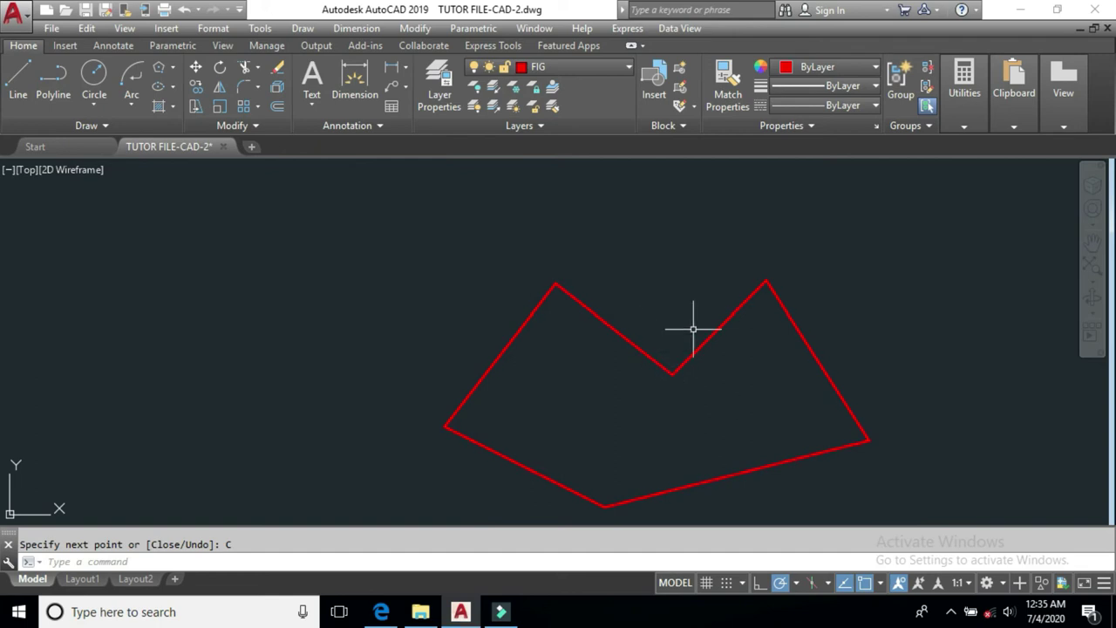
Convert one outline segment with PEDIT and join all six segments into a polyline.
type("E")
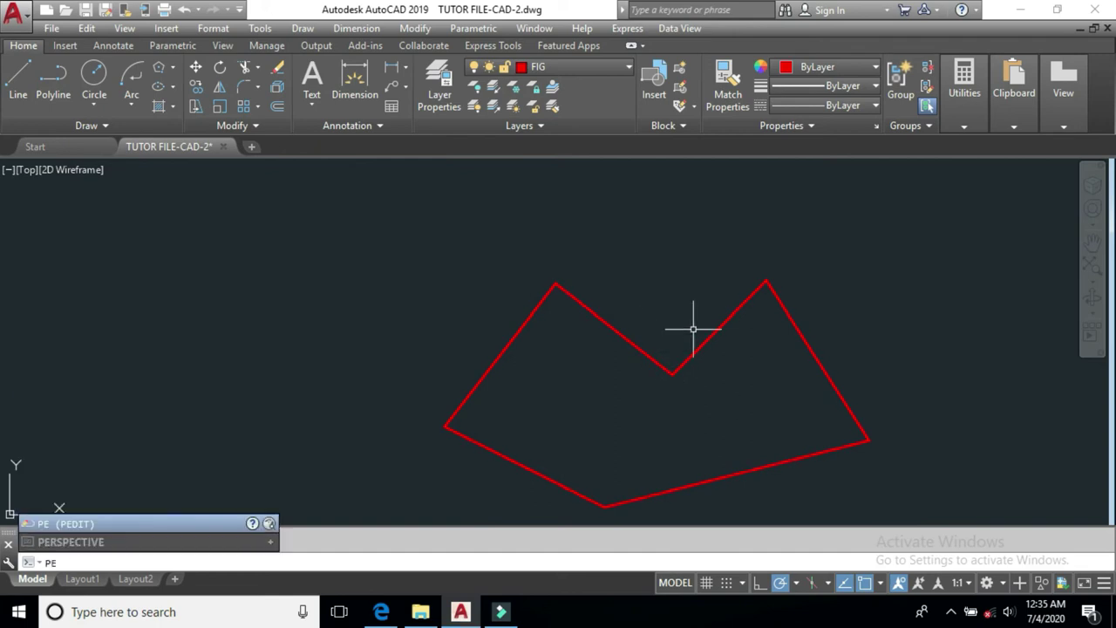
key("Return")
left_click(709, 337)
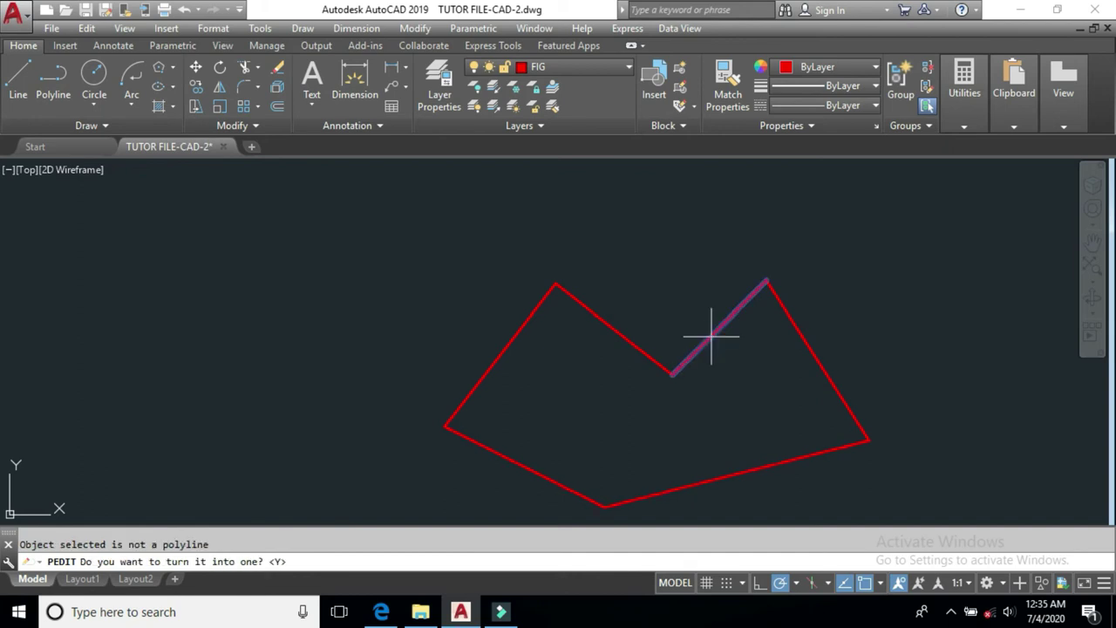
key("Return")
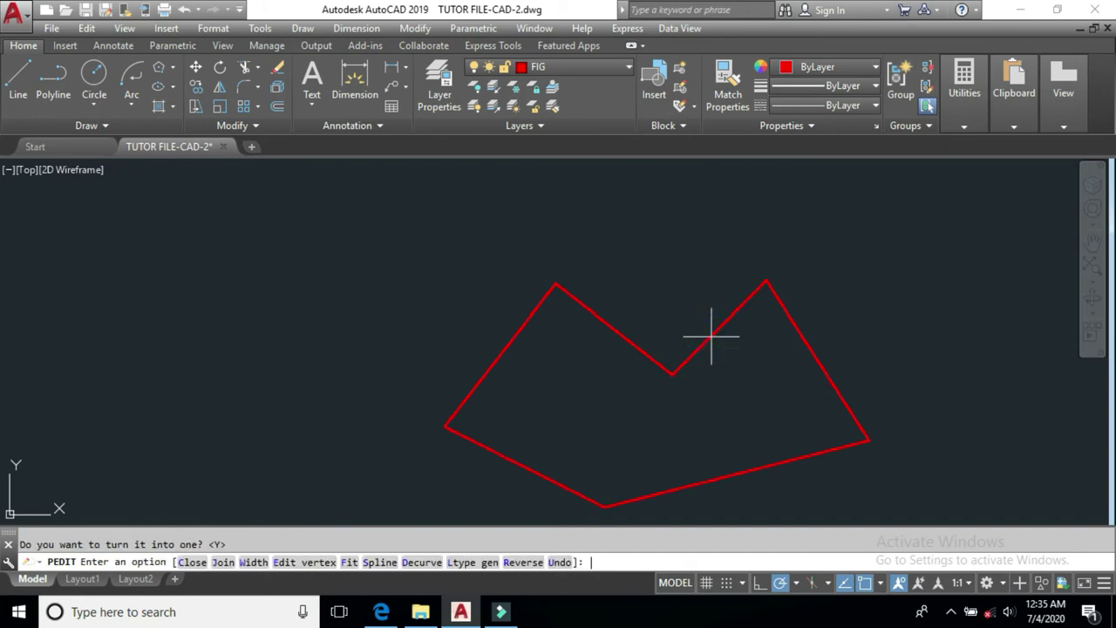
left_click(223, 561)
left_click(1000, 305)
left_click(465, 487)
key("Return")
key("Return")
Try offsetting the whole polyline by a picked distance, then cancel.
left_click(642, 311)
left_click(648, 301)
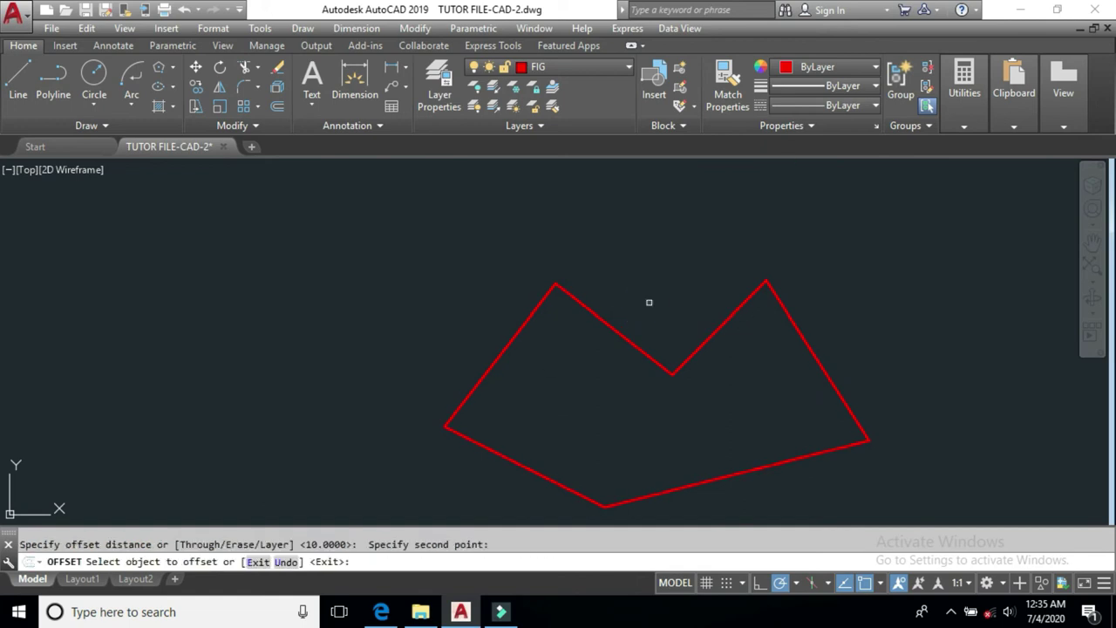
left_click(618, 333)
left_click(638, 306)
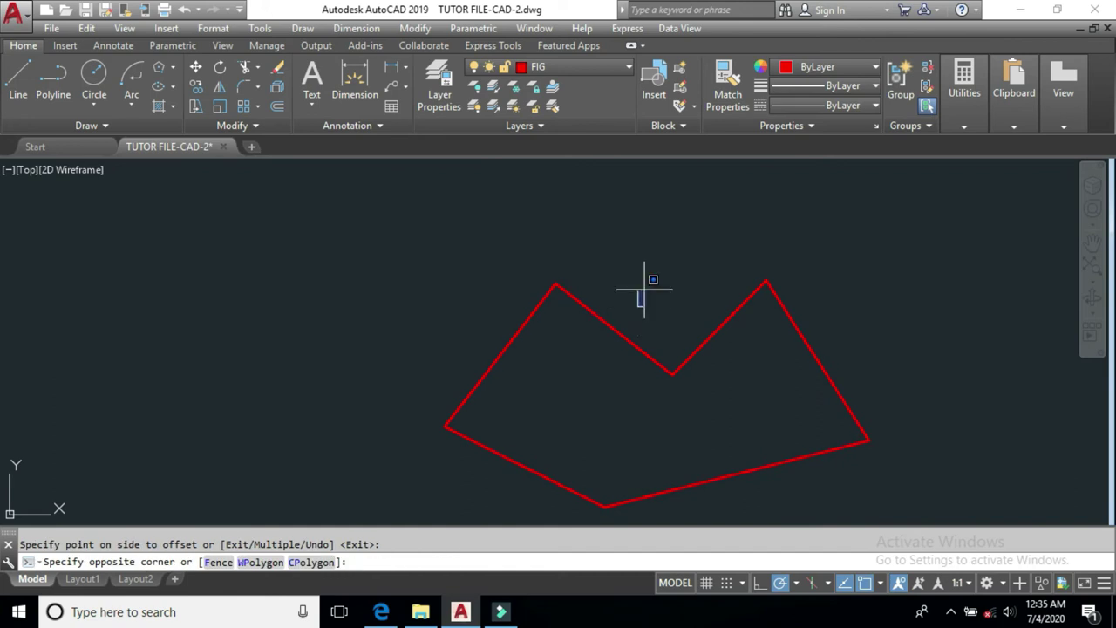
key("Escape")
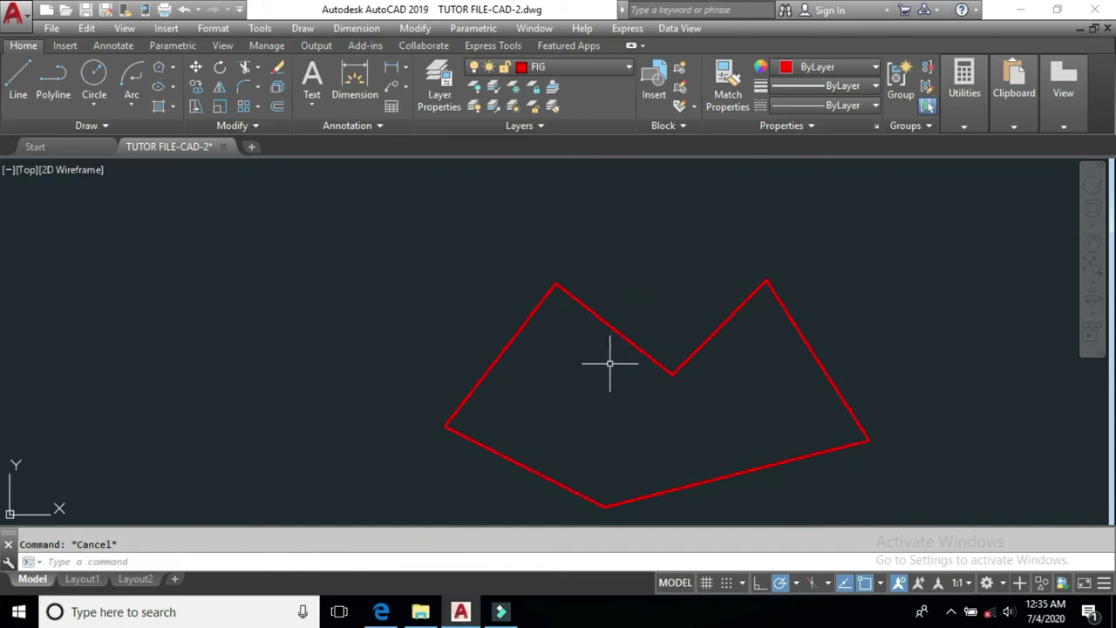
left_click(616, 332)
key("Escape")
Offset the upper-left and upper-right segments by a picked distance.
type("o")
key("Return")
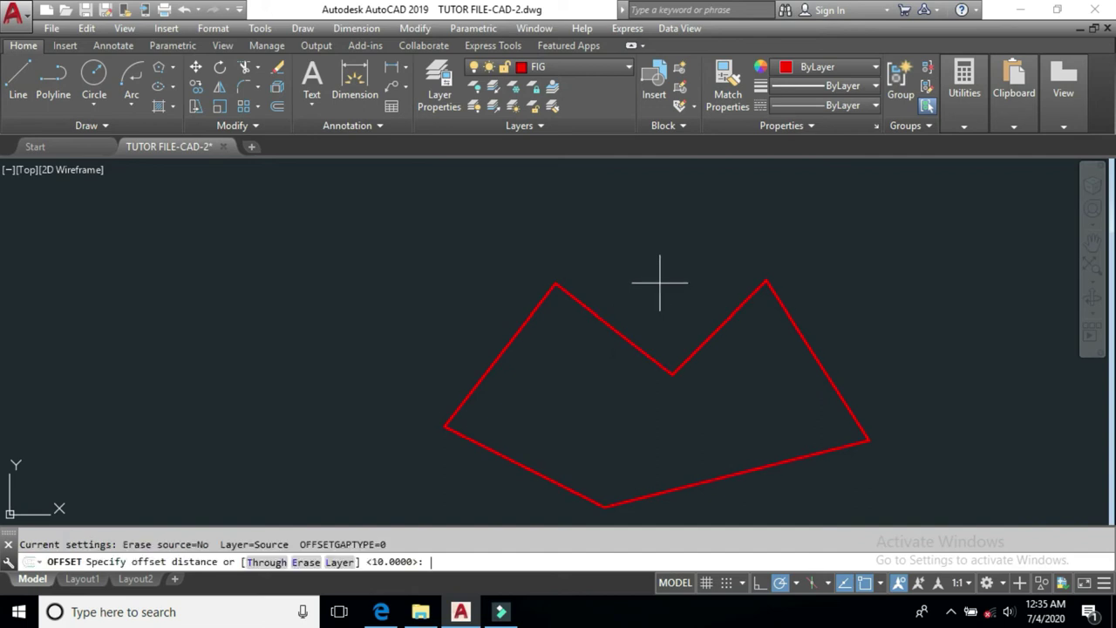
left_click(639, 305)
left_click(652, 293)
left_click(610, 326)
left_click(648, 291)
left_click(708, 337)
left_click(677, 305)
scroll(671, 375, "up", 4)
scroll(655, 338, "down", 4)
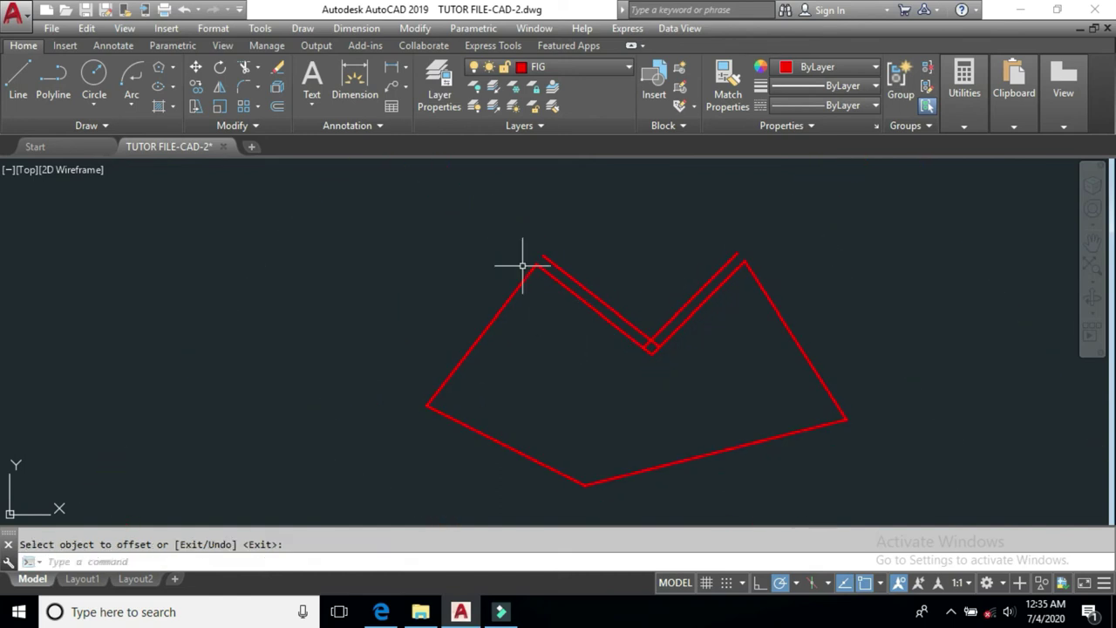
Window-select the figure and its offset lines and erase all 8 objects.
left_click(843, 228)
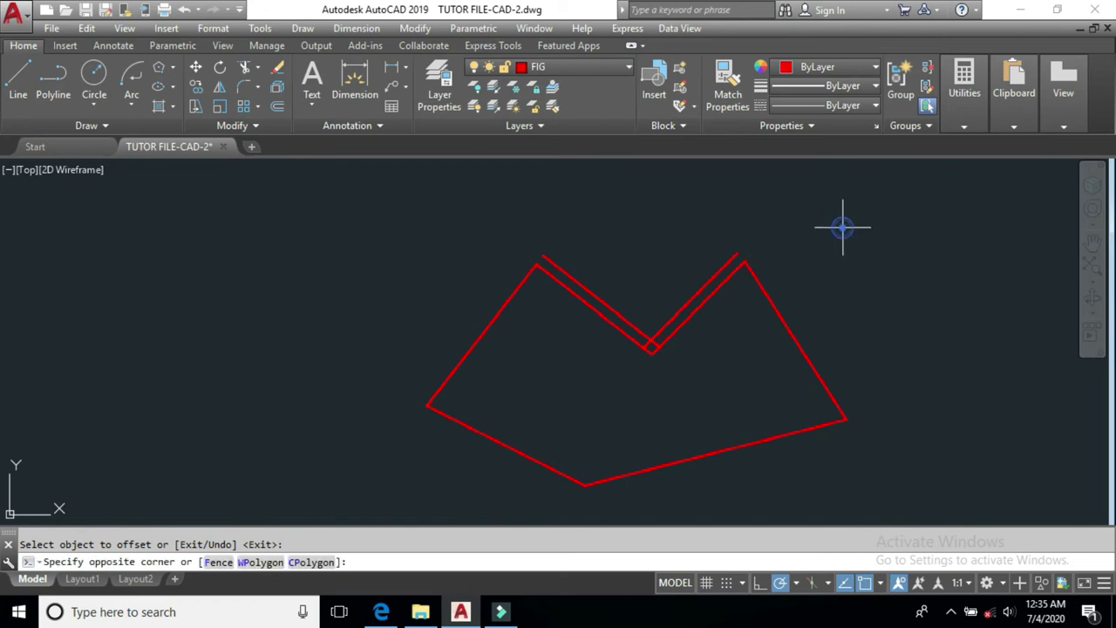
left_click(473, 481)
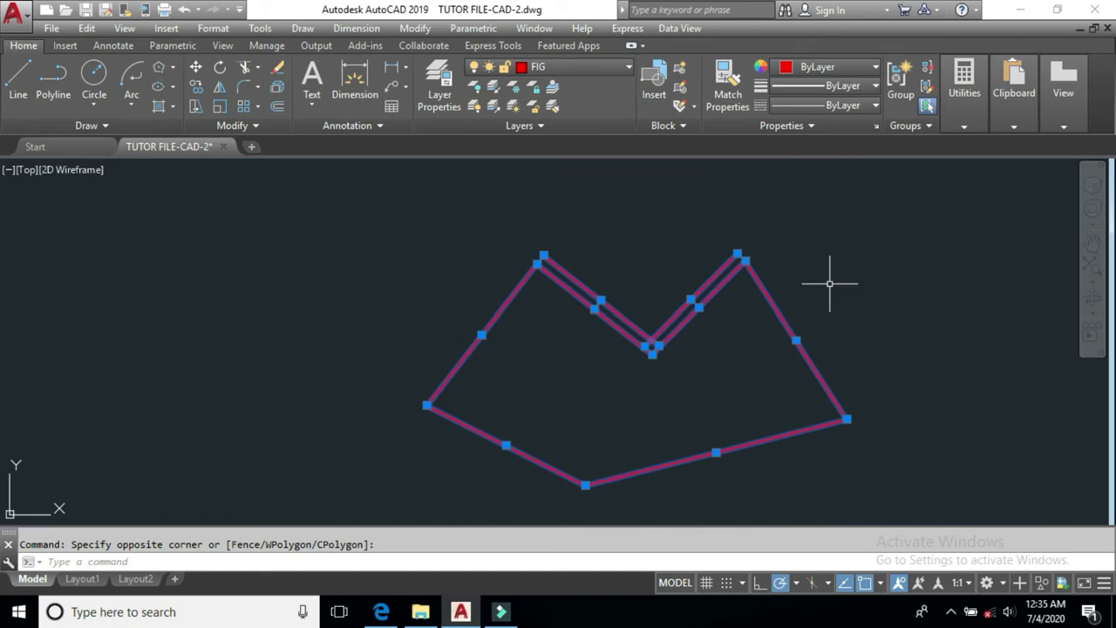
key("Delete")
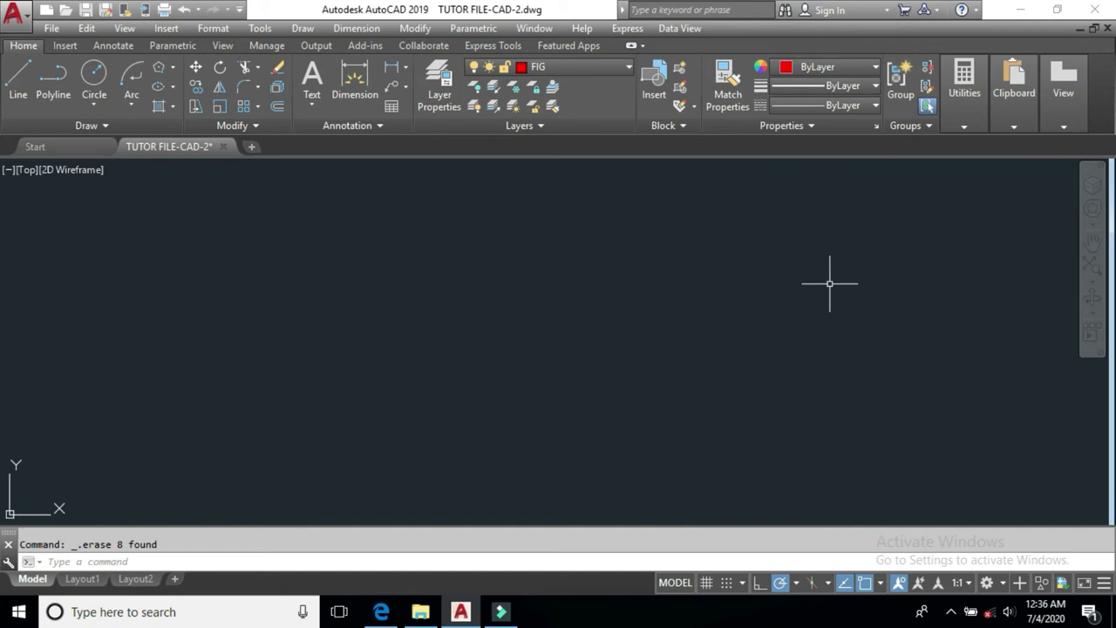
Draw a red circle on the left.
left_click(94, 74)
left_click(348, 321)
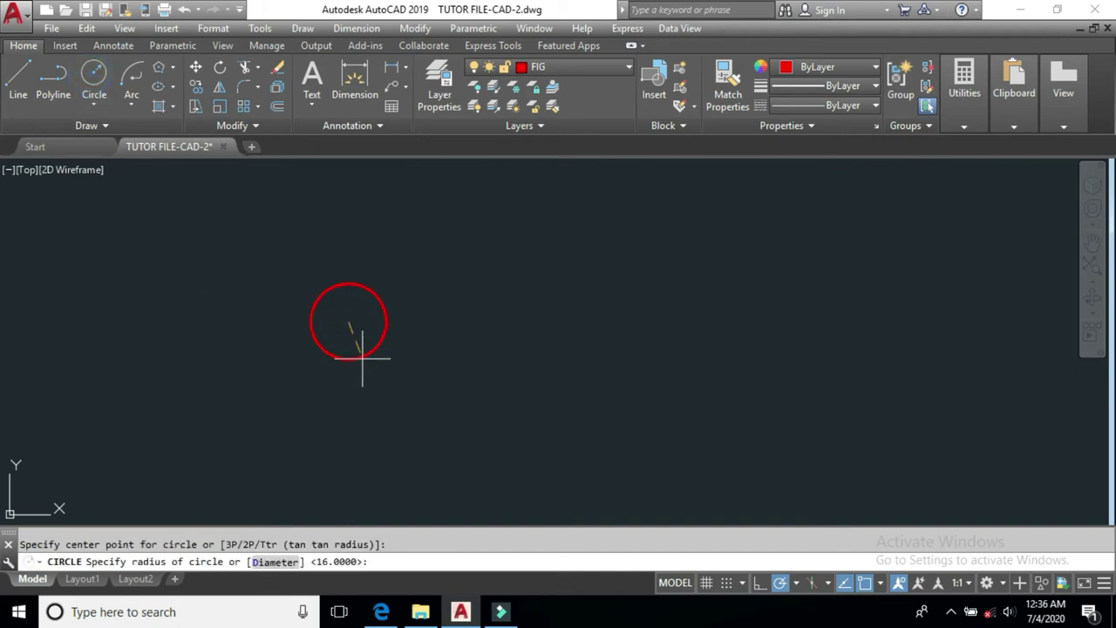
left_click(366, 366)
Draw a five-segment red zigzag to the right of the circle.
left_click(18, 76)
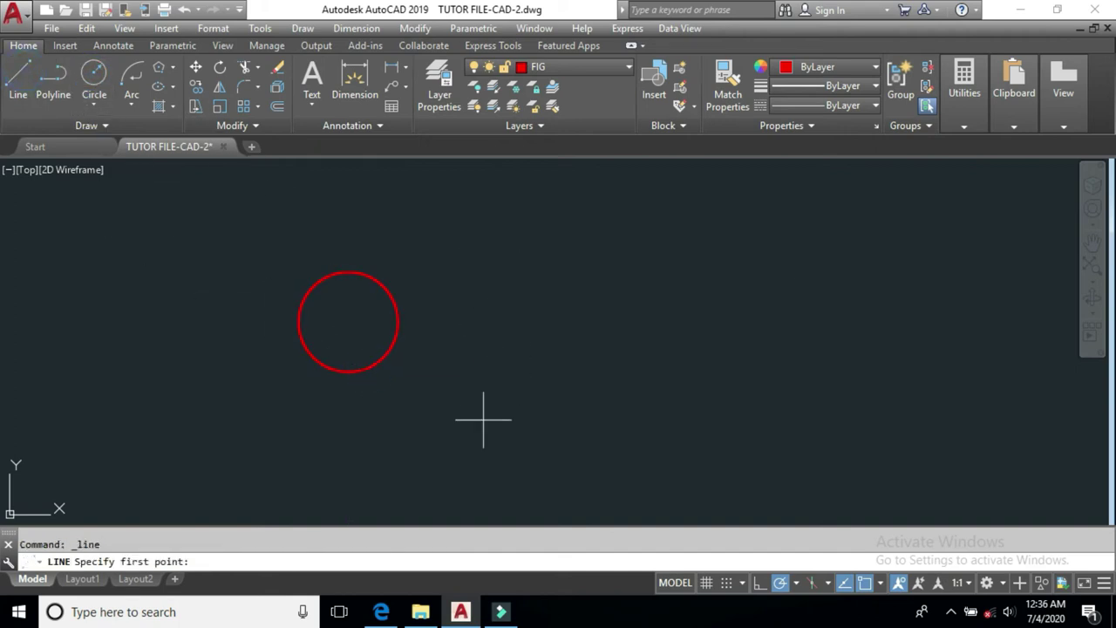
left_click(483, 419)
left_click(567, 321)
left_click(635, 417)
left_click(679, 325)
left_click(781, 403)
left_click(806, 307)
right_click(867, 284)
left_click(911, 296)
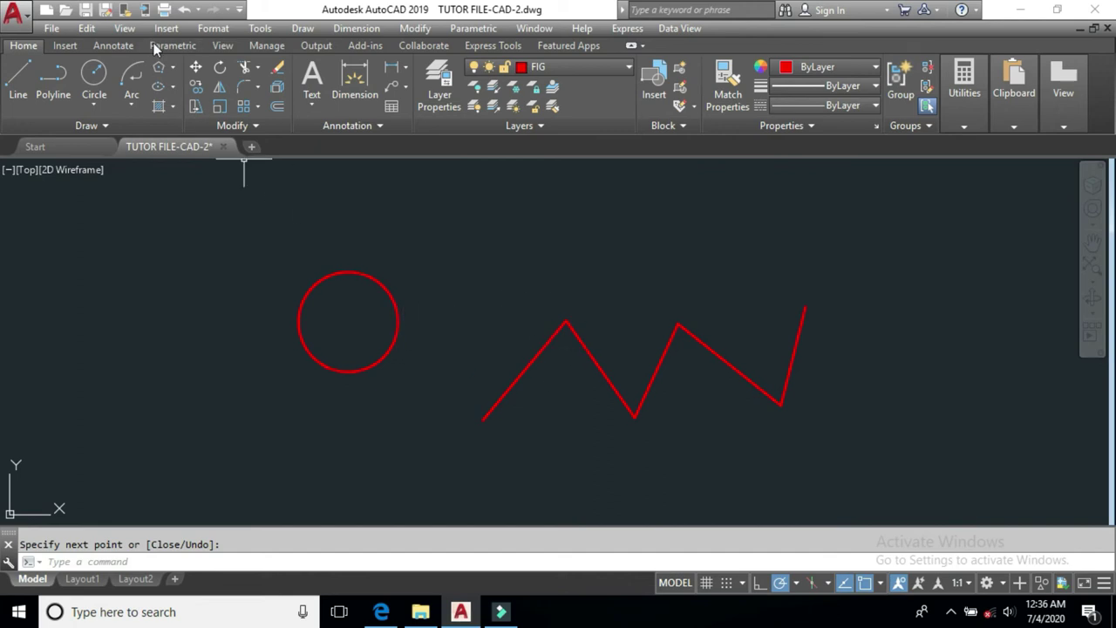
Draw a rectangle at the far left using the Rectangle tool.
left_click(174, 68)
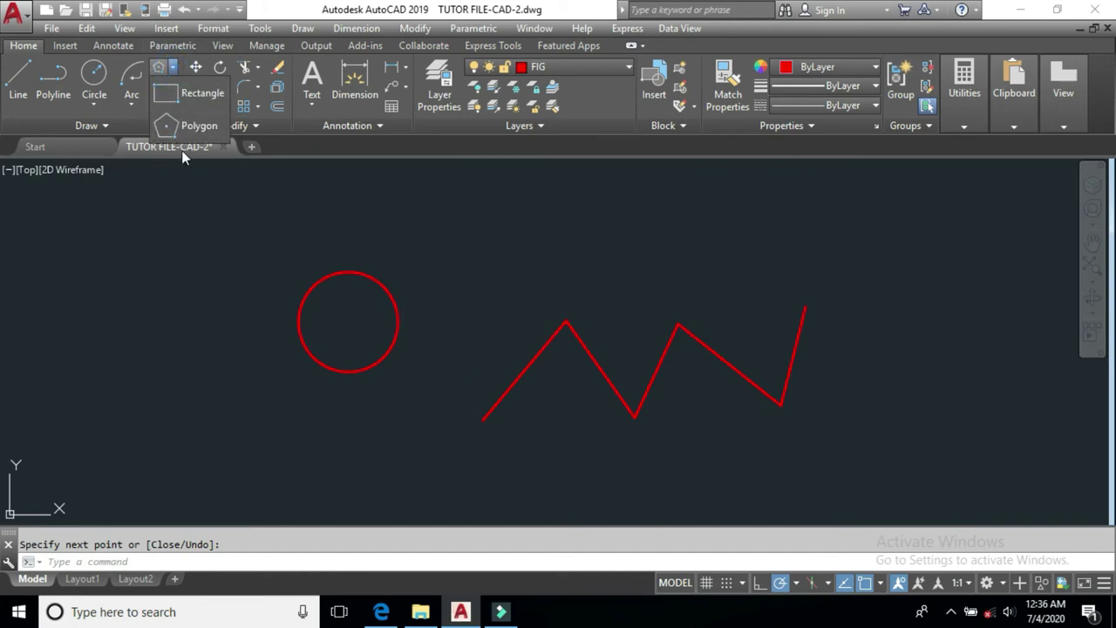
left_click(196, 92)
left_click(98, 303)
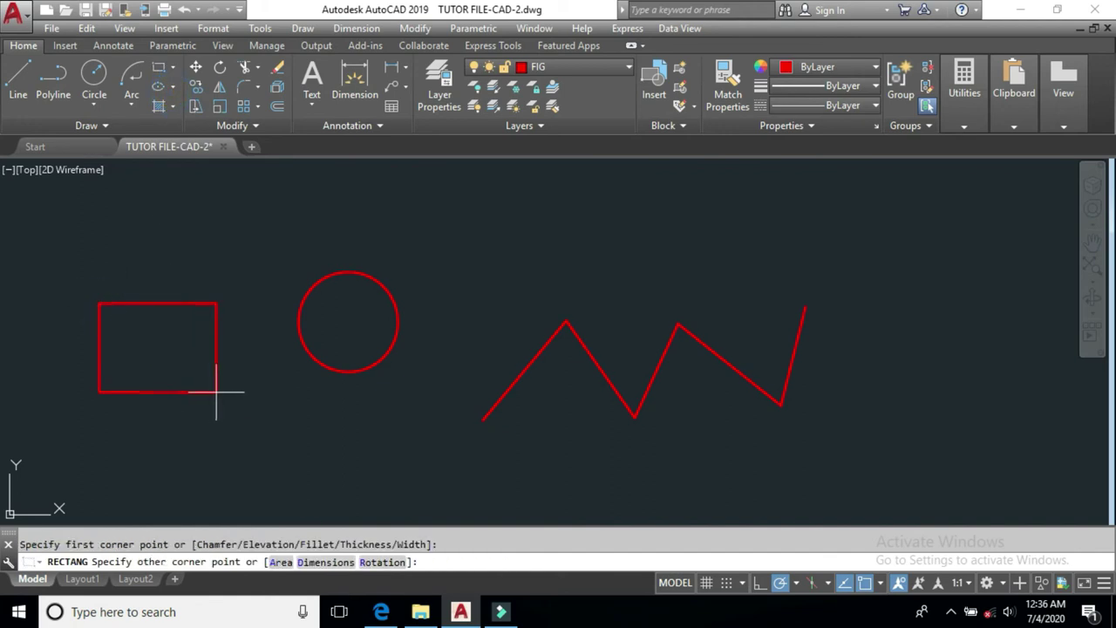
left_click(226, 391)
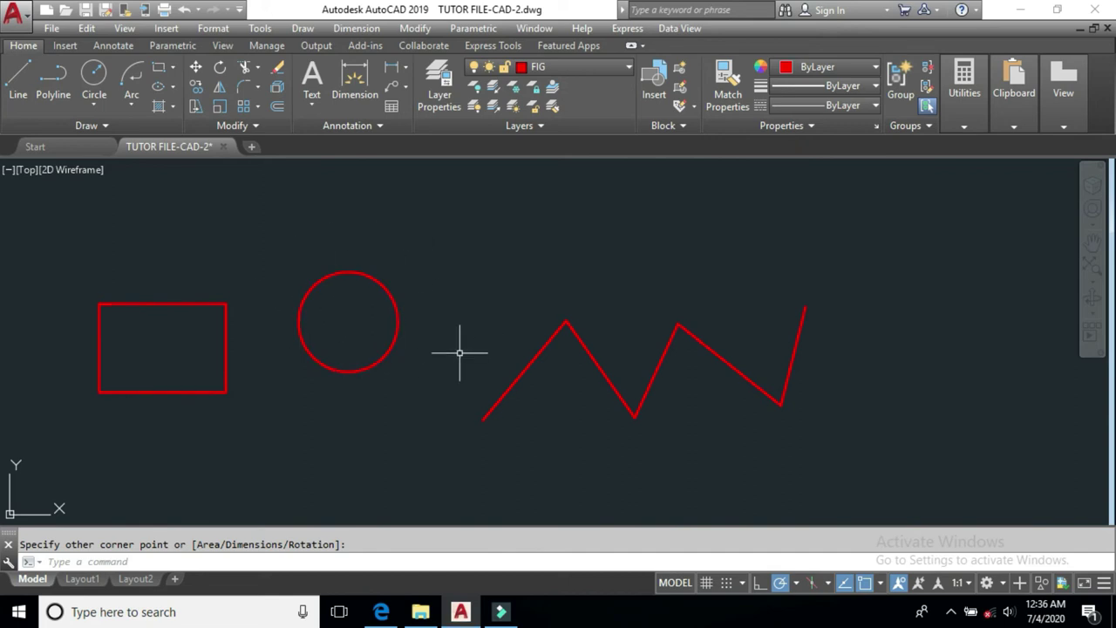
scroll(388, 305, "up", 4)
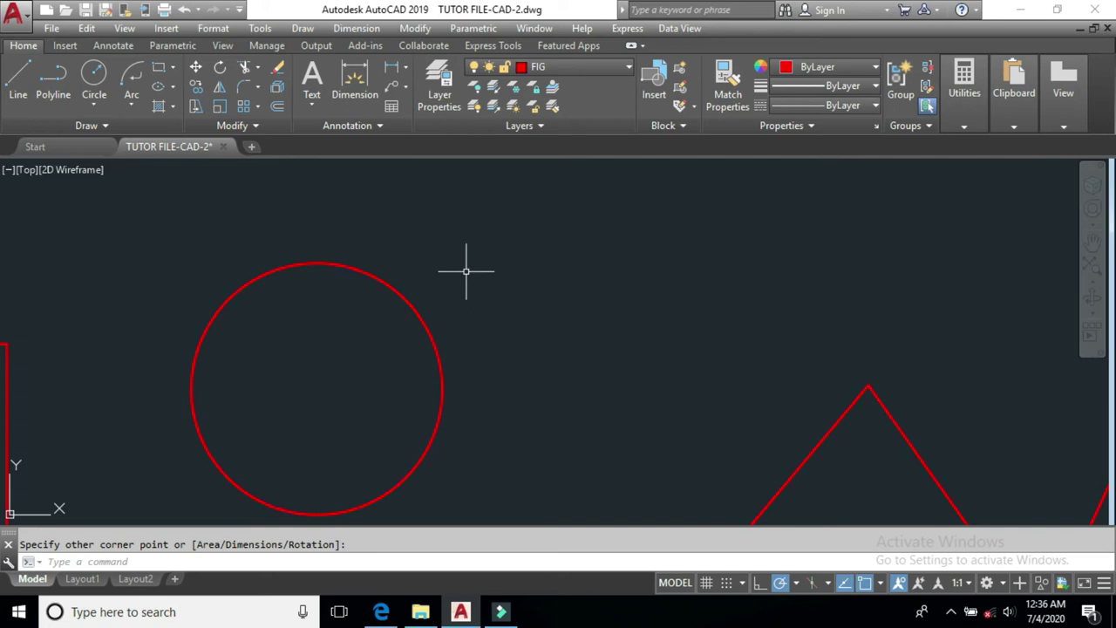
scroll(466, 272, "down", 2)
scroll(465, 271, "down", 1)
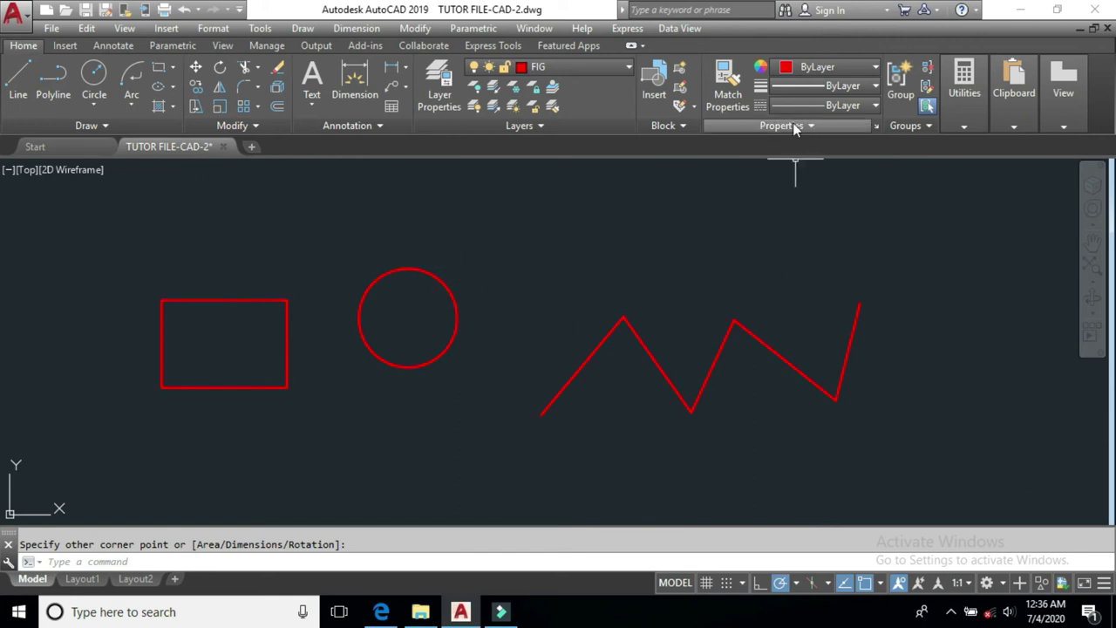
left_click(865, 65)
left_click(866, 67)
left_click(866, 85)
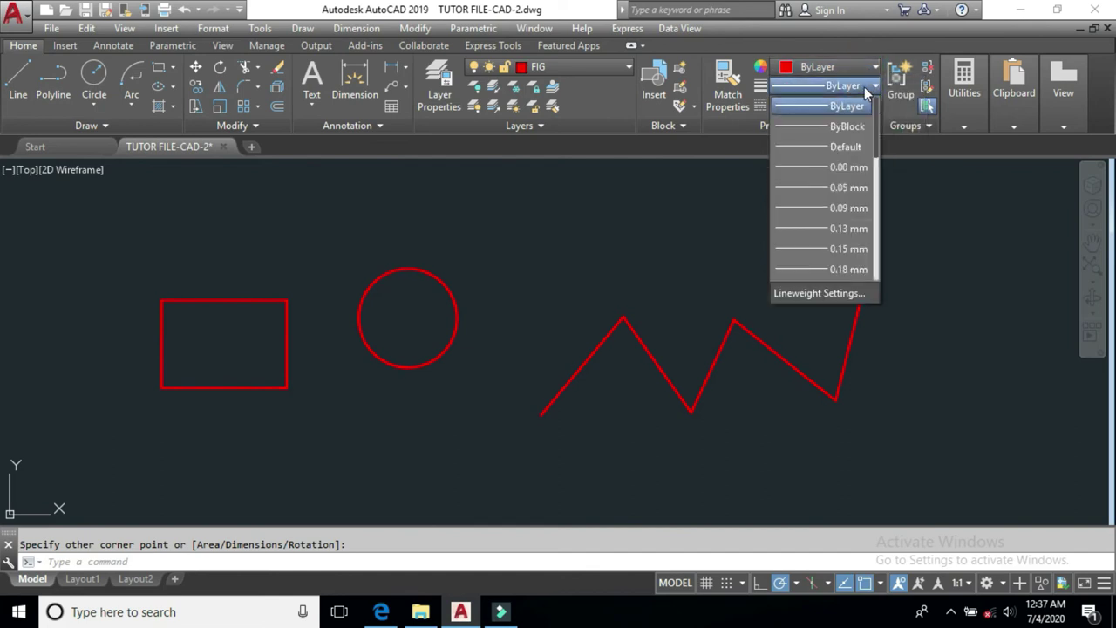
left_click(863, 86)
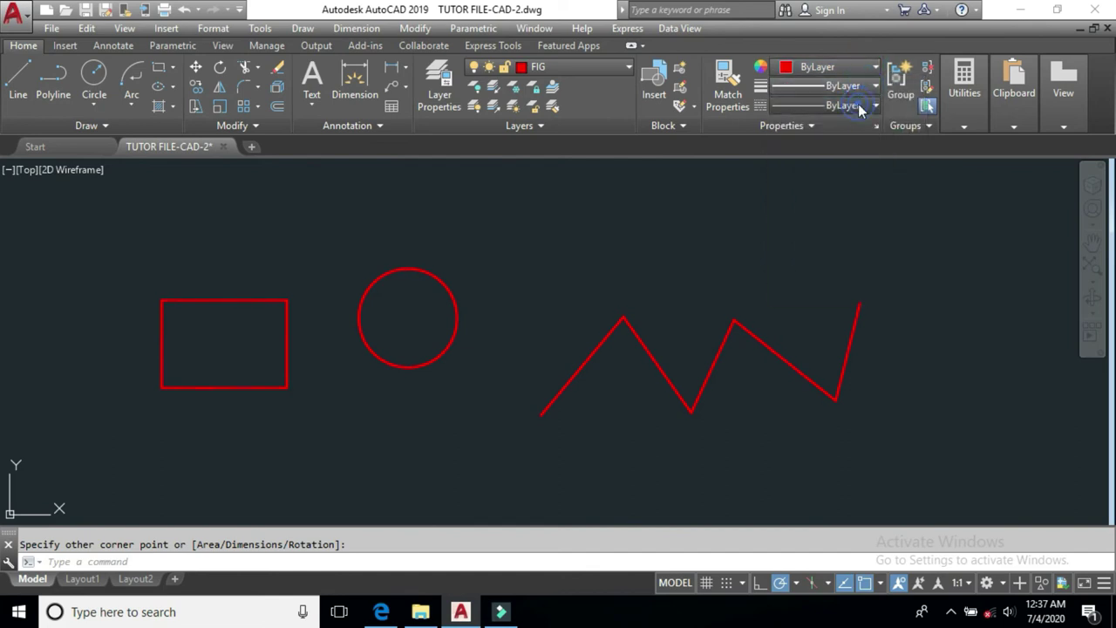
left_click(858, 103)
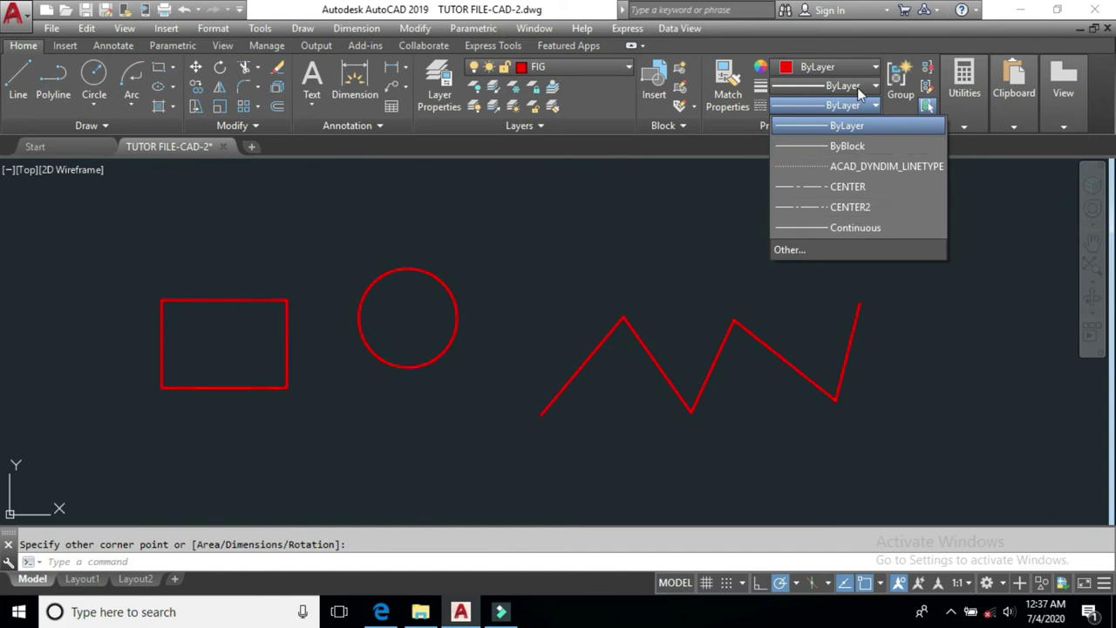
left_click(662, 237)
left_click(553, 218)
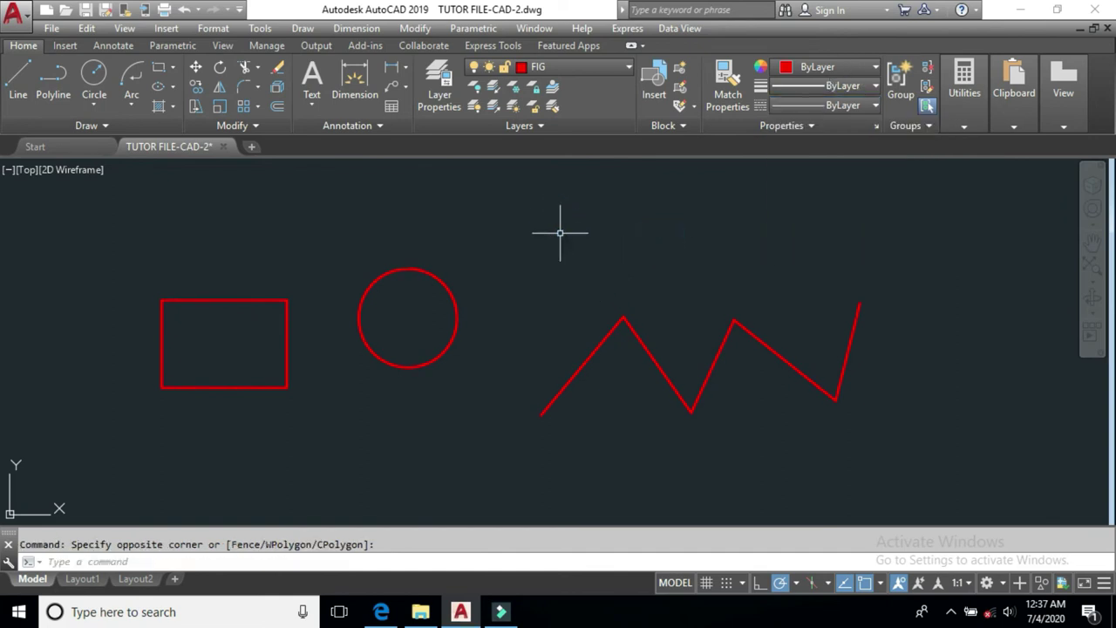
Window-select and erase the rectangle, circle and zigzag.
left_click(146, 215)
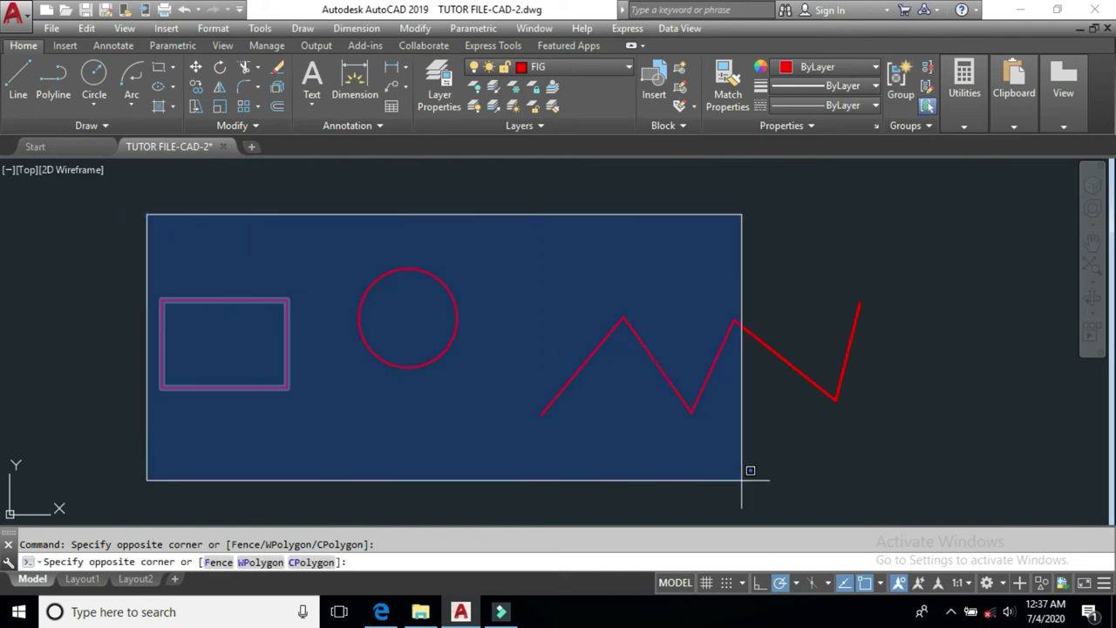
left_click(926, 475)
key("Delete")
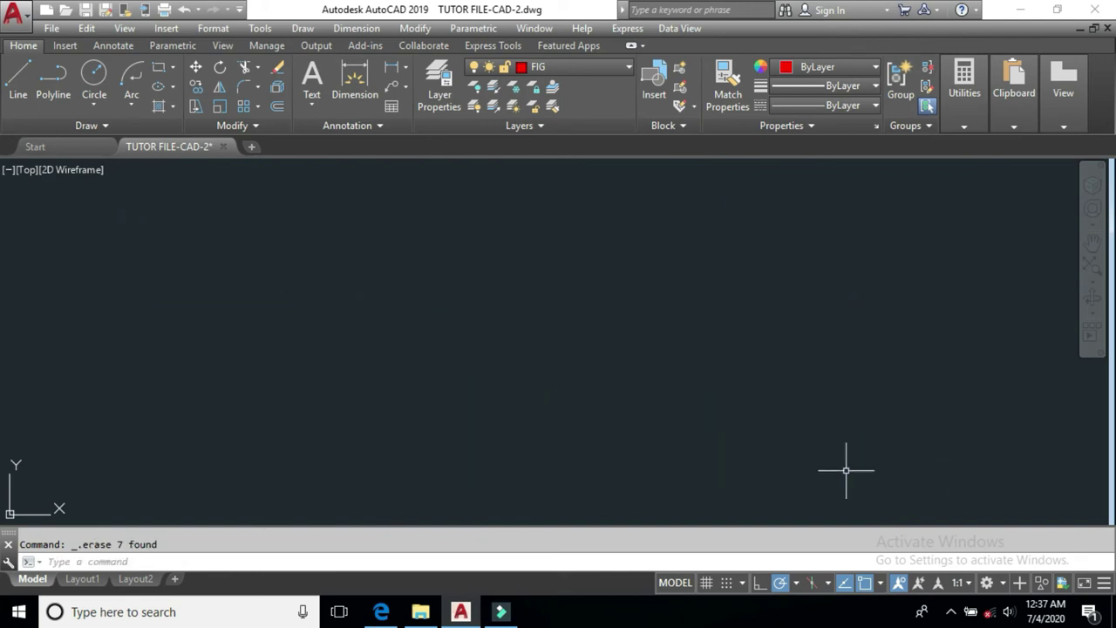
Make layer 0 current and draw a white circle on the left.
left_click(582, 67)
left_click(553, 87)
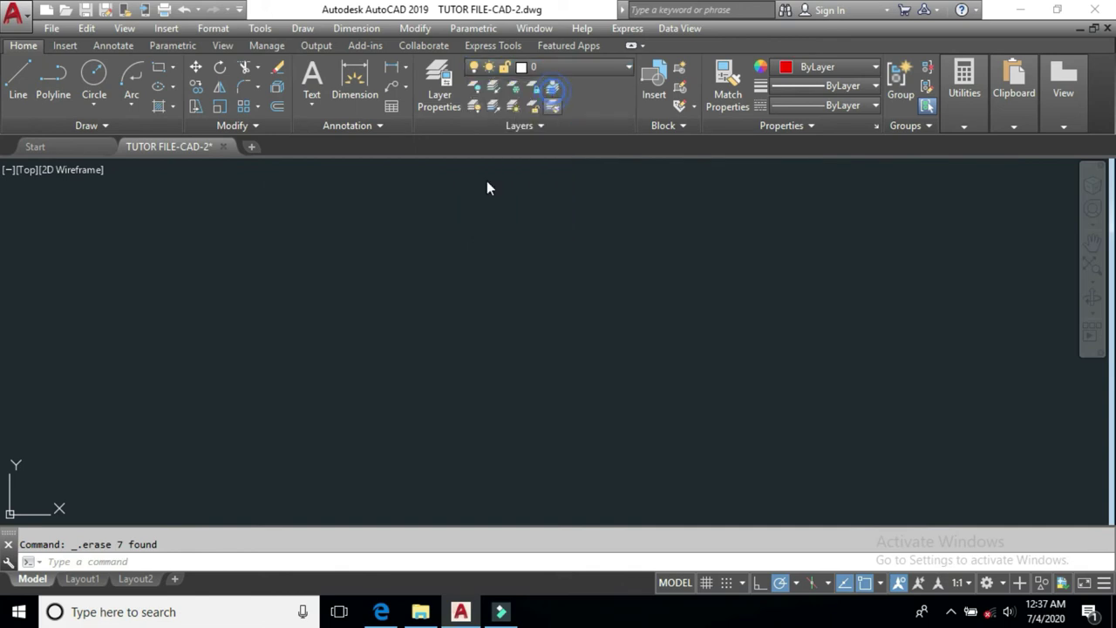
left_click(95, 75)
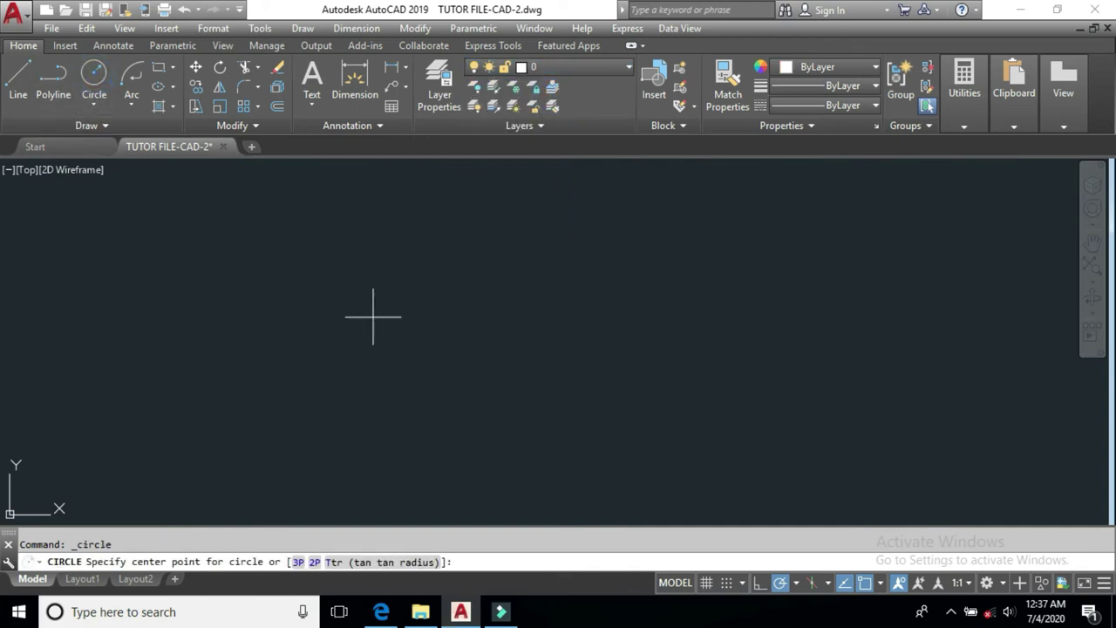
left_click(376, 321)
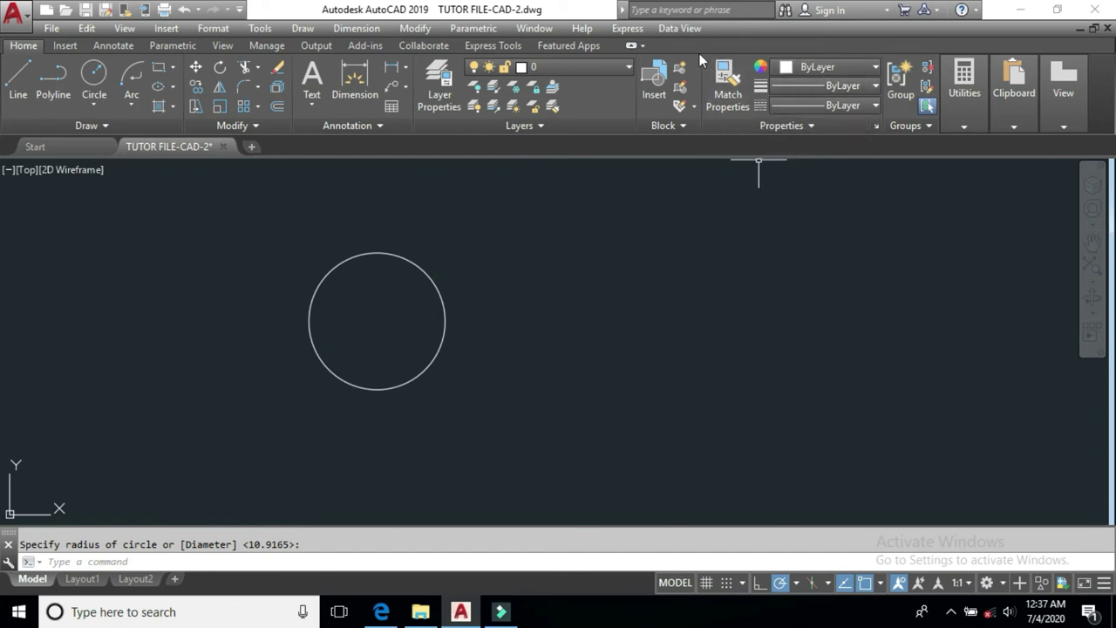
Set the current colour to Green and draw a green circle to the right.
left_click(875, 66)
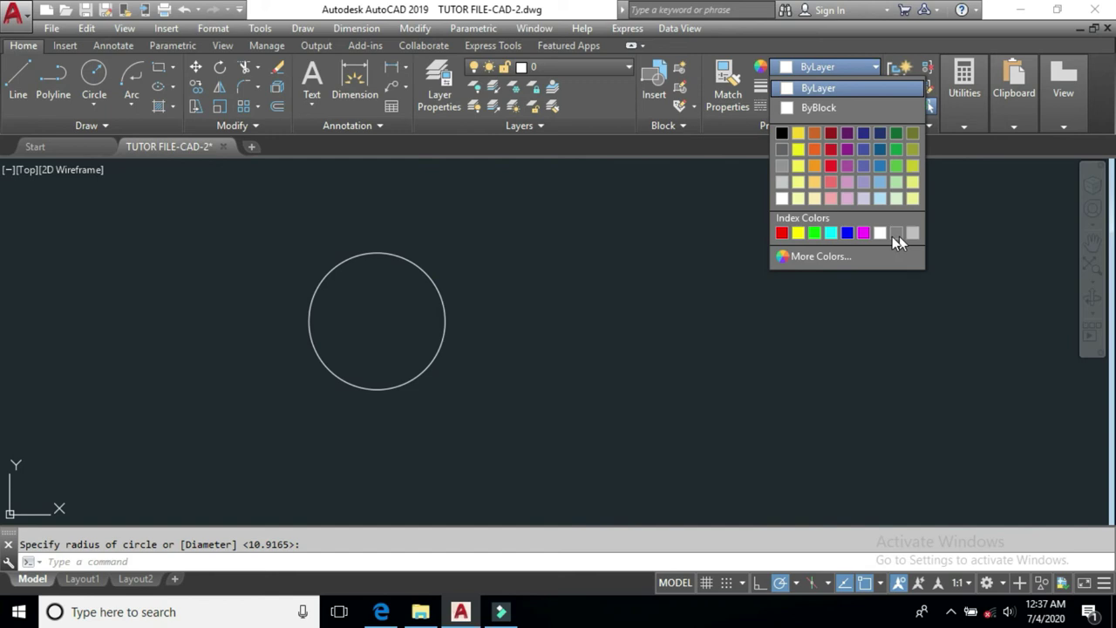
left_click(815, 233)
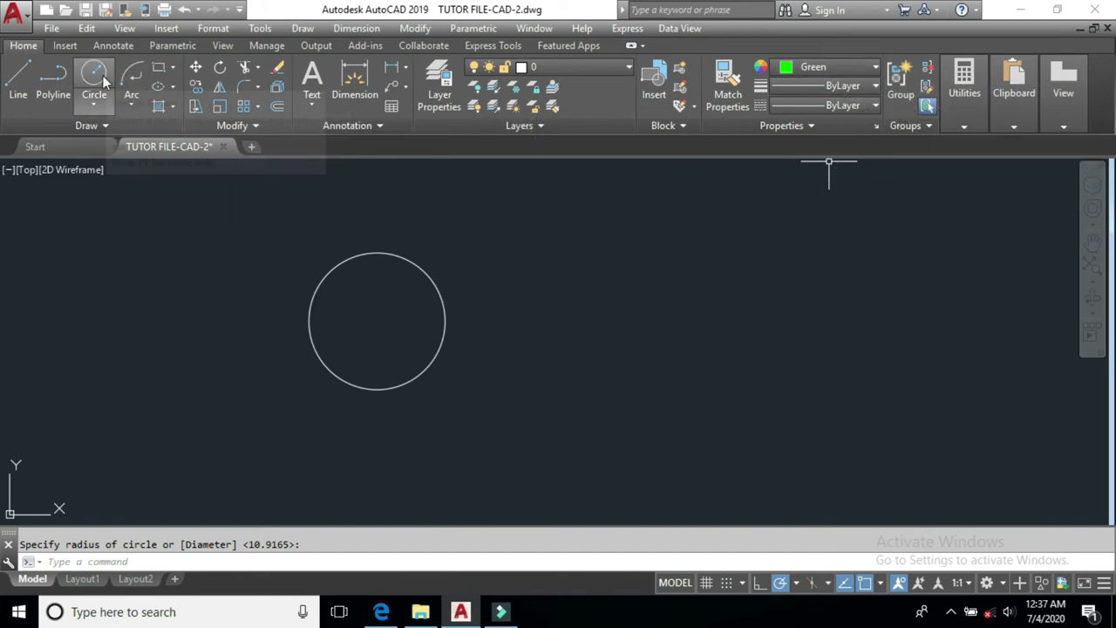
key("Return")
left_click(589, 322)
left_click(601, 367)
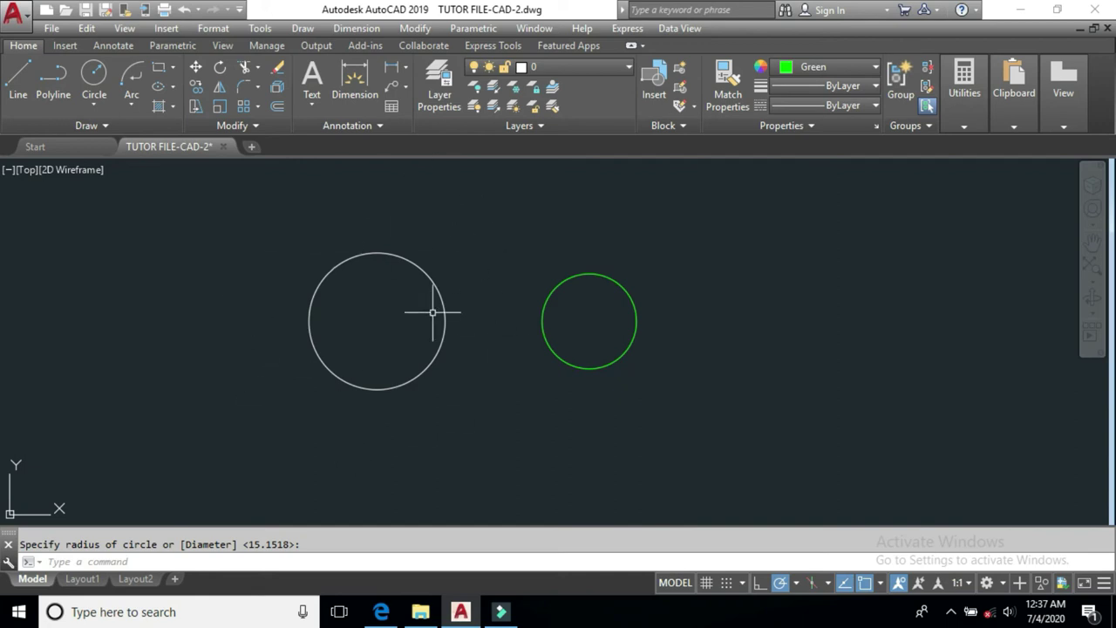
key("Escape")
left_click(429, 273)
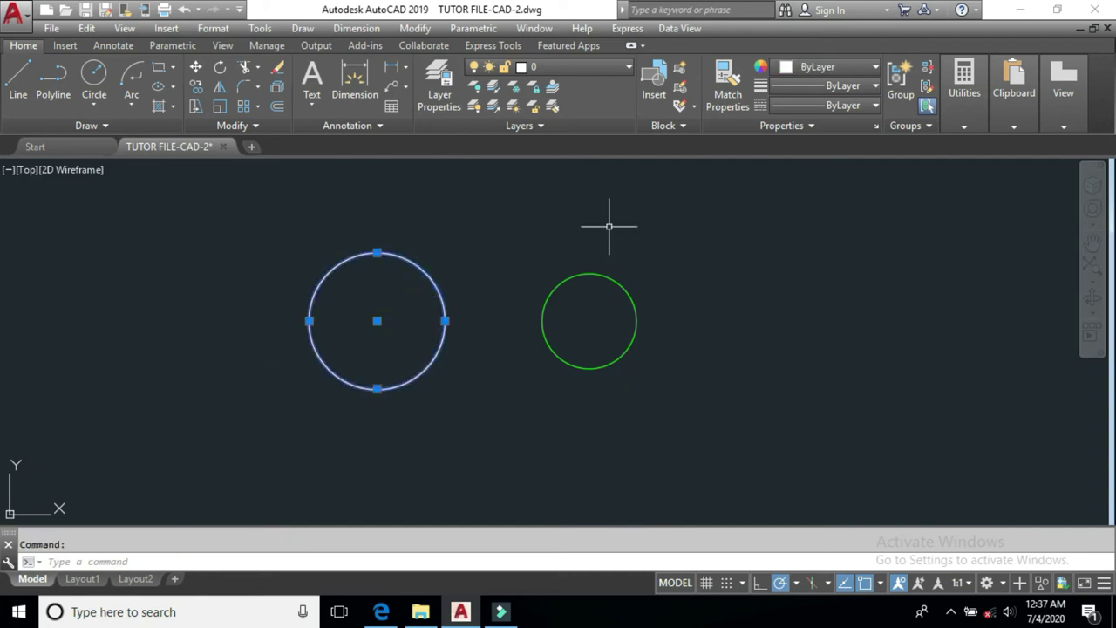
Colour the left circle Blue, then make both circles Red.
left_click(836, 68)
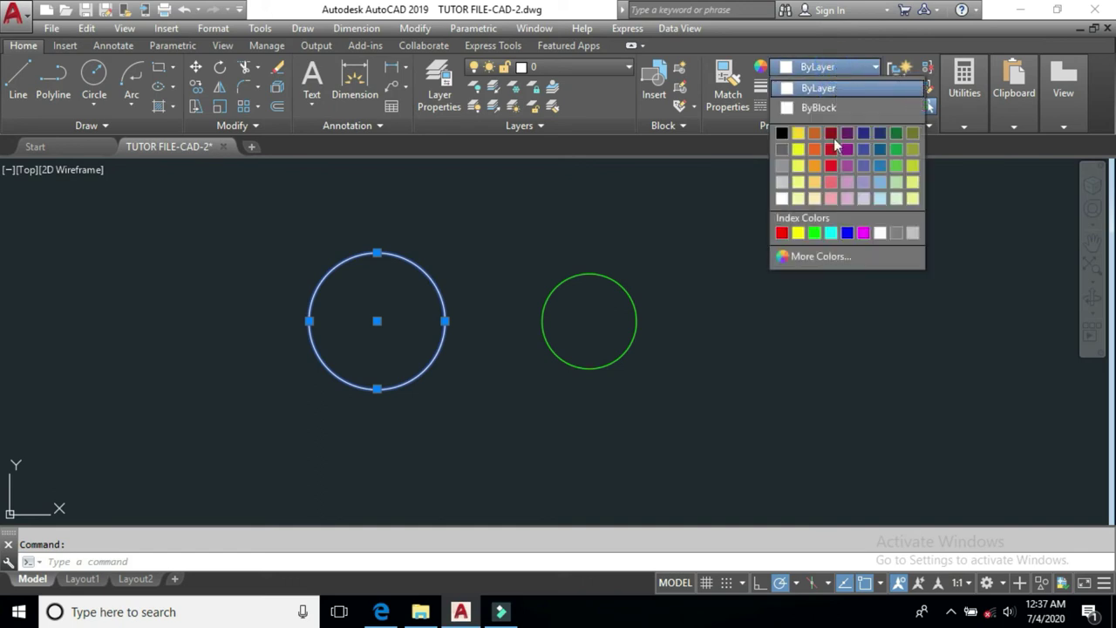
left_click(847, 233)
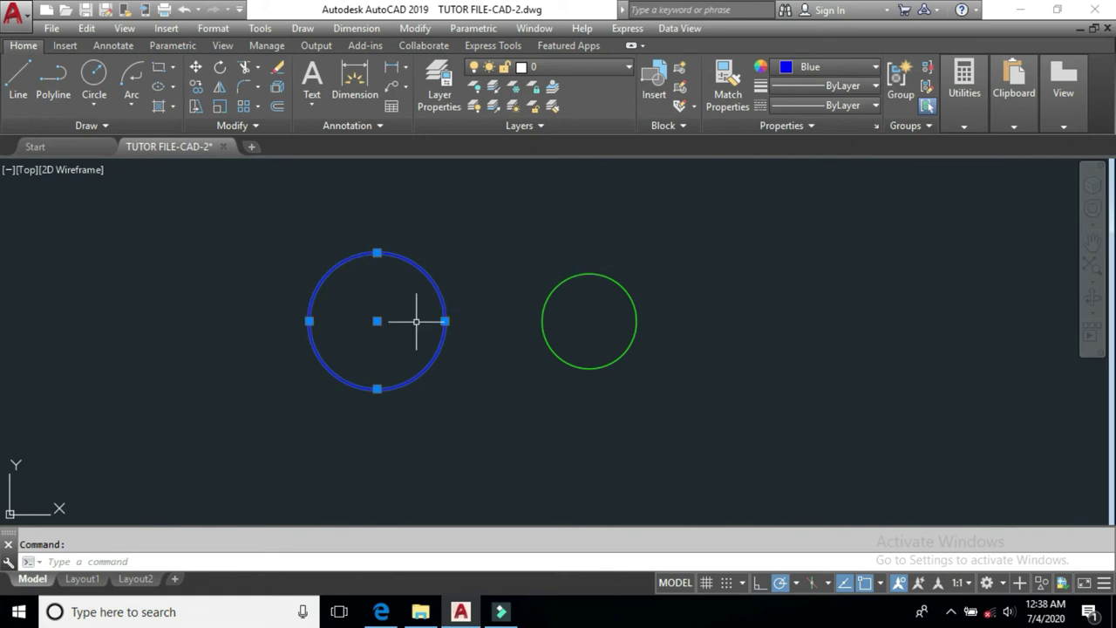
left_click(654, 247)
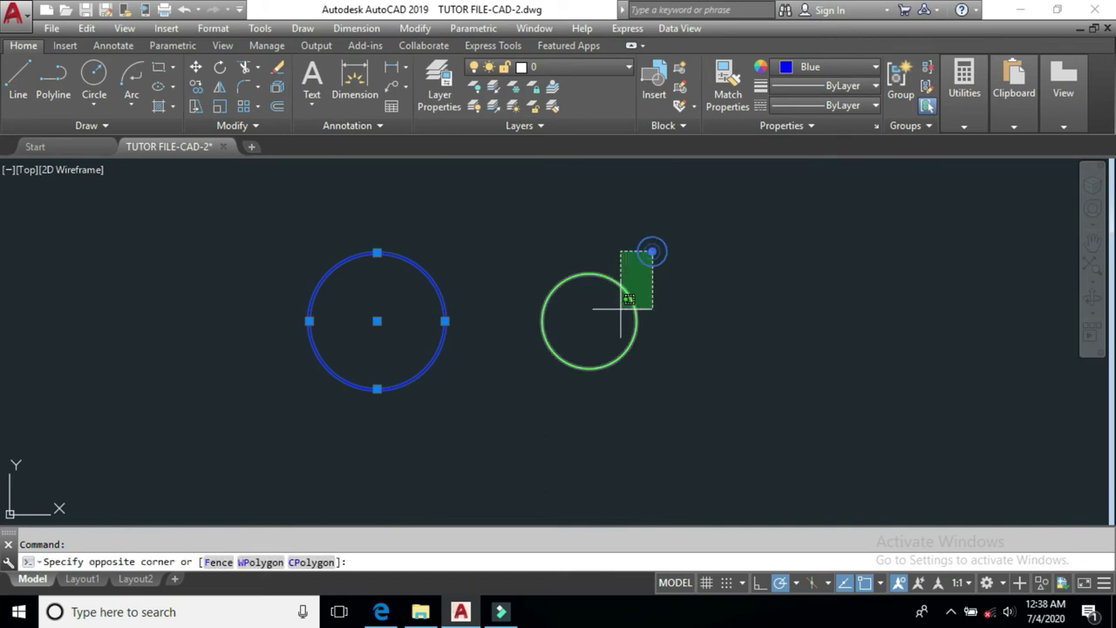
left_click(610, 310)
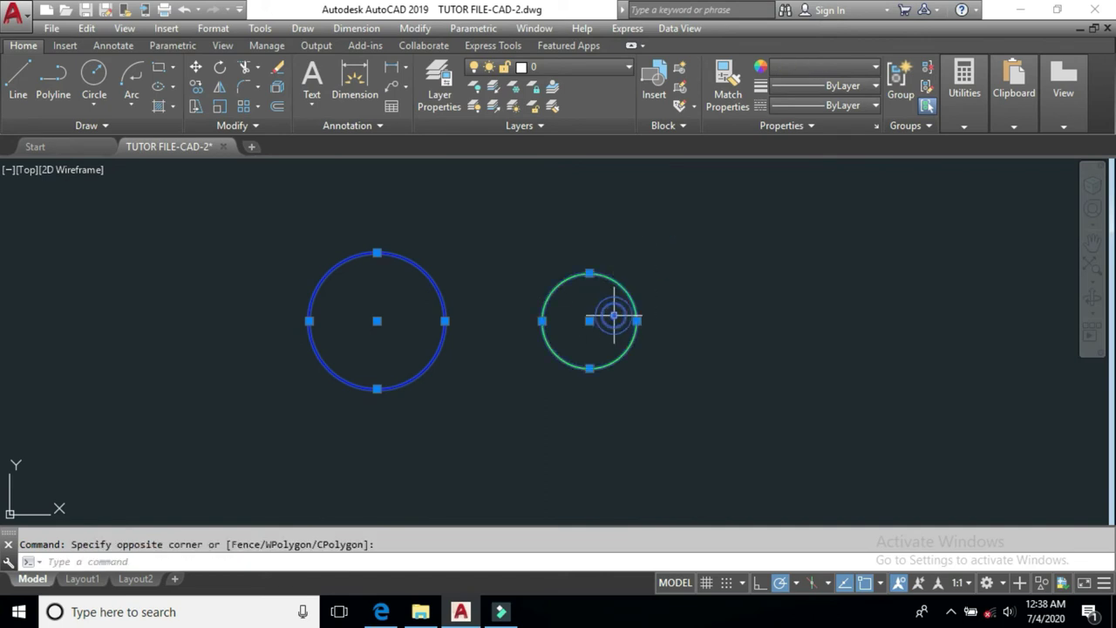
left_click(835, 68)
left_click(782, 233)
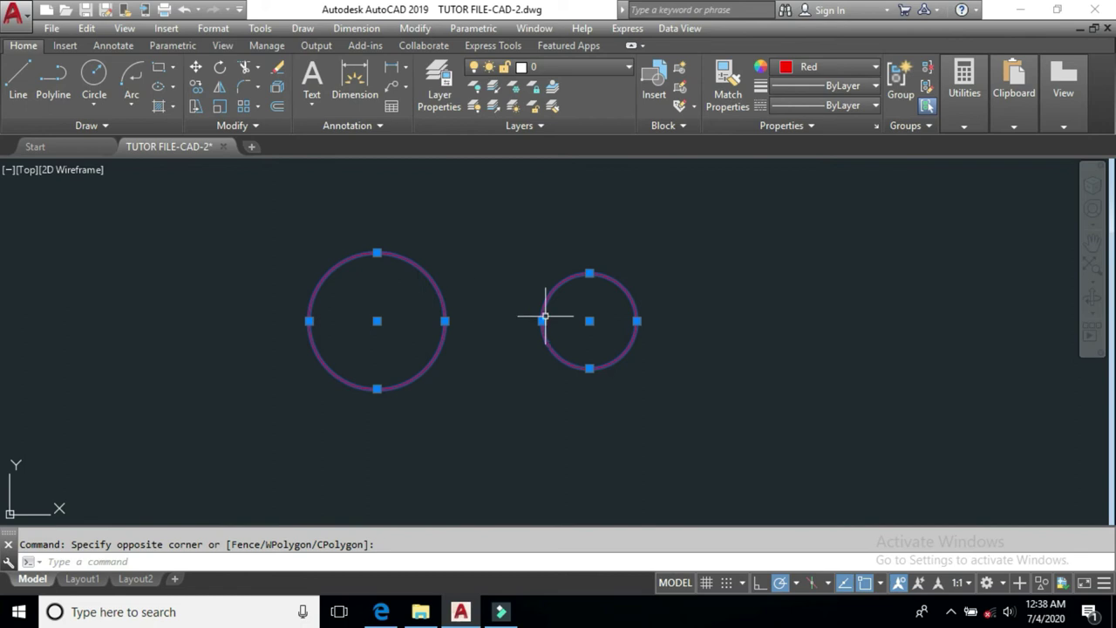
Crossing-select both circles and erase them.
key("Escape")
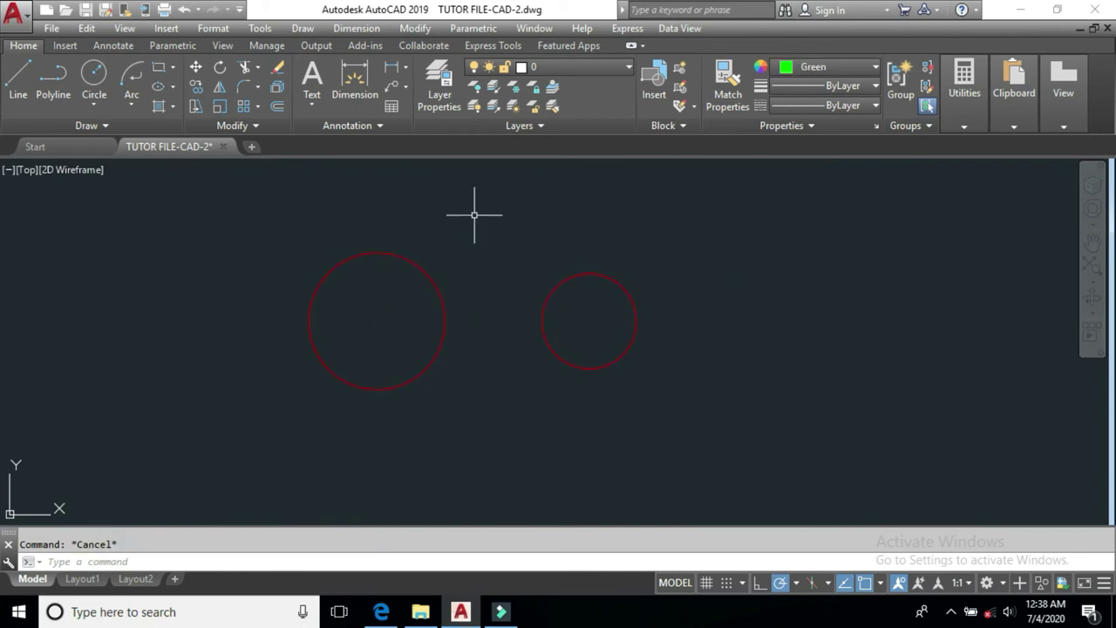
left_click(688, 258)
left_click(319, 392)
key("Delete")
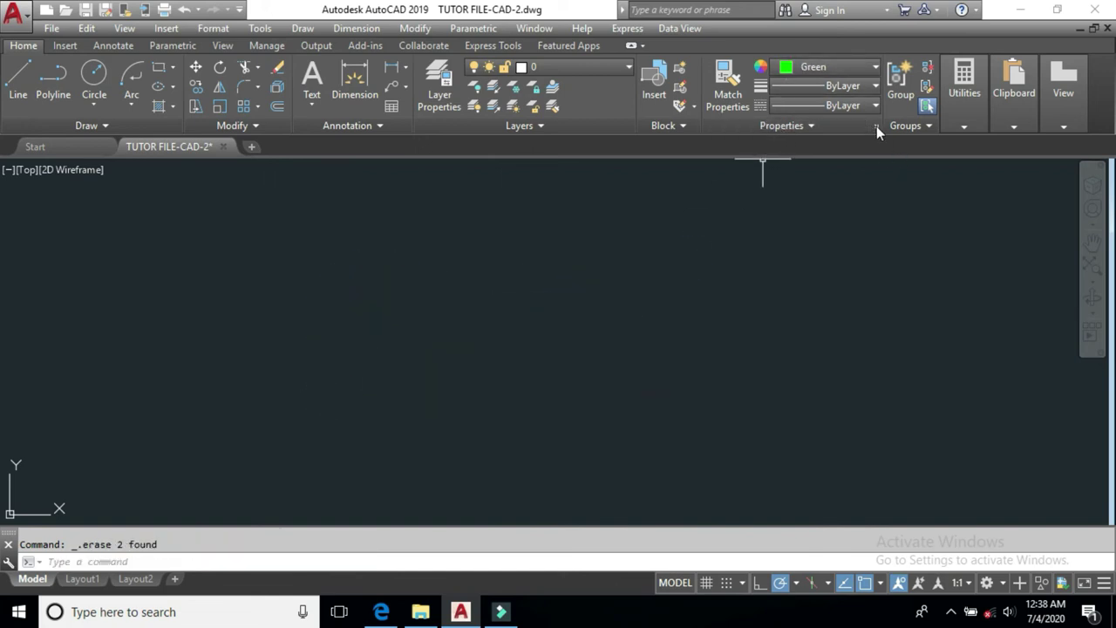
Open Format > Color and look through its True Color, Color Books and Index Color tabs.
left_click(219, 34)
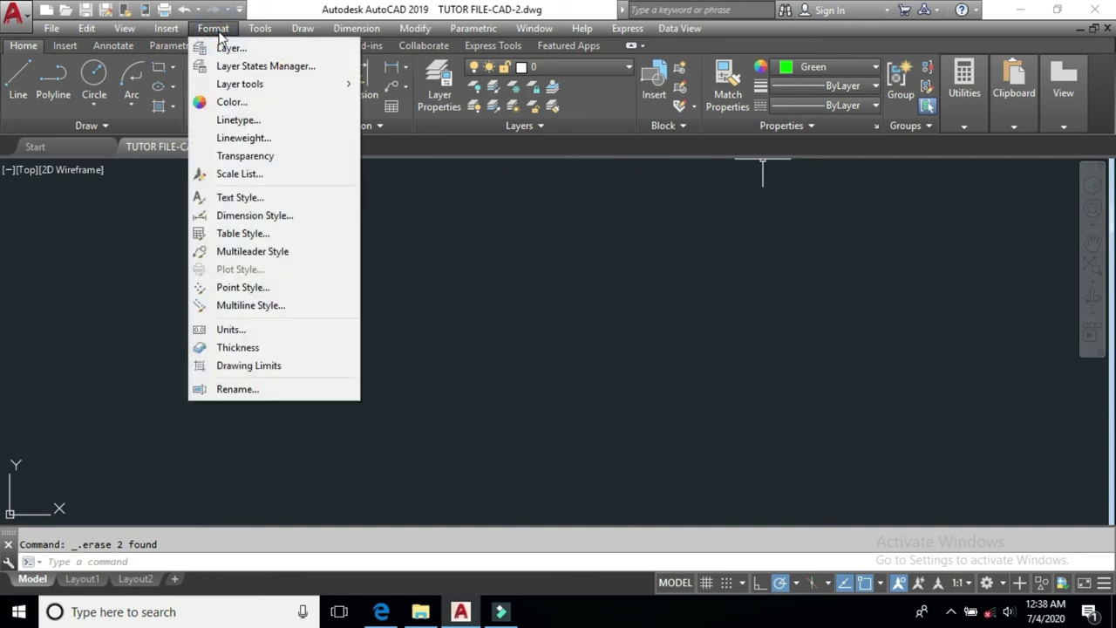
left_click(232, 102)
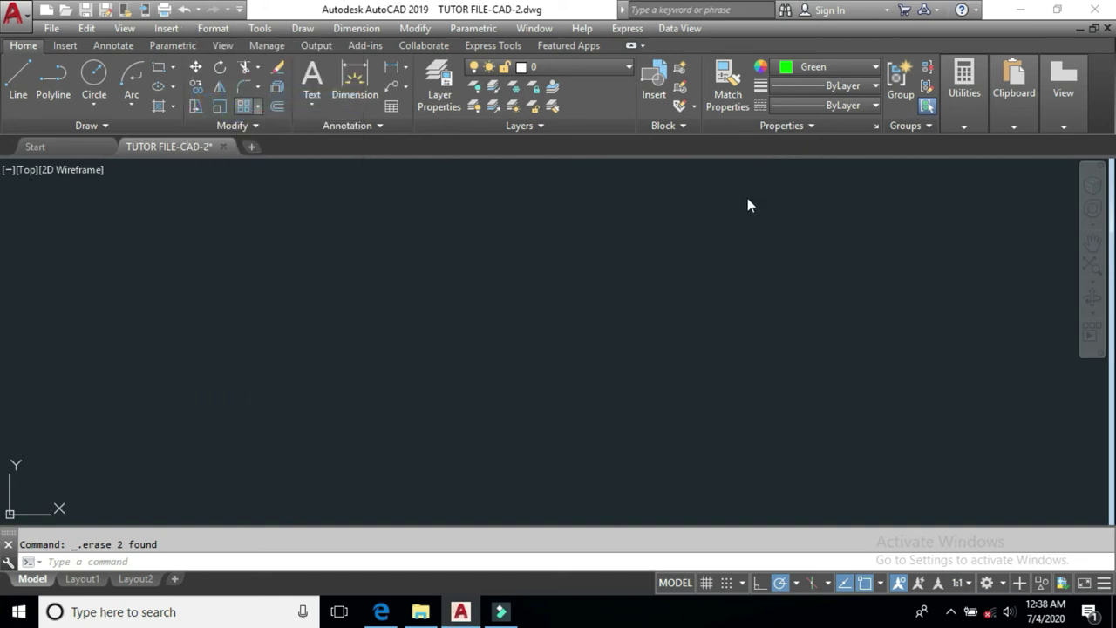
mouse_move(612, 162)
left_mouse_down()
mouse_move(515, 164)
mouse_move(468, 138)
mouse_move(432, 134)
mouse_move(432, 151)
left_mouse_up()
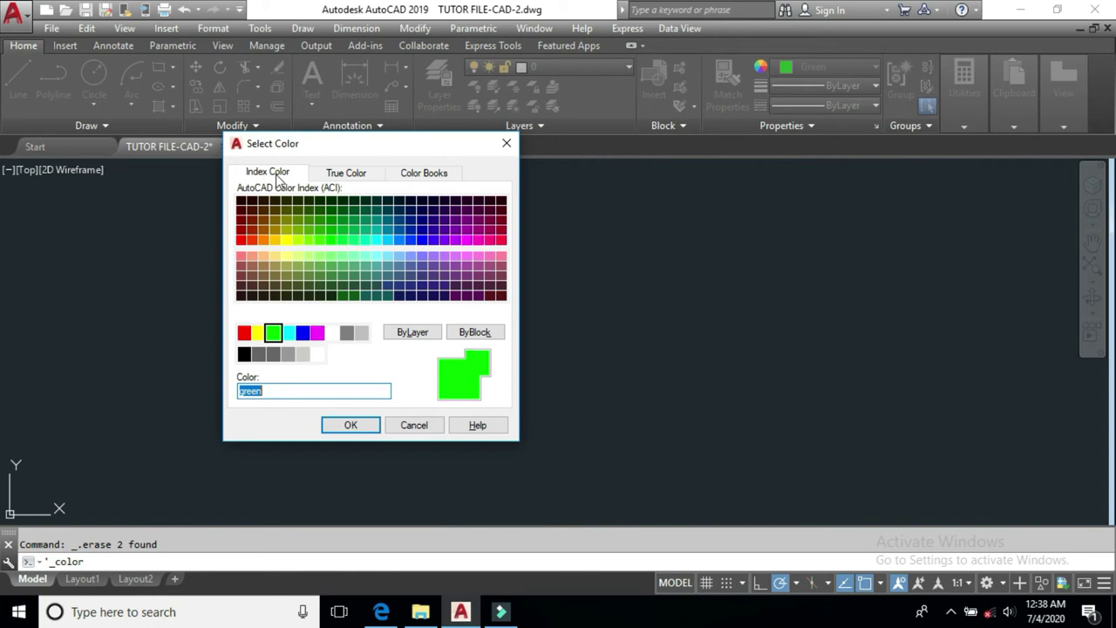
left_click(334, 173)
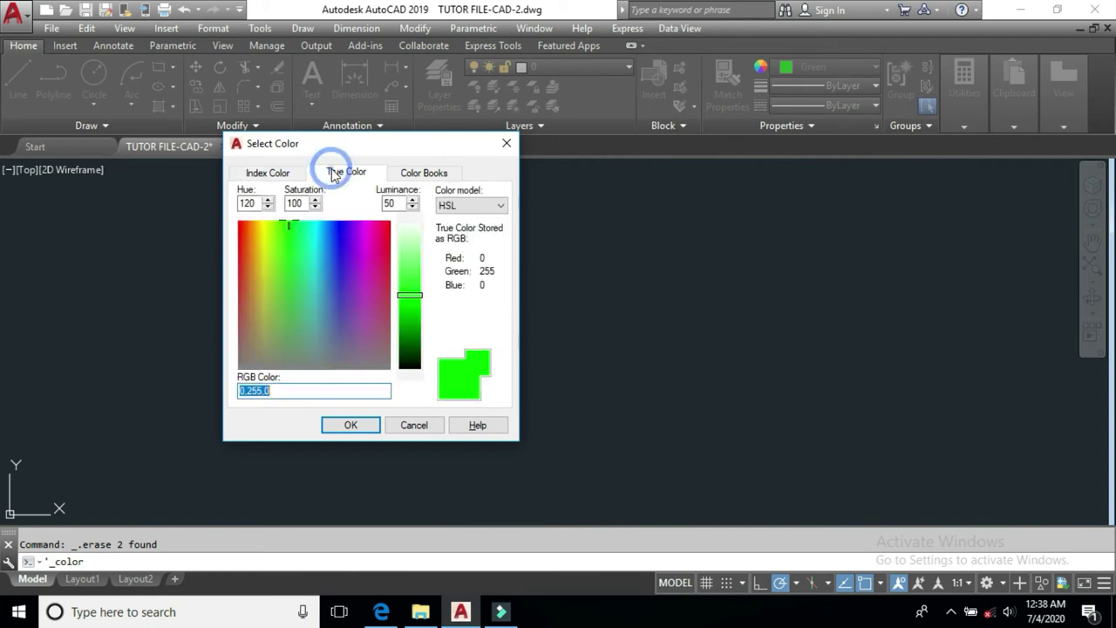
left_click(445, 177)
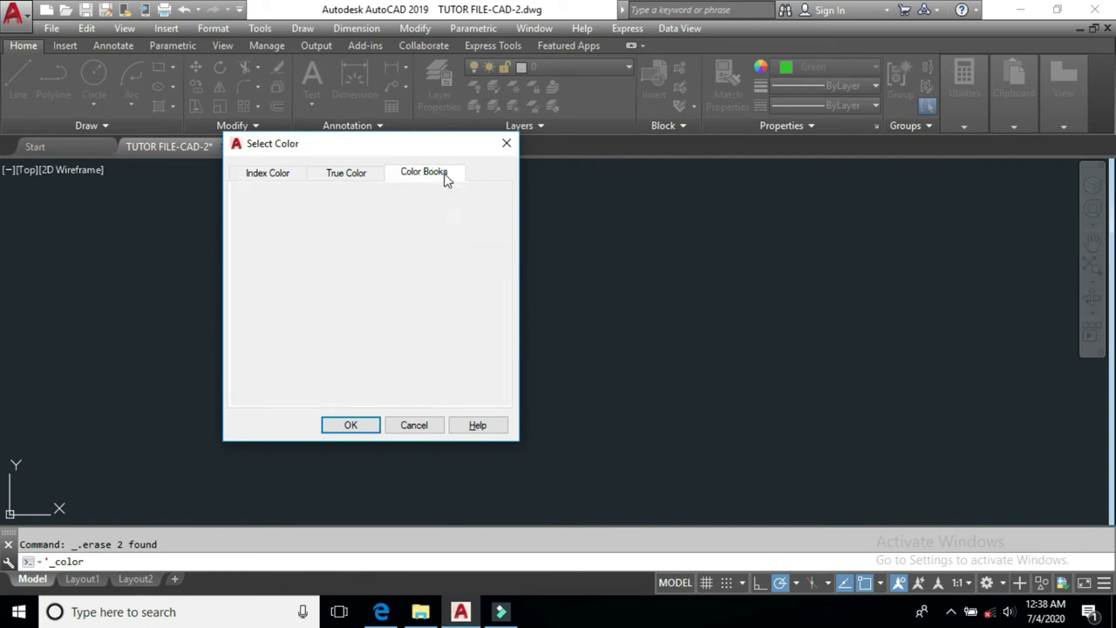
left_click(281, 173)
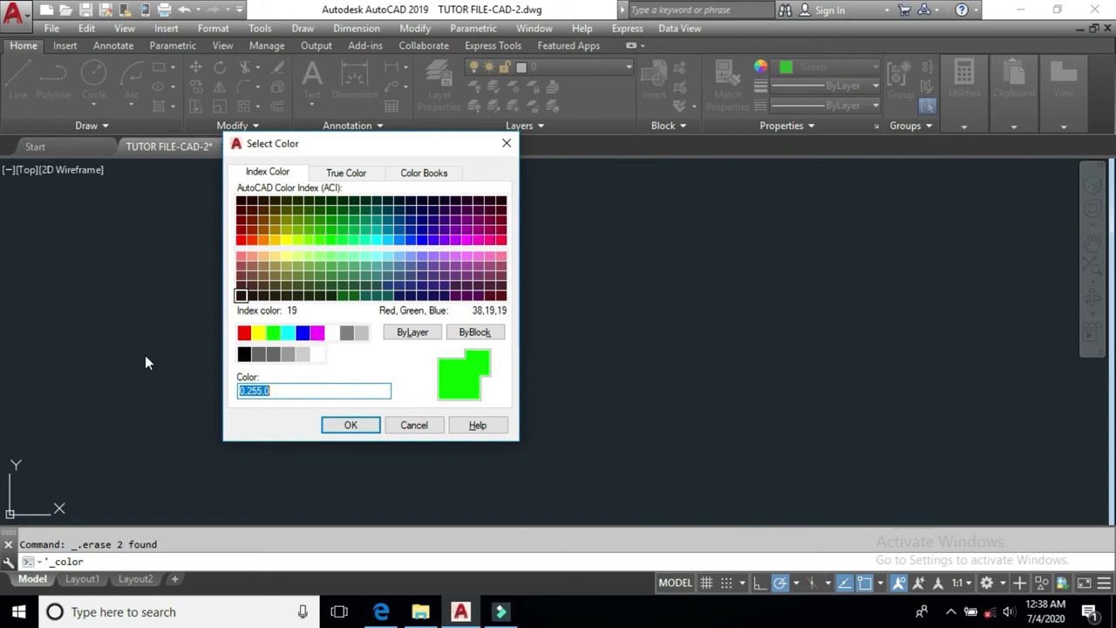
Try the standard index colours red, yellow, green, cyan, blue and light grey 9.
left_click(244, 332)
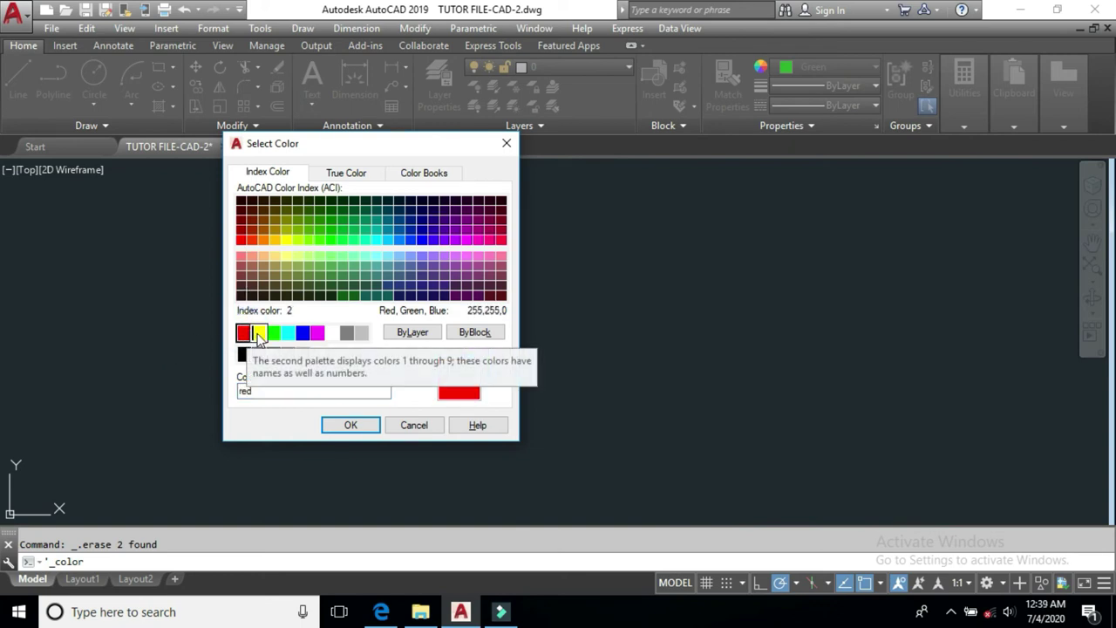
left_click(258, 334)
left_click(273, 333)
left_click(288, 332)
left_click(302, 332)
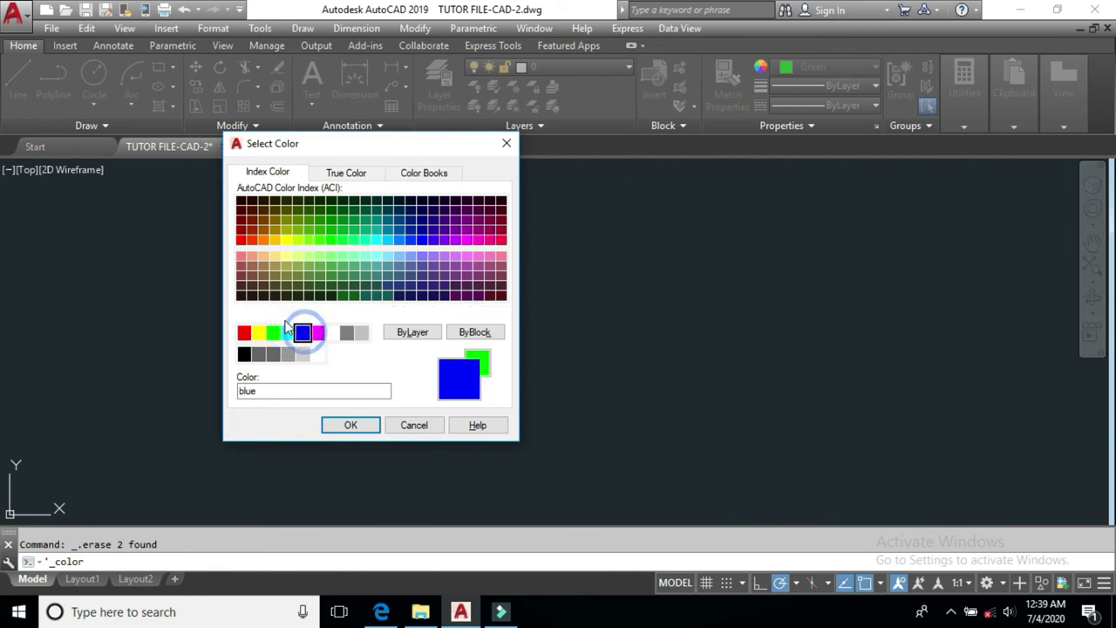
left_click(361, 334)
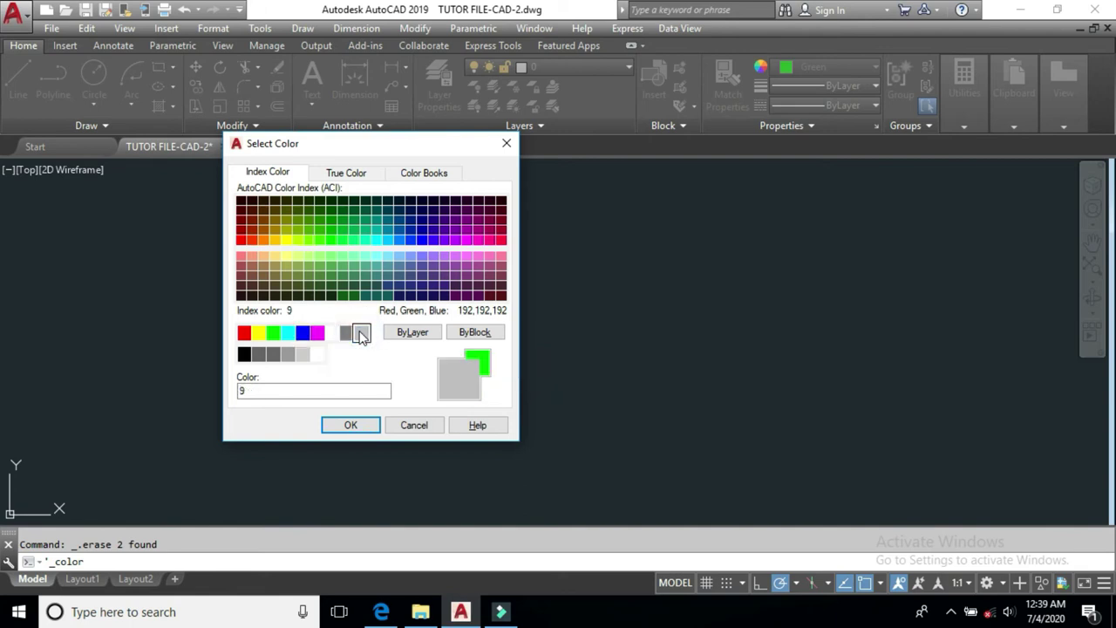
Try the red index shades 10 through 18, then orange index colour 30.
left_click(240, 241)
left_click(241, 231)
left_click(241, 222)
left_click(241, 212)
left_click(240, 203)
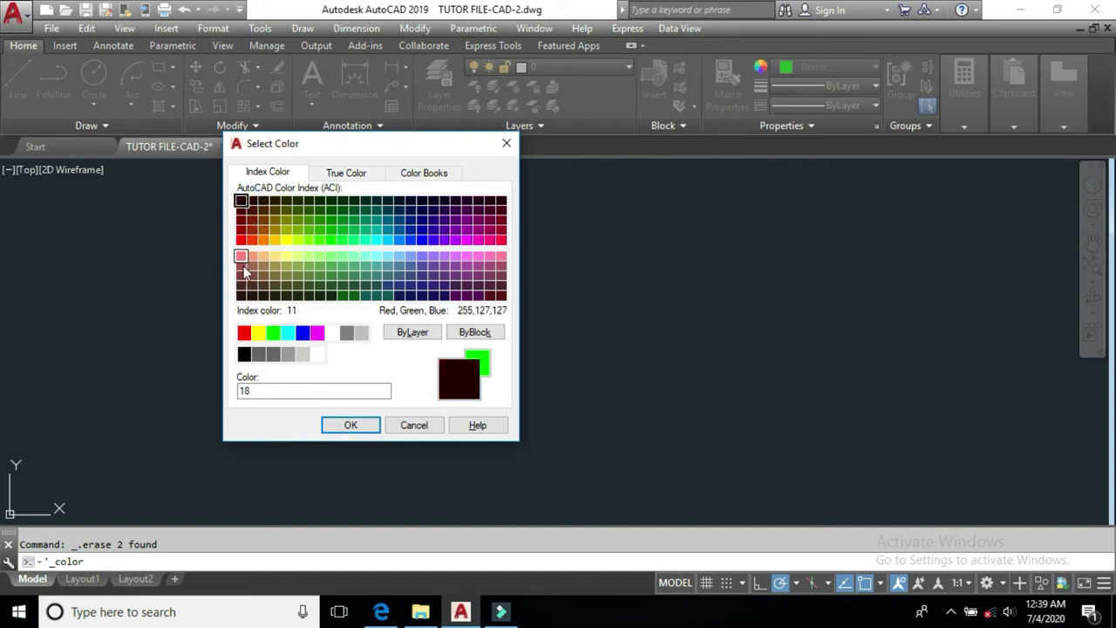
left_click(241, 256)
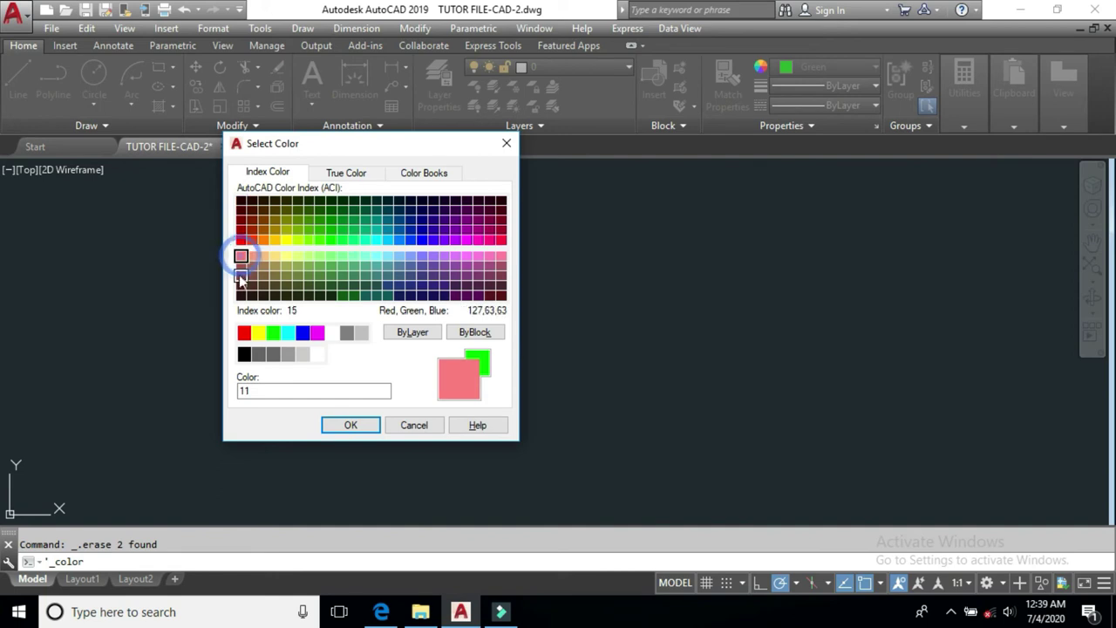
left_click(241, 266)
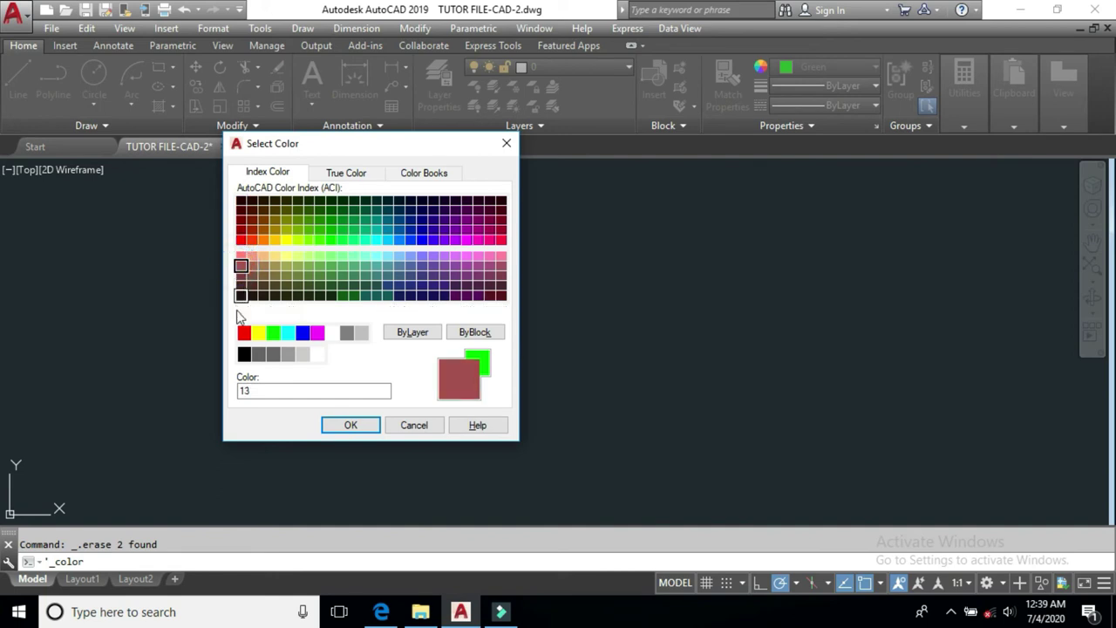
left_click(242, 240)
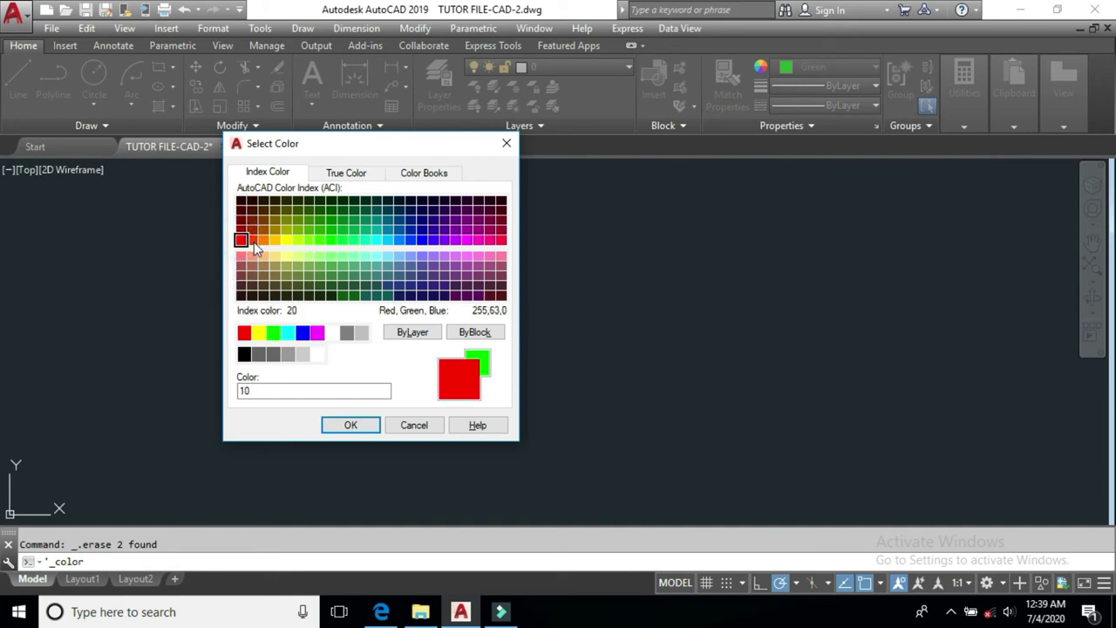
left_click(264, 242)
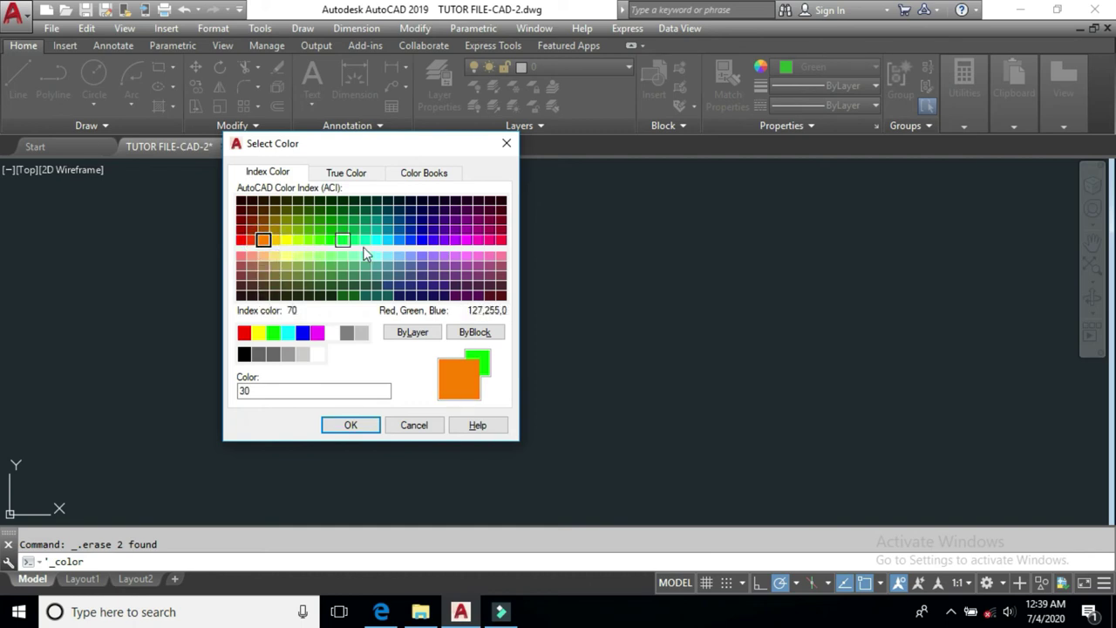
Try index colours 248–249 and greys 250–255, then settle on brown index colour 32.
left_click(502, 298)
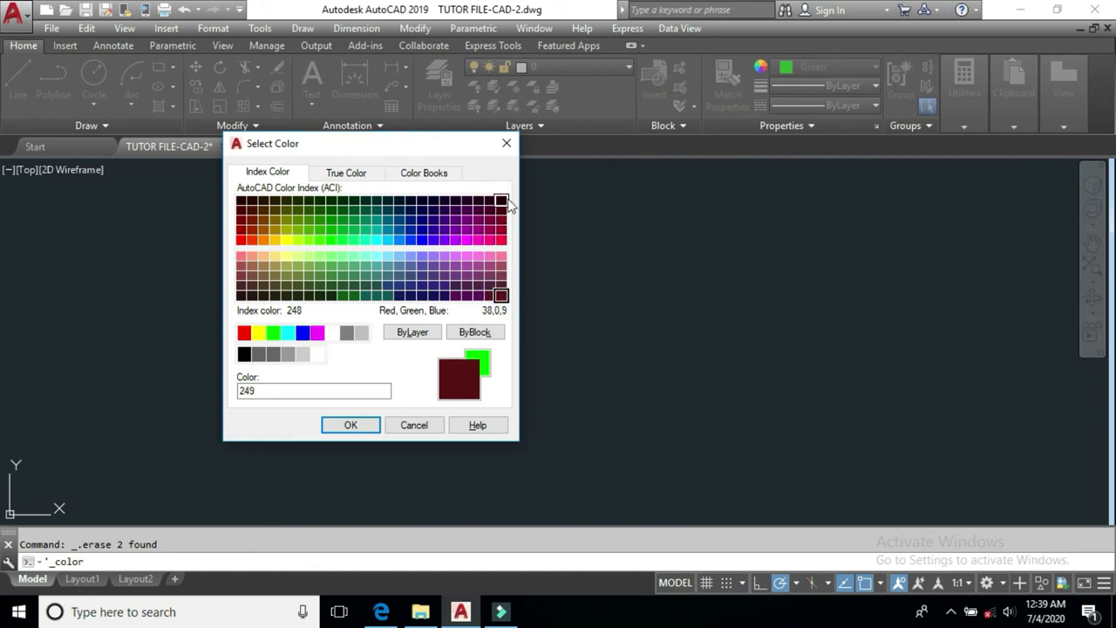
left_click(502, 201)
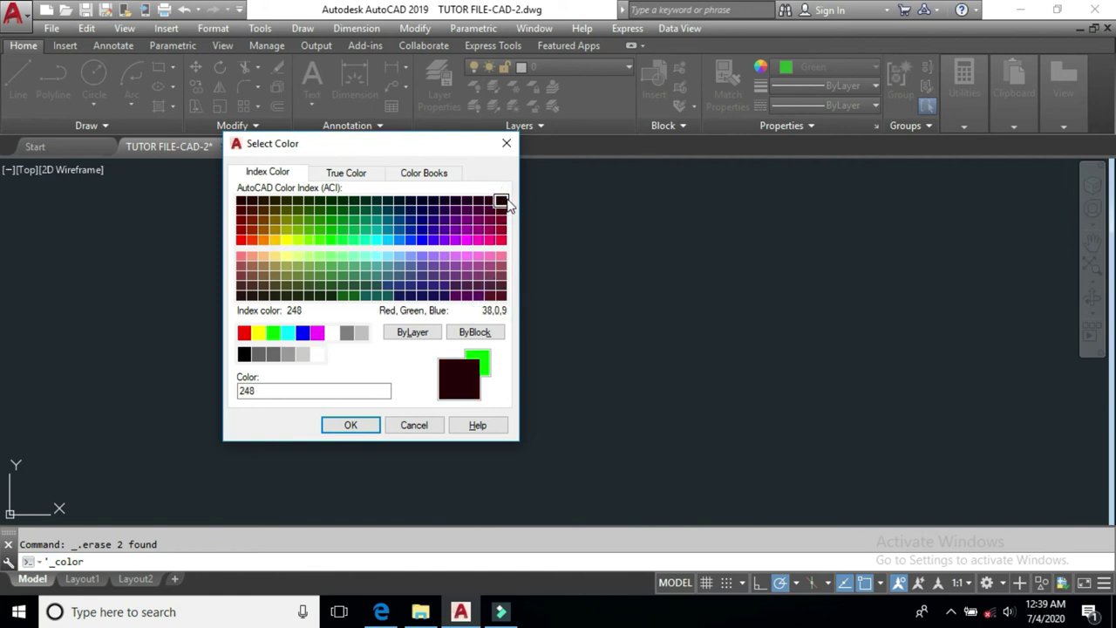
left_click(501, 297)
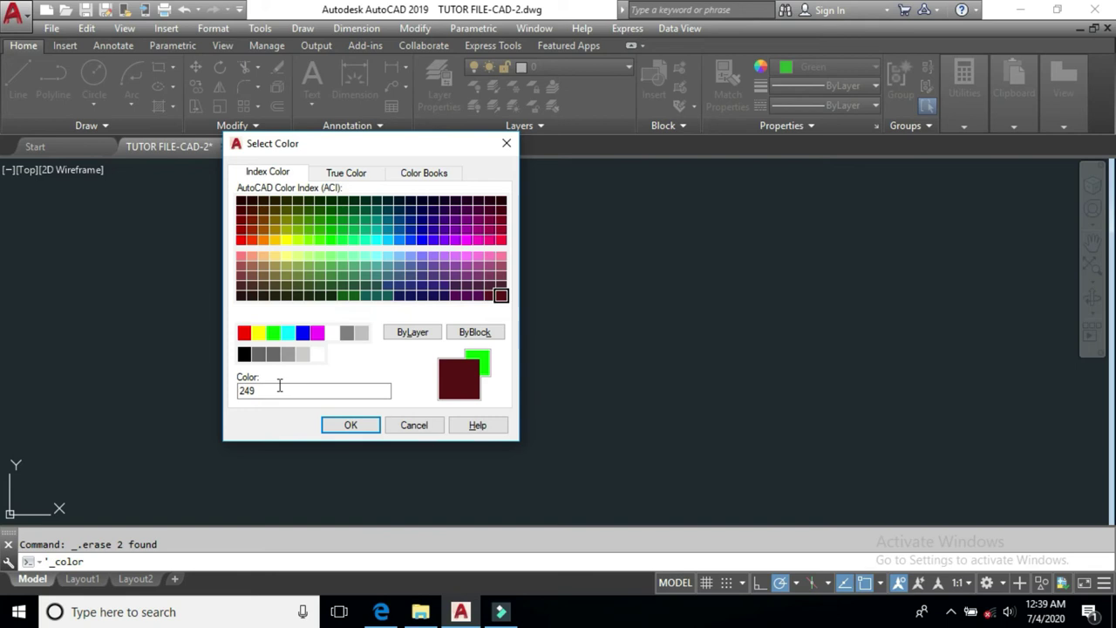
left_click(244, 354)
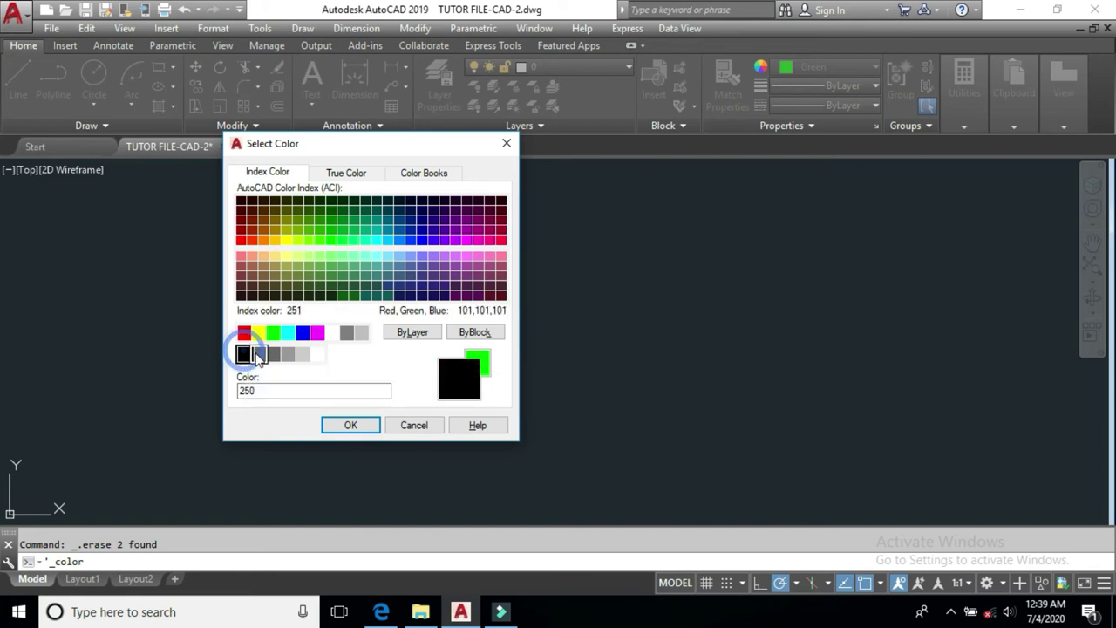
left_click(258, 354)
left_click(272, 354)
left_click(288, 354)
left_click(303, 354)
left_click(317, 354)
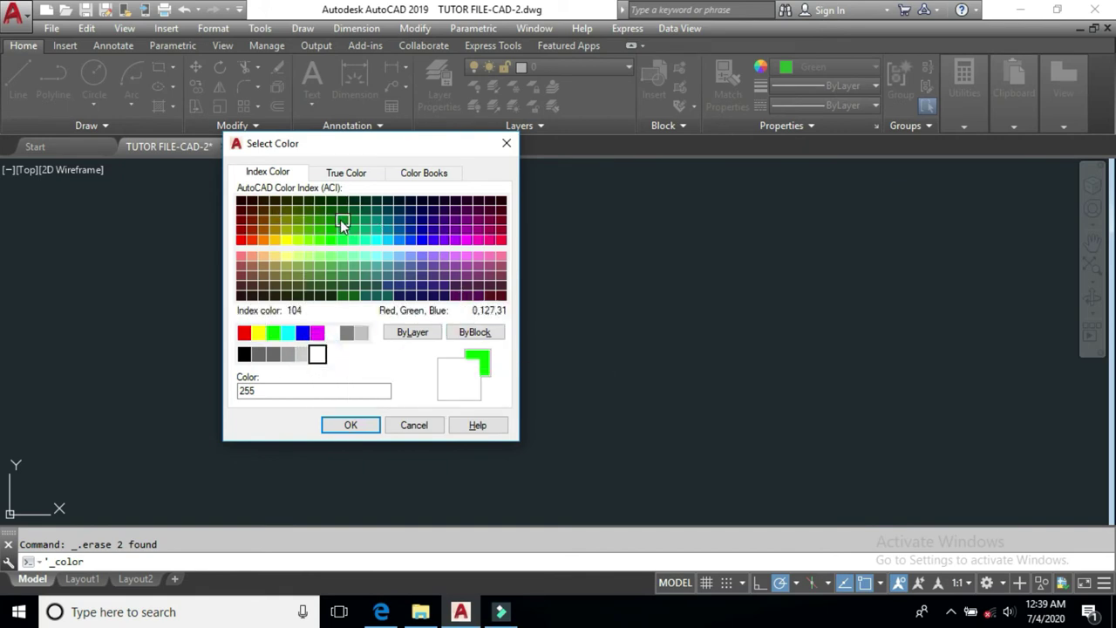
left_click(262, 229)
Confirm colour 32 as current and draw a rectangle below the middle of the drawing.
left_click(344, 424)
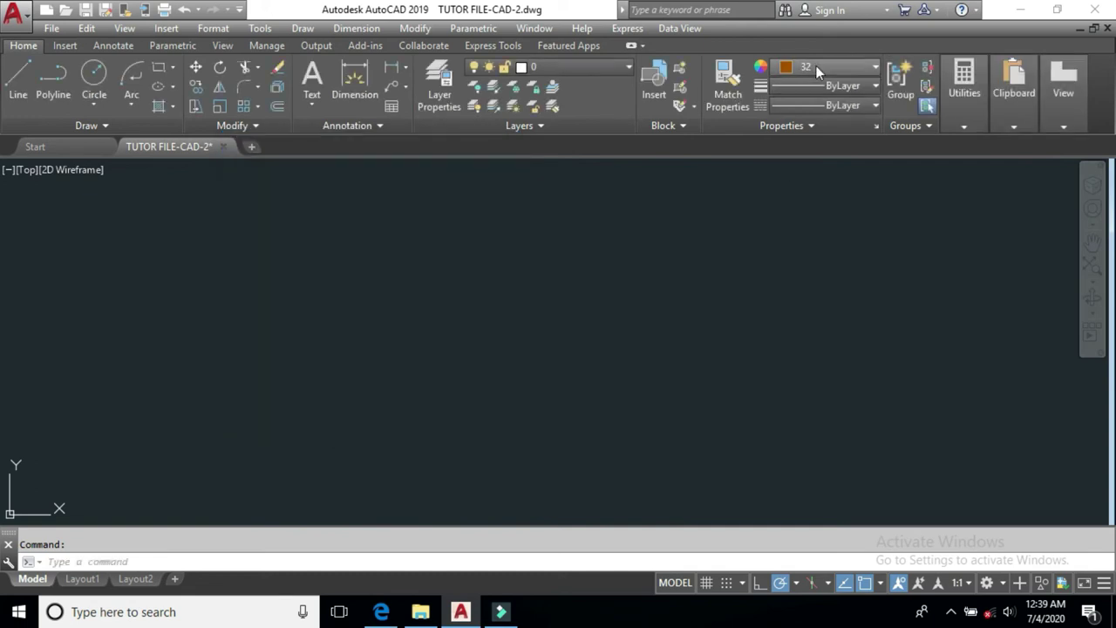
left_click(159, 67)
left_click(356, 335)
left_click(469, 416)
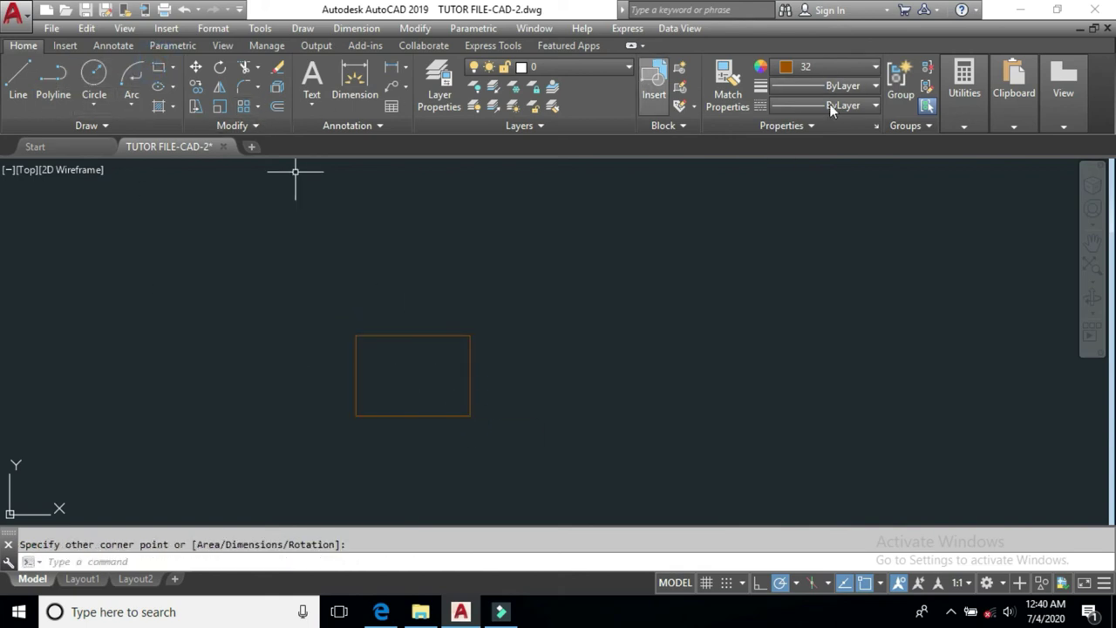
left_click(874, 67)
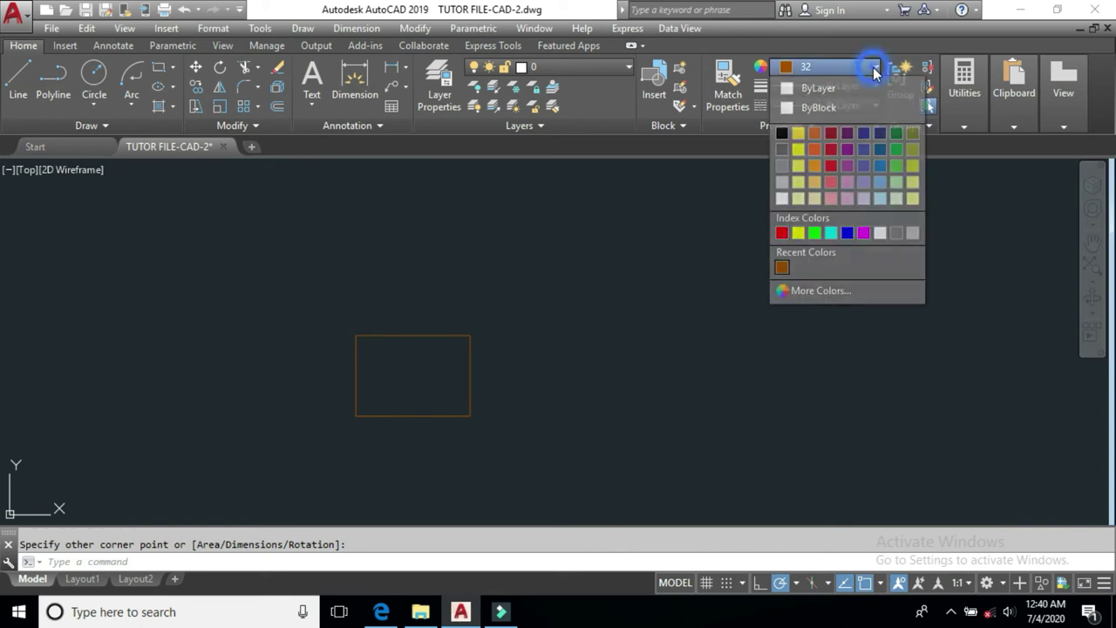
Show colour 32's values on the True Color tab, keeping the HSL colour model.
left_click(833, 289)
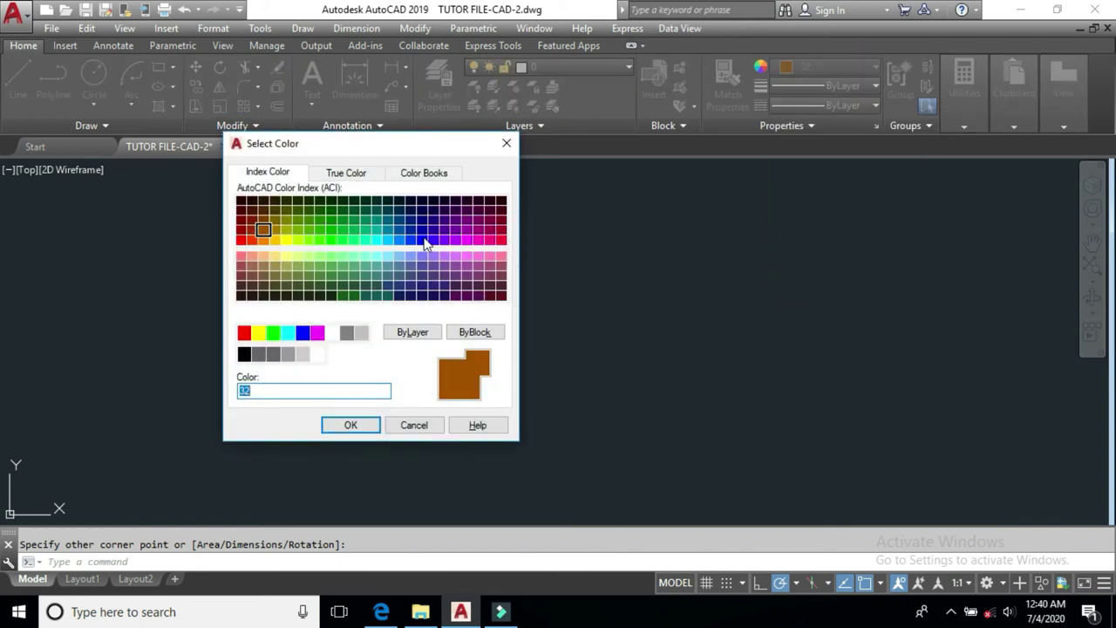
left_click(346, 173)
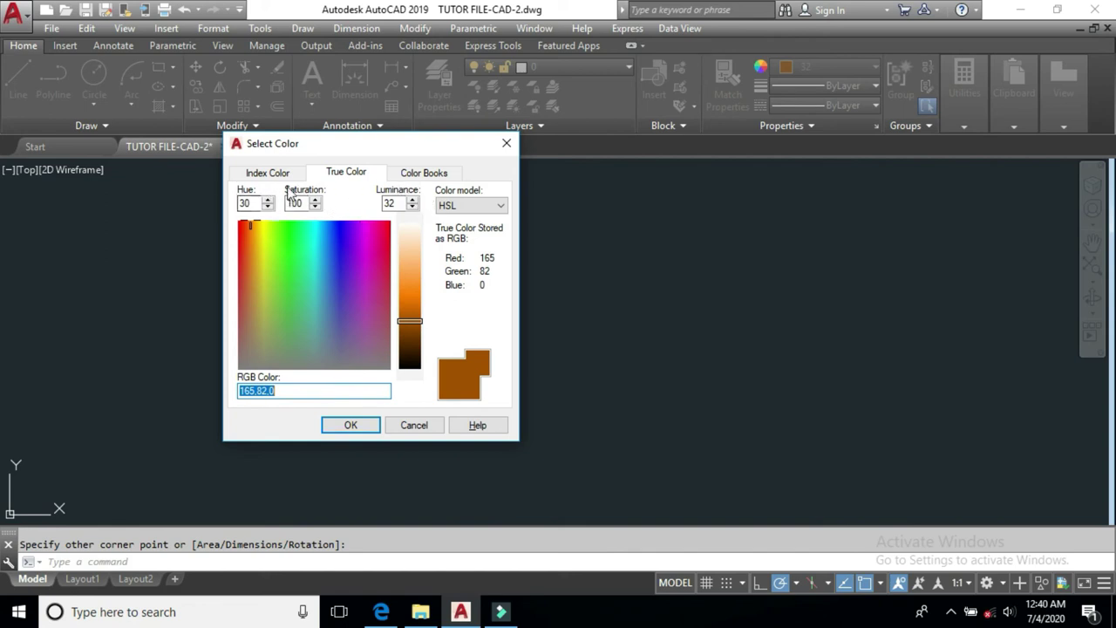
left_click(486, 210)
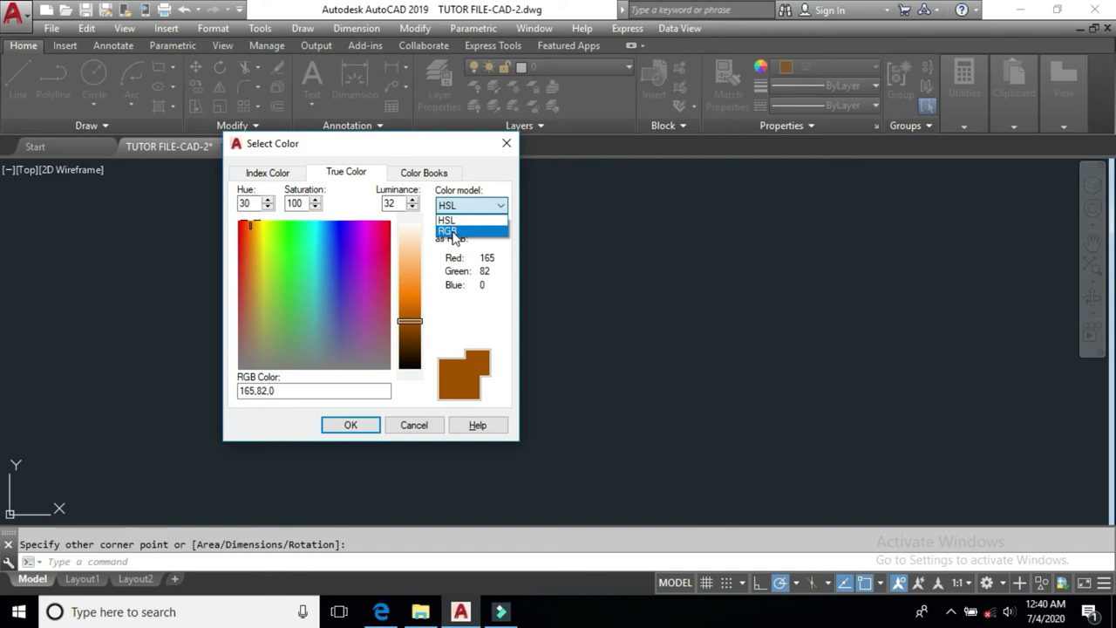
left_click(494, 174)
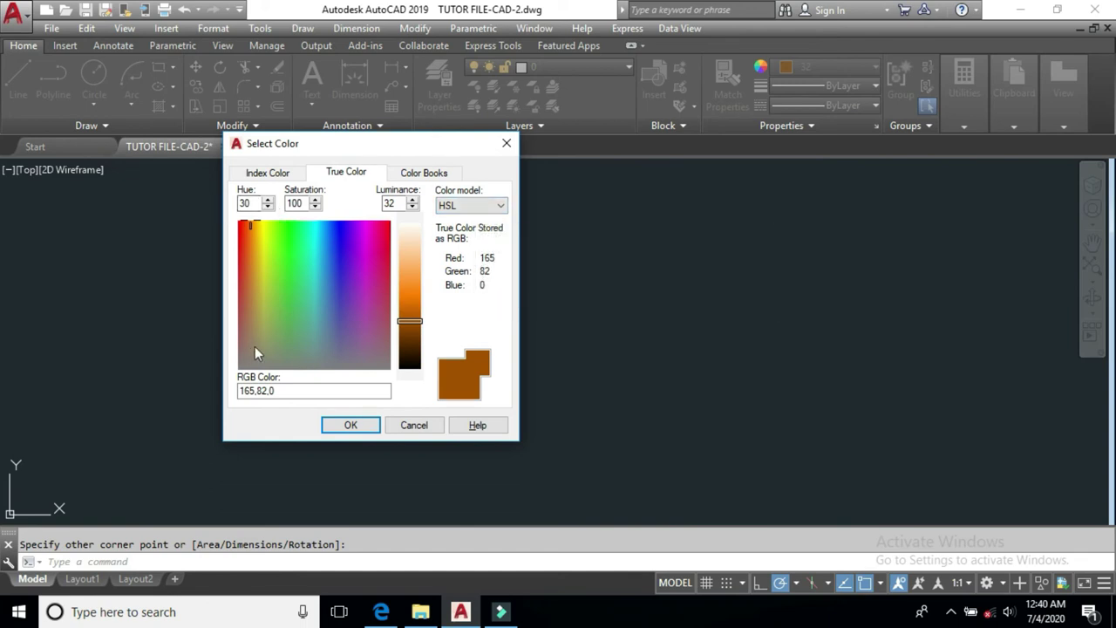
Experiment with hue, saturation and luminance, then apply light blue 79,84,248 as current colour.
left_click(245, 319)
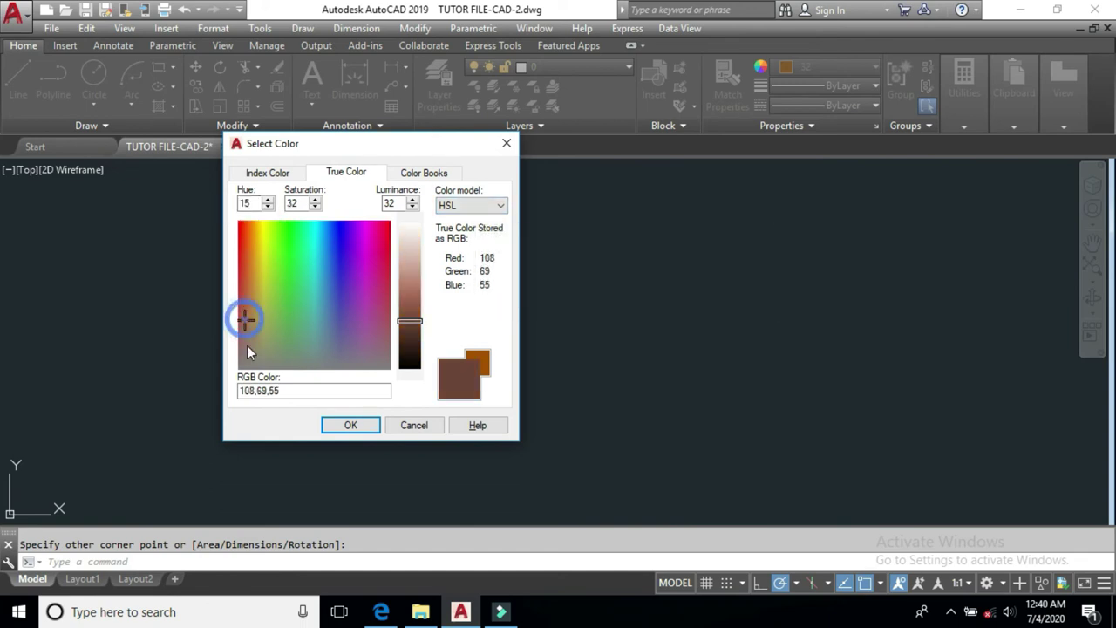
left_click_drag(243, 320, 352, 335)
left_click(245, 351)
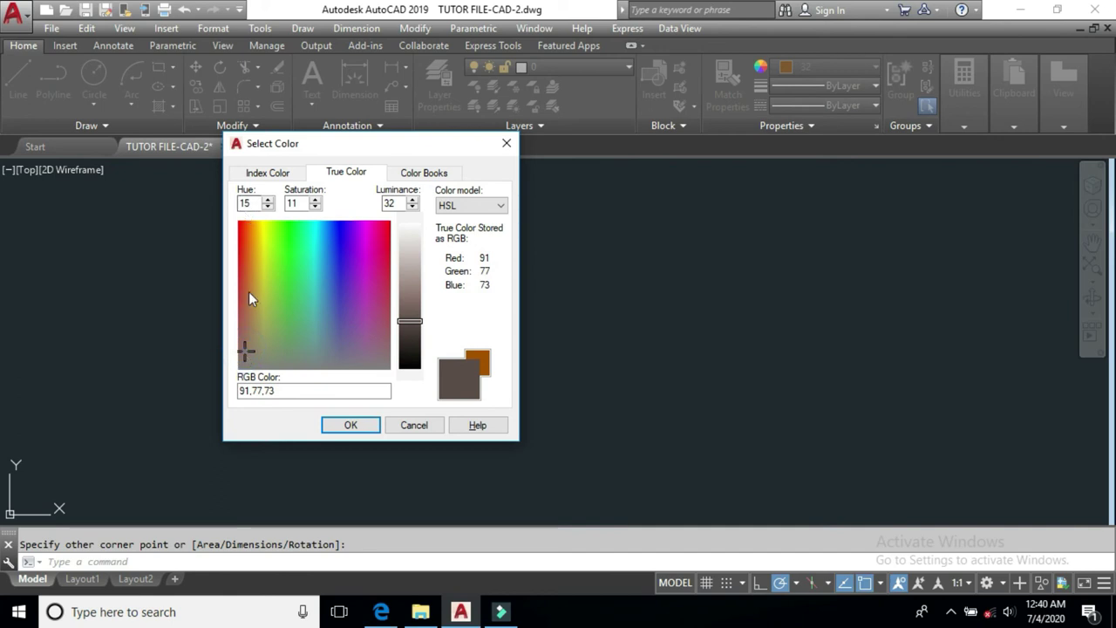
left_click_drag(244, 352, 380, 245)
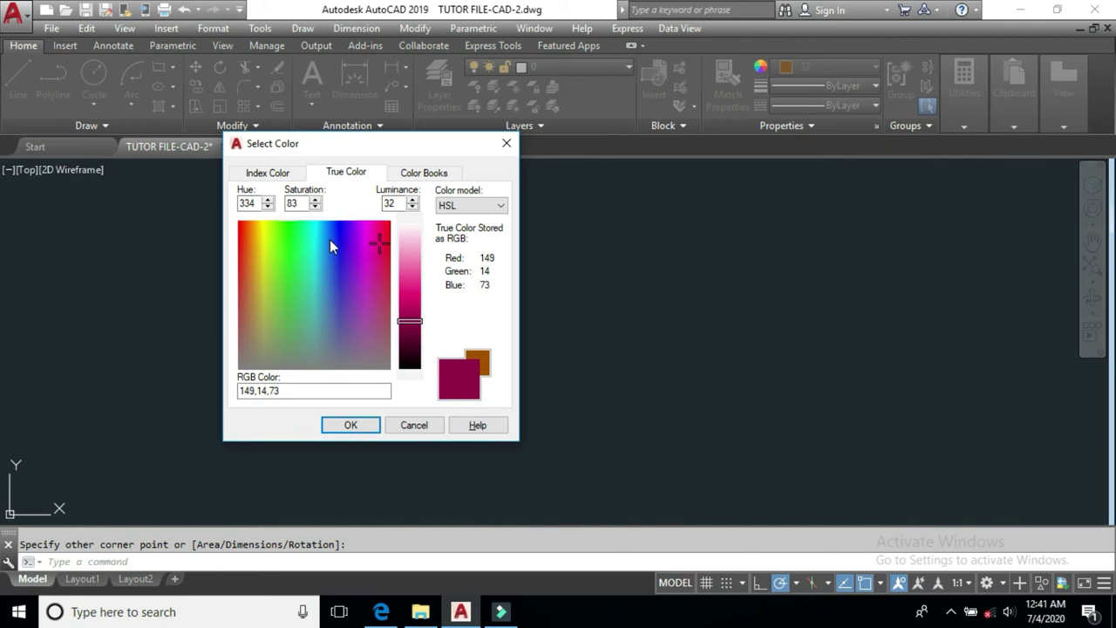
left_click(340, 230)
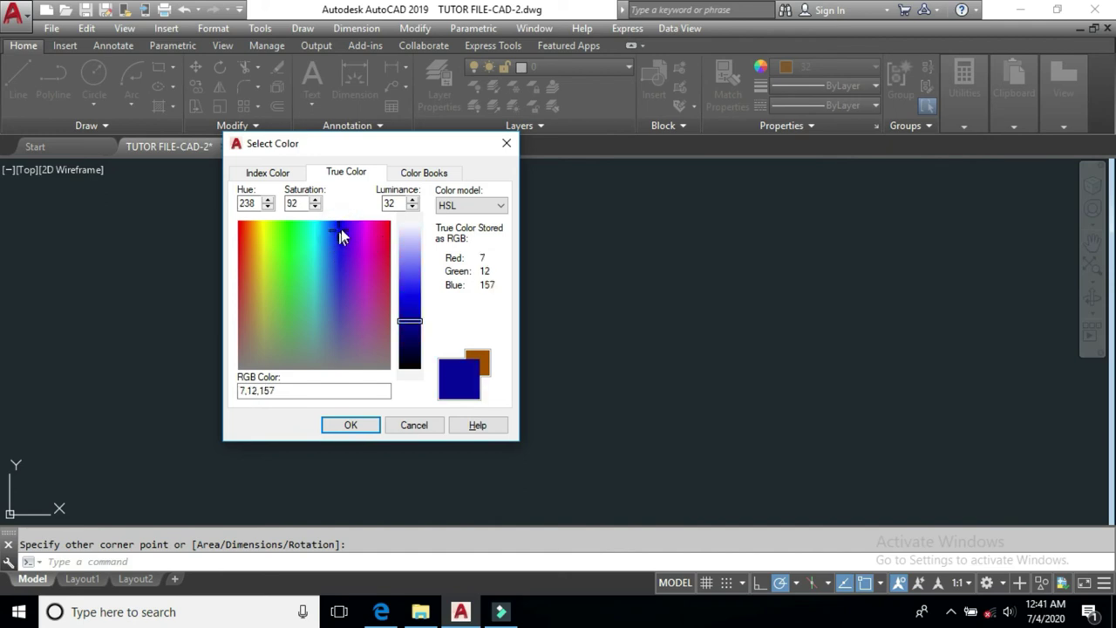
left_click_drag(410, 321, 412, 224)
mouse_move(415, 298)
left_mouse_down()
mouse_move(424, 404)
mouse_move(409, 228)
mouse_move(423, 370)
mouse_move(416, 258)
mouse_move(411, 283)
left_mouse_up()
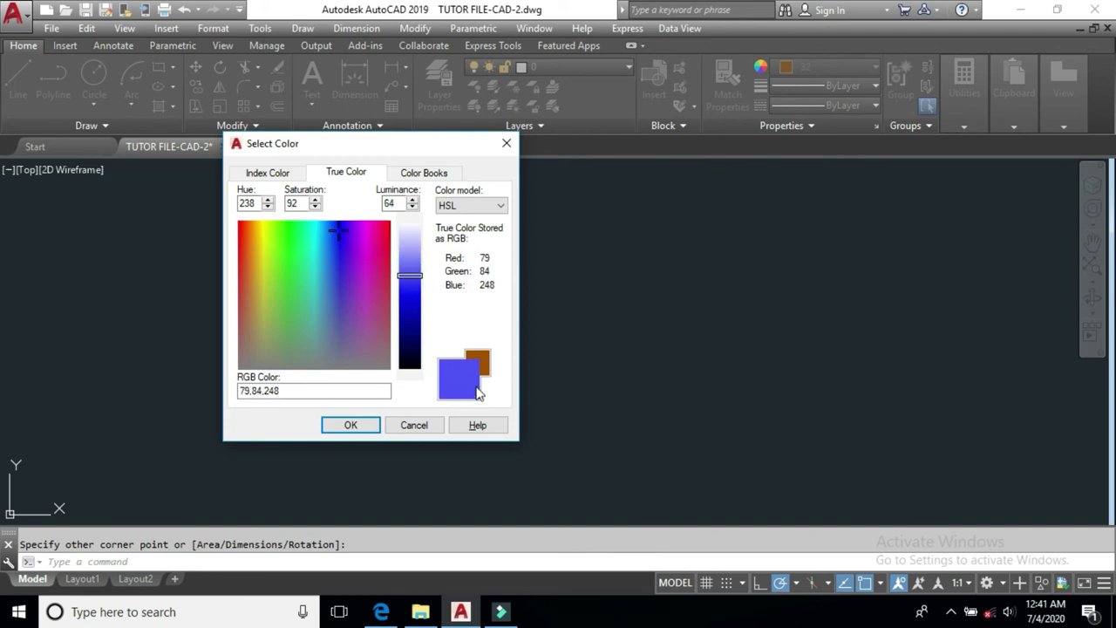
left_click(351, 424)
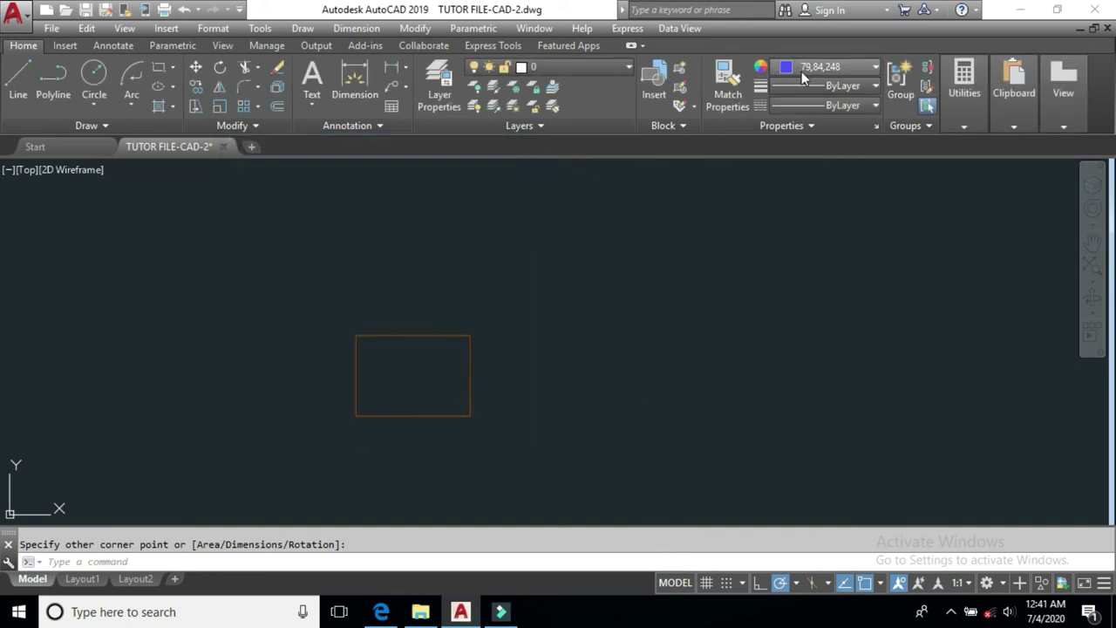
Draw a light blue rectangle up and to the right of the brown one.
left_click(159, 68)
left_click(537, 299)
left_click(648, 386)
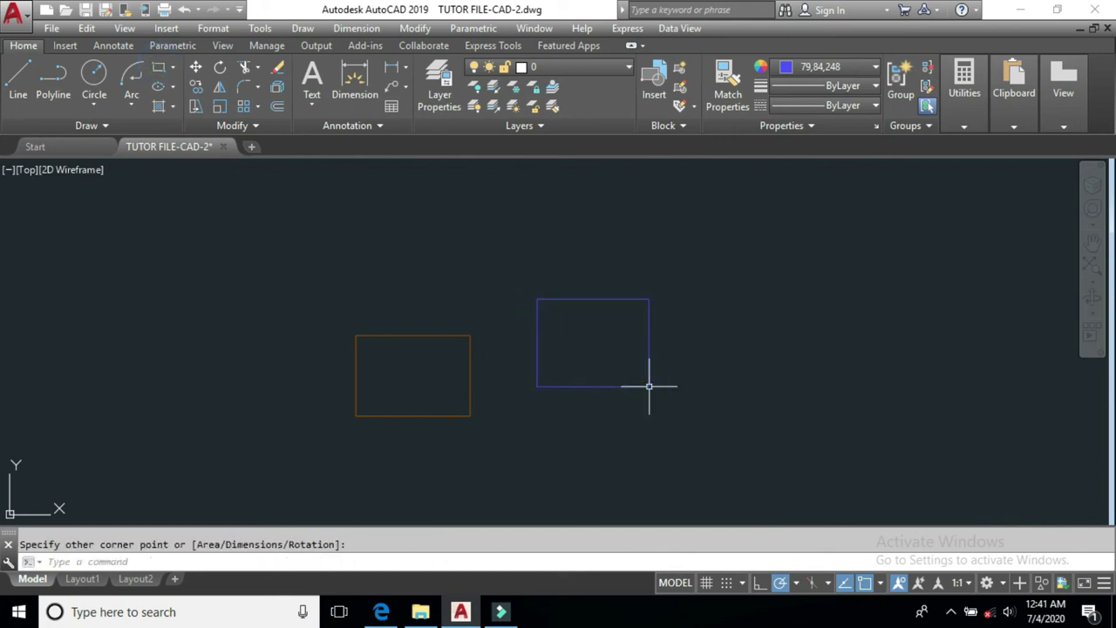
left_click(865, 69)
left_click(828, 291)
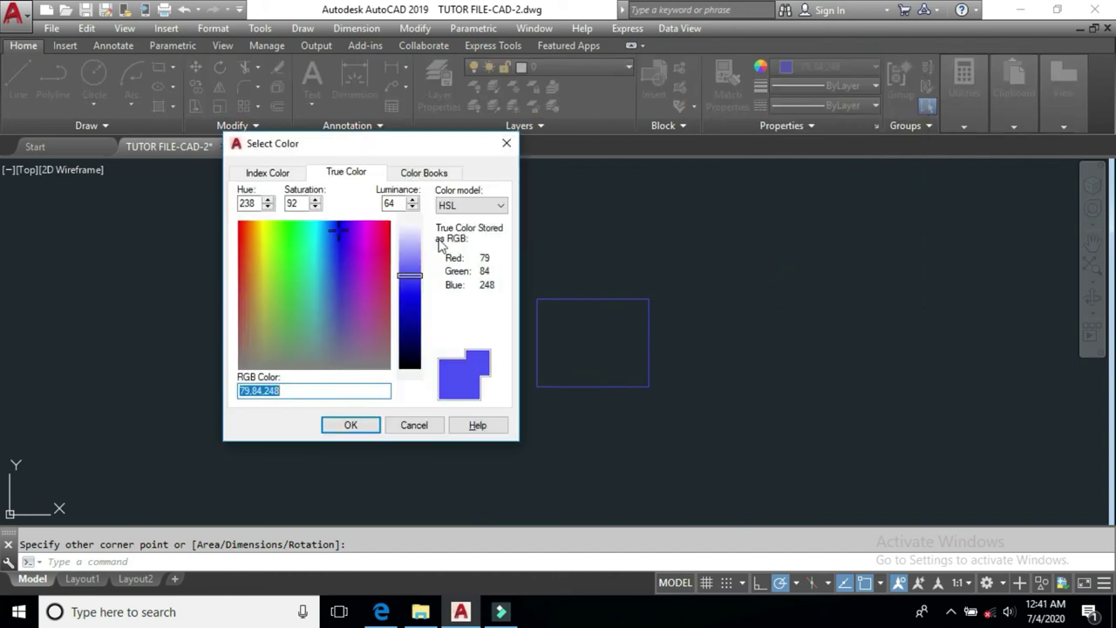
Switch the colour model to RGB and mix pink 255,117,144 with the Red, Green, Blue sliders.
left_click(468, 206)
left_click(465, 230)
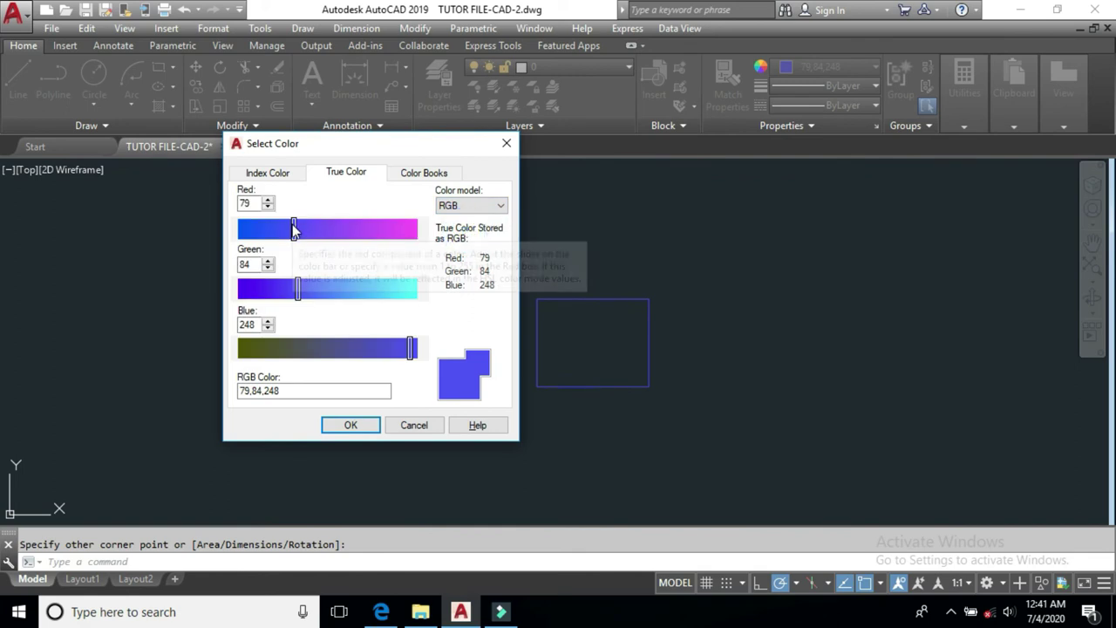
left_click_drag(295, 228, 455, 236)
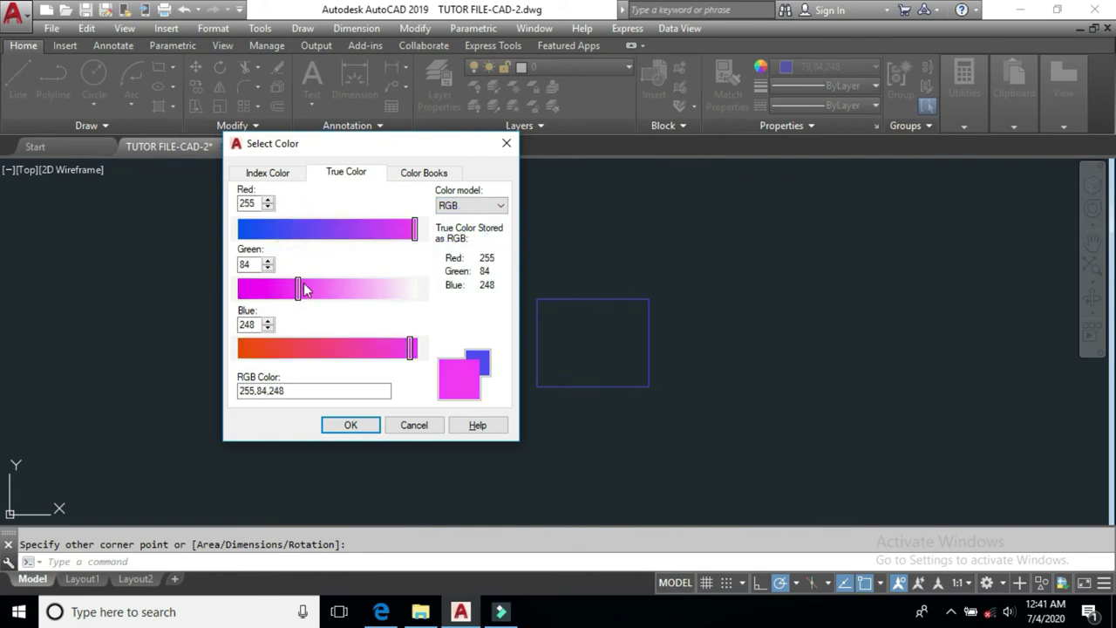
left_click_drag(297, 292, 224, 304)
left_click_drag(405, 347, 223, 366)
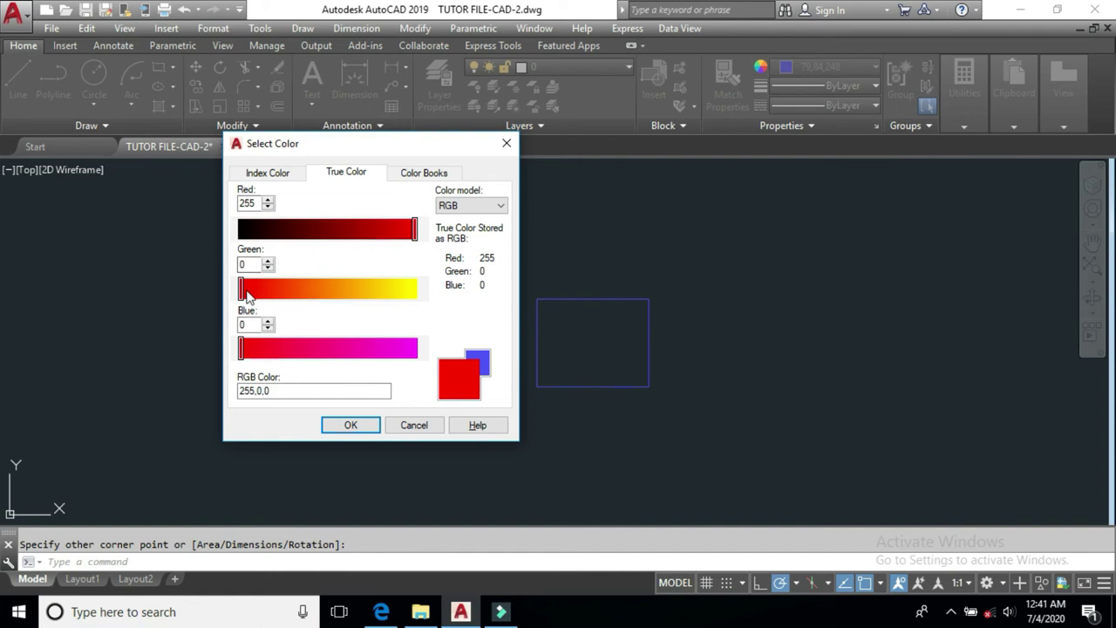
left_click_drag(244, 290, 323, 299)
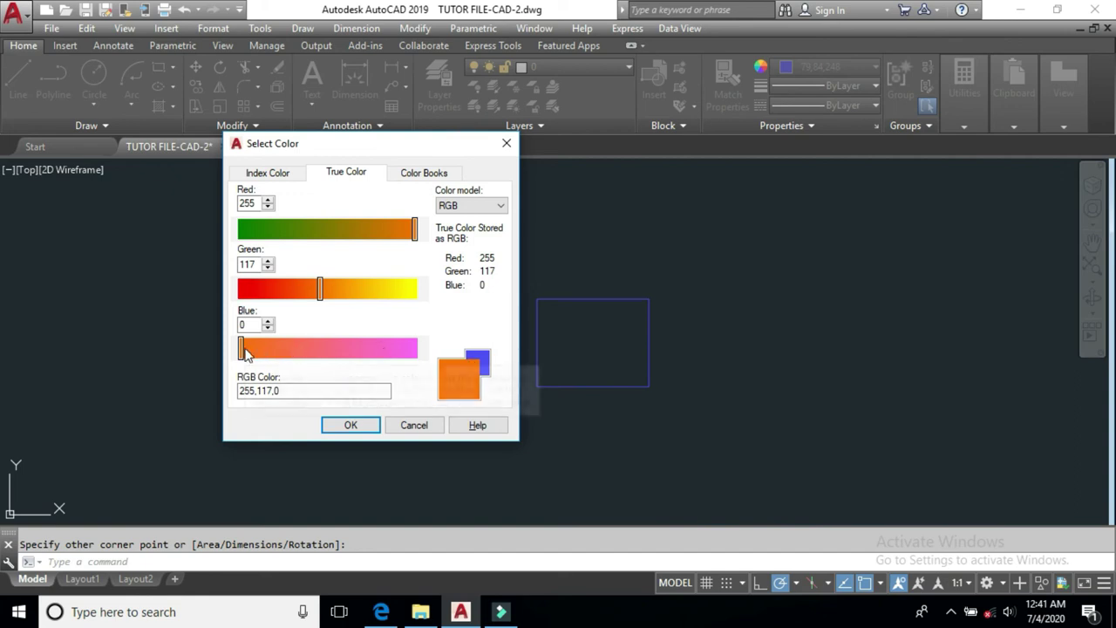
left_click_drag(242, 350, 339, 350)
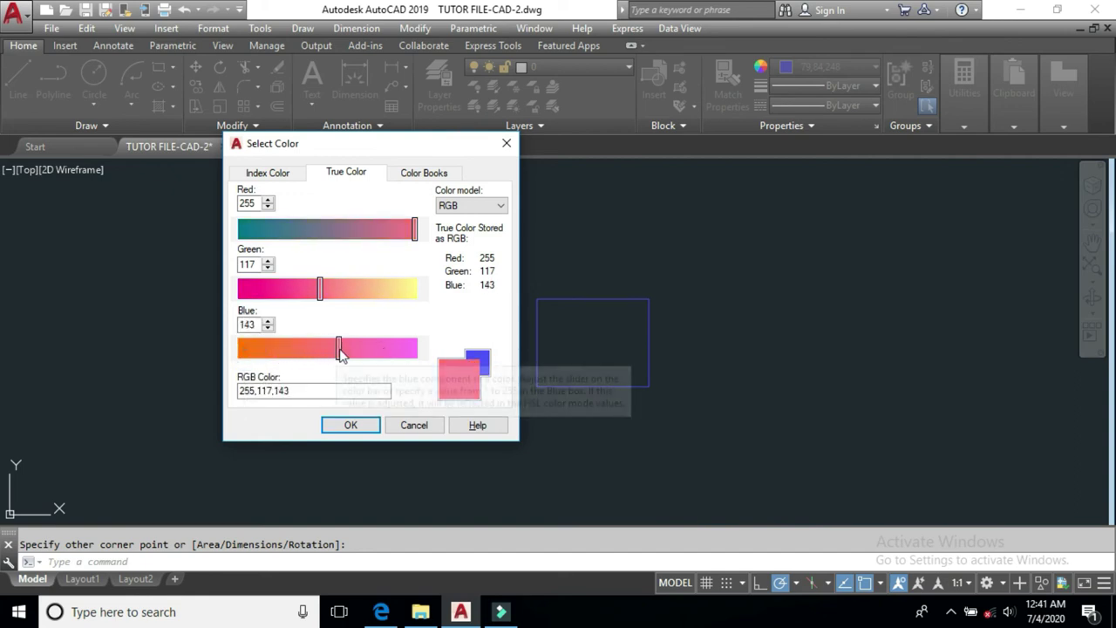
left_click(343, 351)
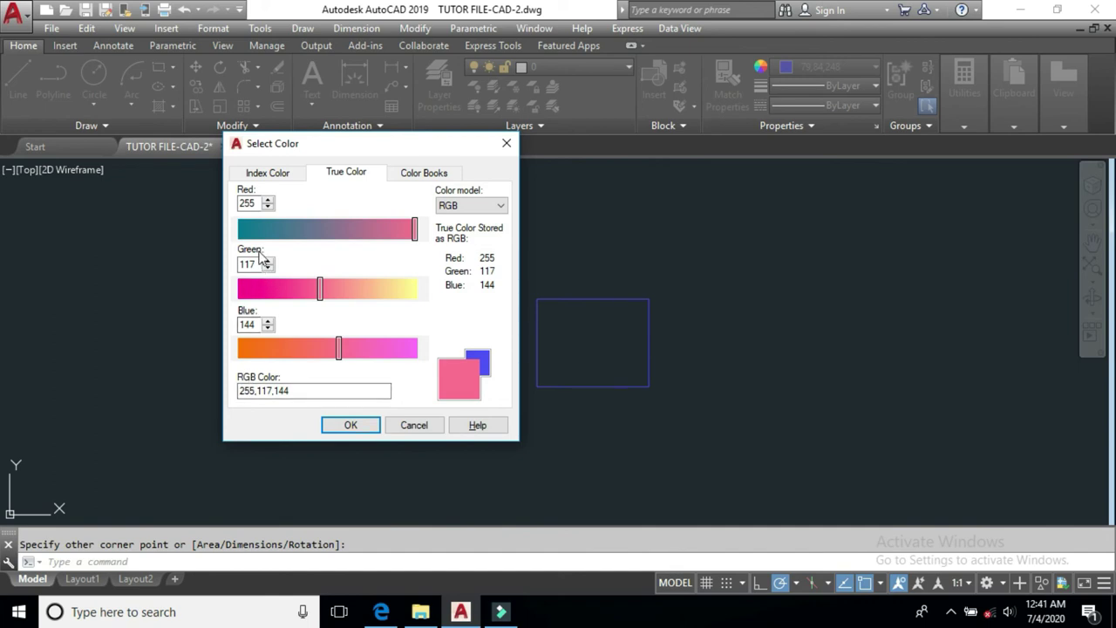
left_click_drag(293, 391, 241, 391)
left_click(316, 391)
Pick green DIC 376 from the DIC COLOR GUIDE(R) book and make it current.
left_click(410, 178)
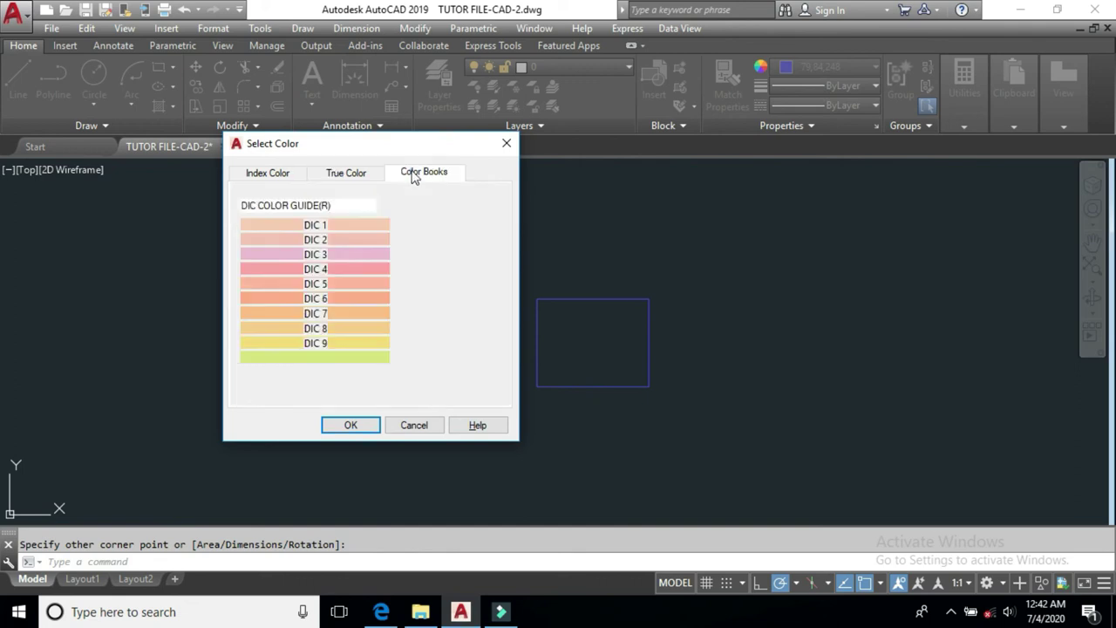
left_click(384, 205)
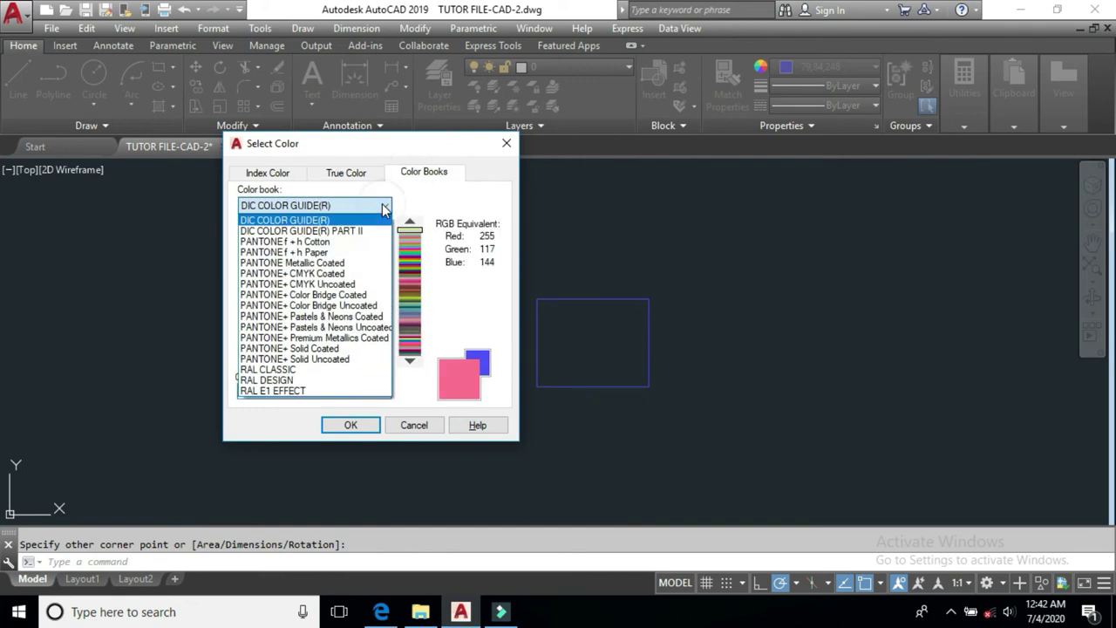
left_click(368, 206)
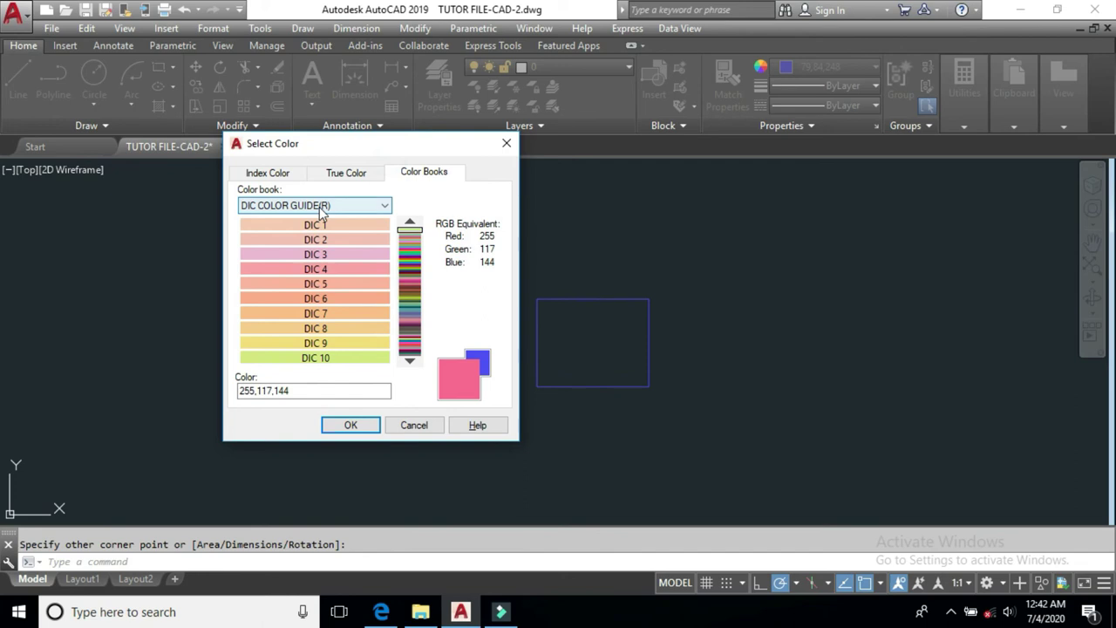
left_click(410, 250)
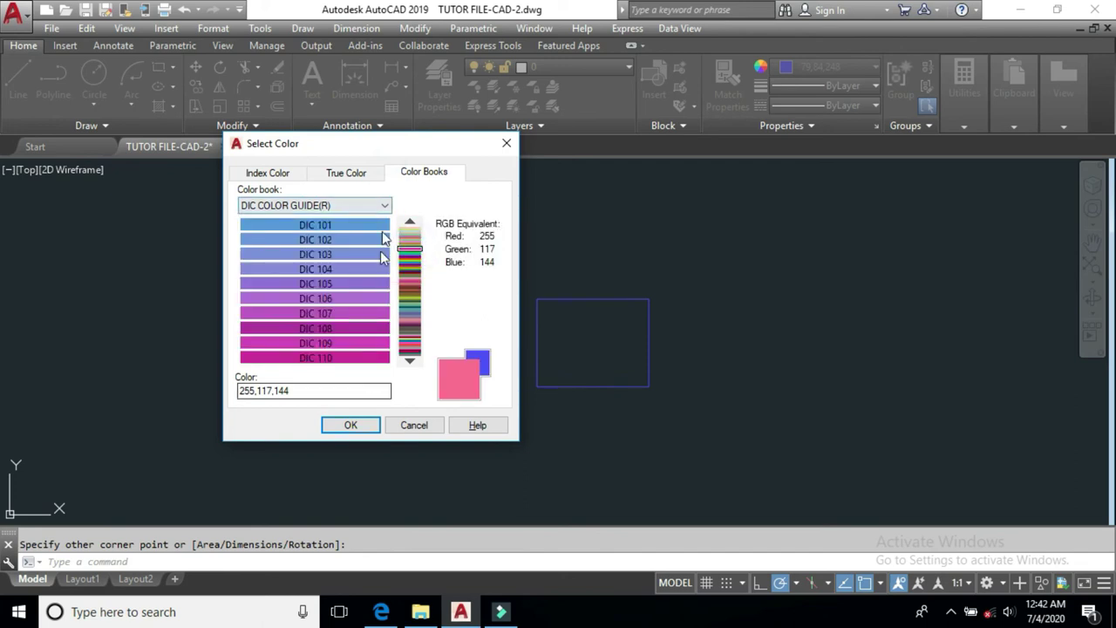
left_click(411, 300)
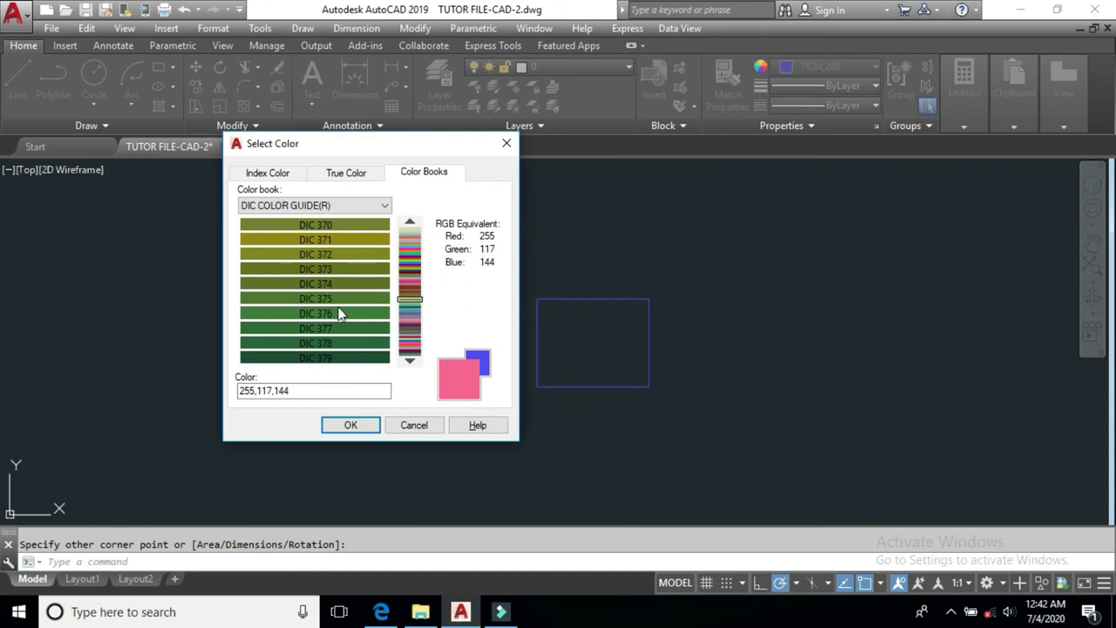
left_click(339, 312)
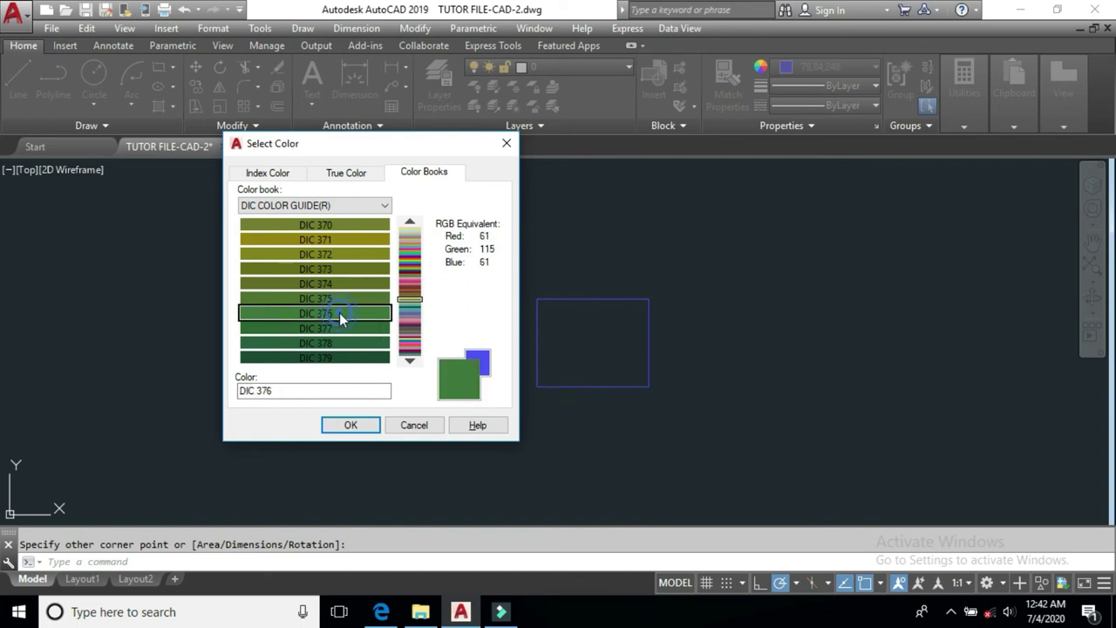
left_click(351, 424)
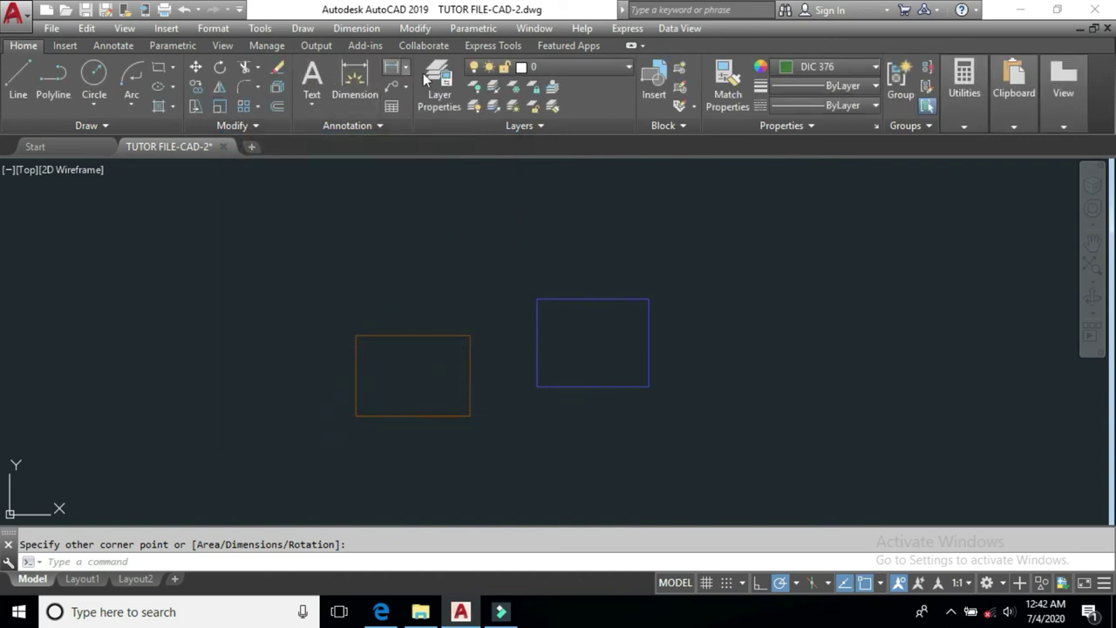
Draw a green DIC 376 rectangle right of the blue one, adjusting the view to fit.
left_click(160, 69)
left_click(741, 299)
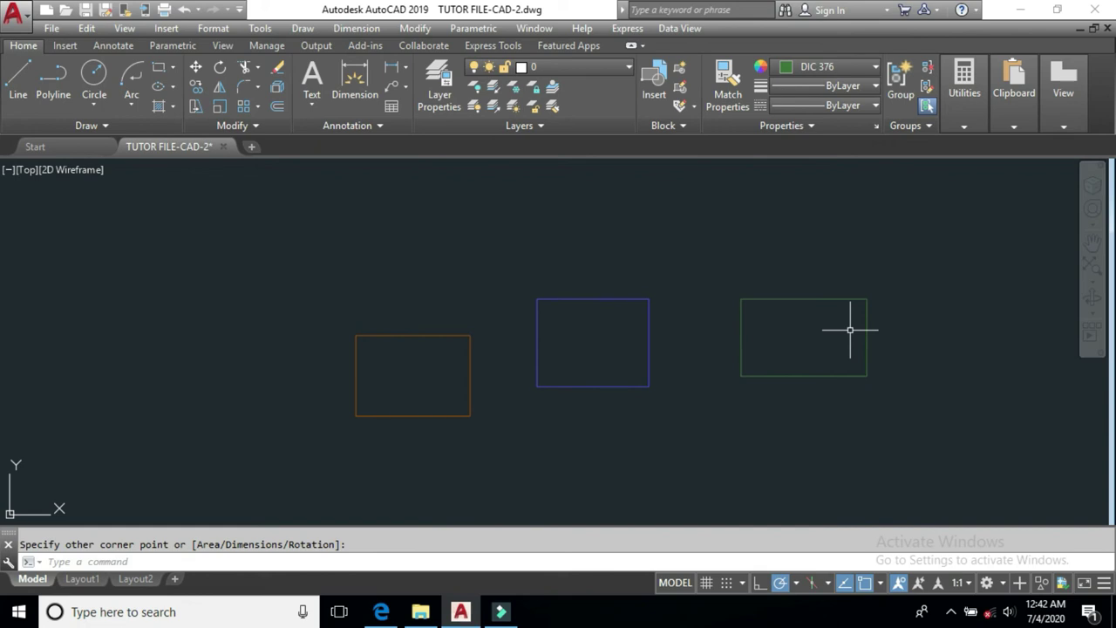
scroll(415, 333, "up", 2)
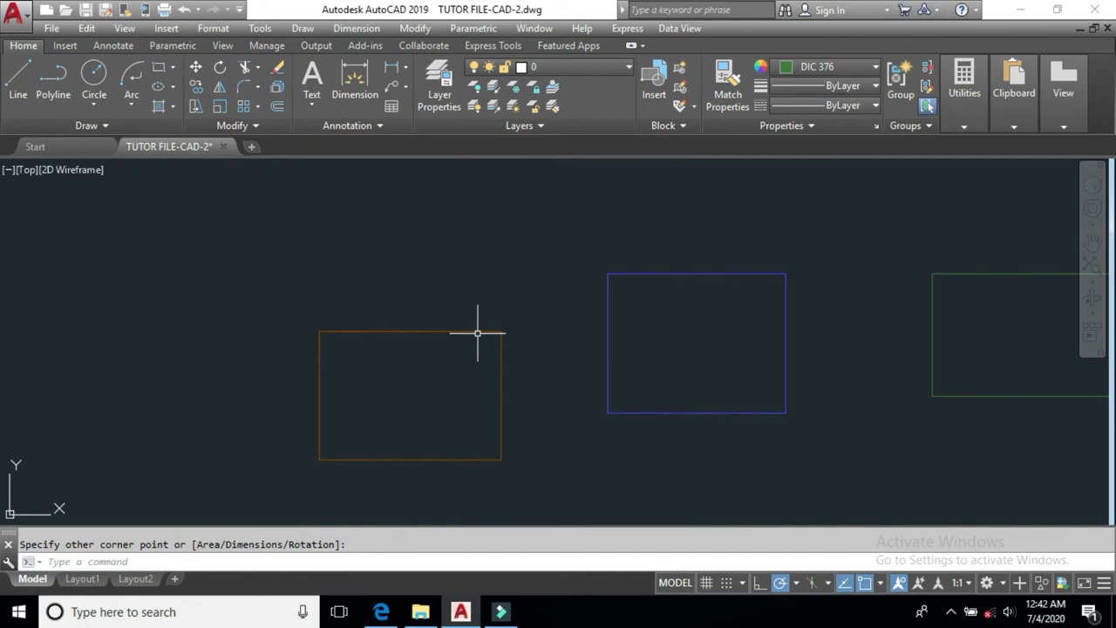
mouse_move(563, 357)
middle_mouse_down()
mouse_move(511, 349)
mouse_move(473, 276)
middle_mouse_up()
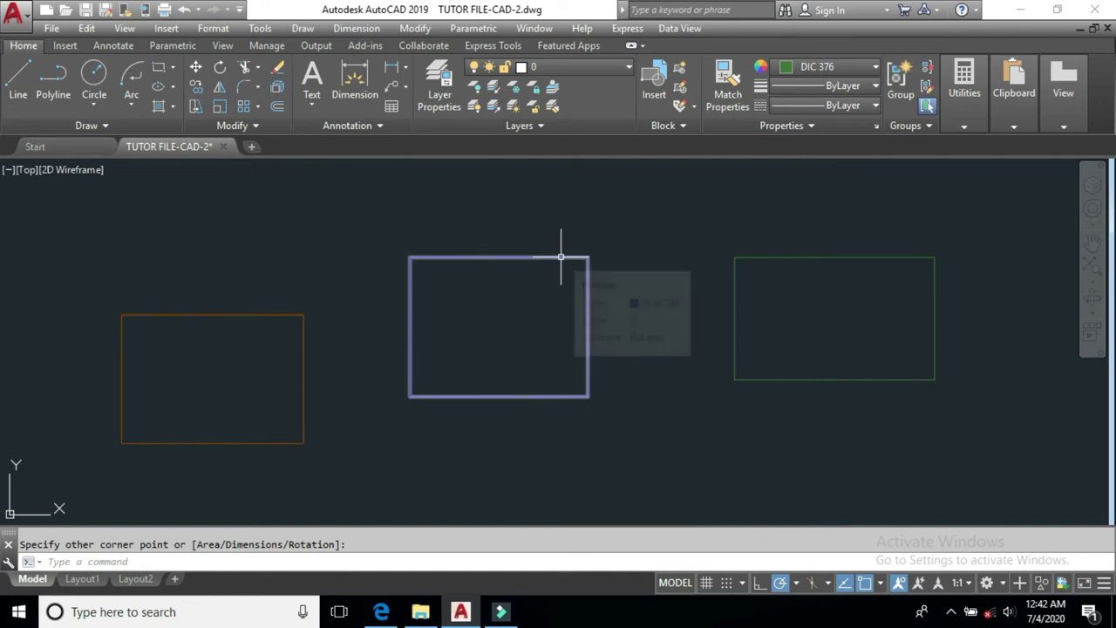
Set the current lineweight to 1.20 mm.
left_click(861, 89)
left_click_drag(876, 143, 880, 267)
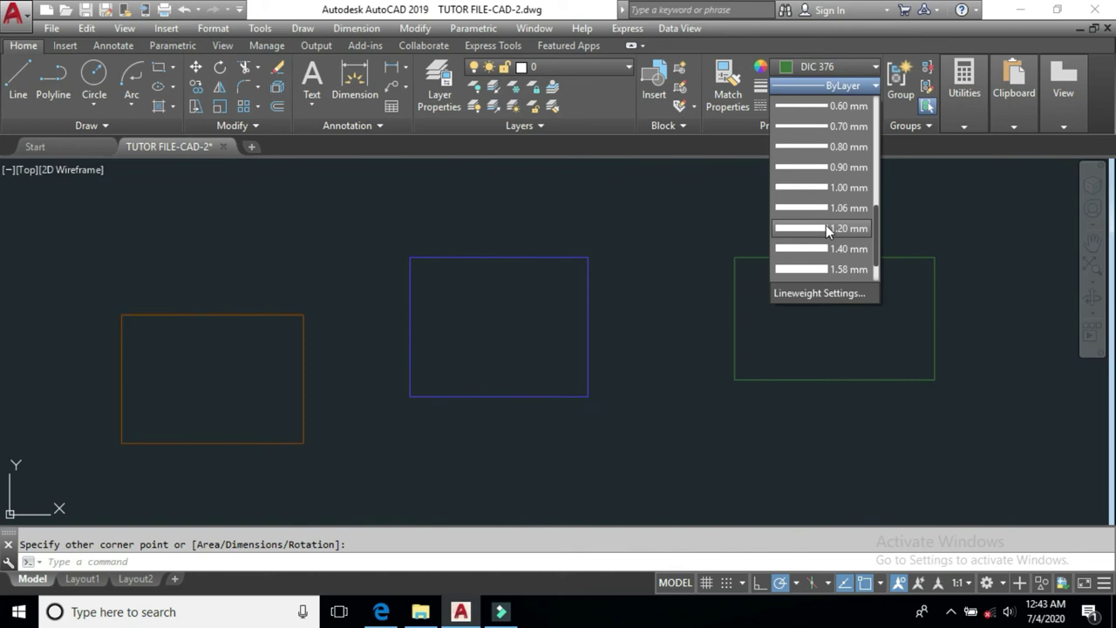
left_click_drag(877, 218, 880, 102)
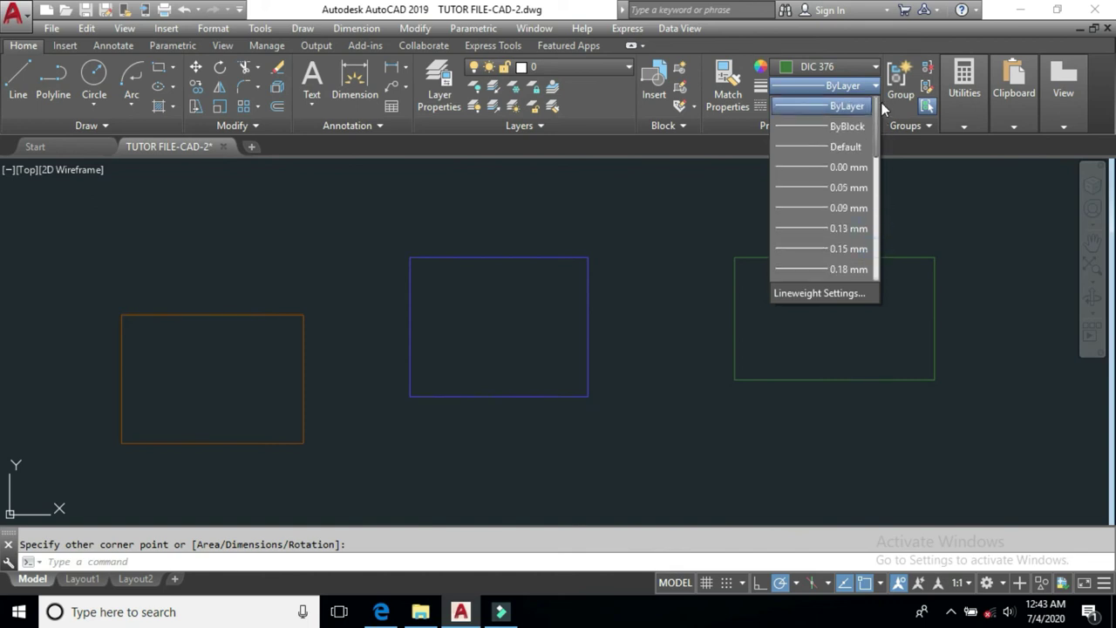
left_click_drag(881, 102, 877, 235)
left_click(804, 269)
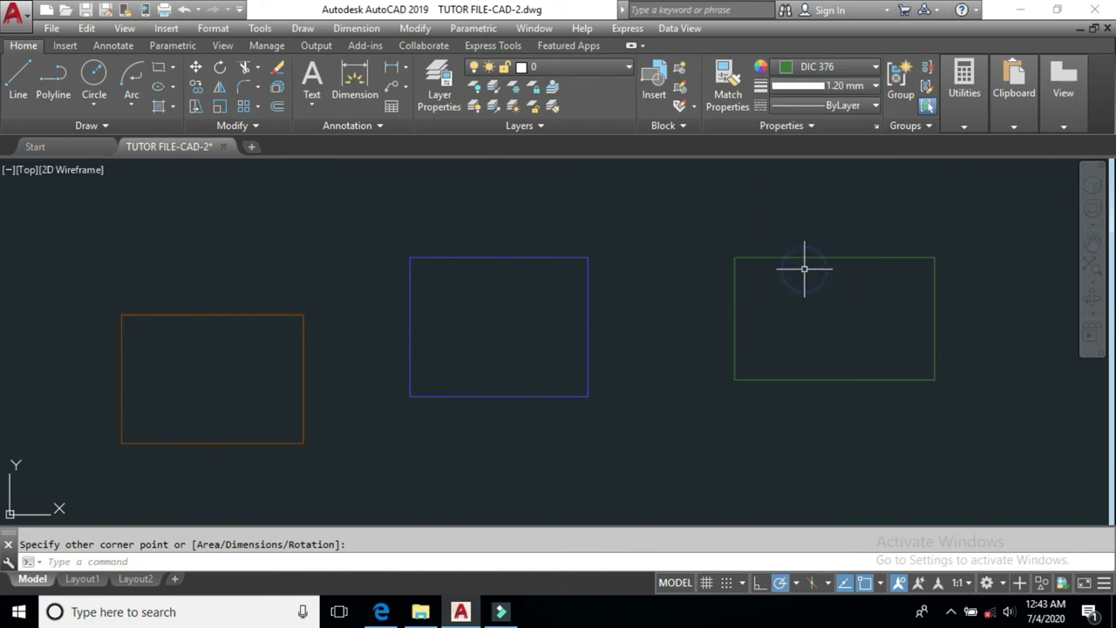
Draw a thick green circle between the blue and green rectangles and a thick green rectangle.
left_click(87, 77)
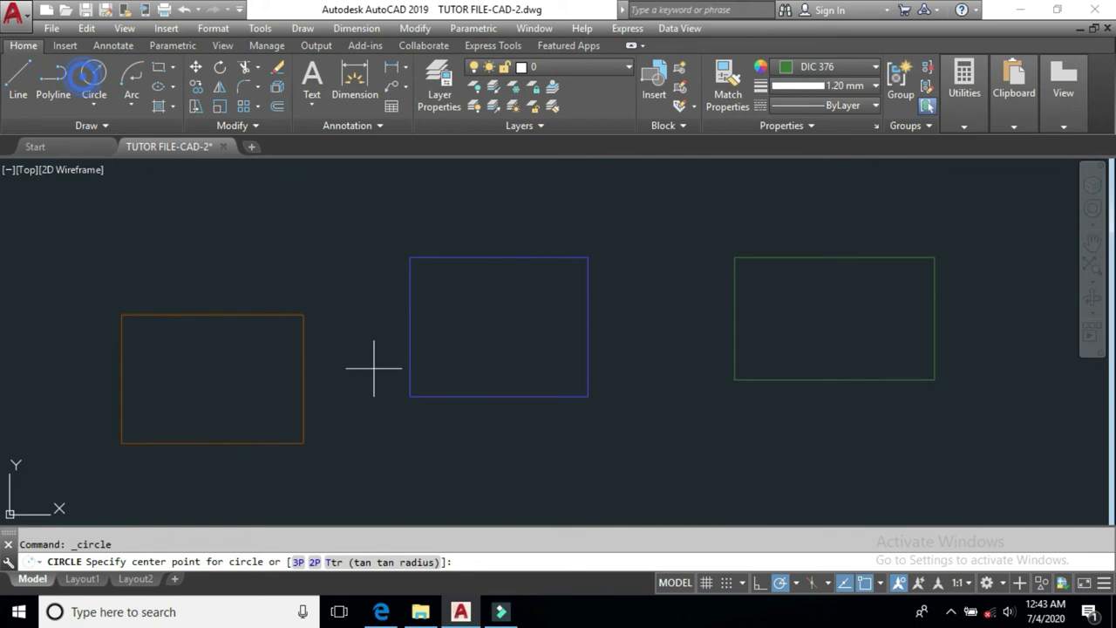
left_click(644, 338)
left_click(671, 390)
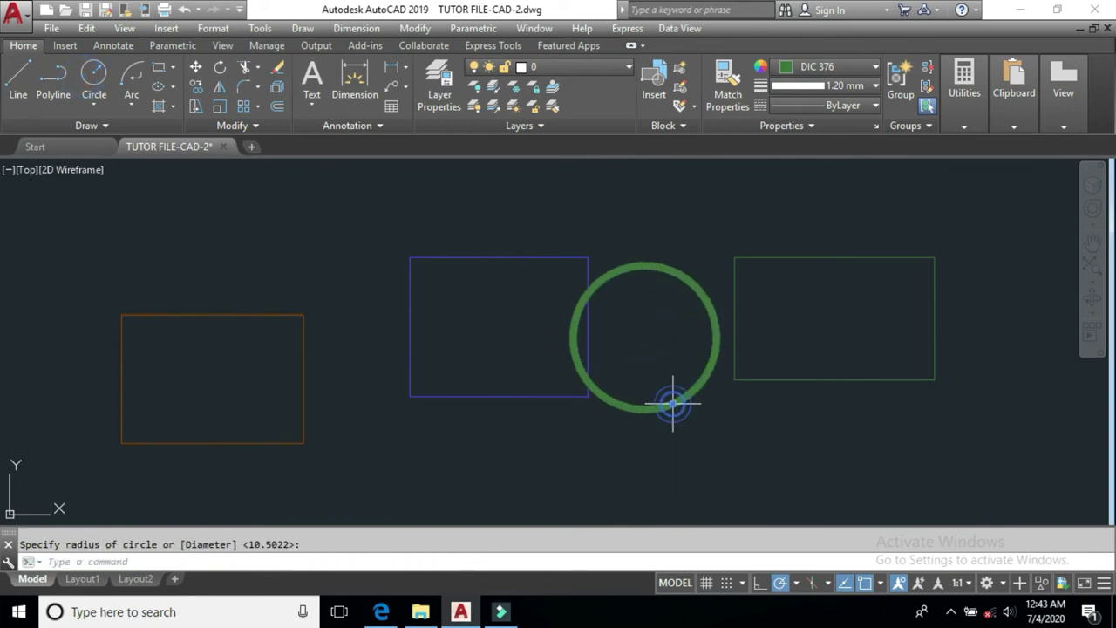
middle_click_drag(782, 302, 656, 294)
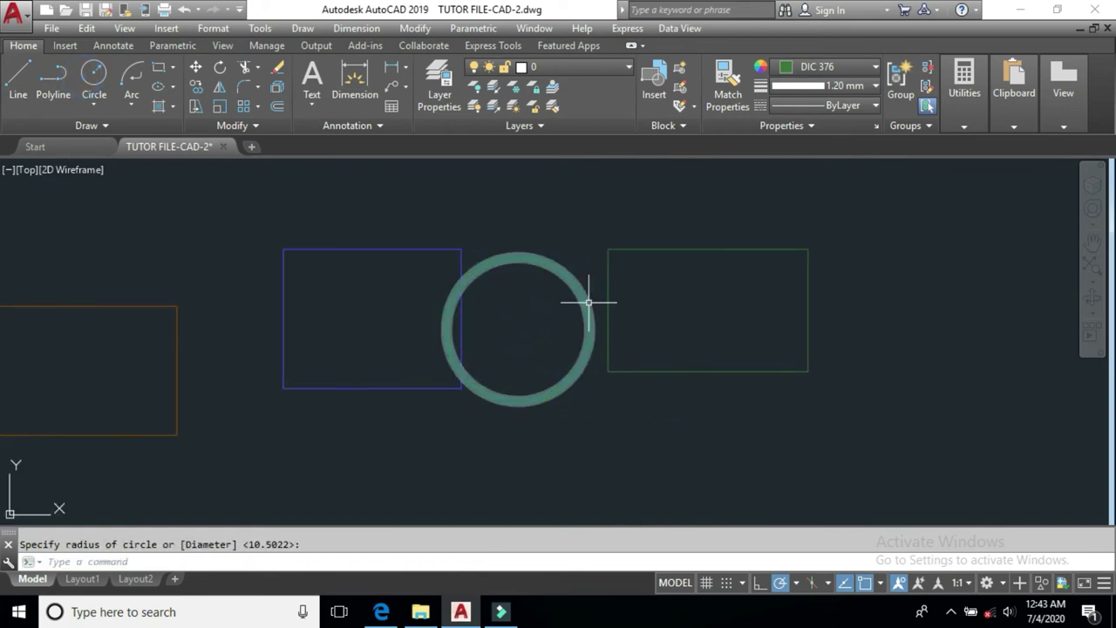
left_click(158, 67)
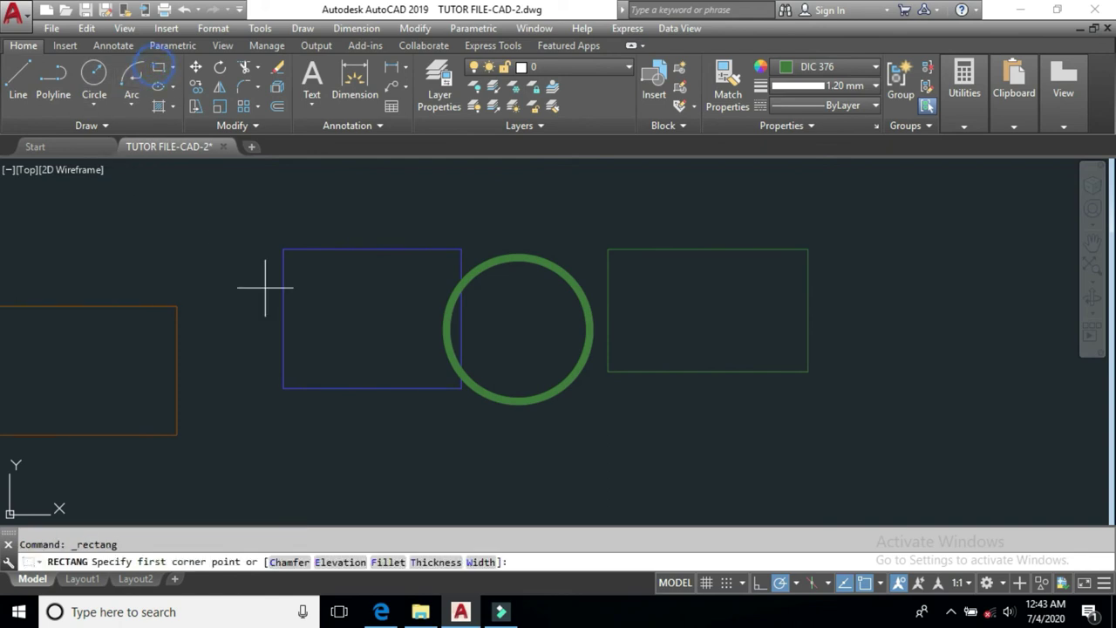
left_click(235, 258)
left_click(349, 351)
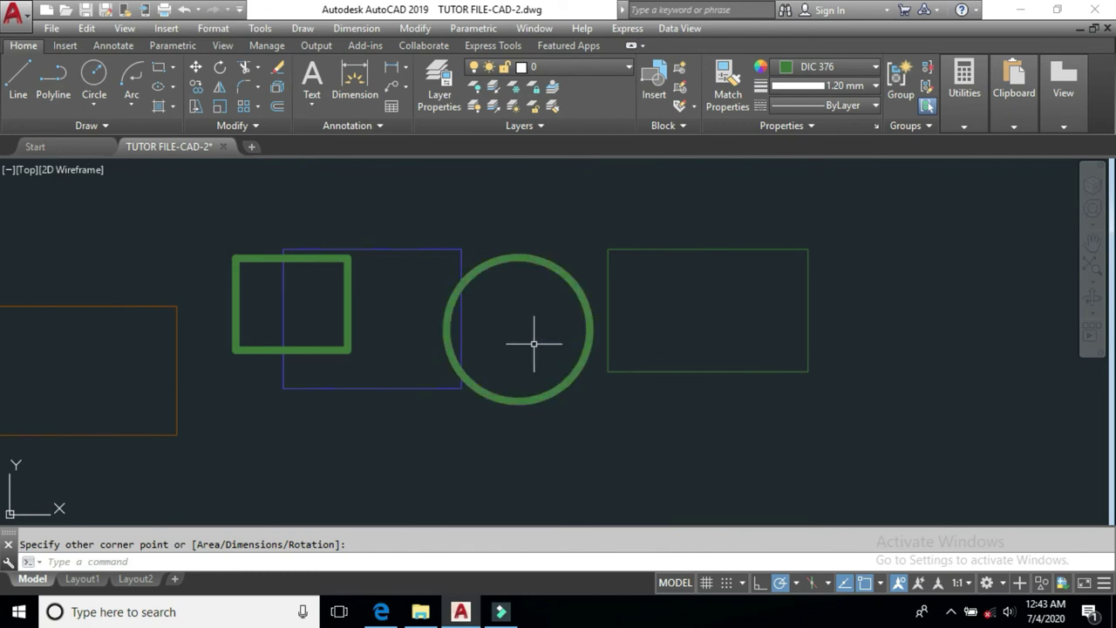
left_click(220, 31)
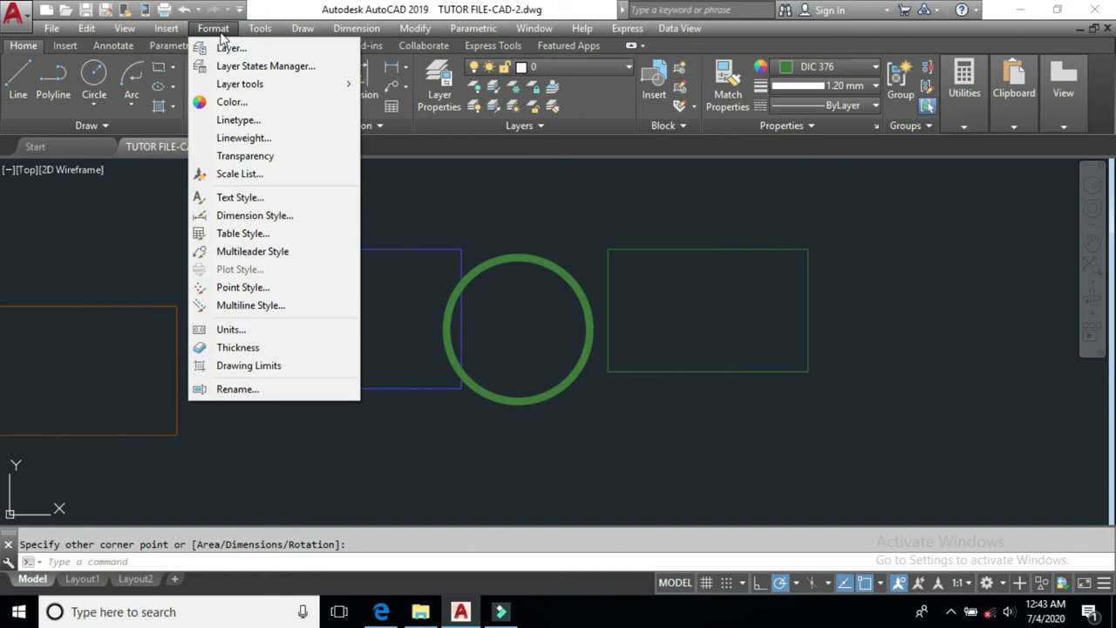
Turn off Display Lineweight in the Lineweight Settings and check the thin circle outline.
left_click(252, 136)
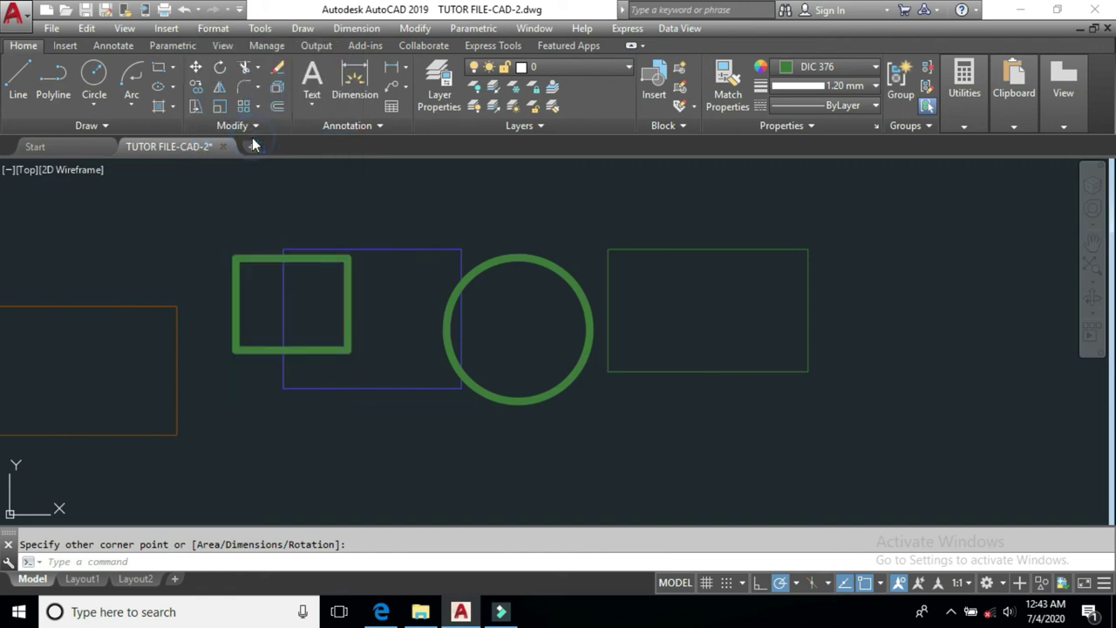
left_click_drag(576, 206, 381, 202)
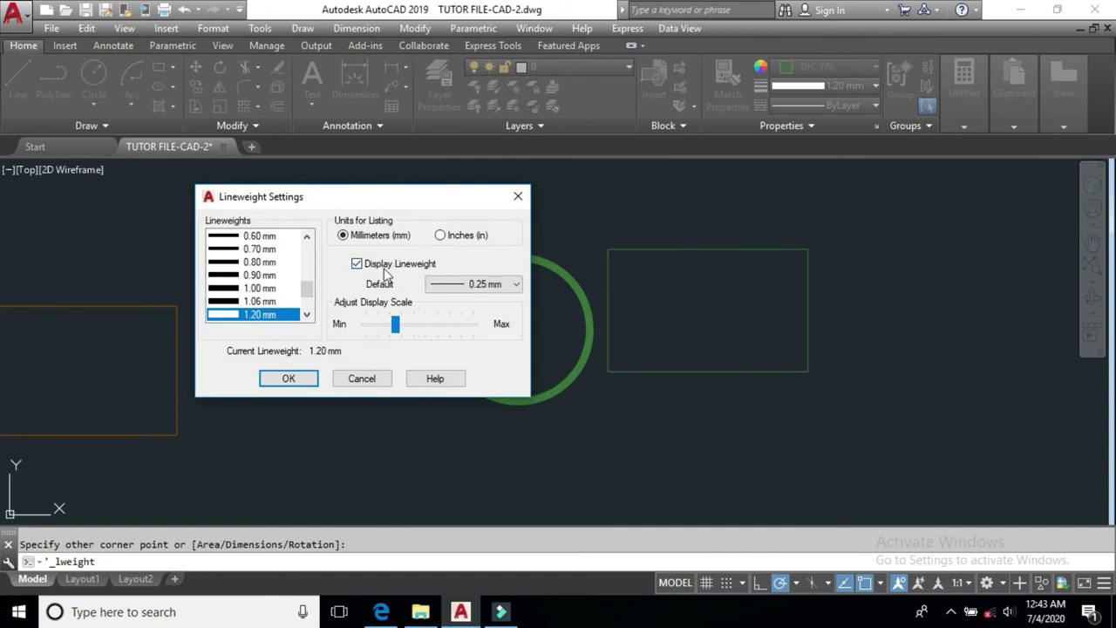
left_click(366, 266)
left_click(289, 378)
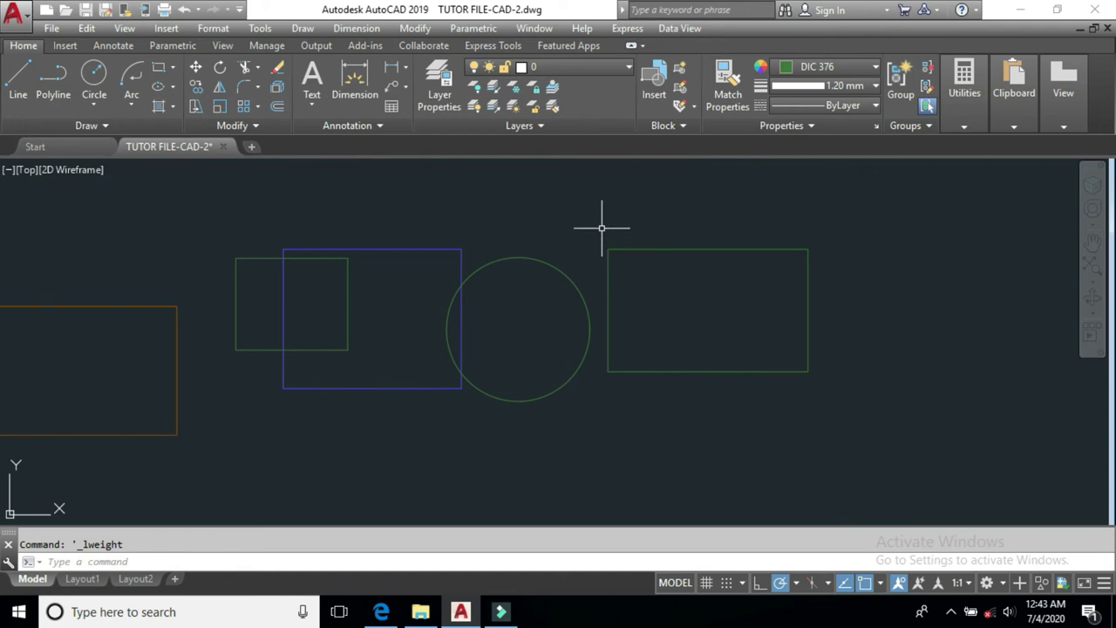
left_click_drag(546, 231, 518, 293)
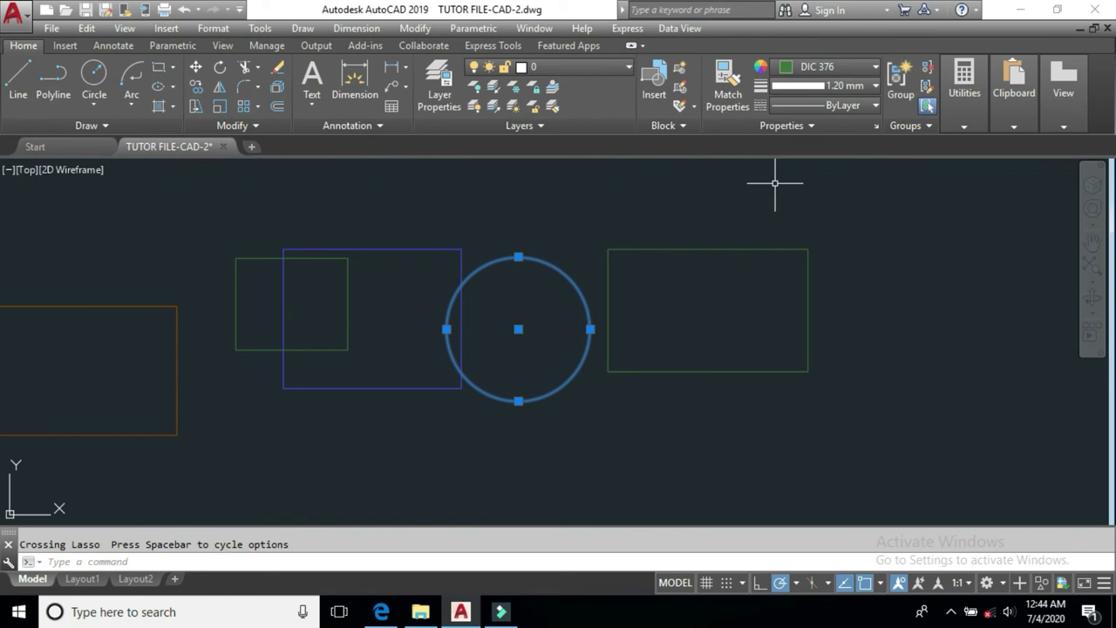
key("Escape")
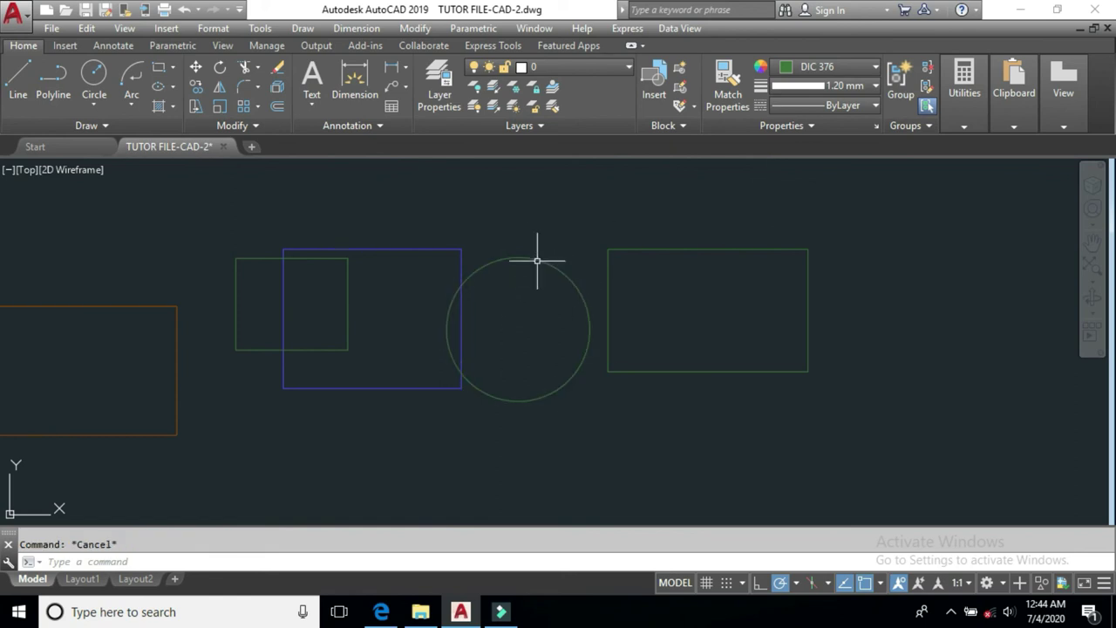
Turn Display Lineweight back on and crossing-select all five shapes.
left_click(211, 29)
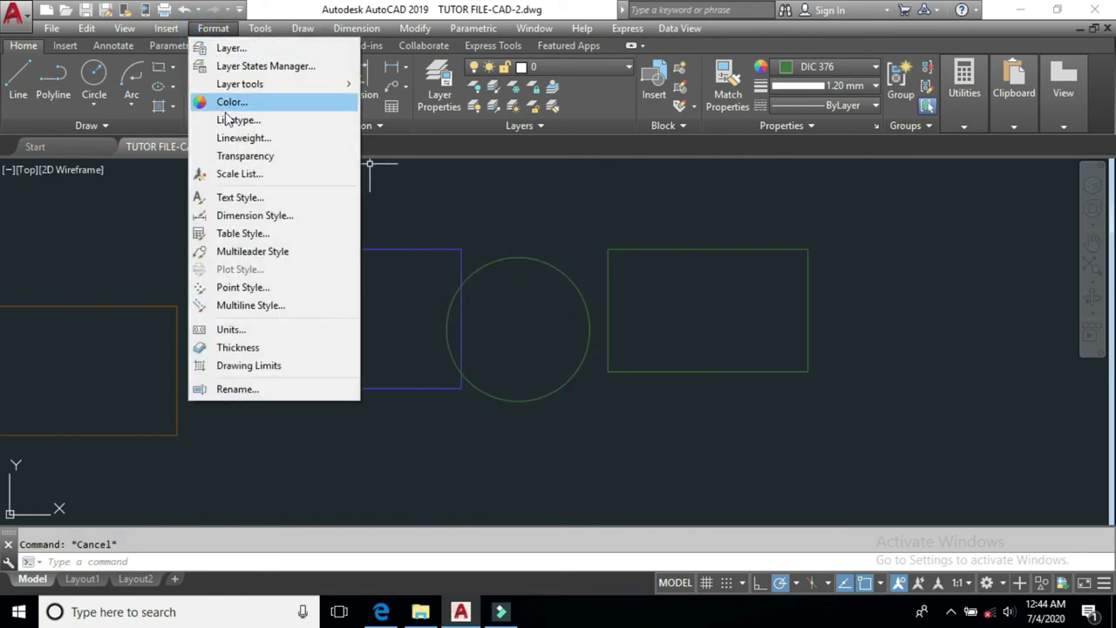
left_click(237, 139)
left_click(356, 263)
left_click(301, 377)
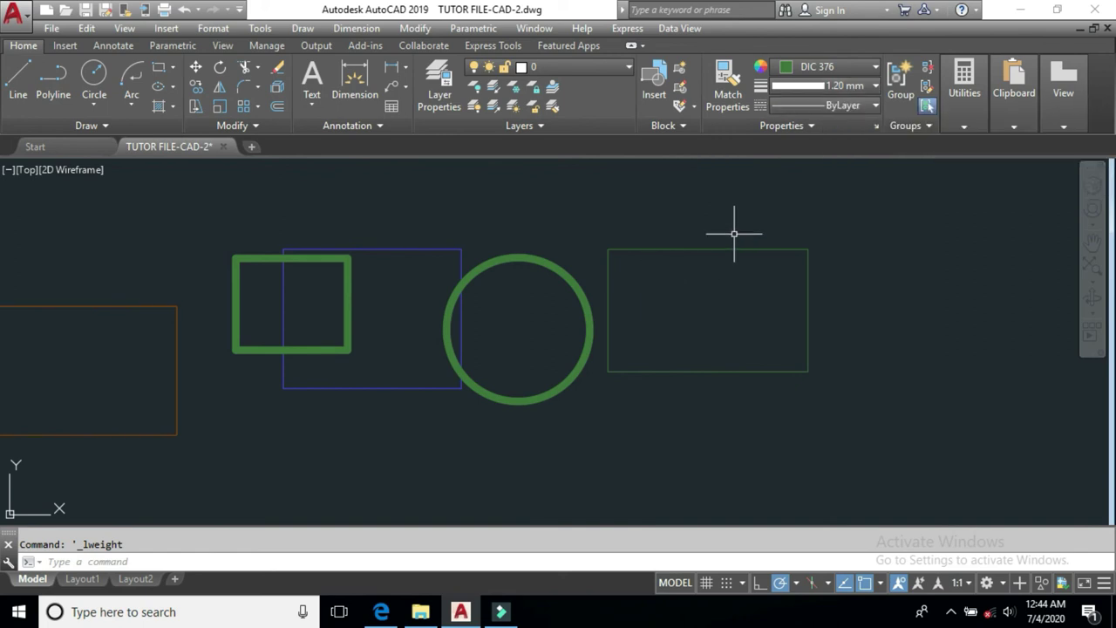
left_click(737, 206)
left_click(162, 446)
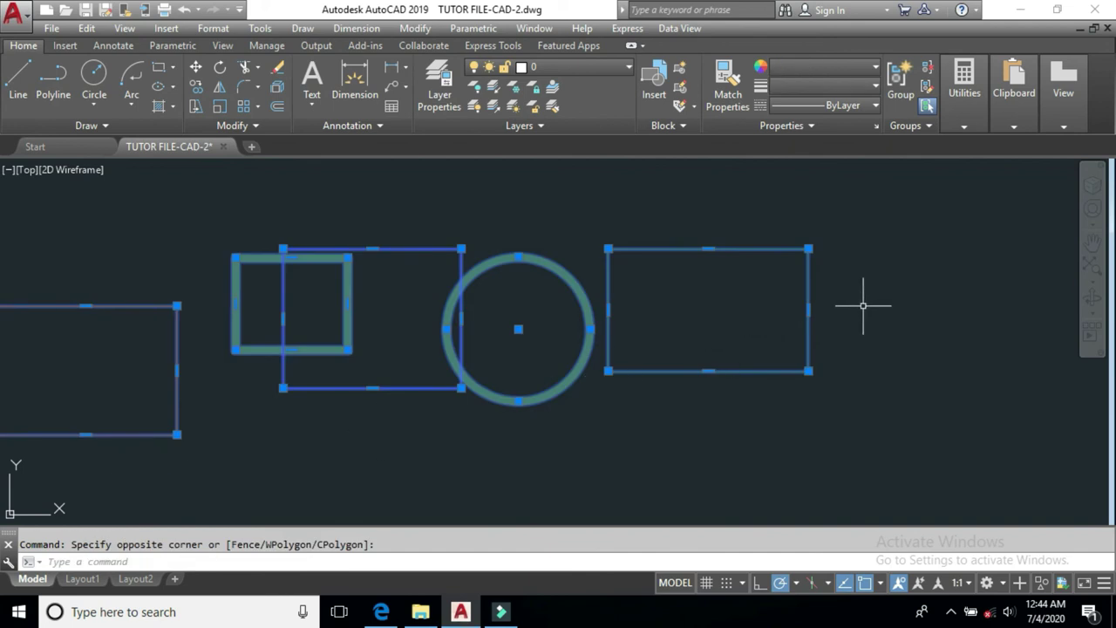
Erase all five shapes and reset current colour, lineweight and linetype to ByLayer.
key("Delete")
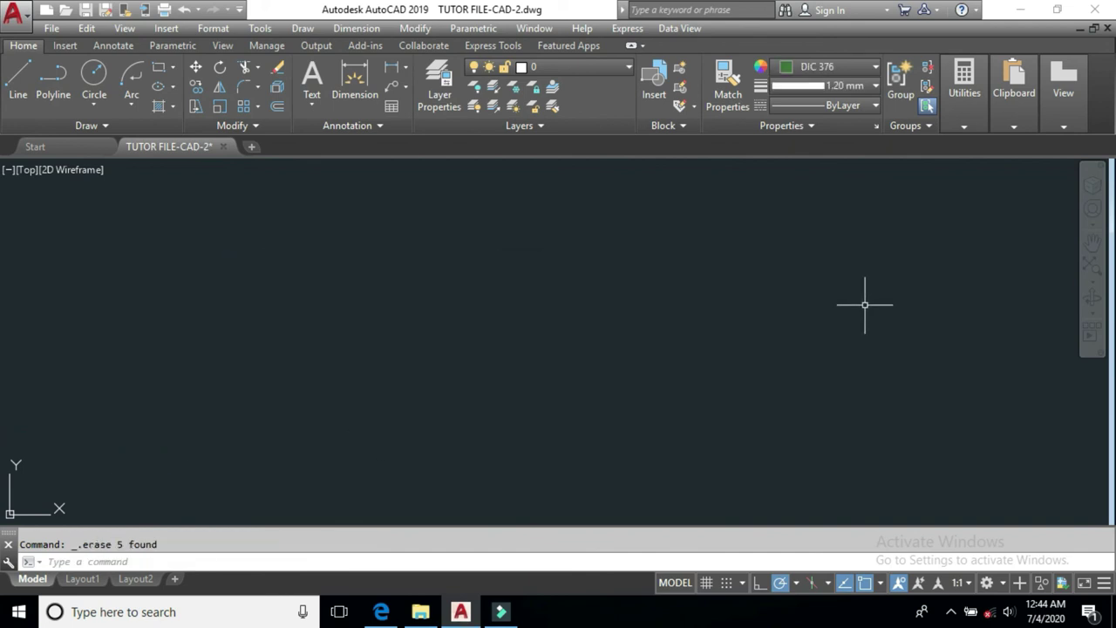
left_click(964, 83)
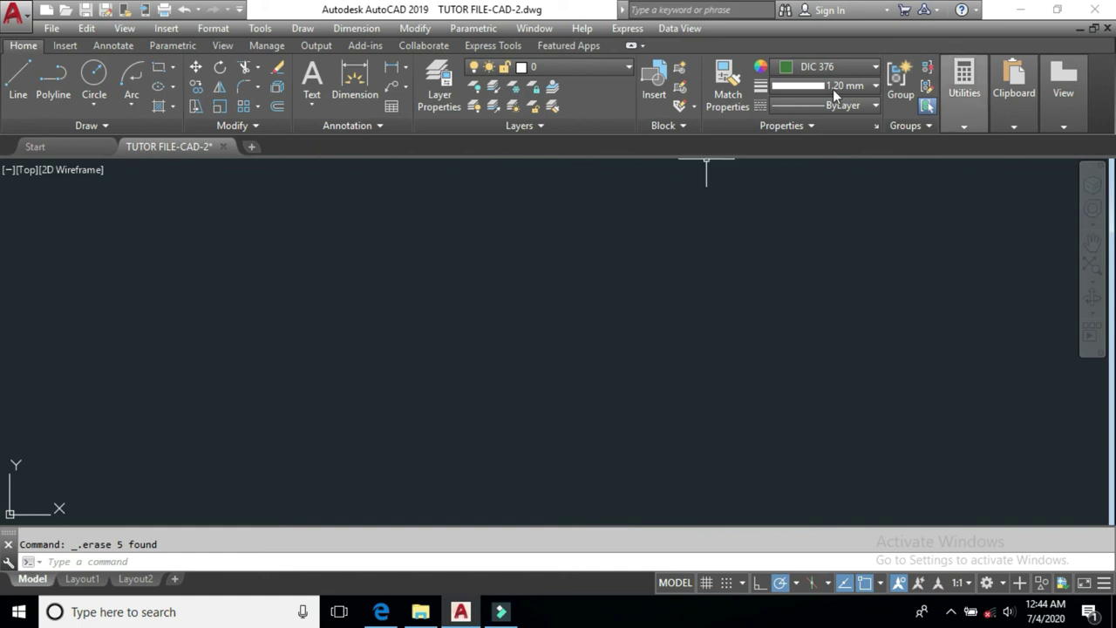
left_click(837, 70)
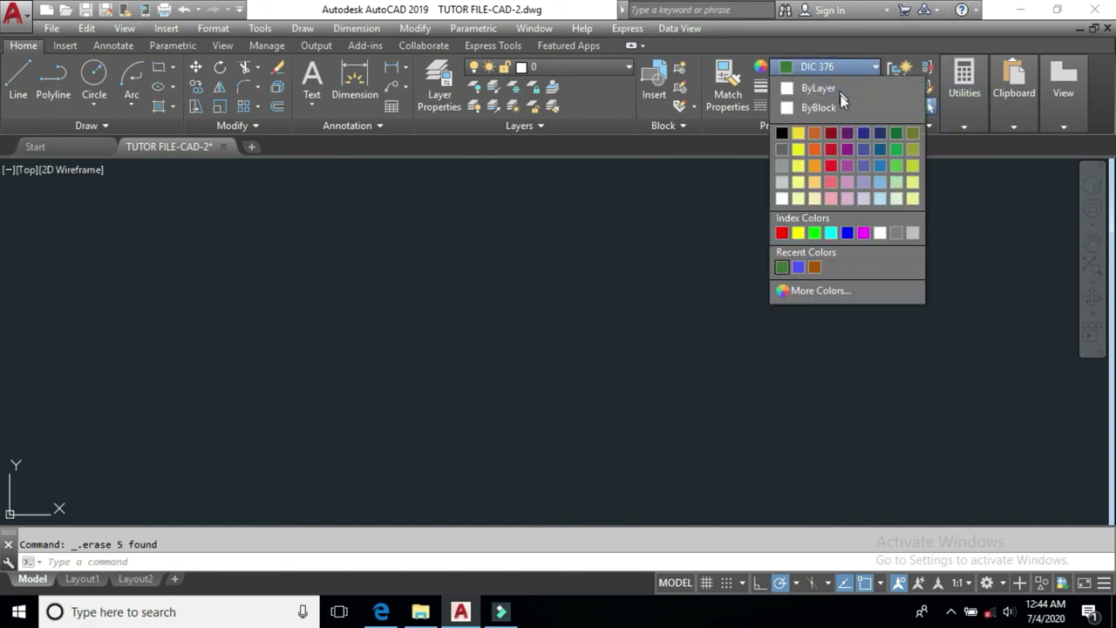
left_click(837, 94)
left_click(853, 84)
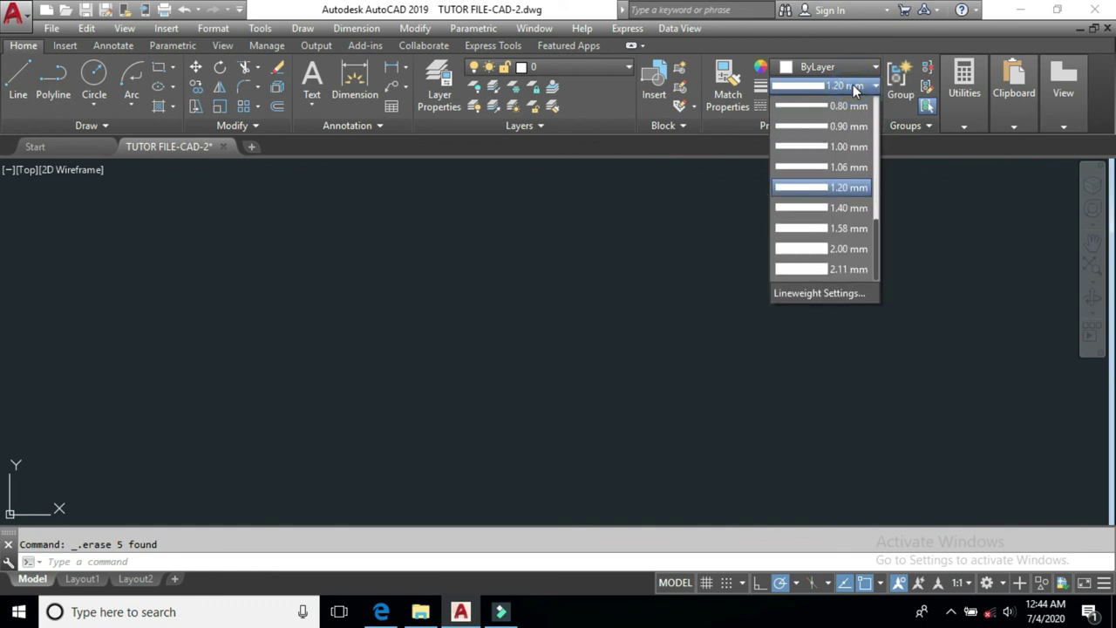
left_click_drag(874, 232, 876, 100)
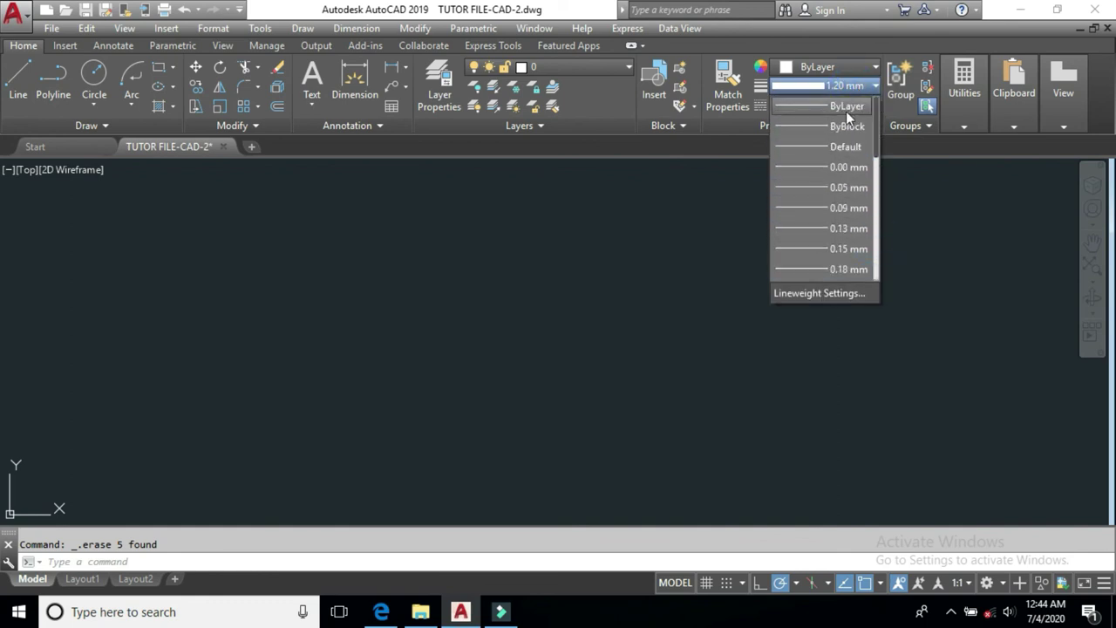
left_click(845, 111)
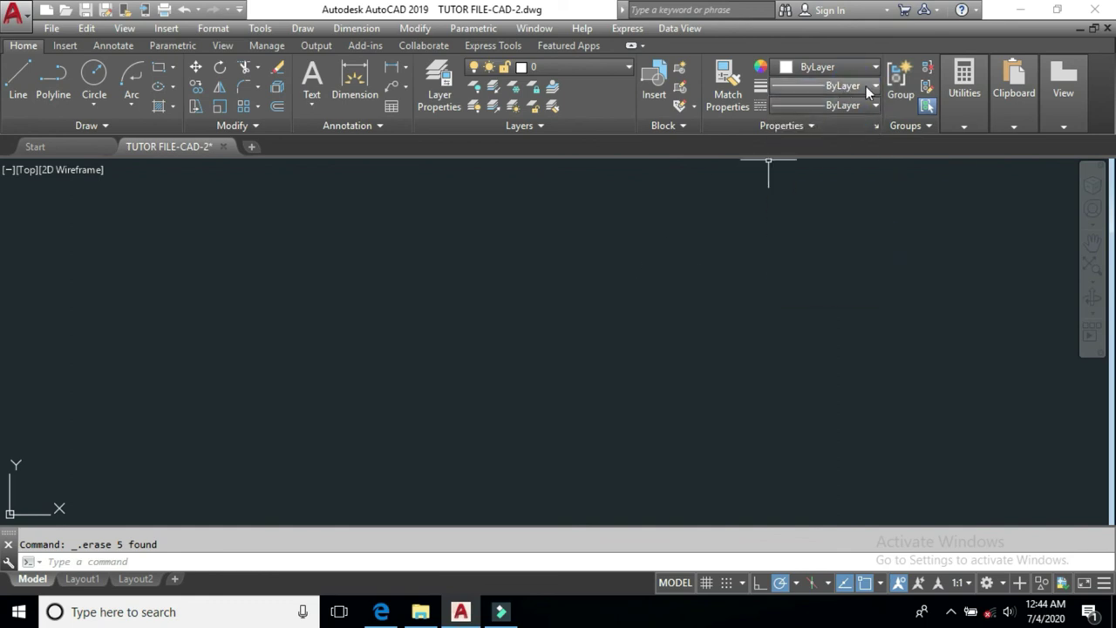
left_click(863, 106)
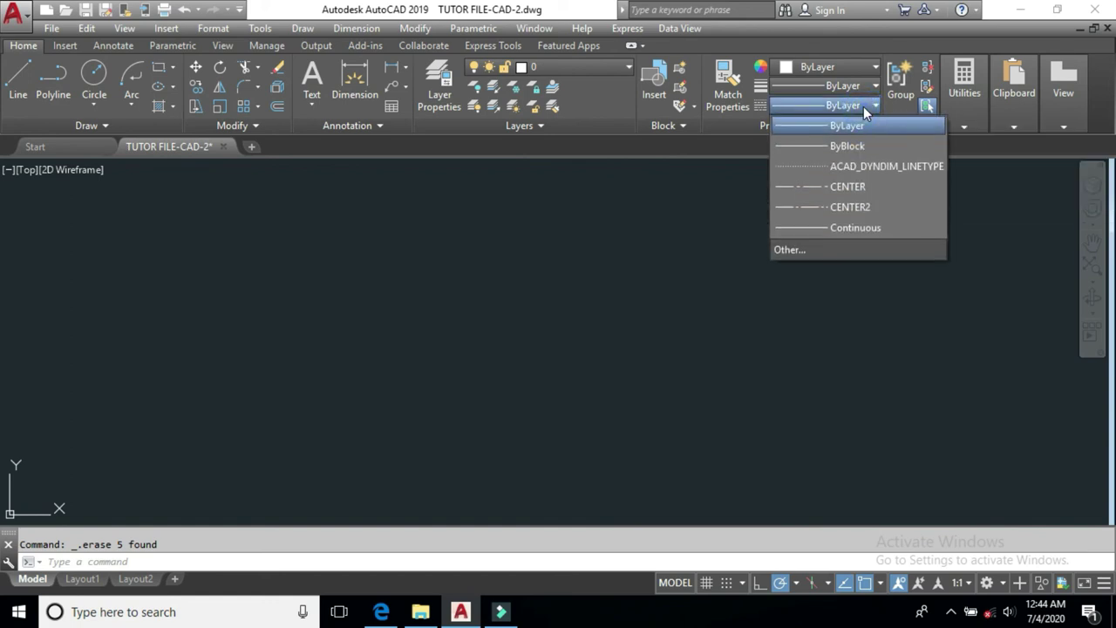
left_click(558, 253)
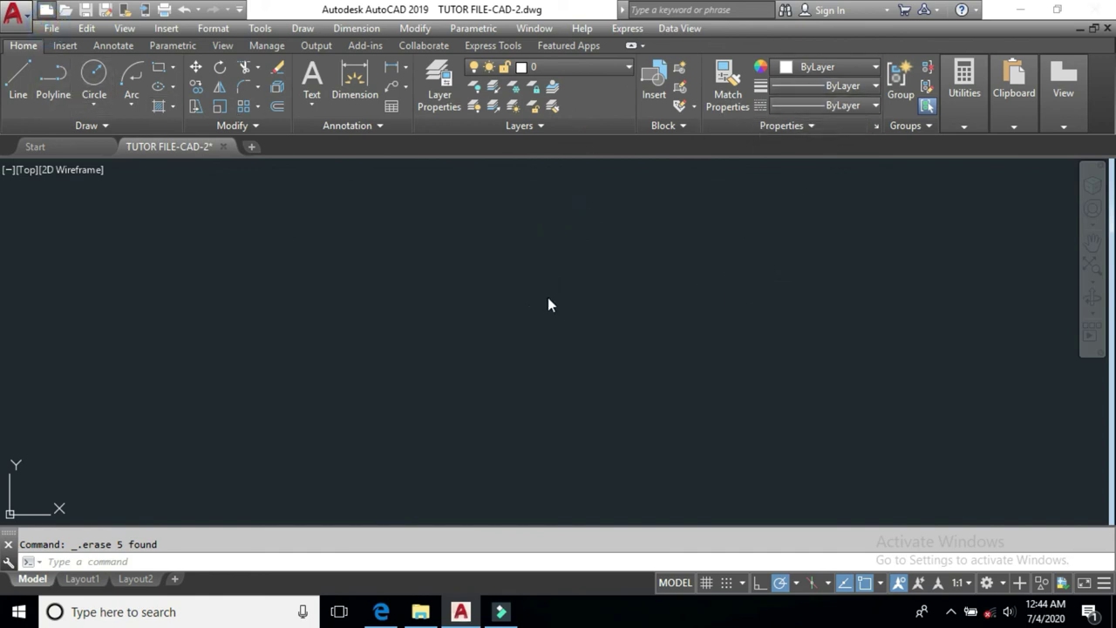
Start a new drawing, Drawing2, keeping the current linetype as ByLayer.
key("ctrl+n")
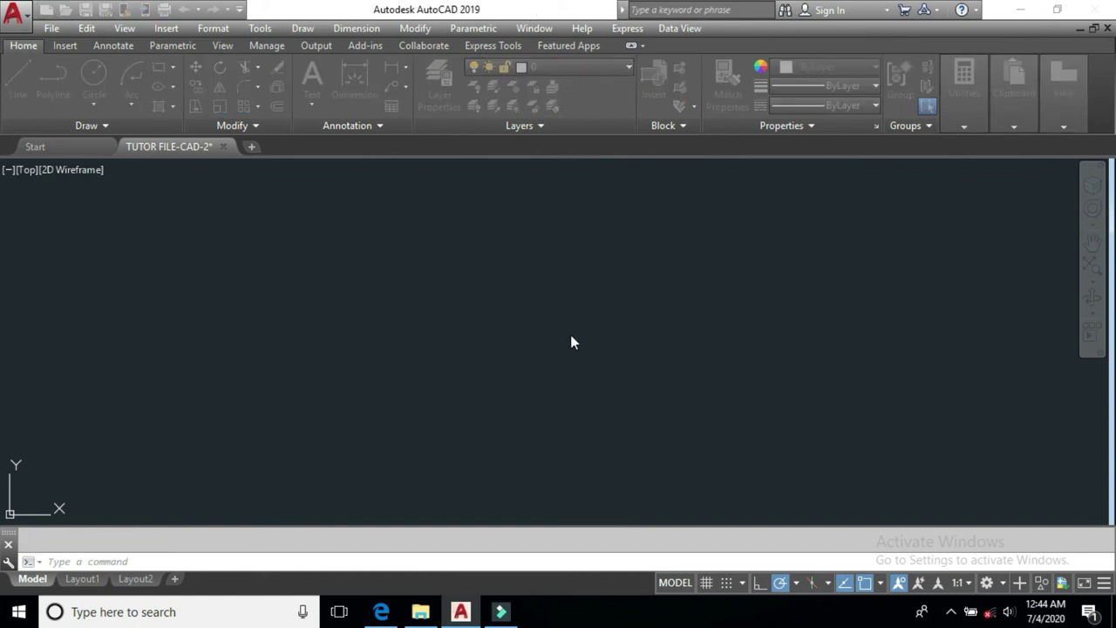
left_click(573, 442)
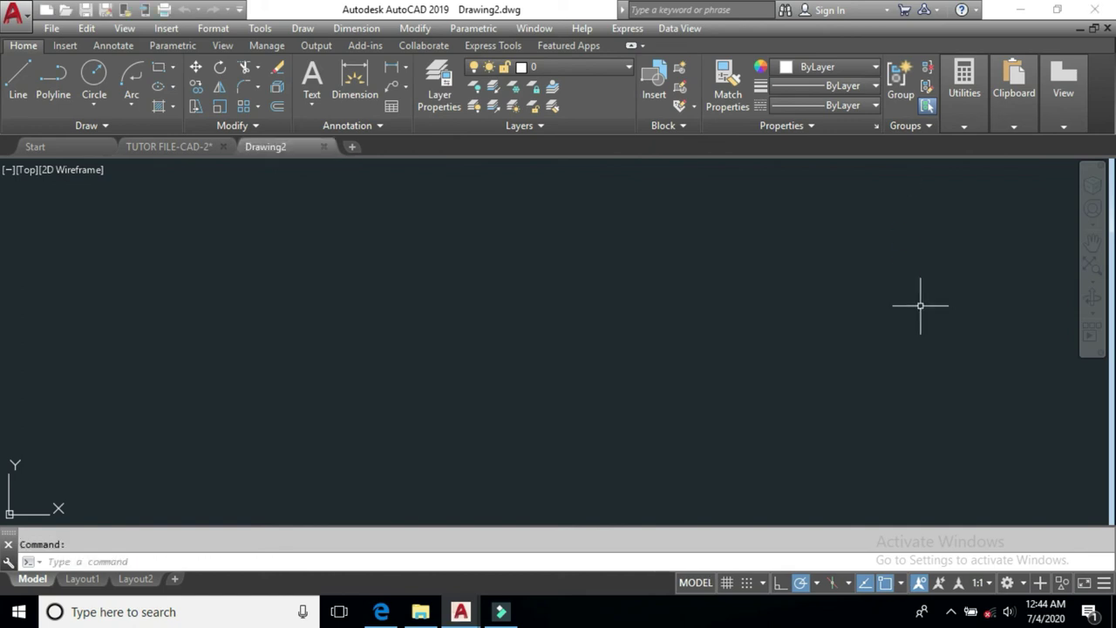
left_click(837, 106)
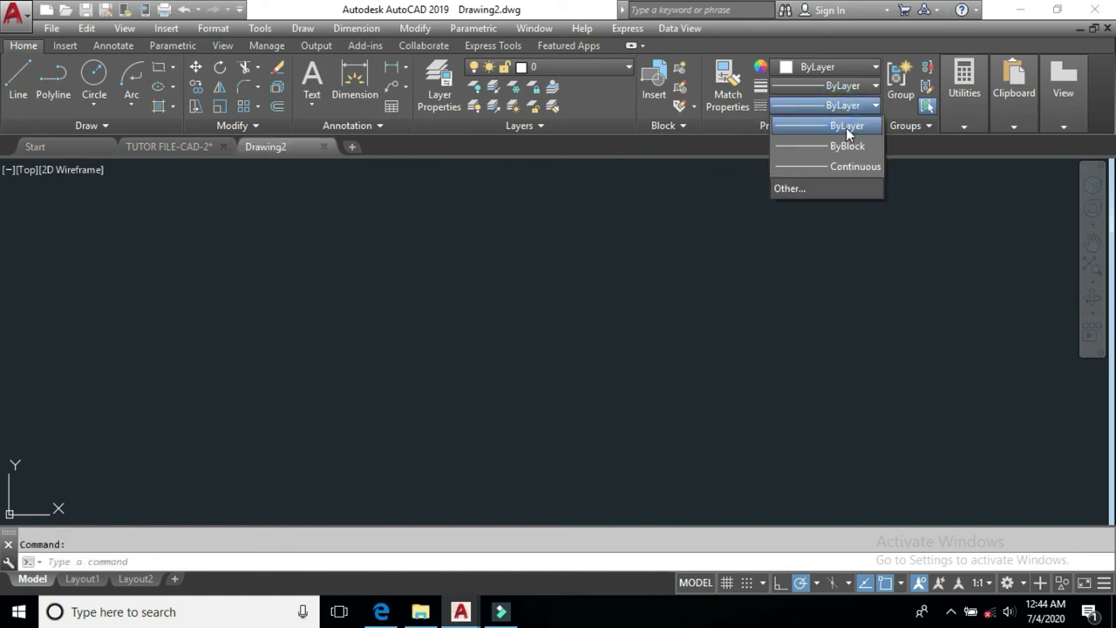
left_click(680, 248)
left_click(552, 329)
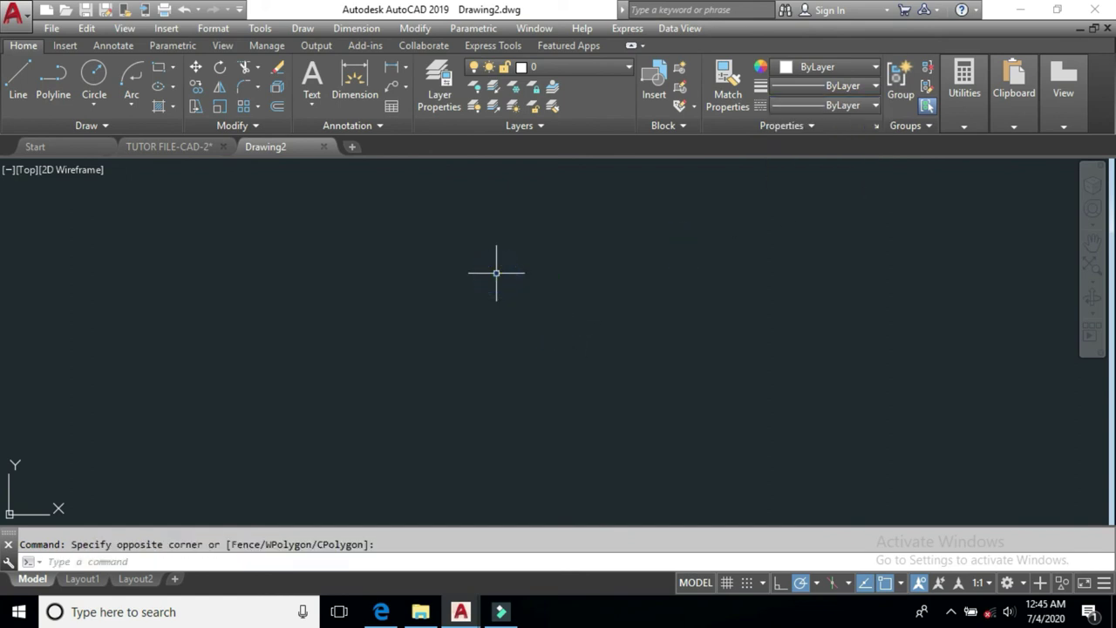
Draw a small circle and a larger circle sharing the same centre.
left_click(96, 78)
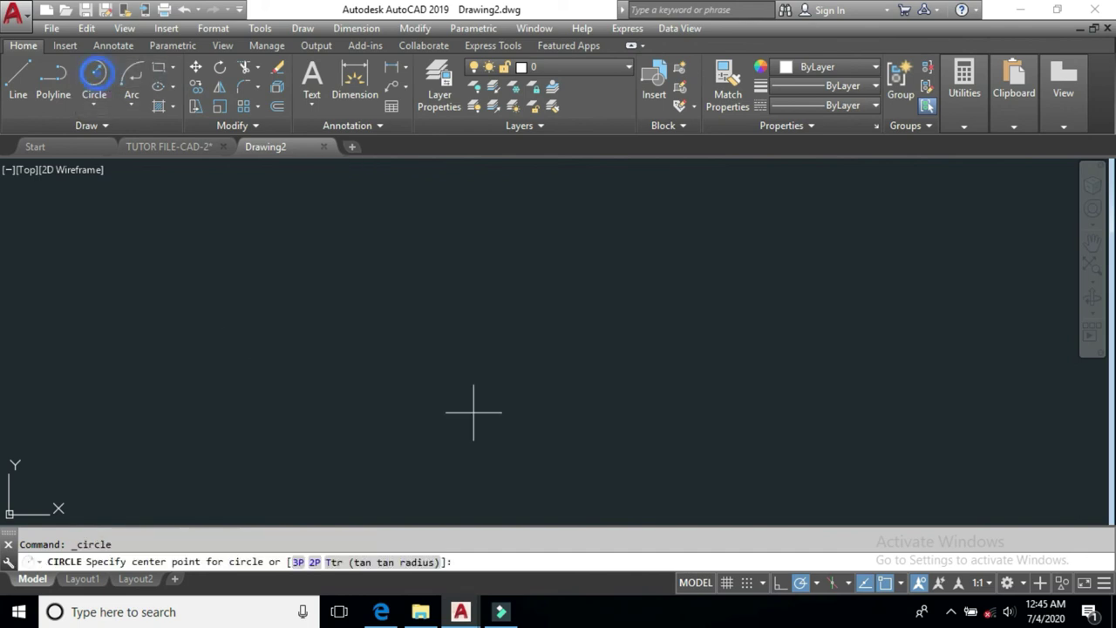
left_click(379, 354)
left_click(412, 385)
key("Return")
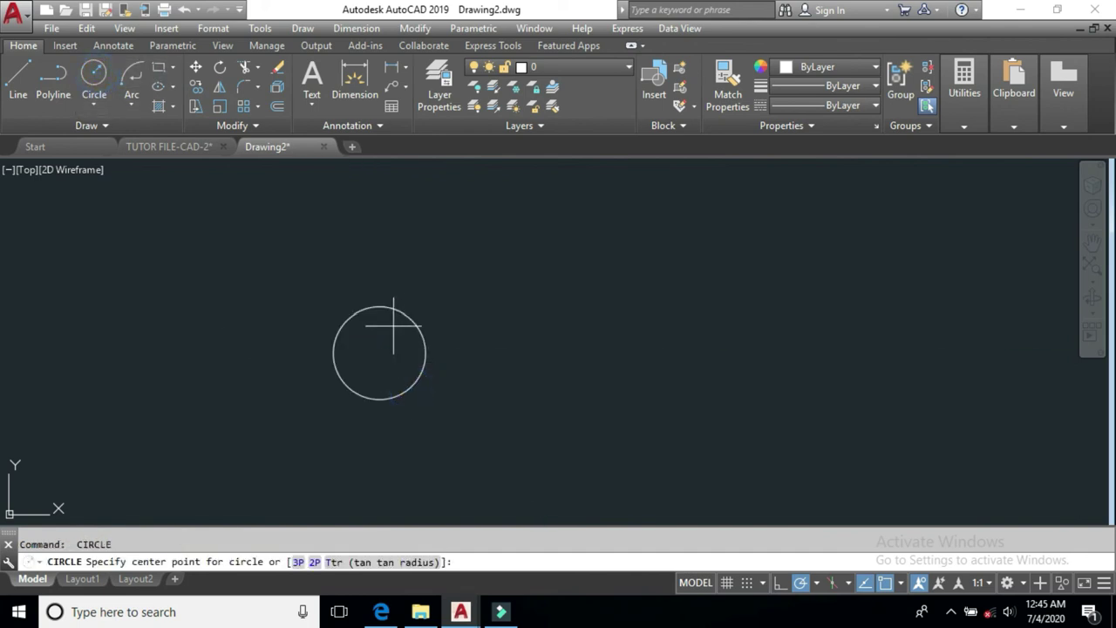
left_click(379, 353)
left_click(477, 402)
middle_click_drag(381, 441, 379, 406)
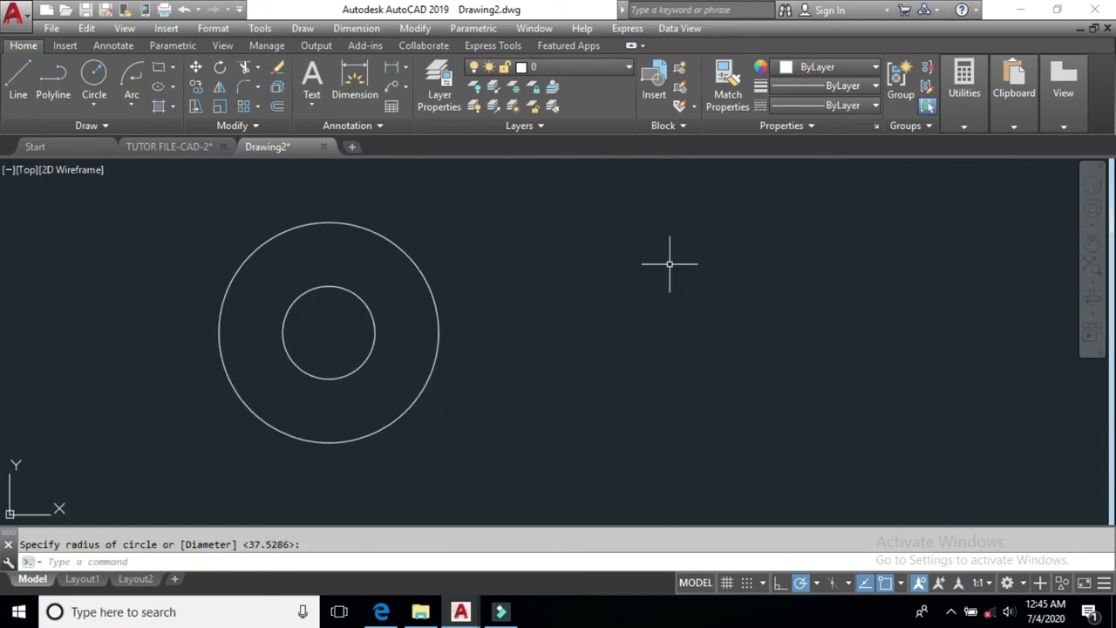
left_click(842, 106)
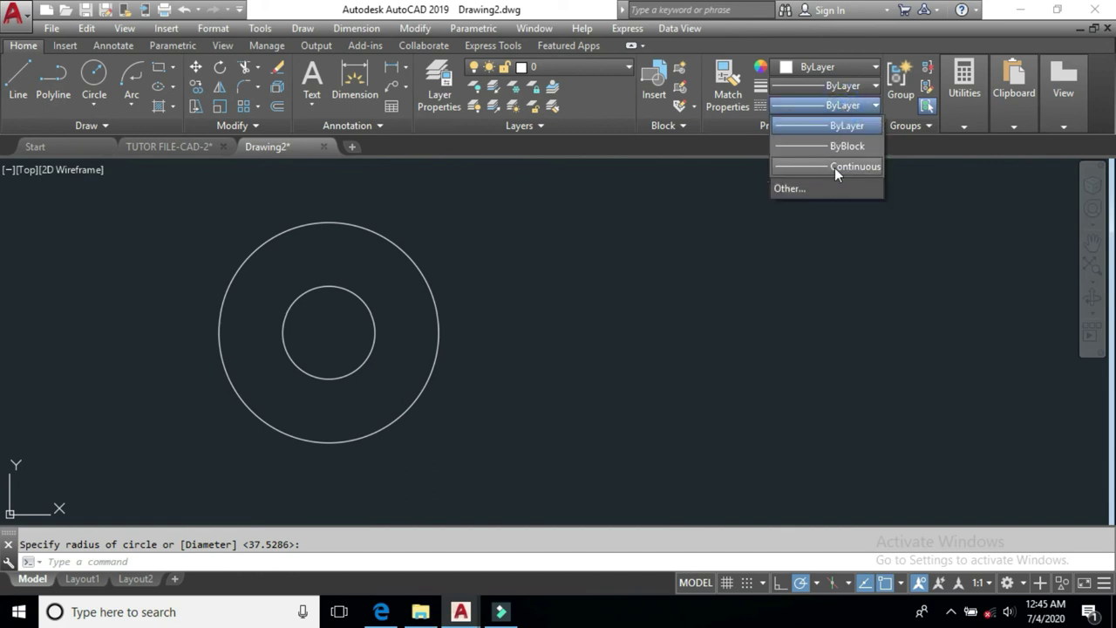
Bring up the Linetype Manager from the Format menu, listing only ByLayer, ByBlock and Continuous.
left_click(824, 189)
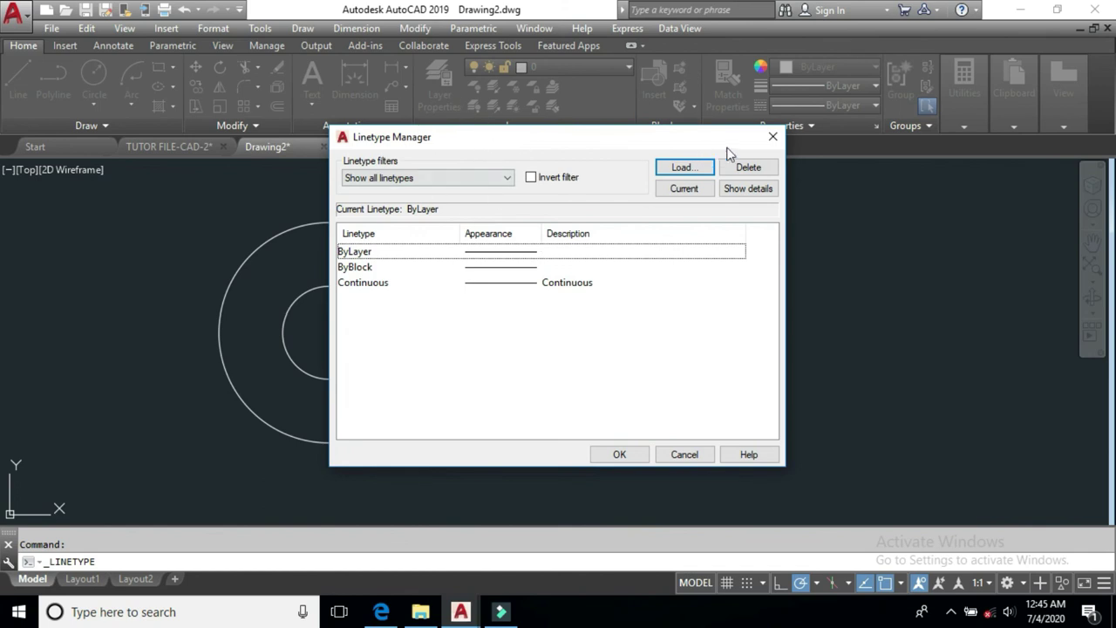
left_click(773, 136)
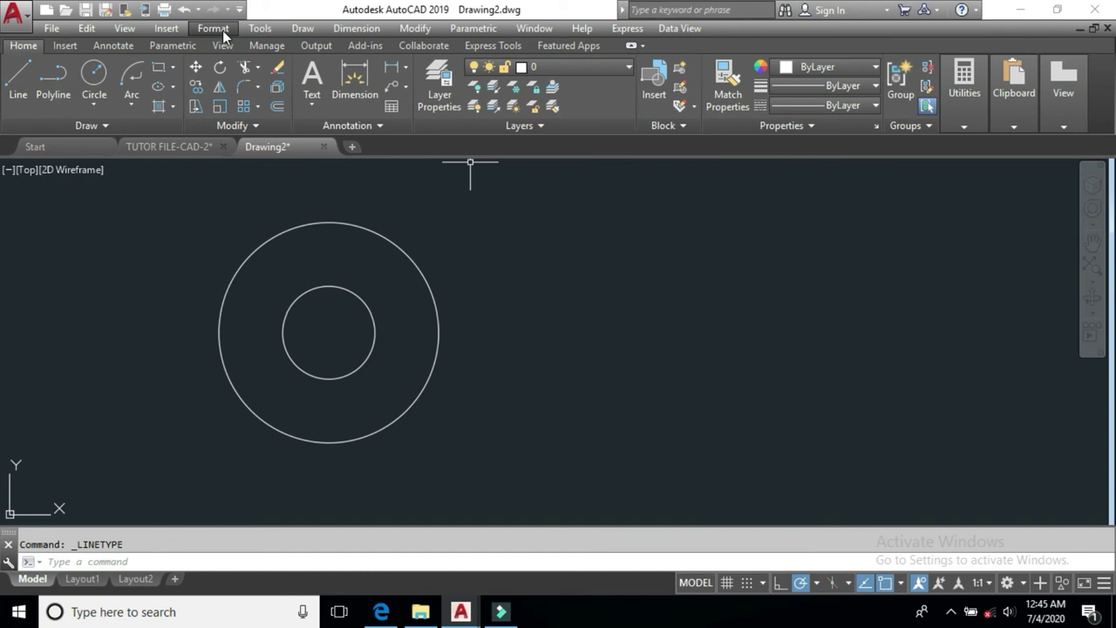
left_click(571, 313)
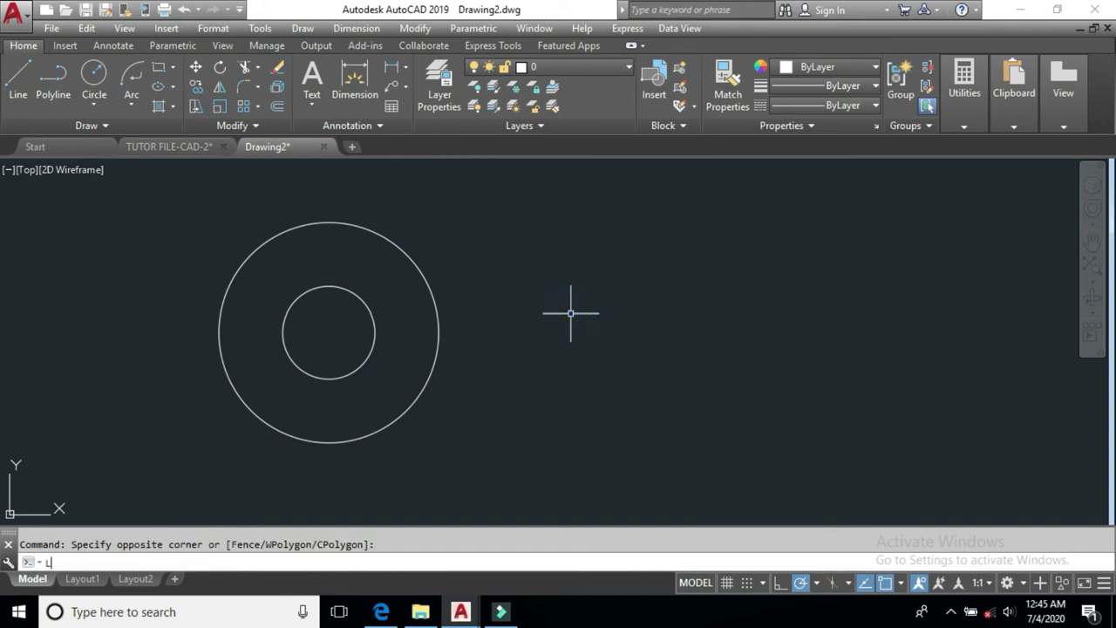
key("Return")
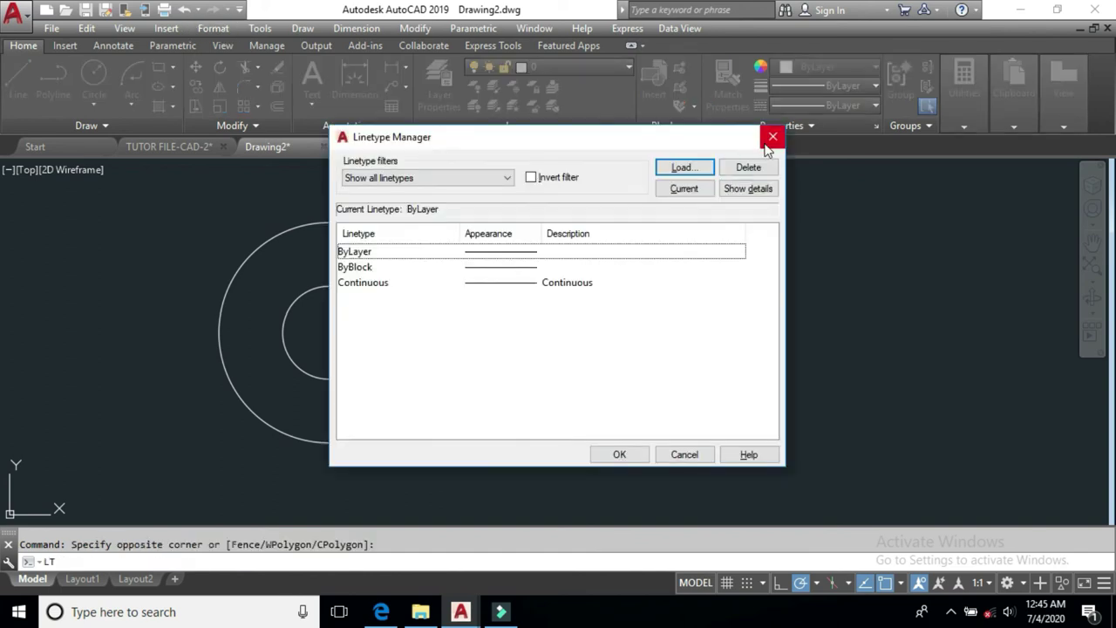
left_click(770, 138)
left_click(215, 31)
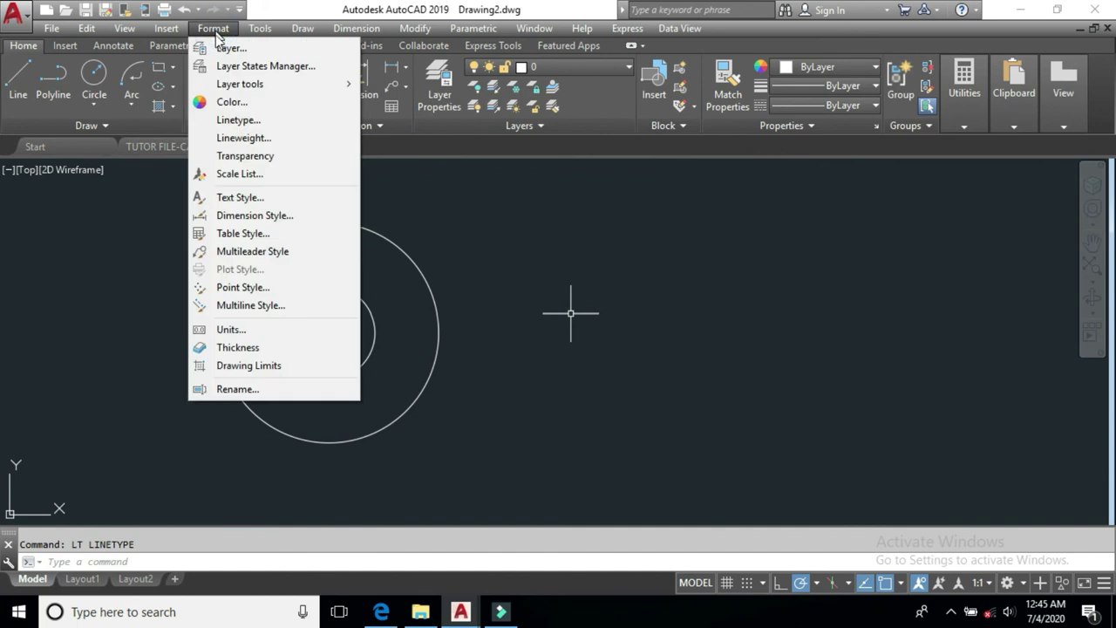
left_click(240, 119)
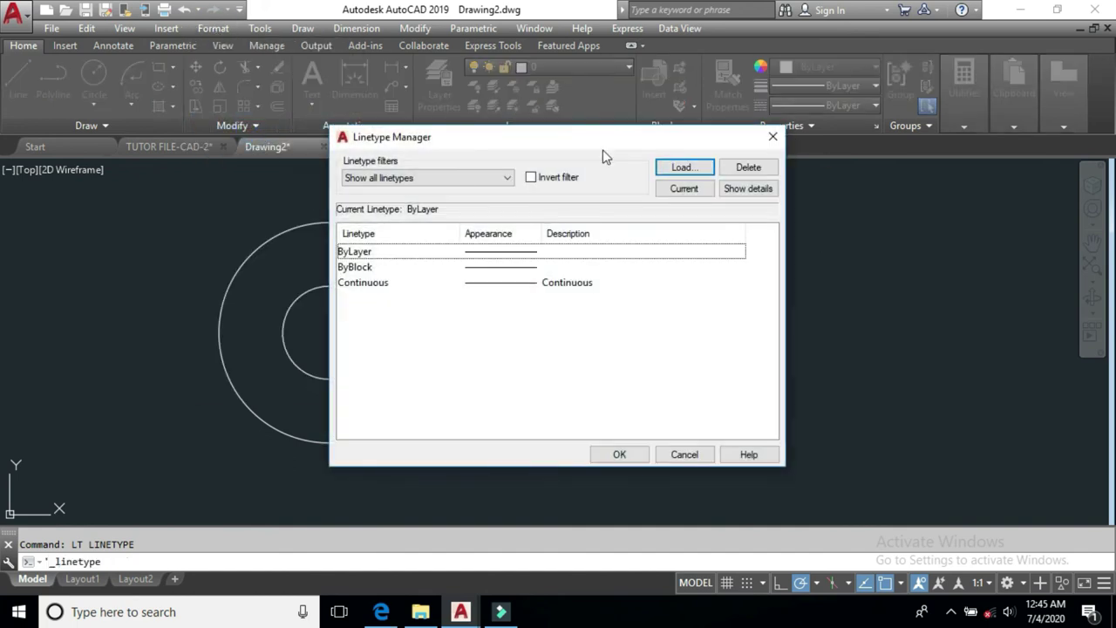
left_click_drag(596, 143, 744, 157)
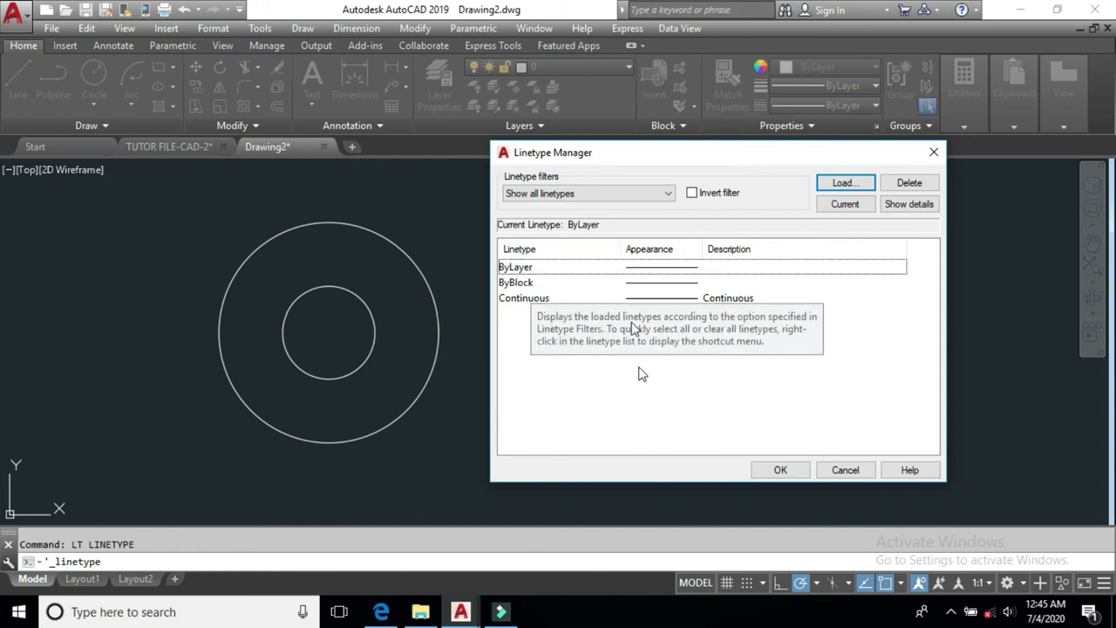
Load the HIDDEN and ZIGZAG linetypes into the drawing.
left_click(844, 183)
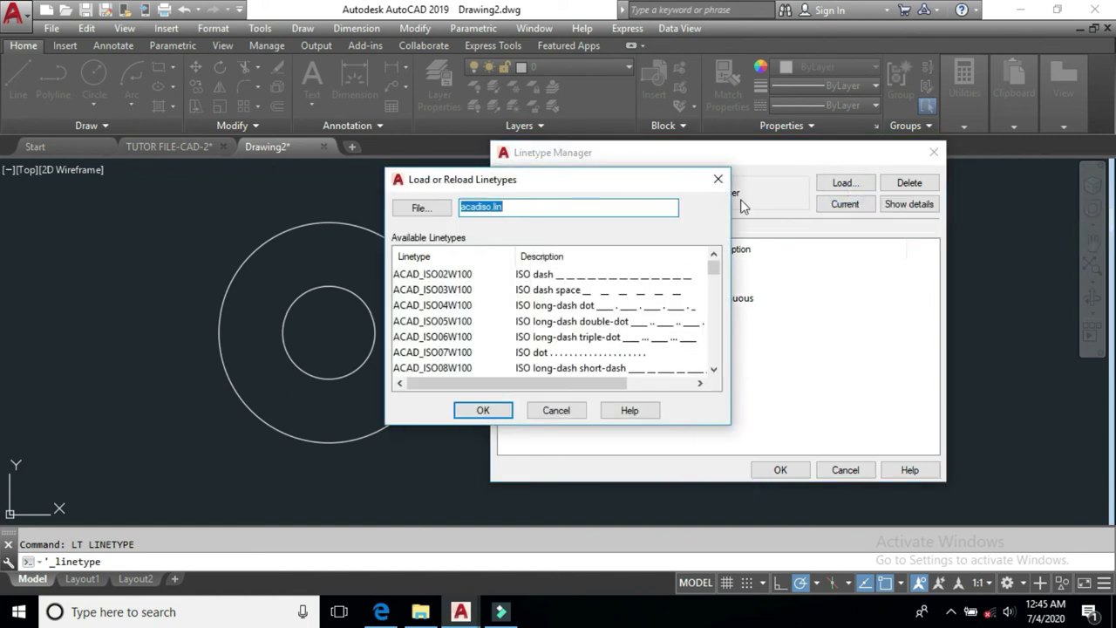
left_click_drag(549, 199, 676, 167)
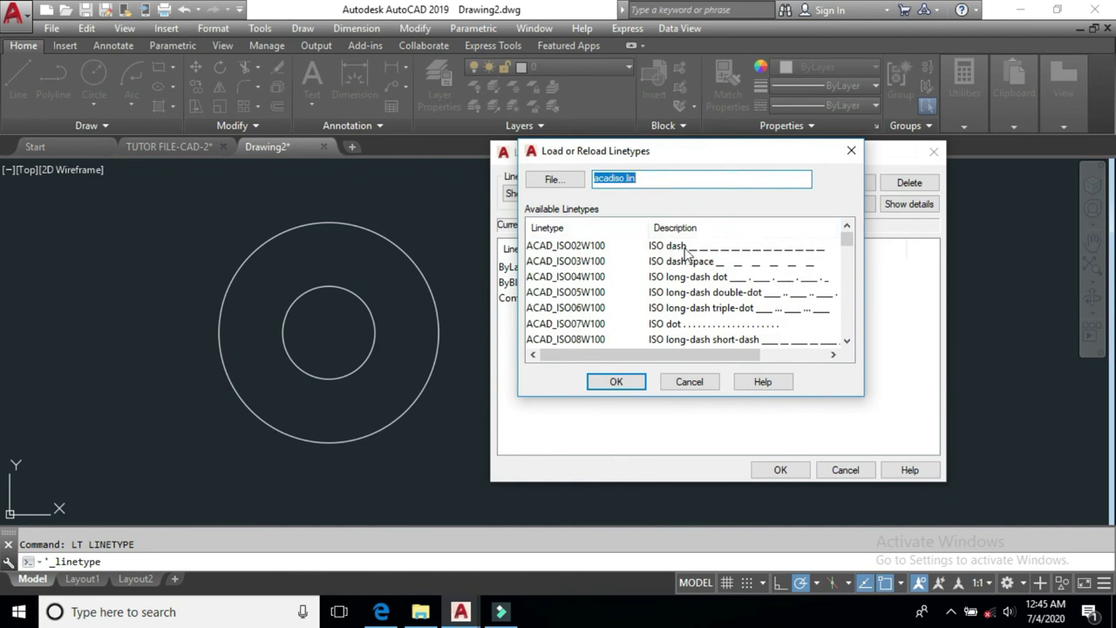
left_click(568, 261)
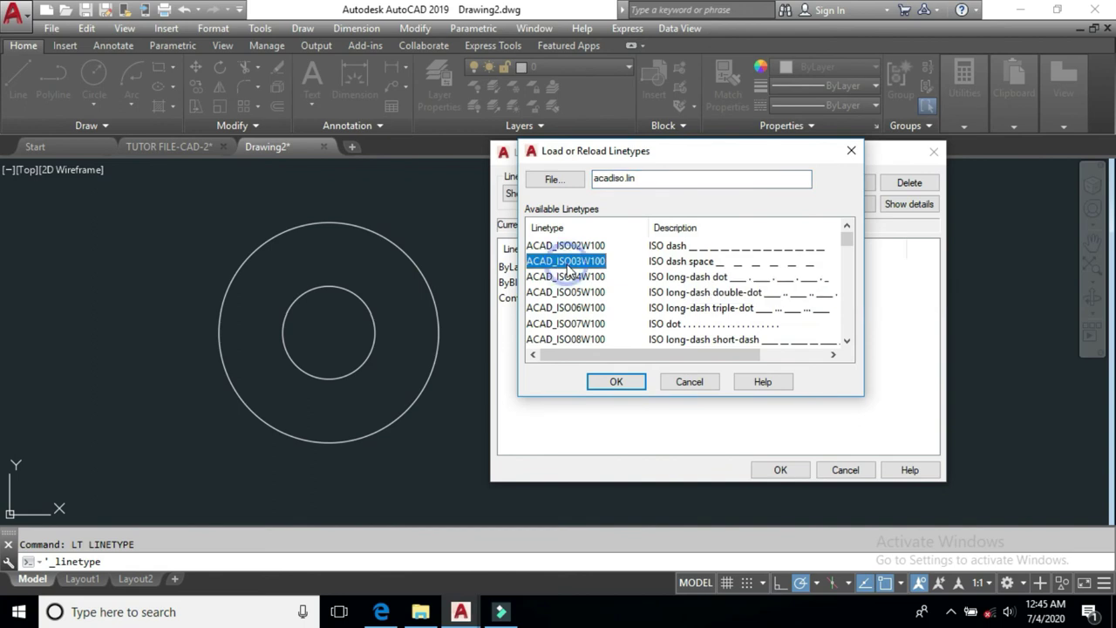
key("h")
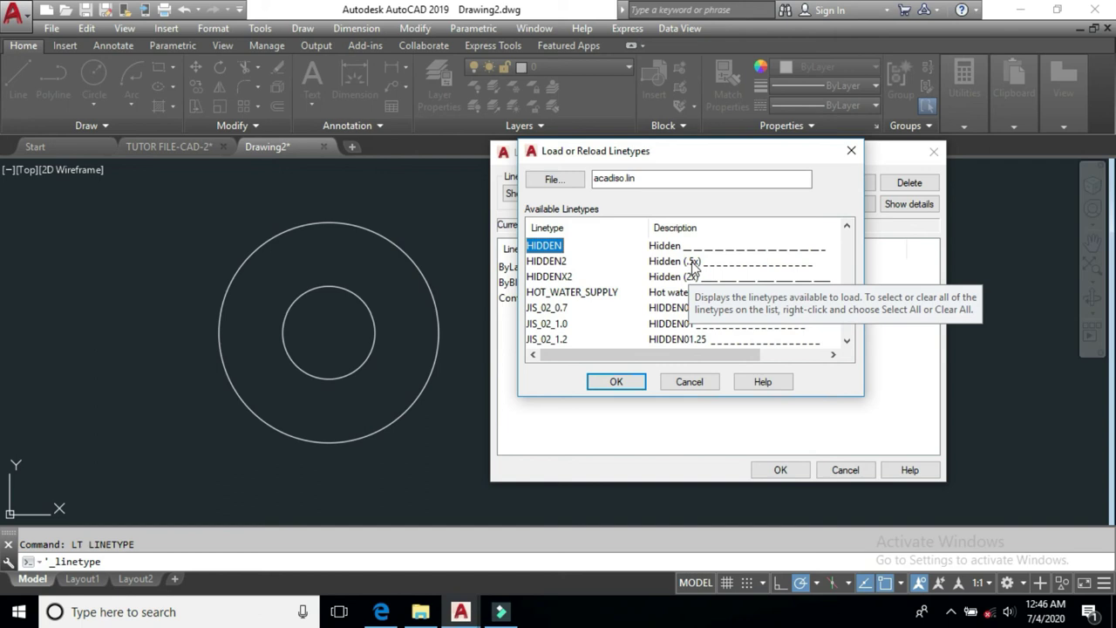
left_click(633, 381)
left_click(842, 183)
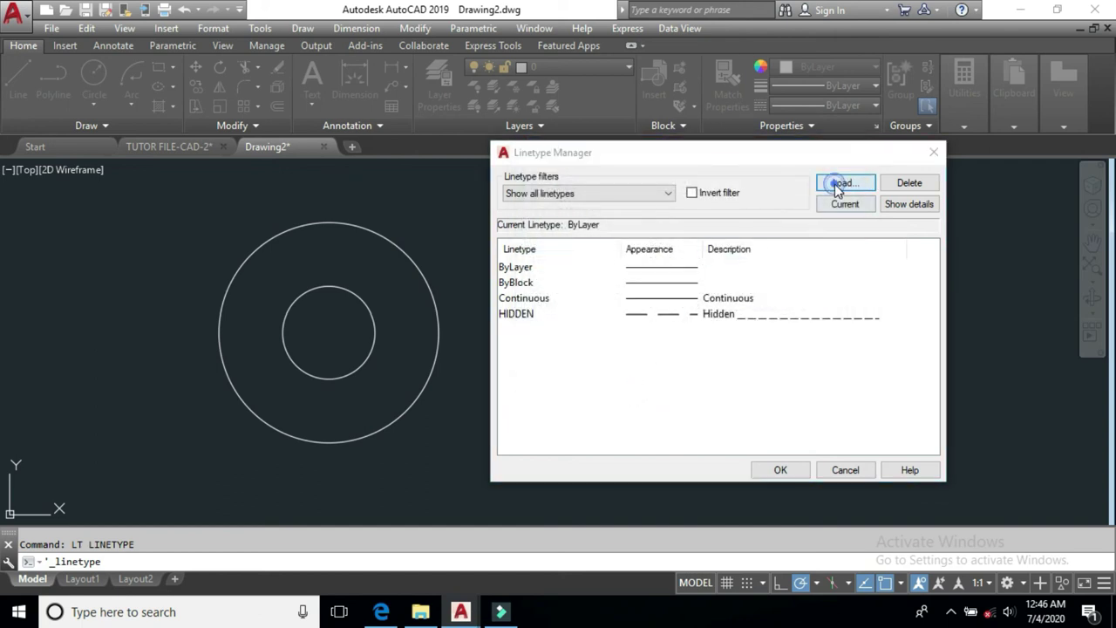
left_click(571, 309)
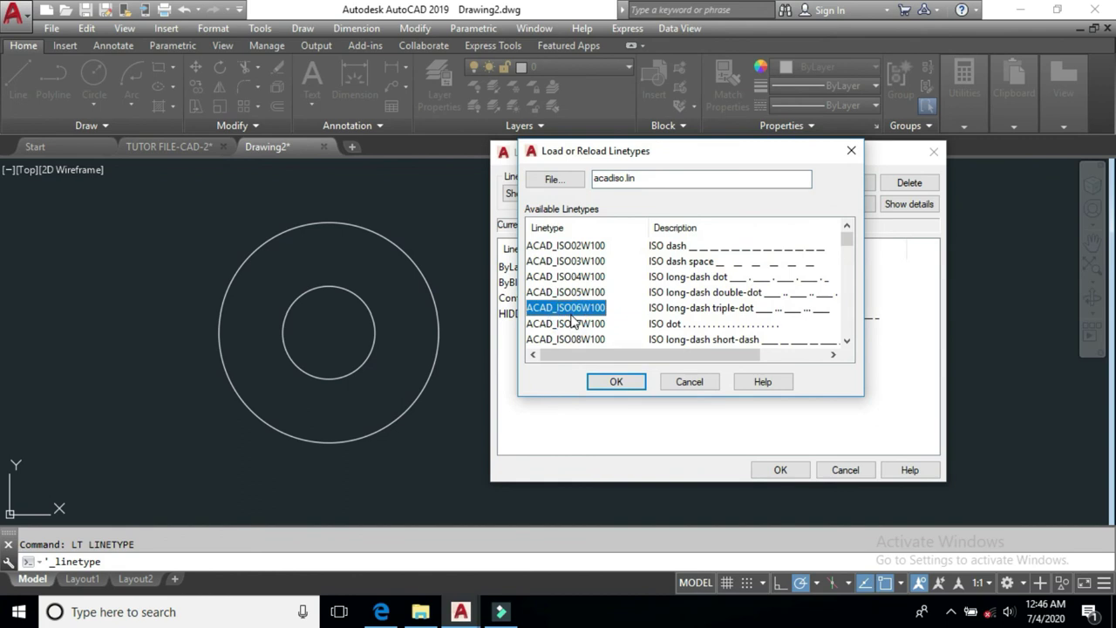
key("End")
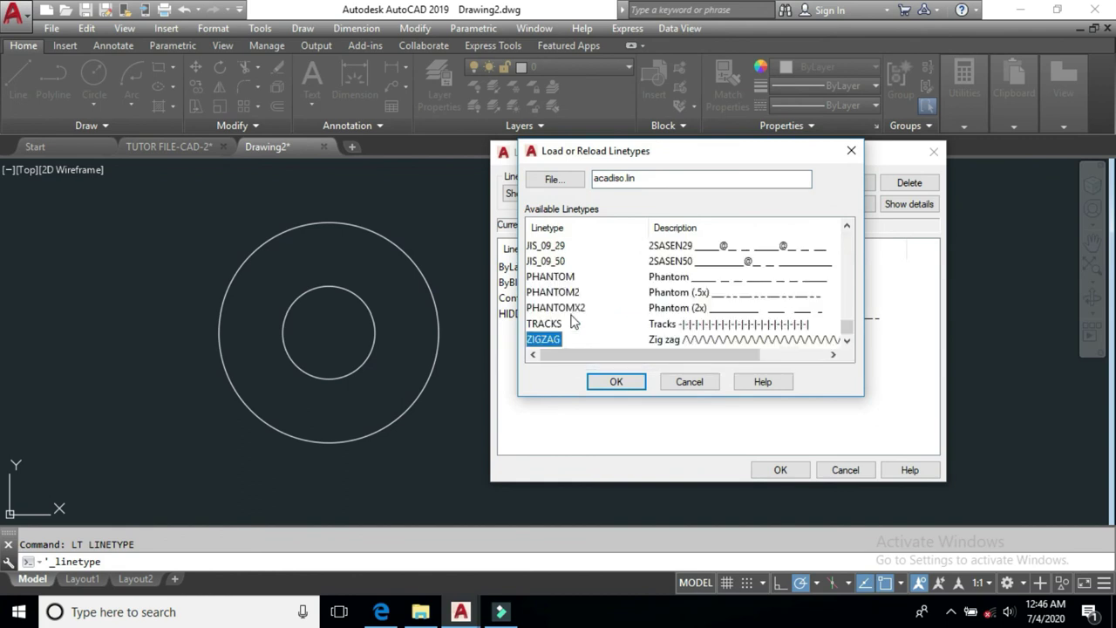
left_click(619, 384)
Load the TRACKS and CENTER linetypes.
left_click(858, 182)
left_click(582, 307)
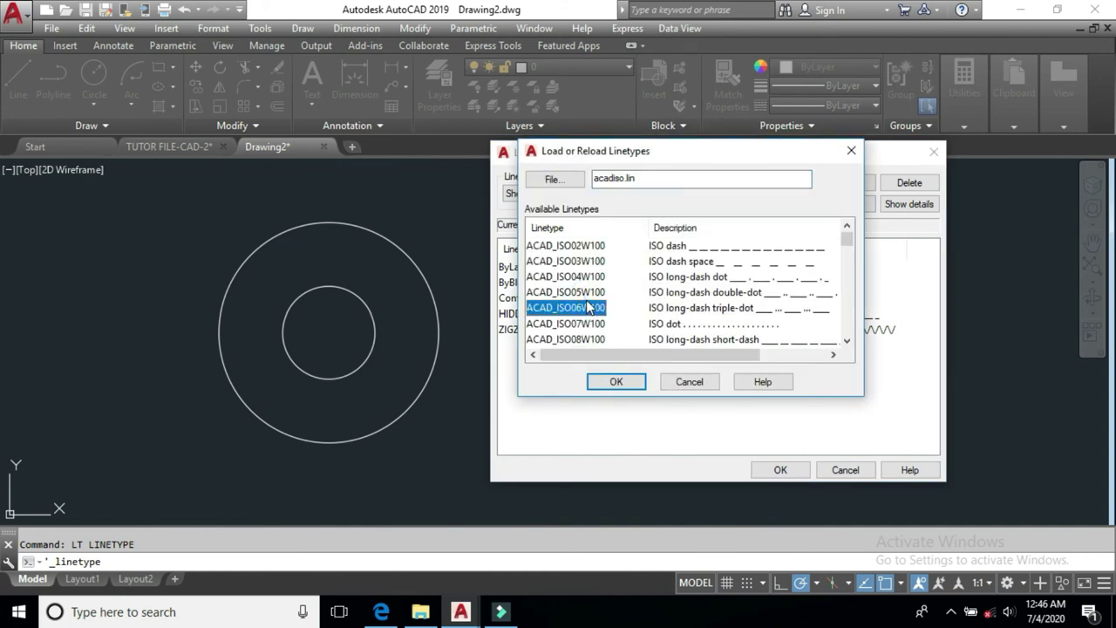
key("t")
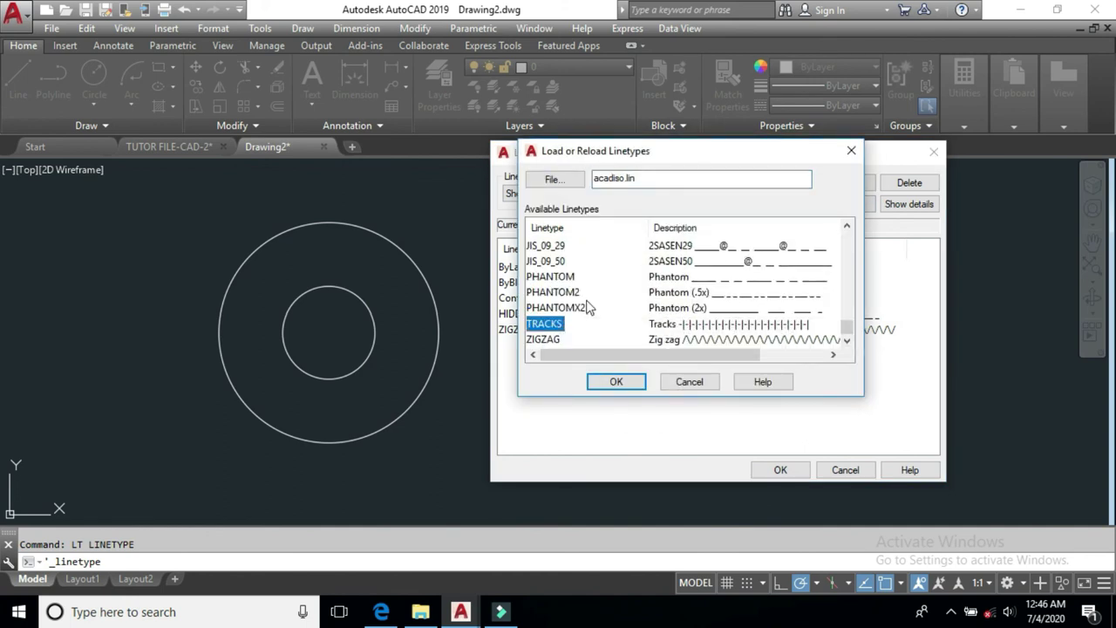
left_click(629, 381)
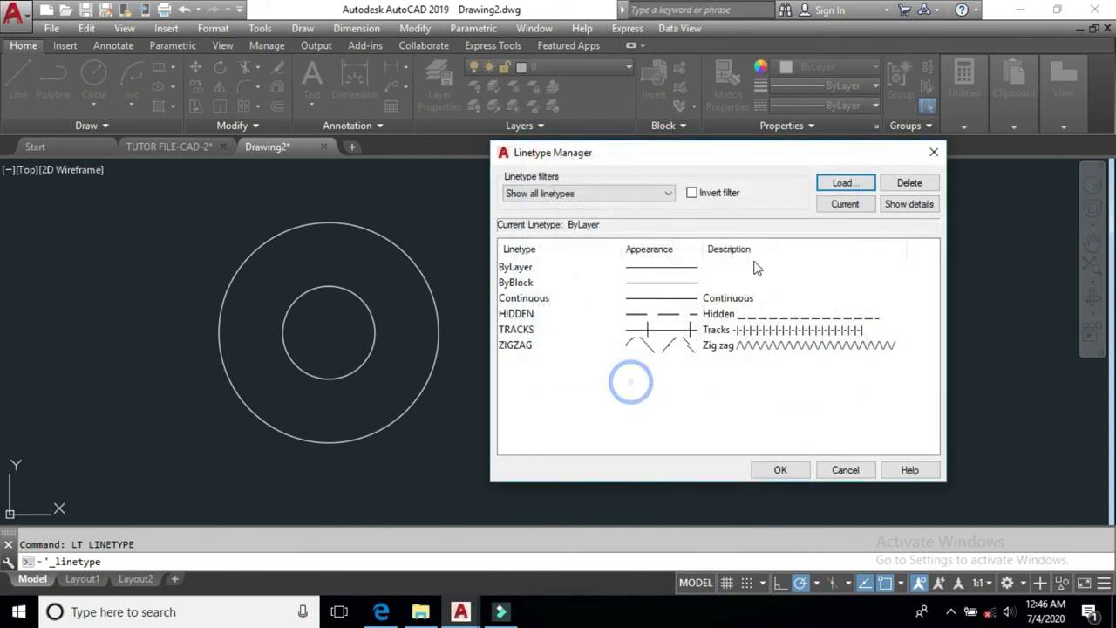
left_click(849, 182)
left_click(599, 308)
key("c")
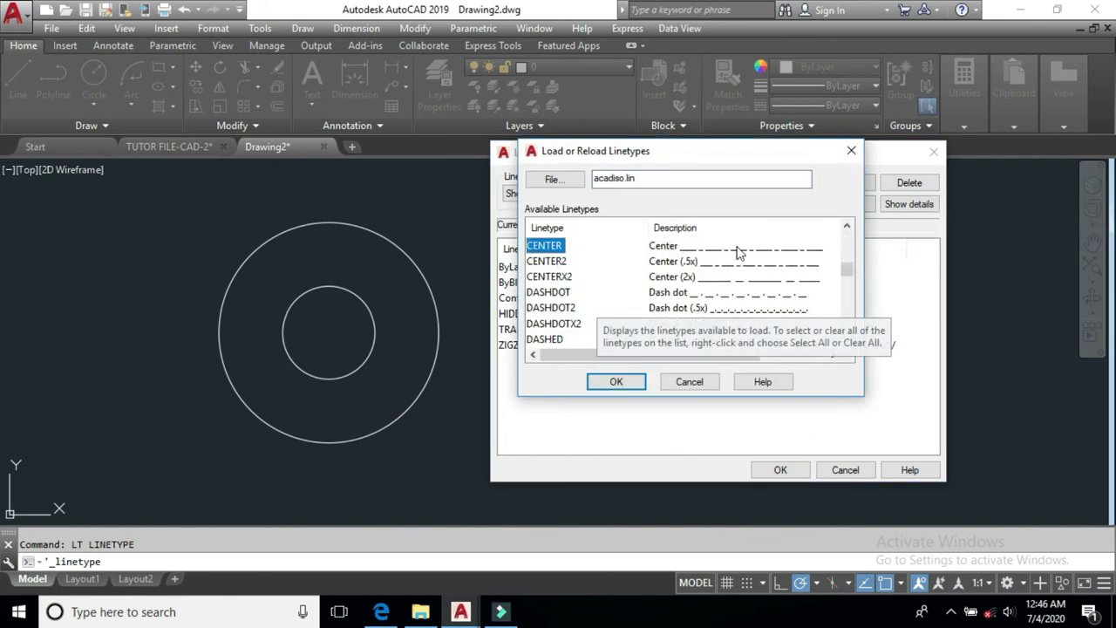
left_click(642, 382)
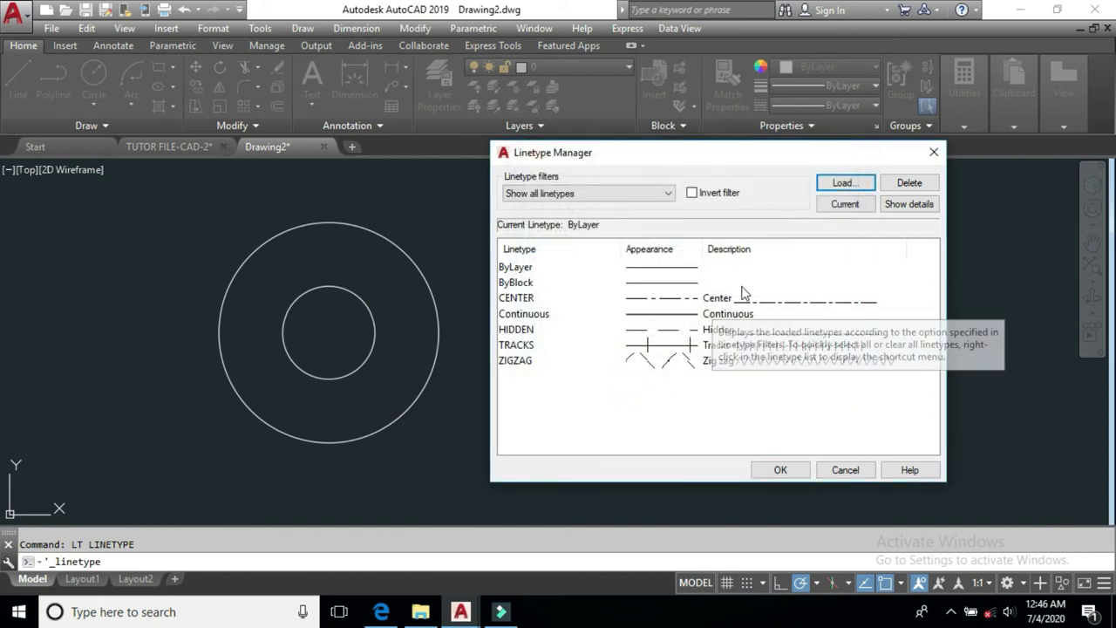
Load the ACAD_ISO07W100 linetype and move the Linetype Manager left.
left_click(845, 183)
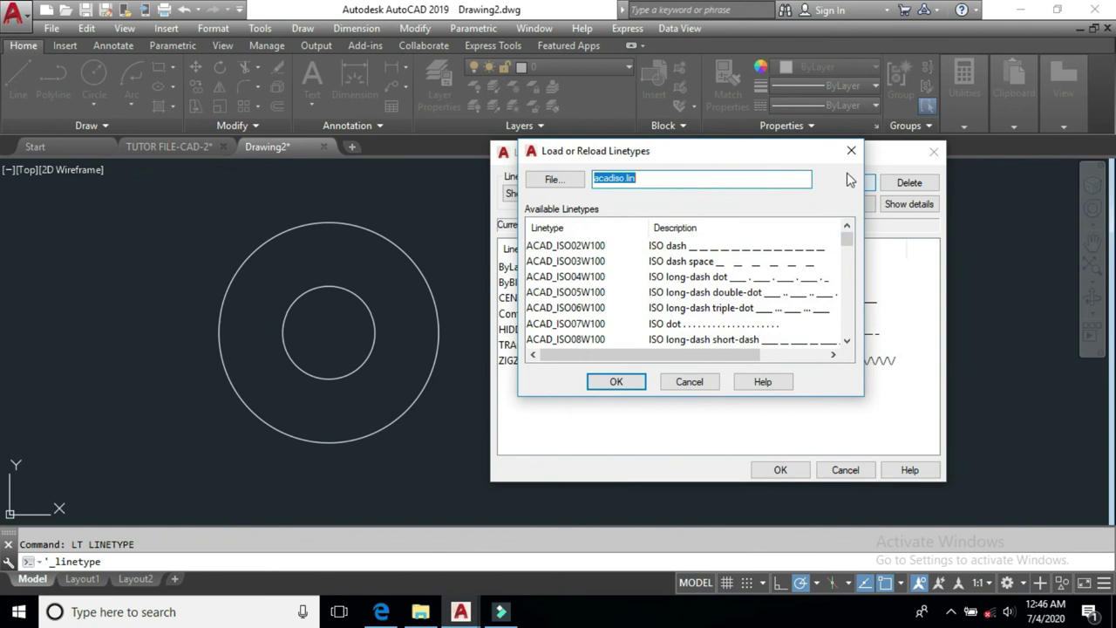
left_click(654, 324)
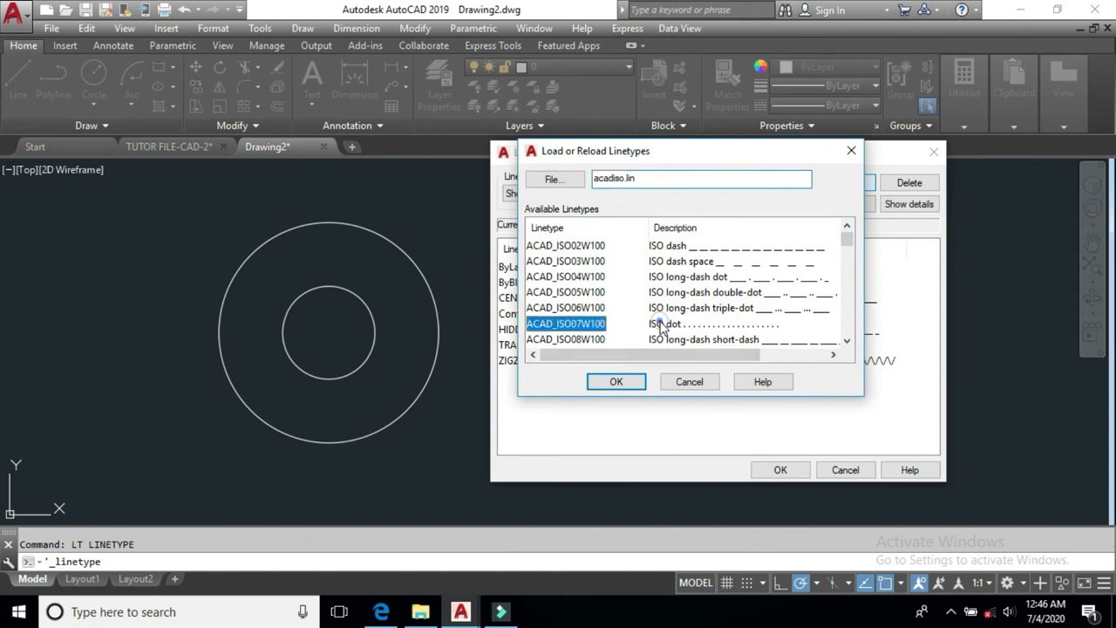
left_click(625, 383)
left_click_drag(798, 159, 541, 121)
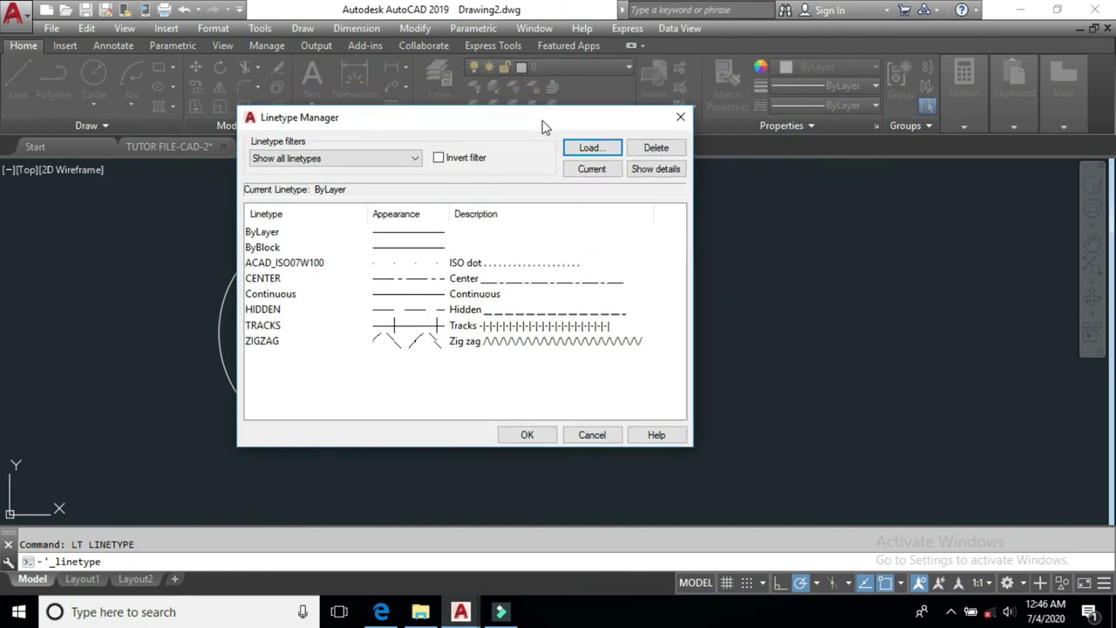
left_click(506, 349)
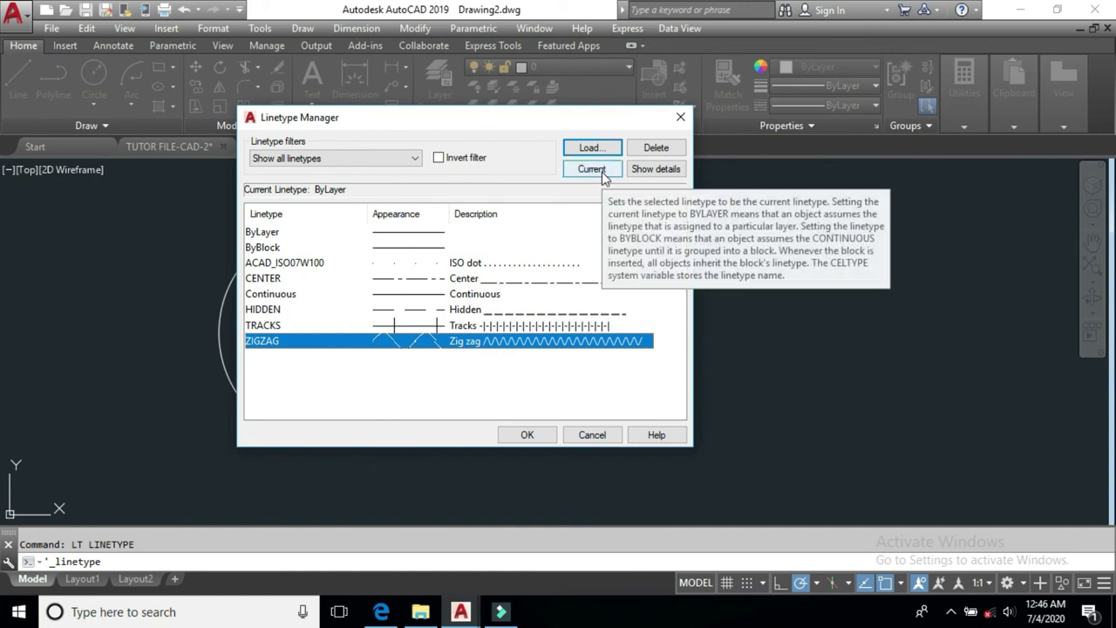
Close the Linetype Manager and briefly make ZIGZAG the current linetype.
left_click(680, 116)
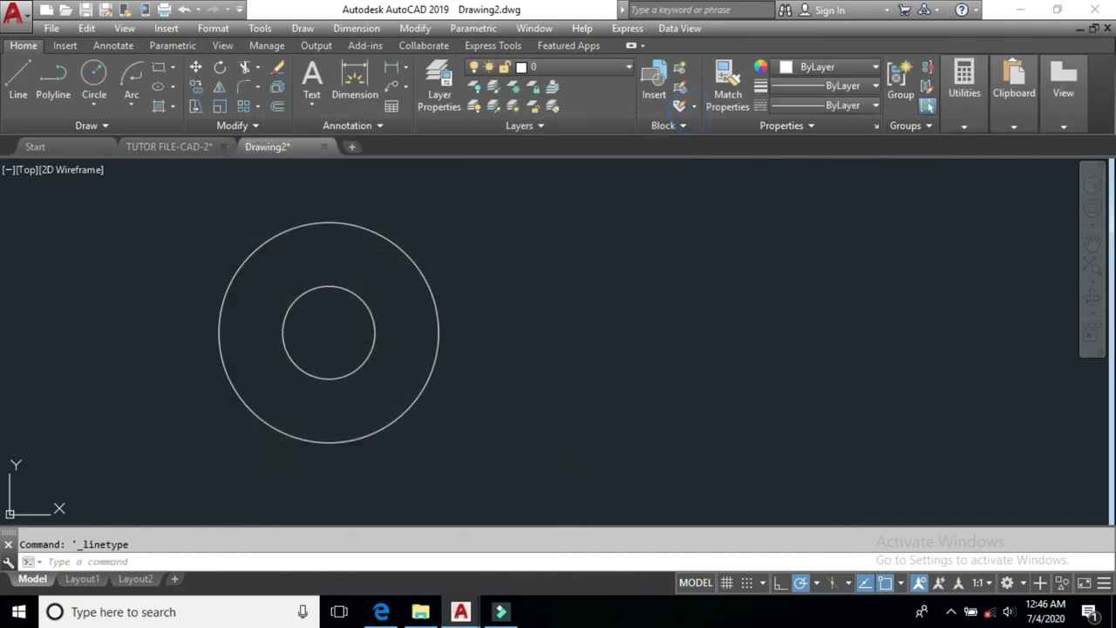
left_click(832, 104)
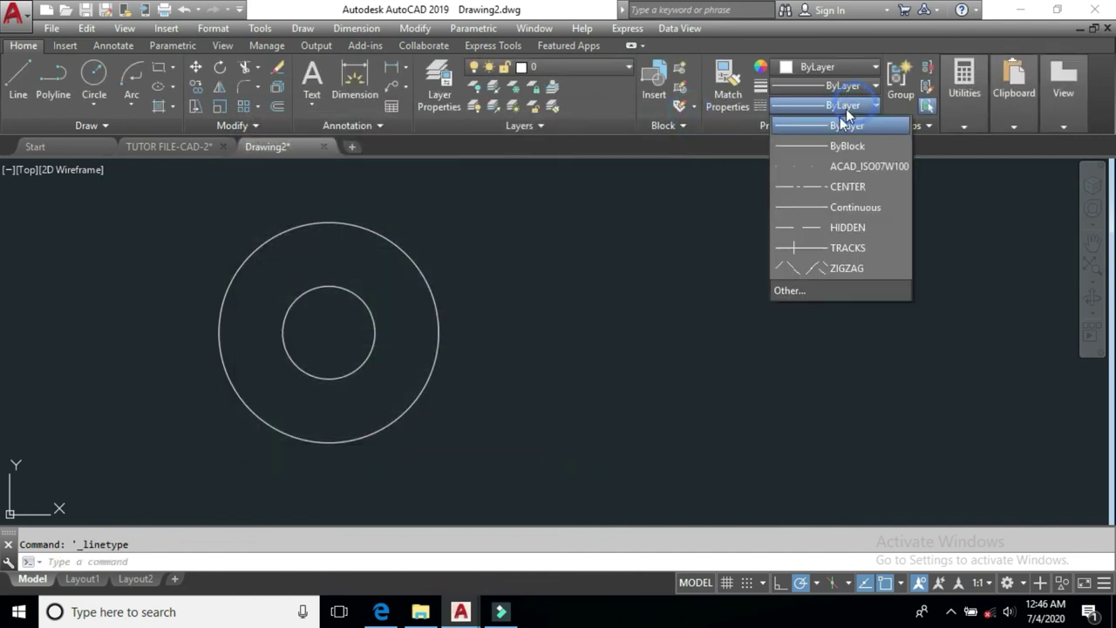
left_click(842, 267)
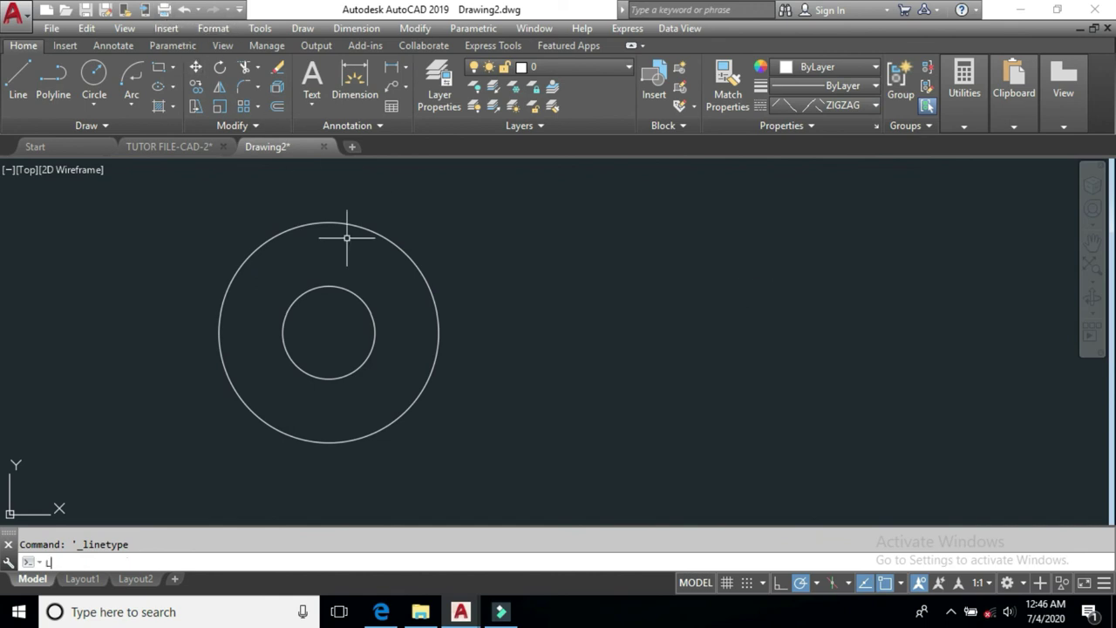
type("W")
key("Return")
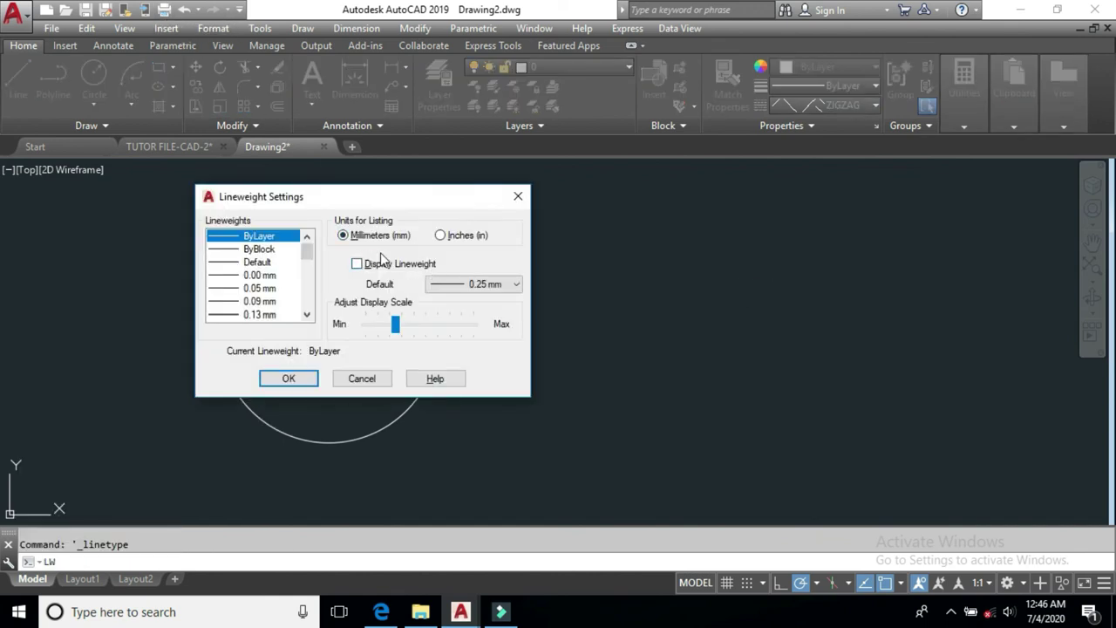
key("Escape")
Make TRACKS the current linetype through the Linetype Manager opened with LT.
type("L")
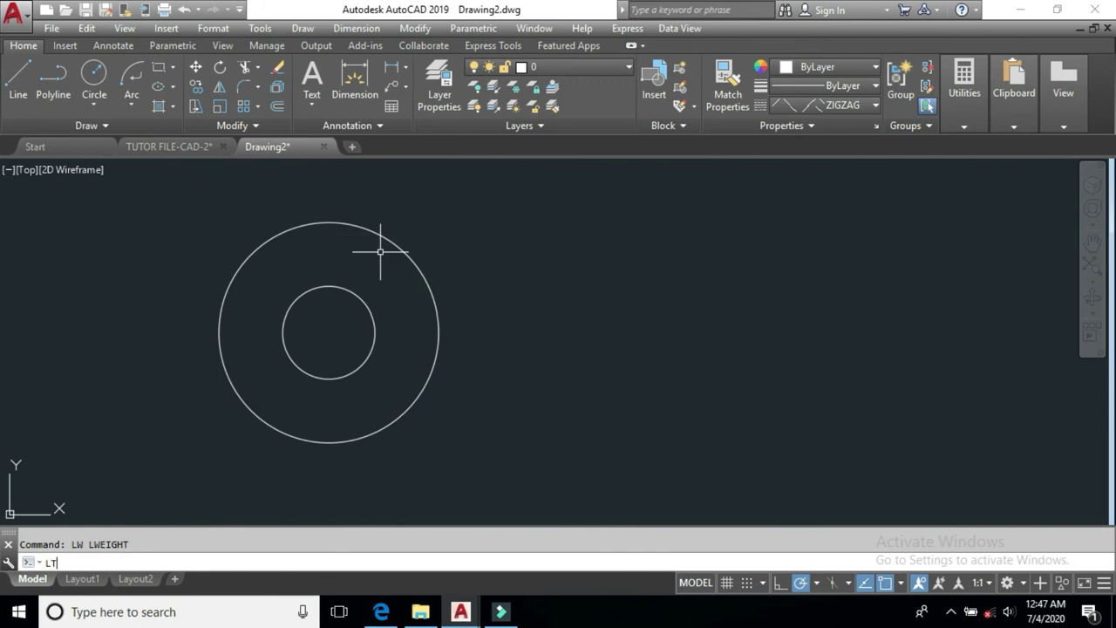
type("T")
key("Return")
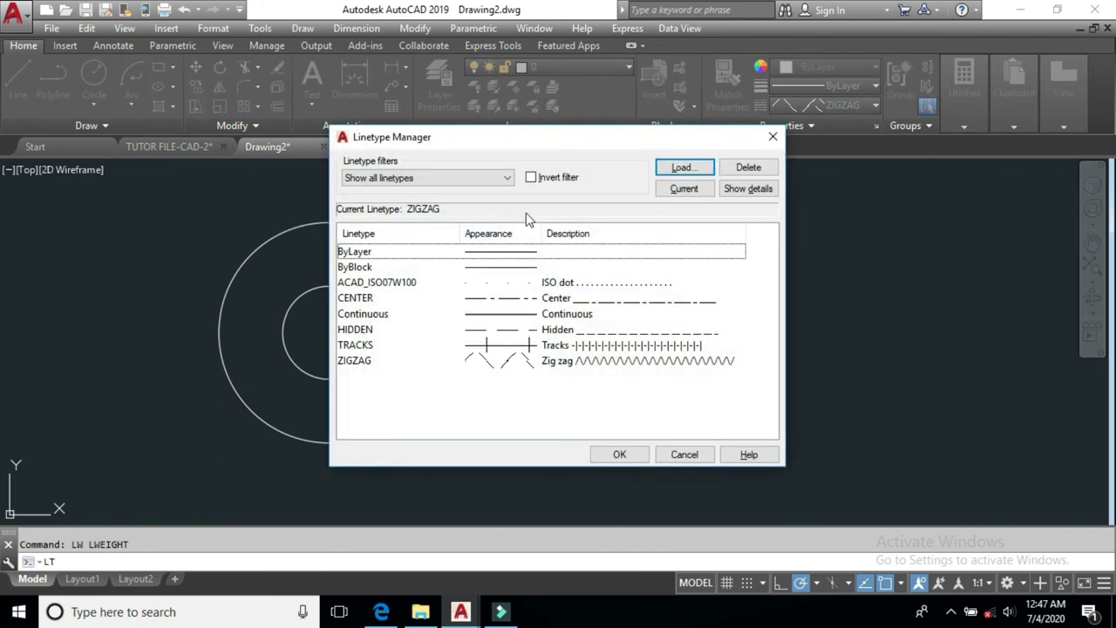
left_click(607, 349)
left_click(684, 188)
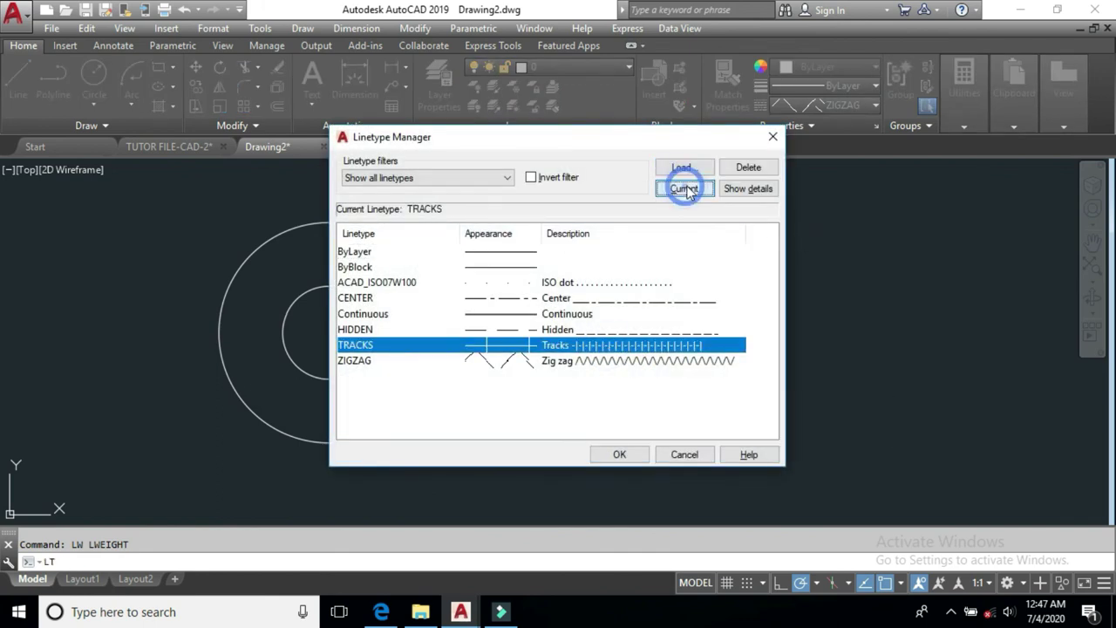
left_click(639, 456)
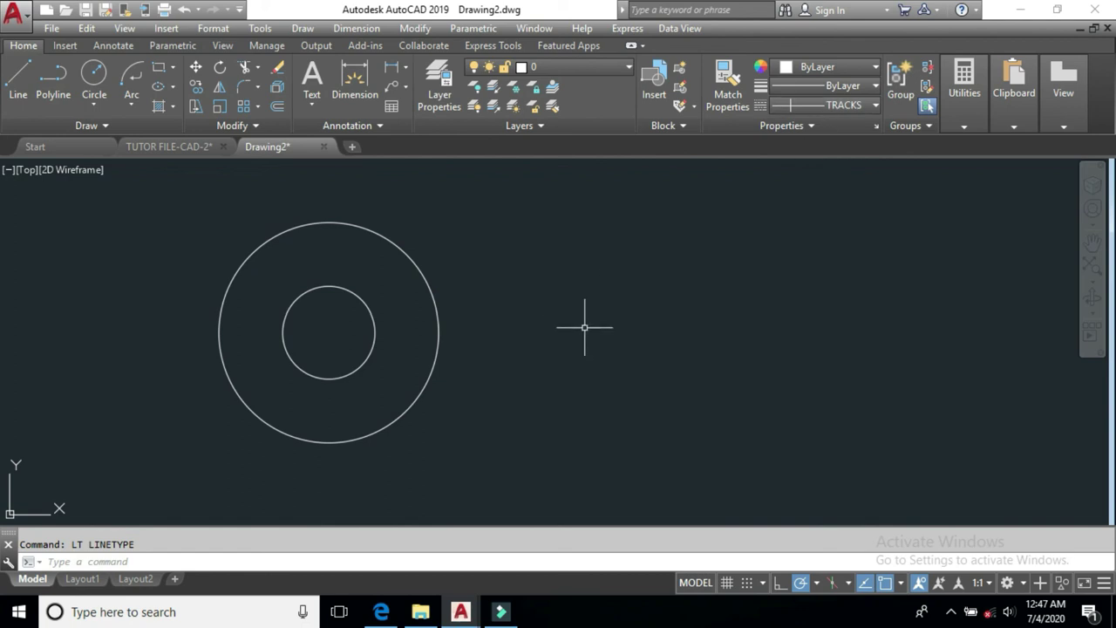
middle_click_drag(584, 327, 554, 325)
Draw a horizontal TRACKS line to the right of the circles and zoom in to inspect its ties.
left_click(18, 76)
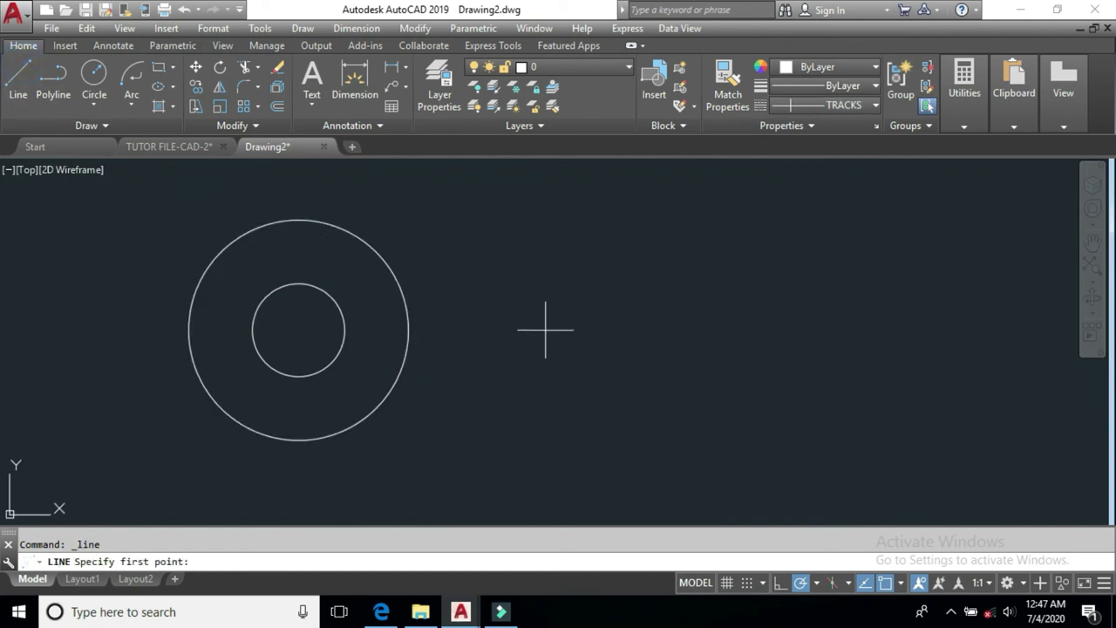
left_click(511, 327)
left_click(906, 327)
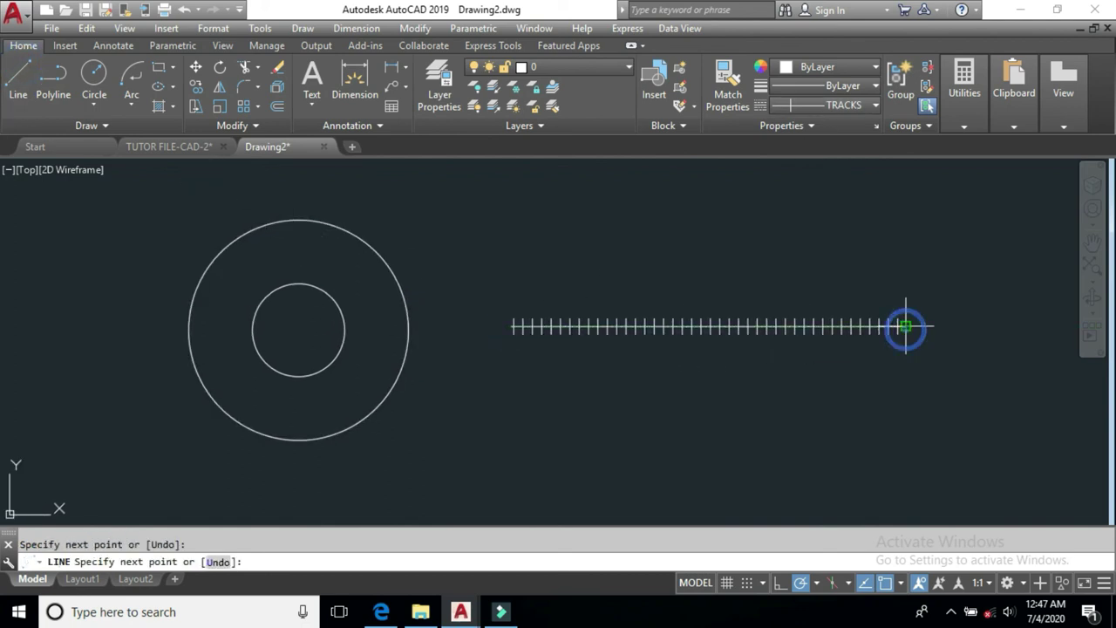
key("Return")
middle_click_drag(677, 344, 591, 341)
scroll(591, 341, "up", 2)
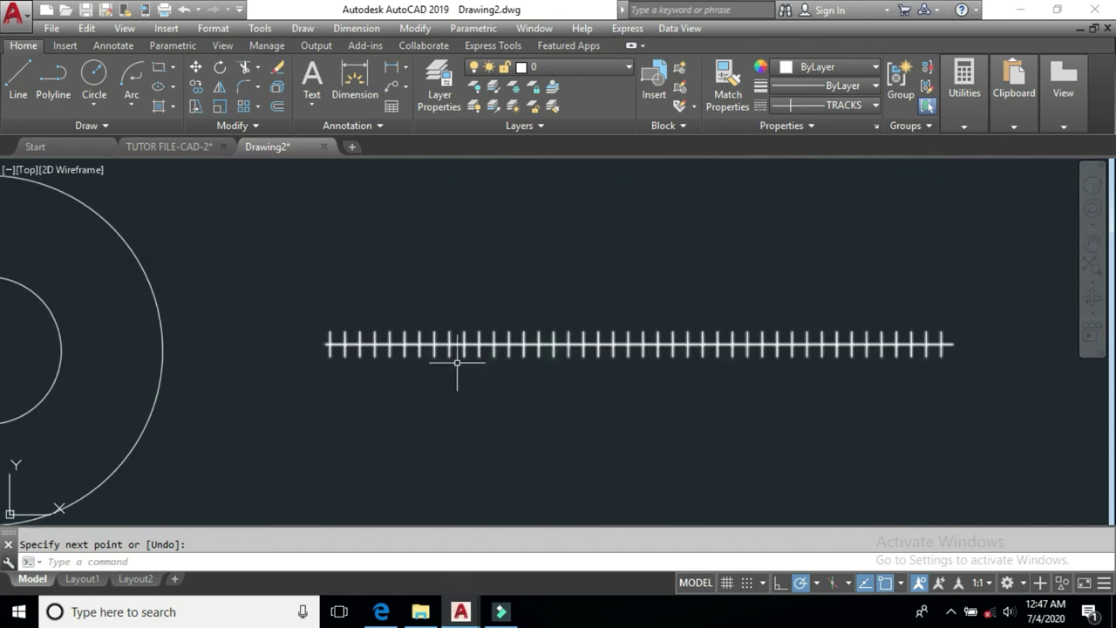
scroll(453, 359, "up", 2)
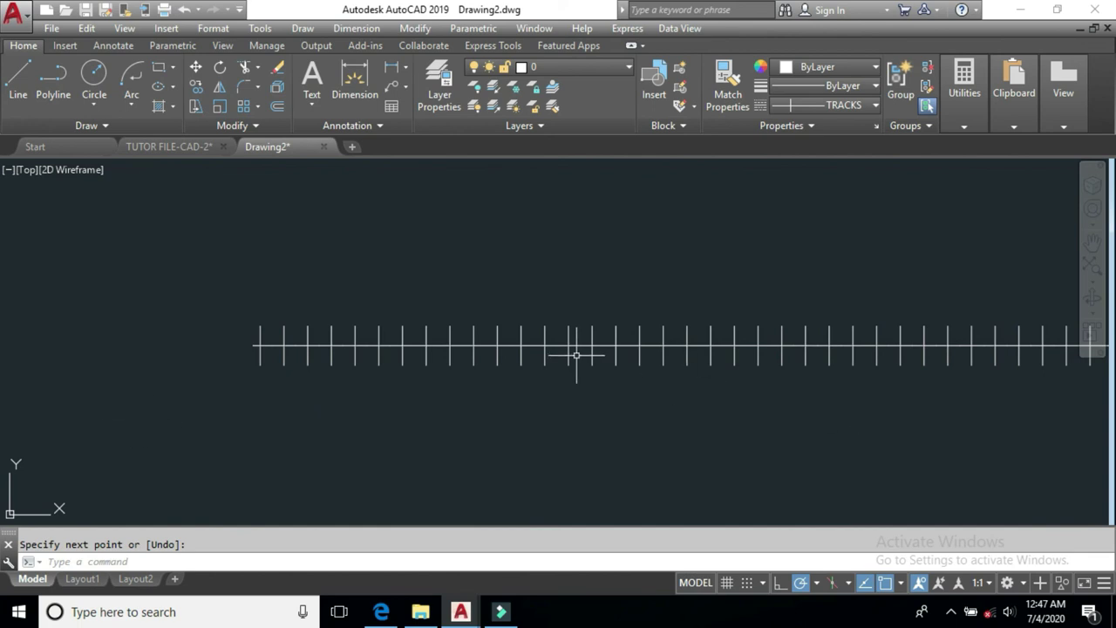
scroll(586, 293, "down", 4)
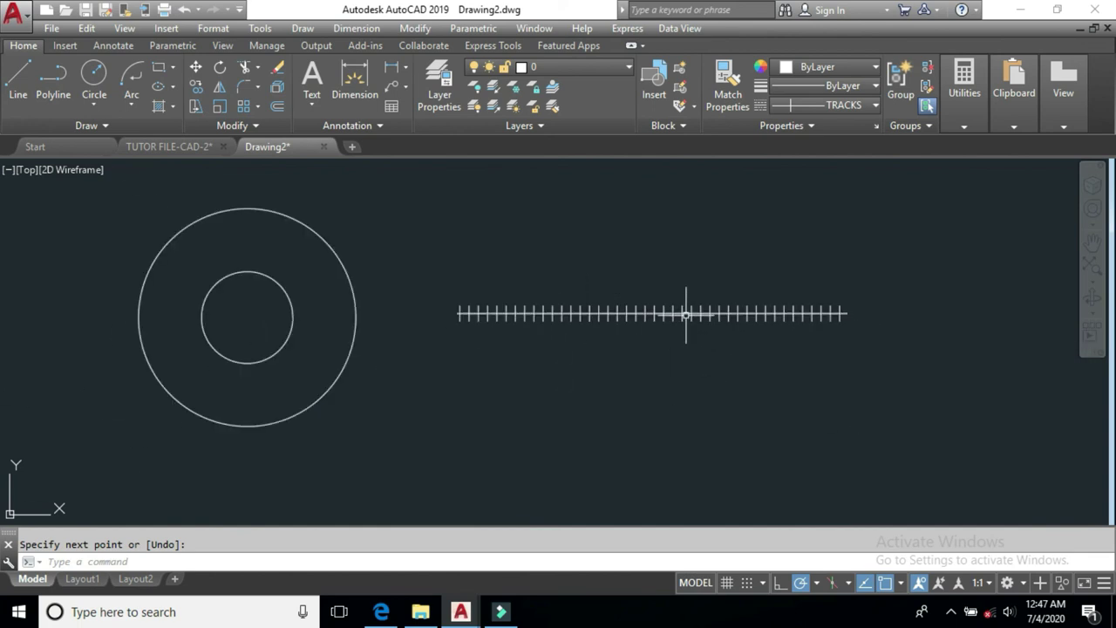
scroll(784, 327, "up", 2)
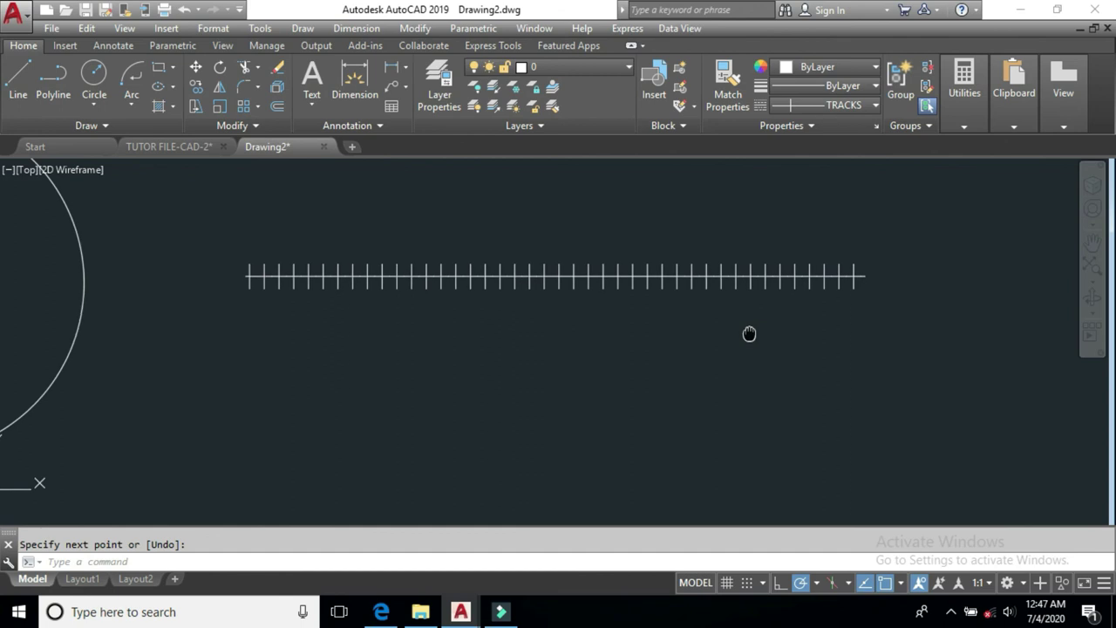
type("c")
key("Return")
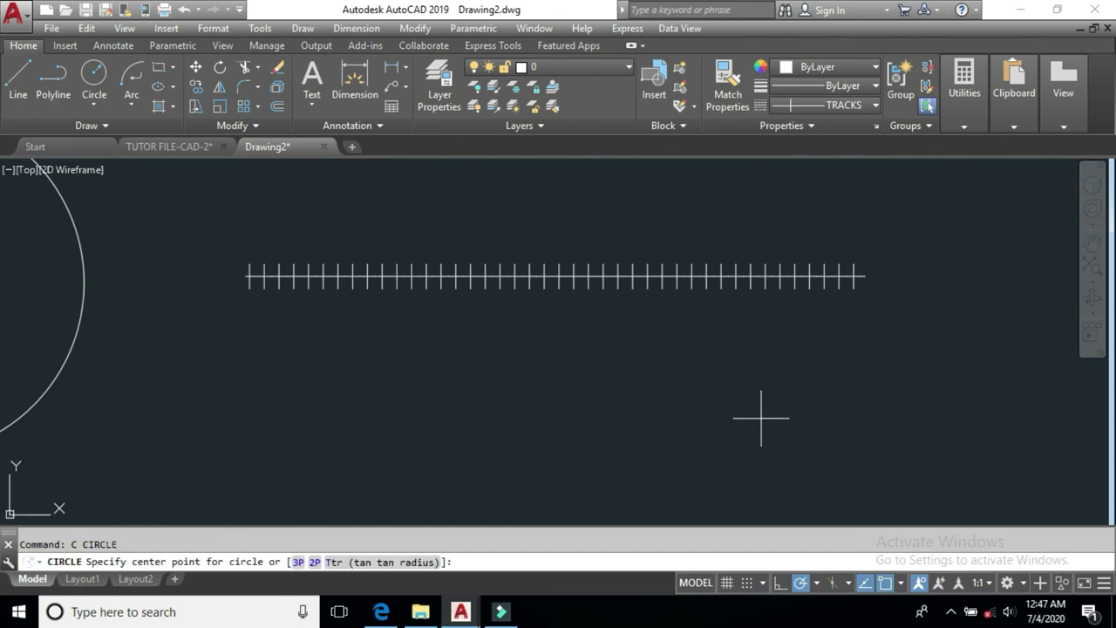
Finish a TRACKS circle at right, then draw a horizontal line in CENTER linetype.
left_click(927, 370)
left_click(968, 451)
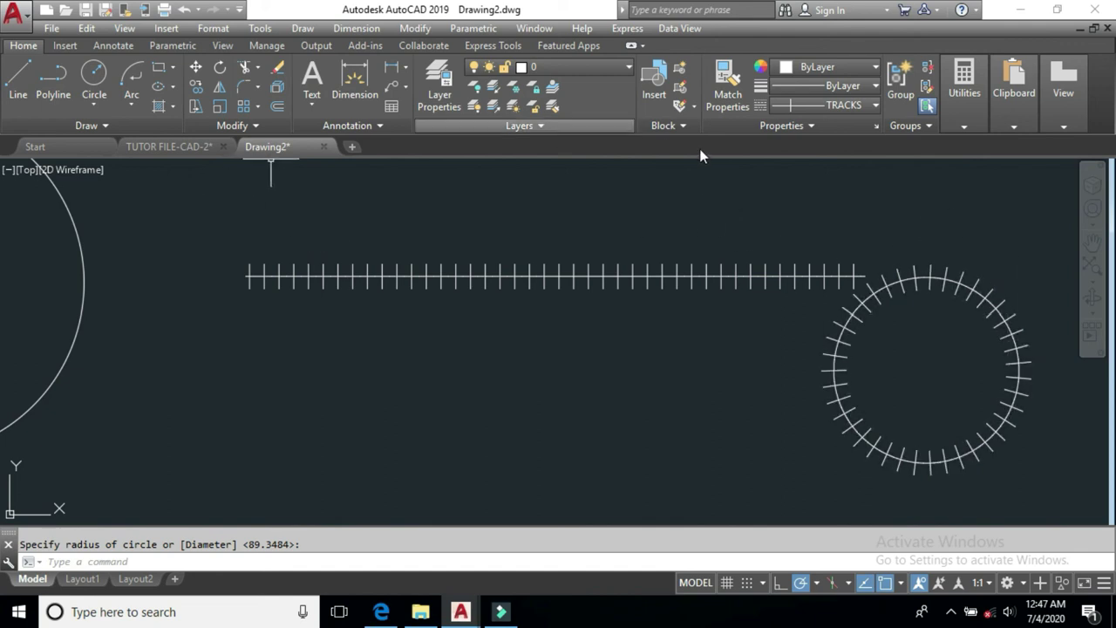
left_click(800, 105)
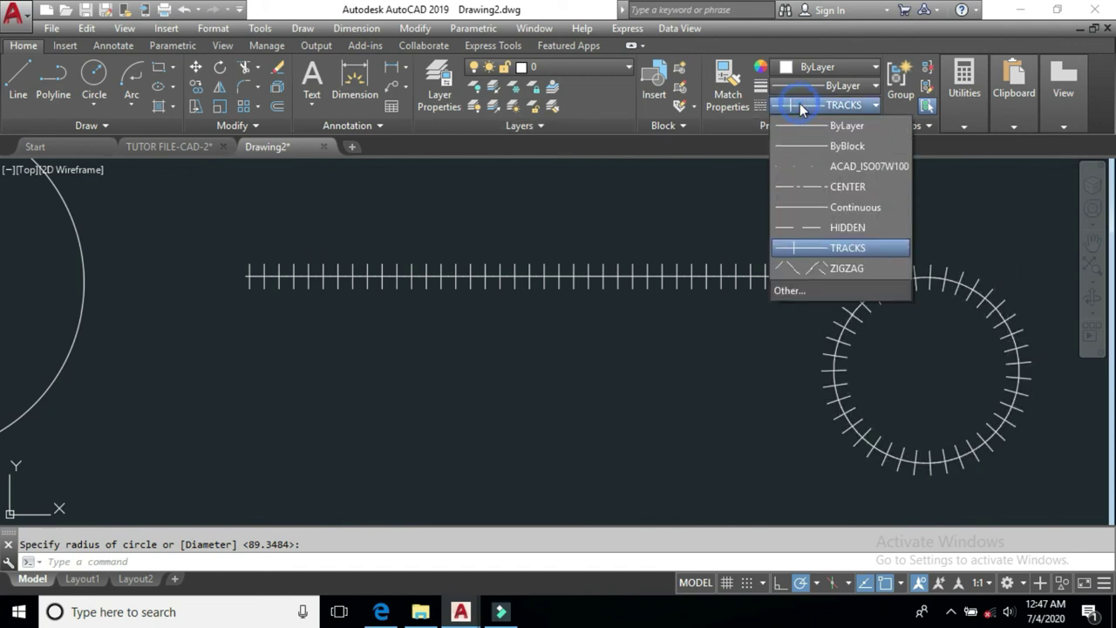
left_click(810, 185)
left_click(17, 74)
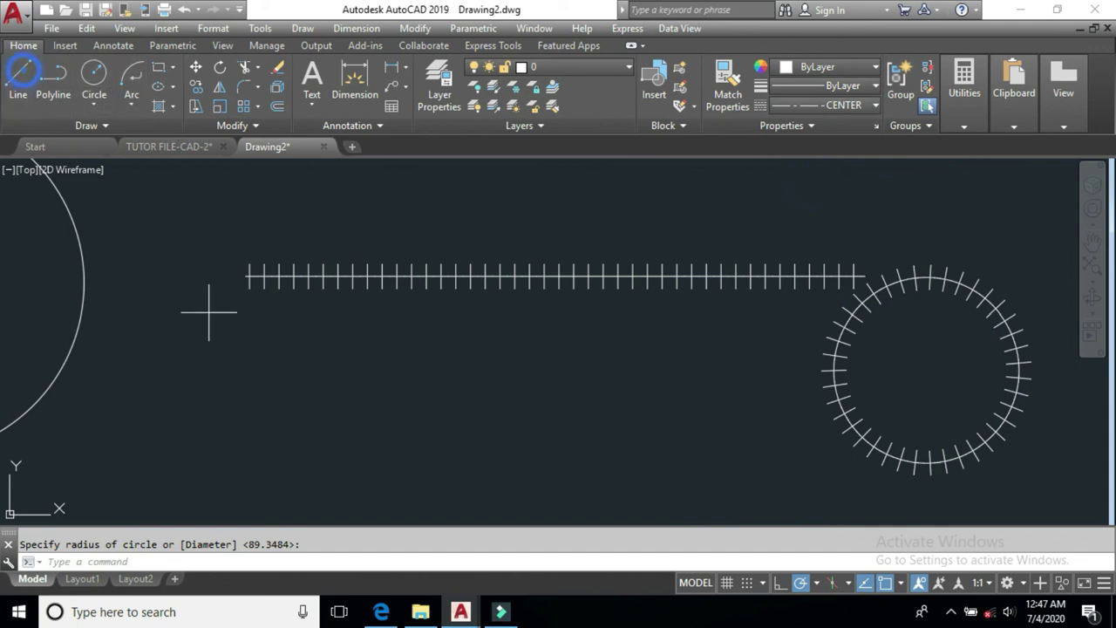
left_click(229, 406)
left_click(747, 403)
key("Return")
Draw a vertical CENTER line near the left.
scroll(475, 398, "down", 2)
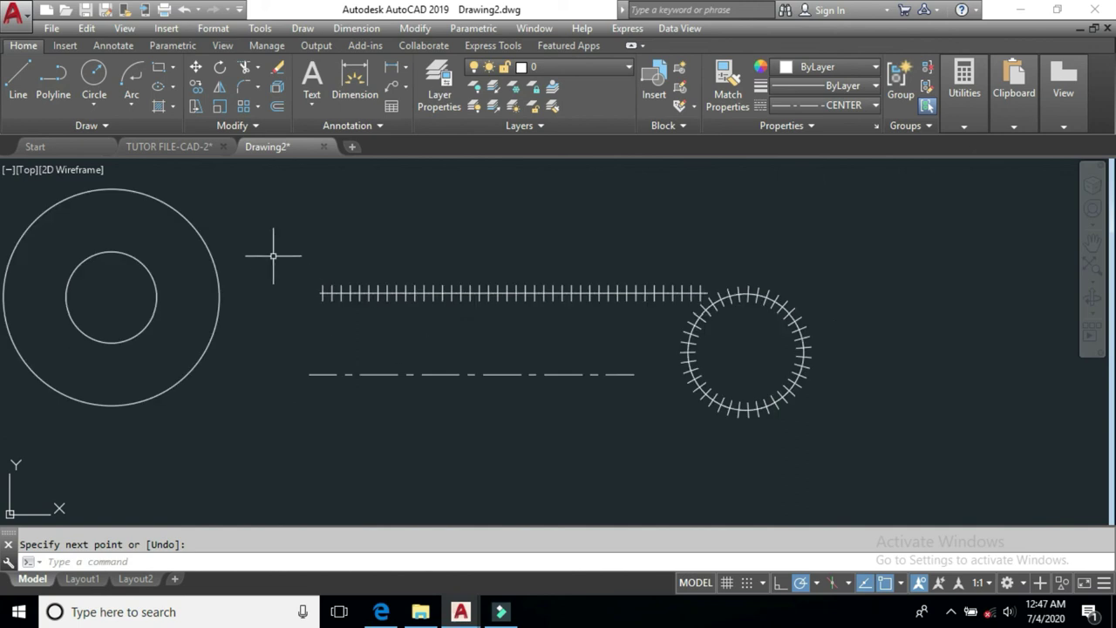
key("Return")
left_click(264, 203)
left_click(265, 418)
key("Return")
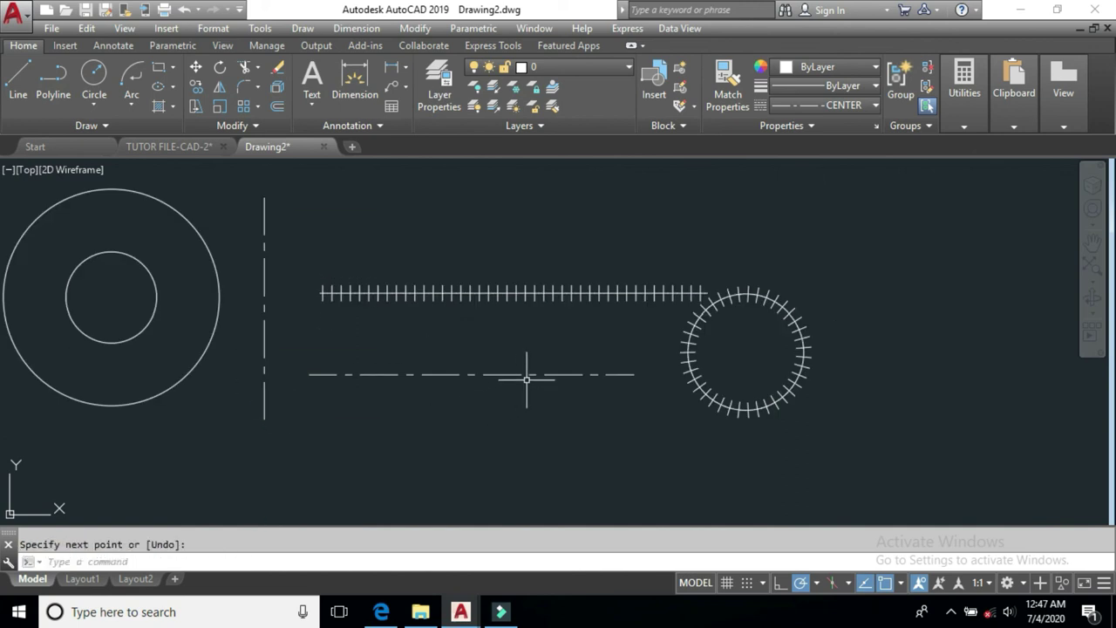
Window-select all six objects, delete them, and zoom to extents.
scroll(523, 374, "down", 8)
left_click(448, 314)
left_click(623, 441)
key("Delete")
middle_click(514, 358)
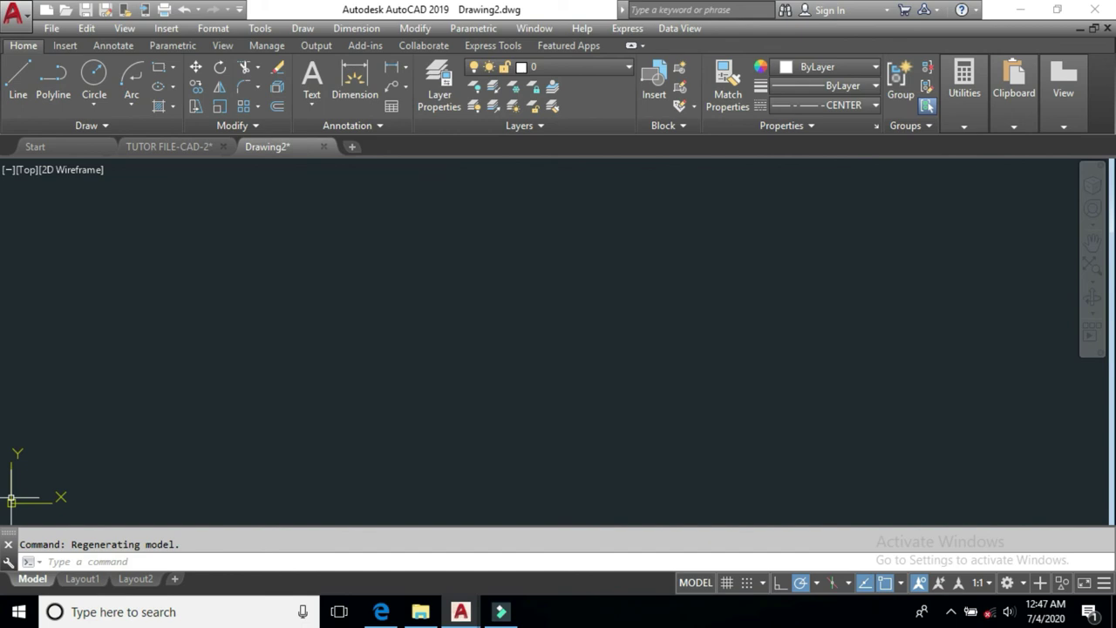
Draw a long horizontal line in the HIDDEN linetype across the drawing.
left_click(867, 104)
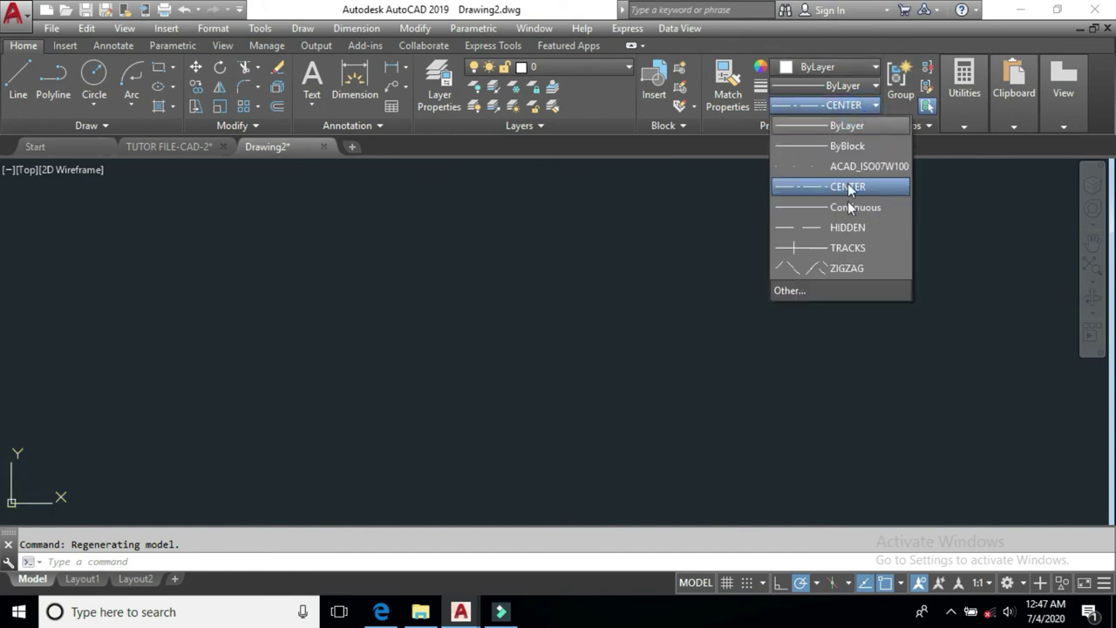
left_click(848, 228)
left_click(17, 78)
left_click(79, 292)
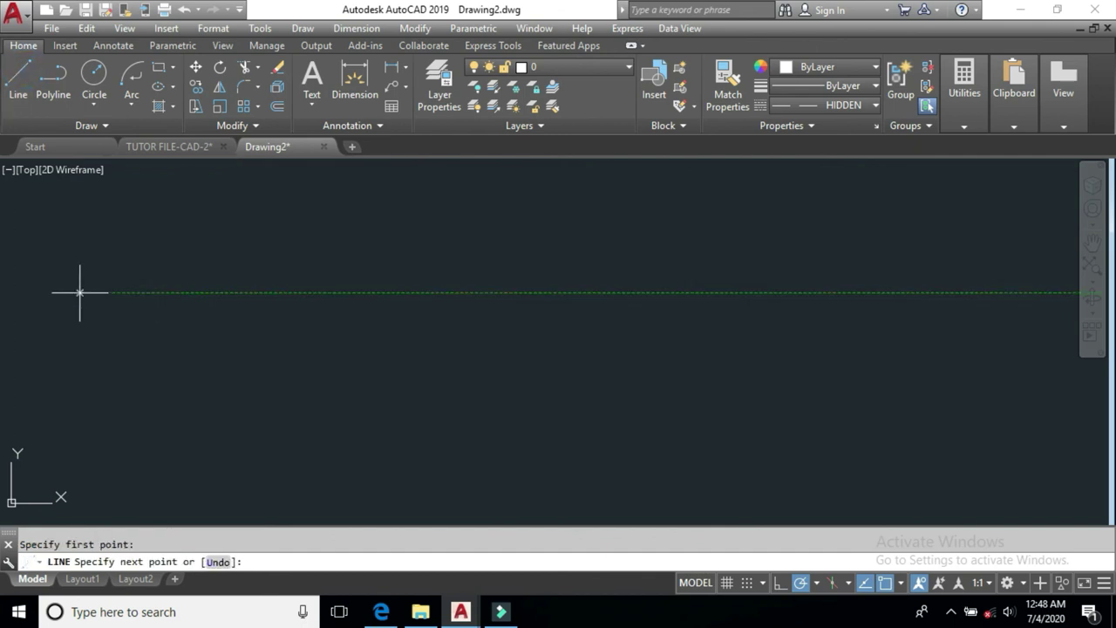
left_click(929, 293)
key("Return")
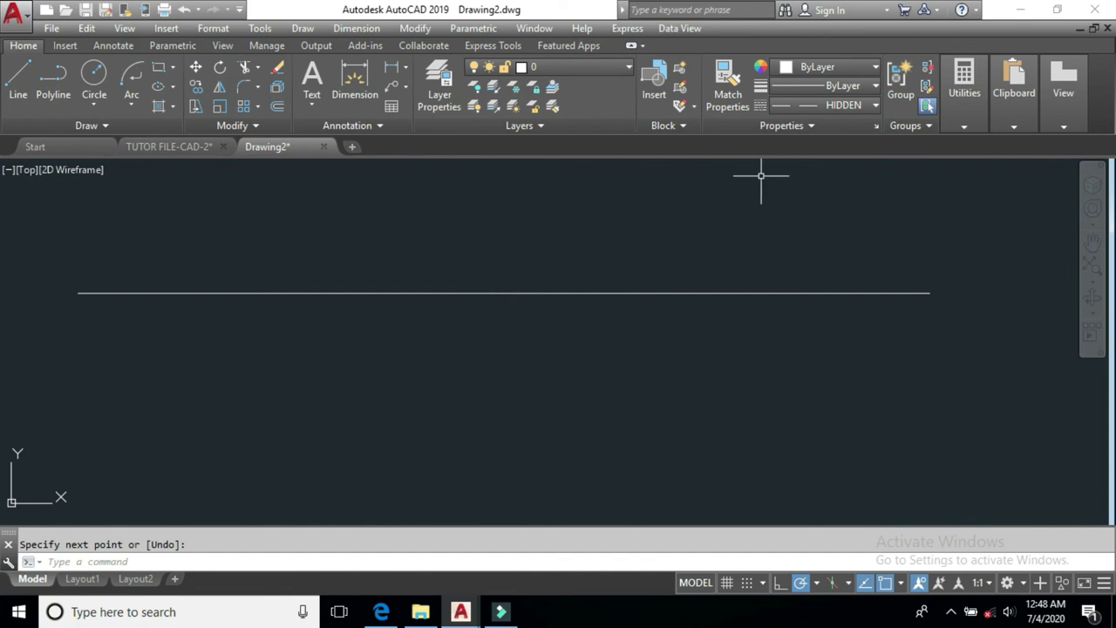
left_click(817, 263)
left_click(760, 332)
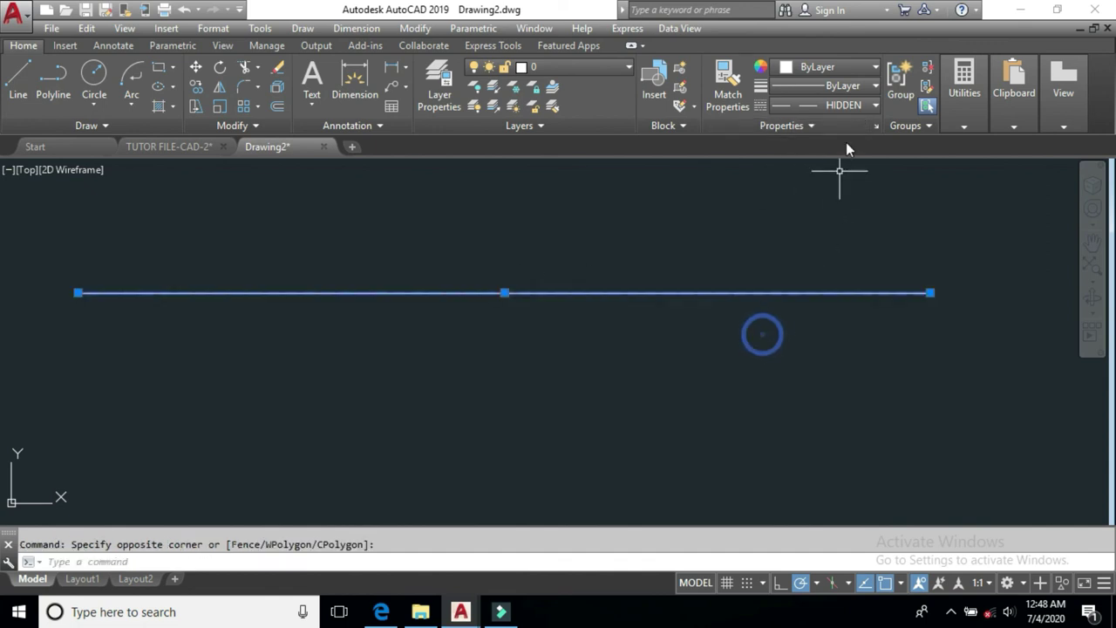
key("Escape")
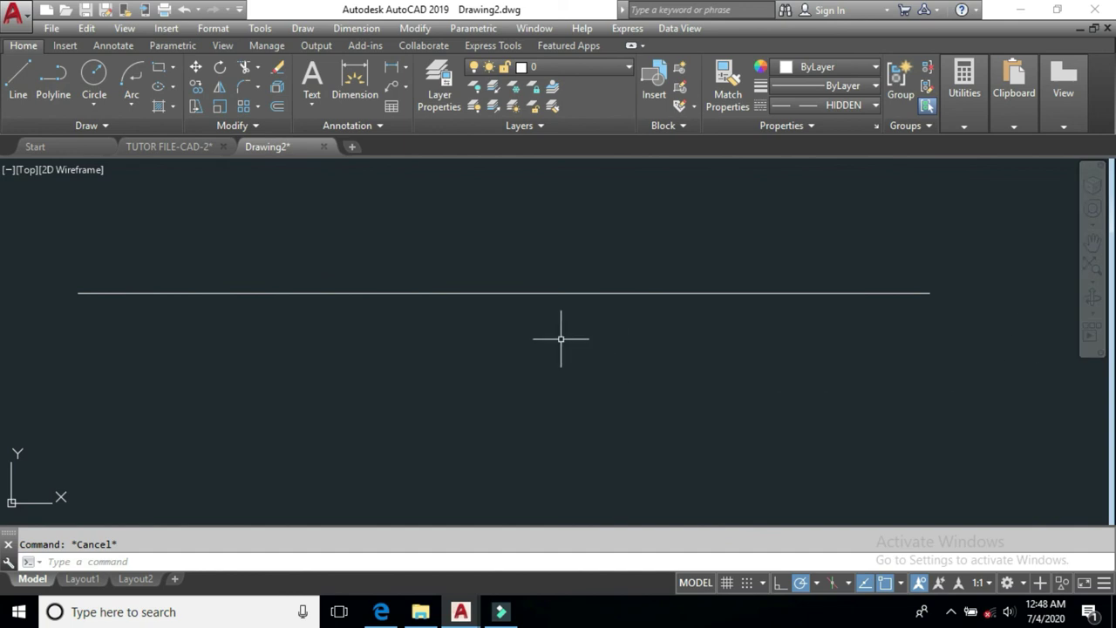
Draw a second long horizontal line below it in the TRACKS linetype.
left_click(860, 114)
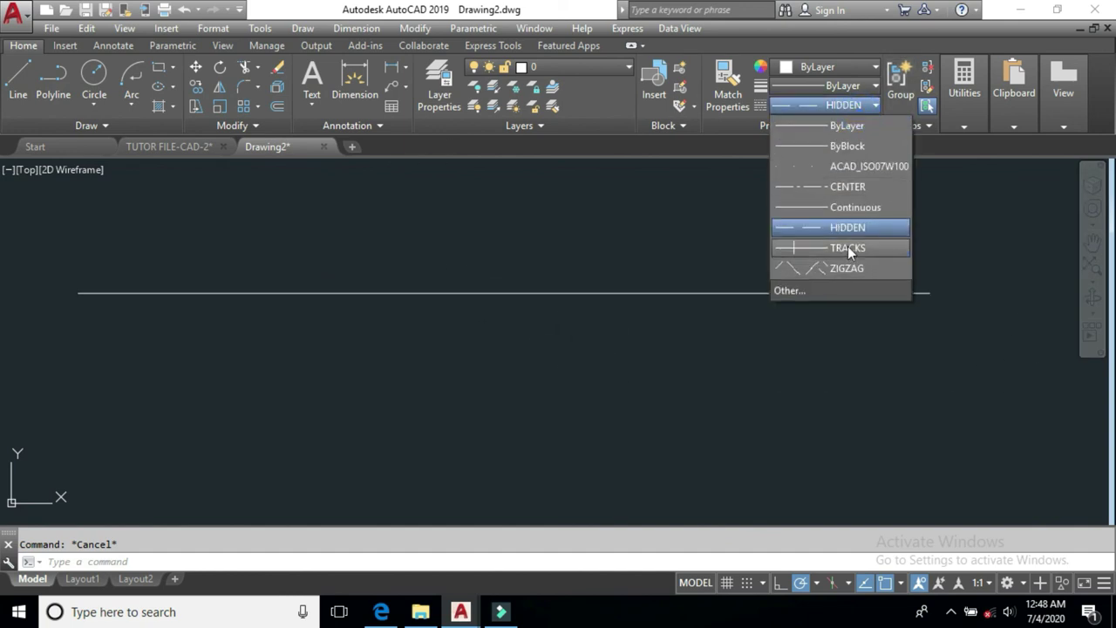
left_click(848, 247)
left_click(17, 78)
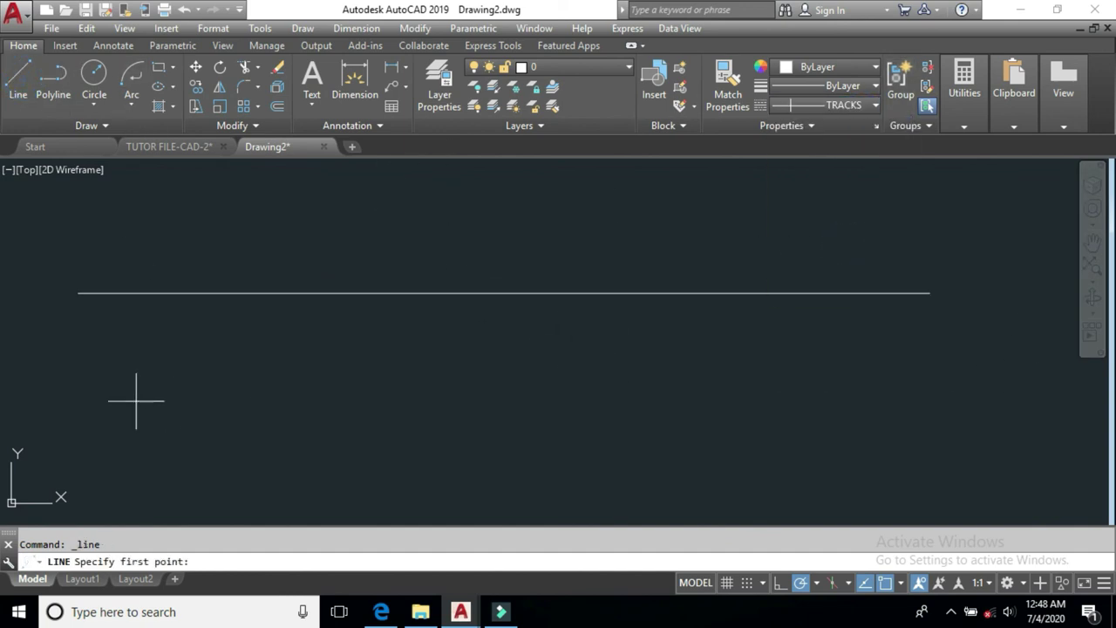
left_click(75, 392)
left_click(929, 391)
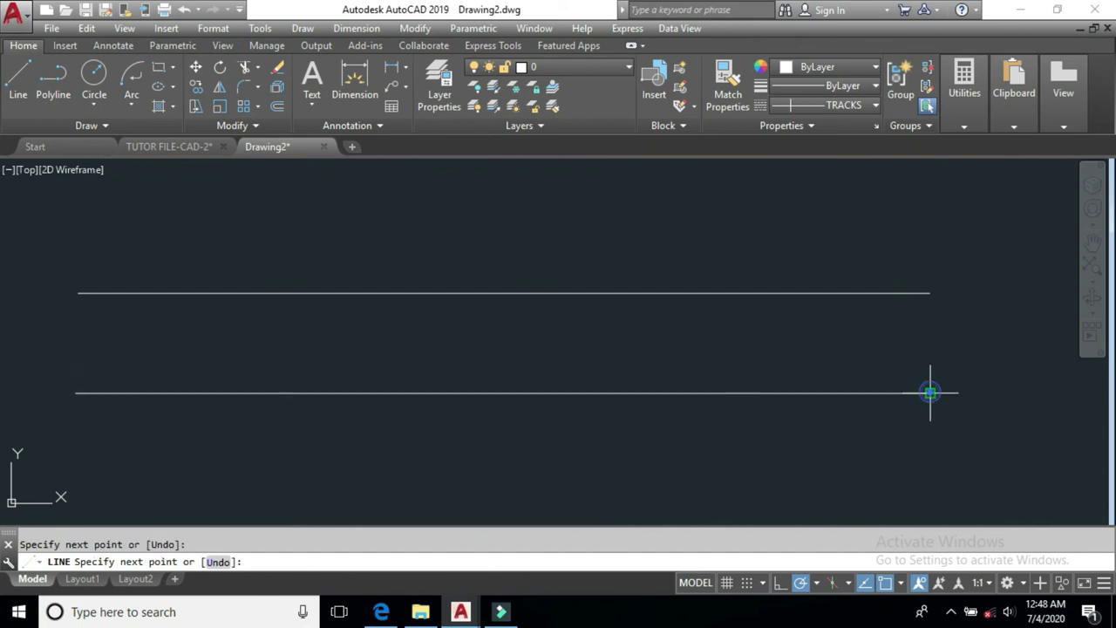
key("Return")
scroll(343, 395, "up", 5)
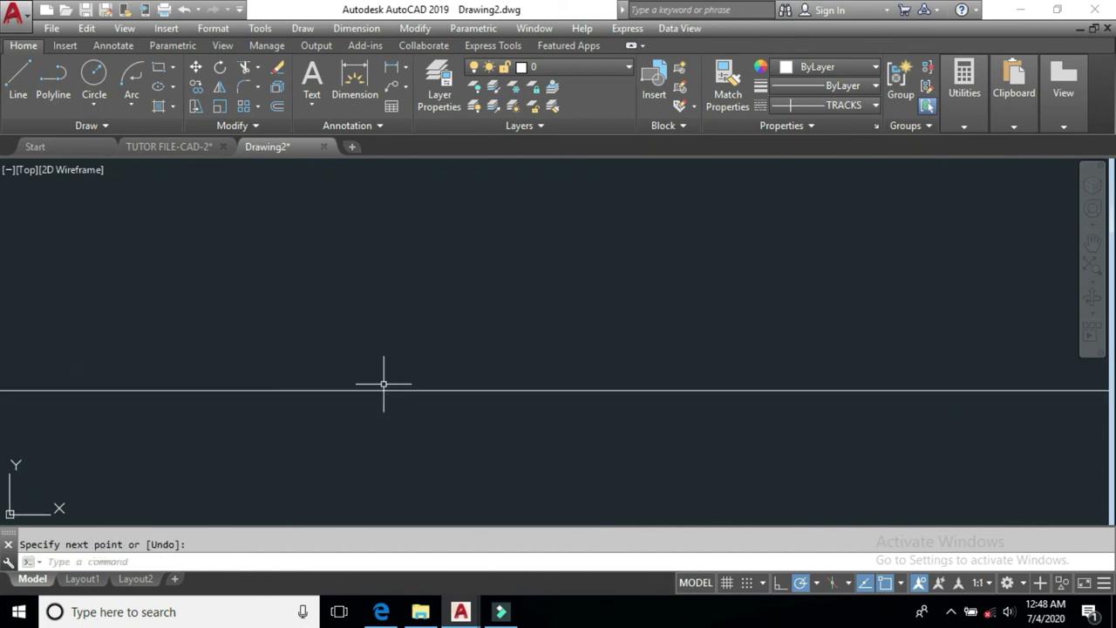
scroll(475, 398, "down", 5)
scroll(601, 406, "up", 4)
scroll(615, 392, "down", 2)
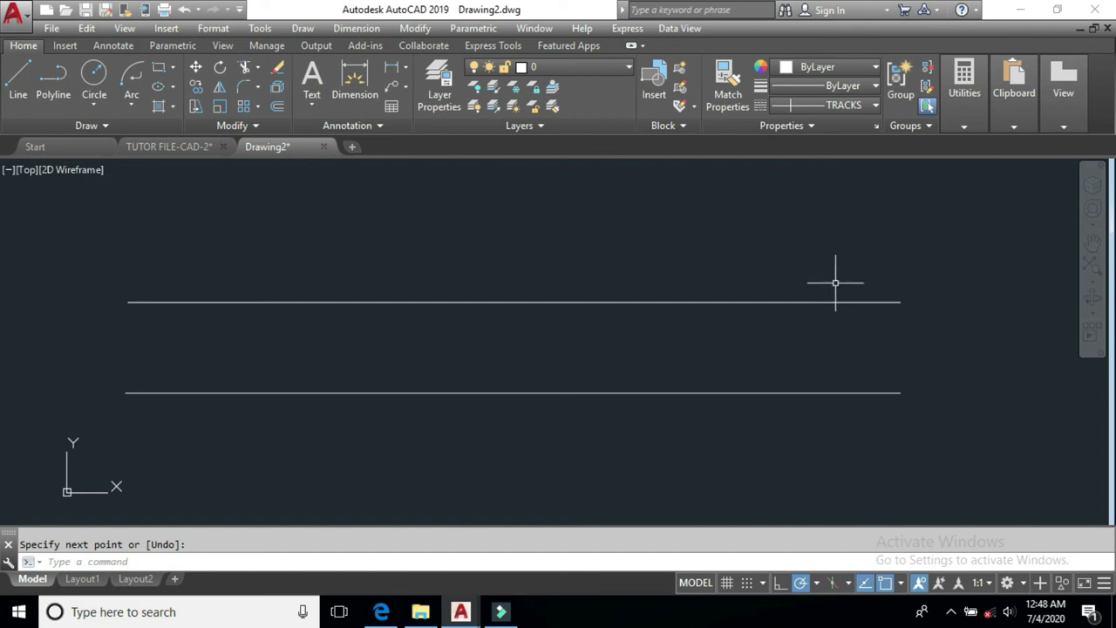
middle_click_drag(810, 282, 782, 281)
Set LTSCALE successively to 50, 60, 60 and finally 200.
type("LTS")
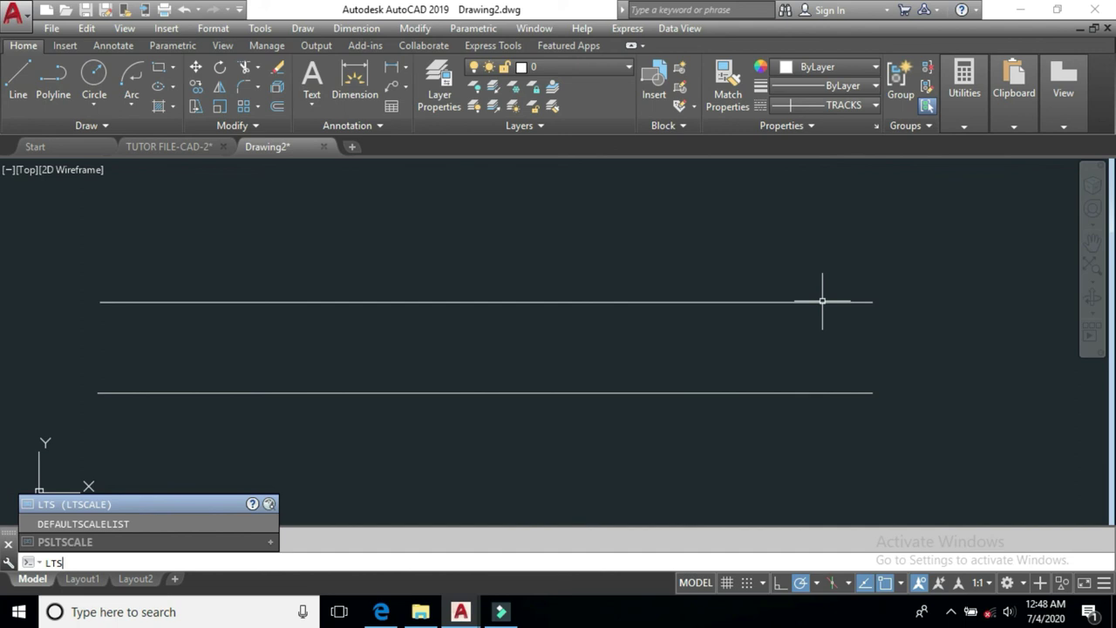
key("Return")
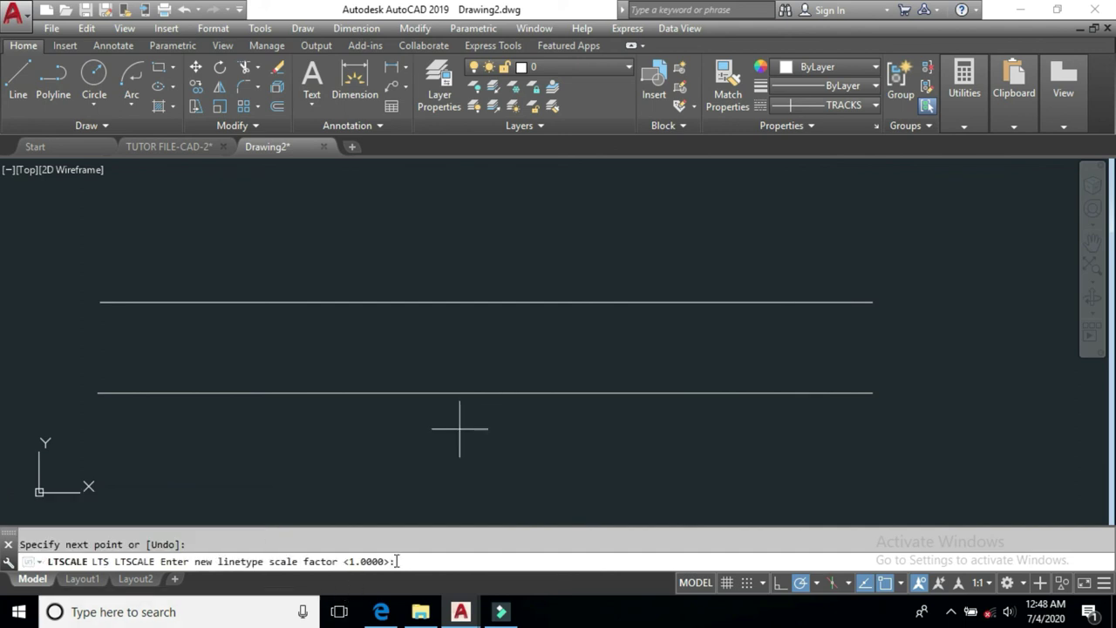
type("50")
key("Return")
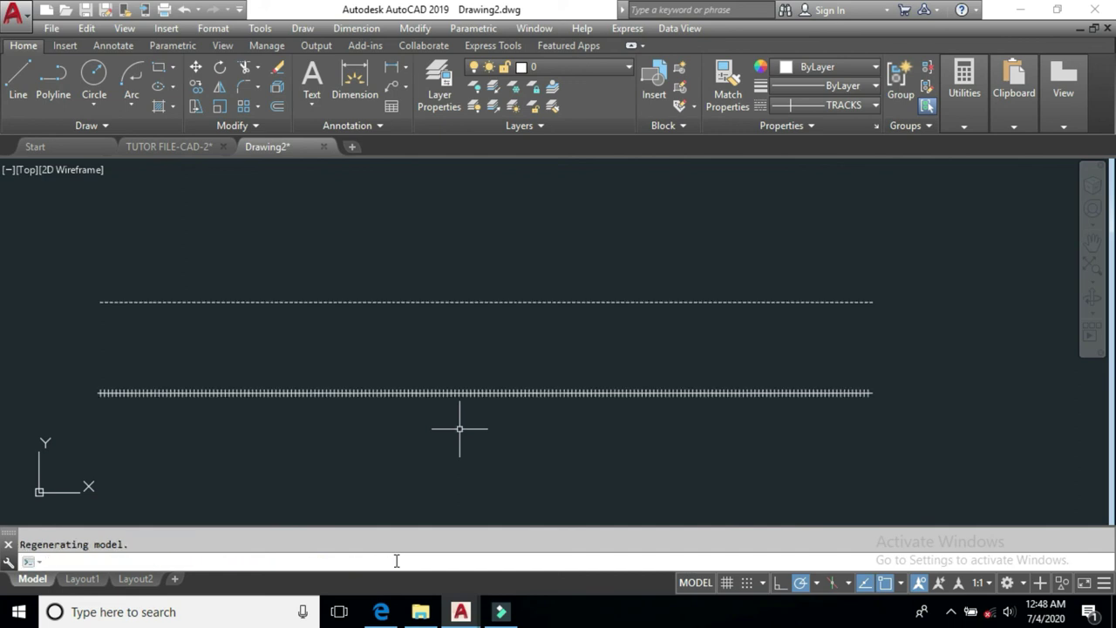
key("Return")
type("60")
key("Return")
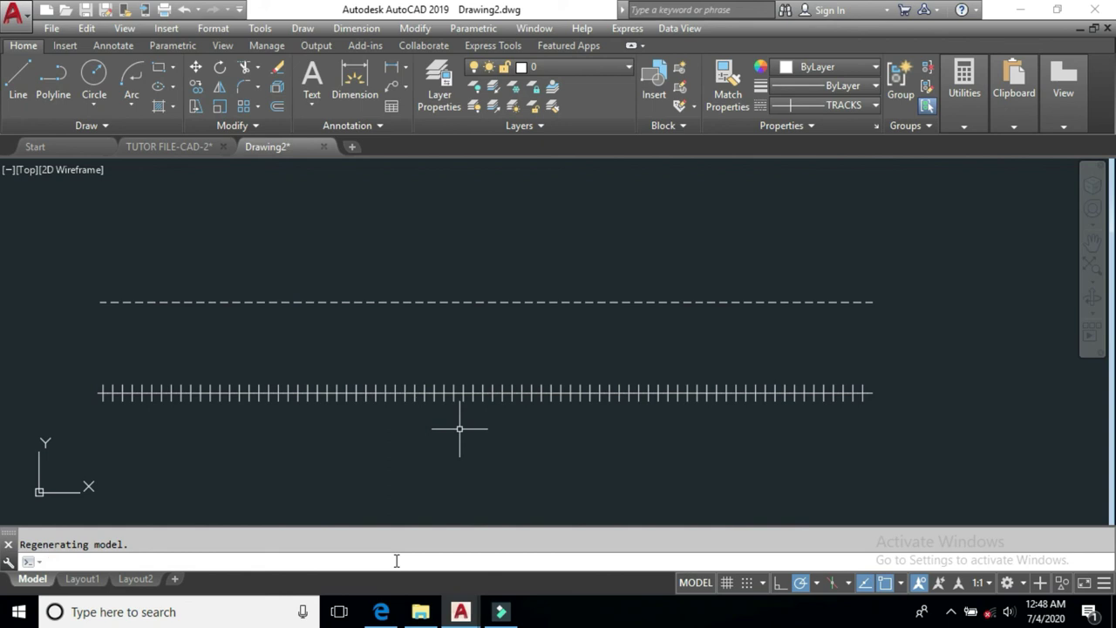
key("Return")
type("60")
key("Return")
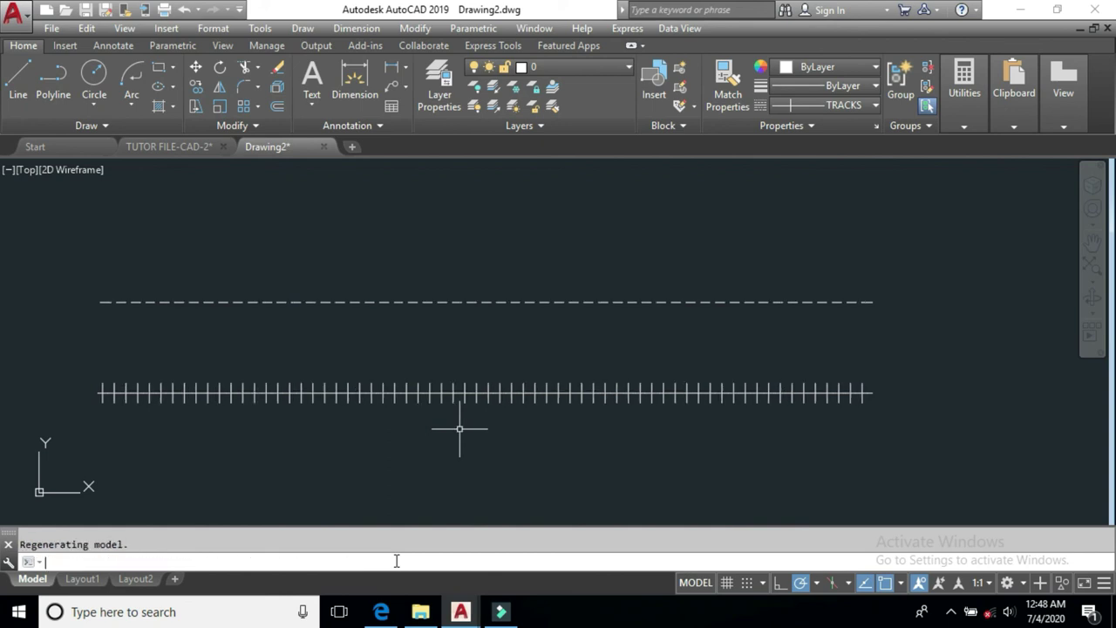
key("Return")
type("200")
key("Return")
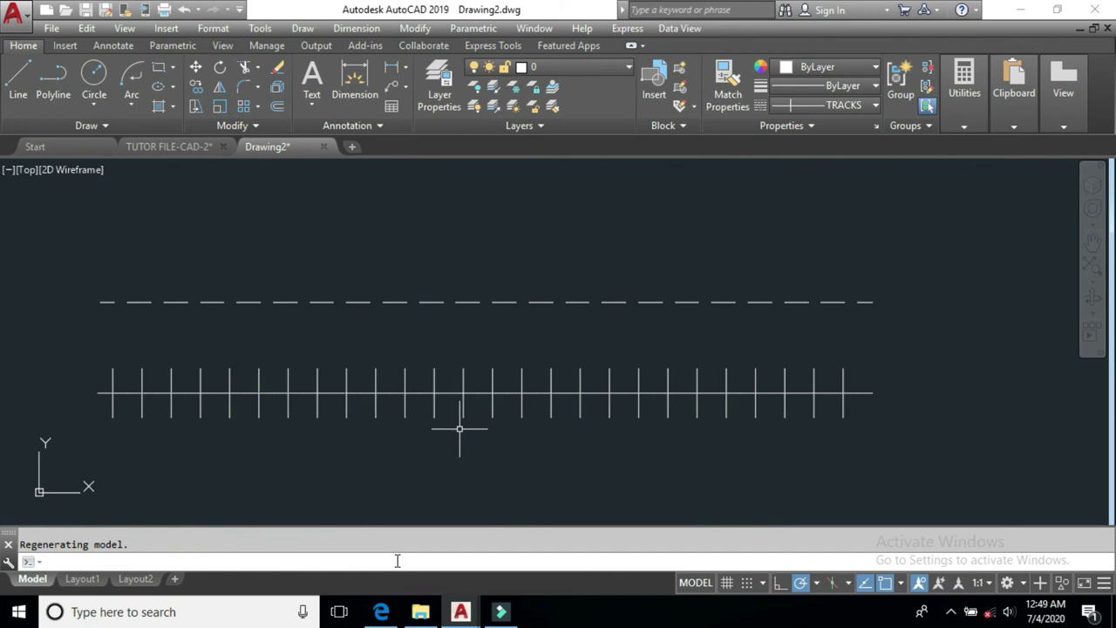
Show details in the Linetype Manager and set the Global scale factor to 1.
type("LT")
key("Return")
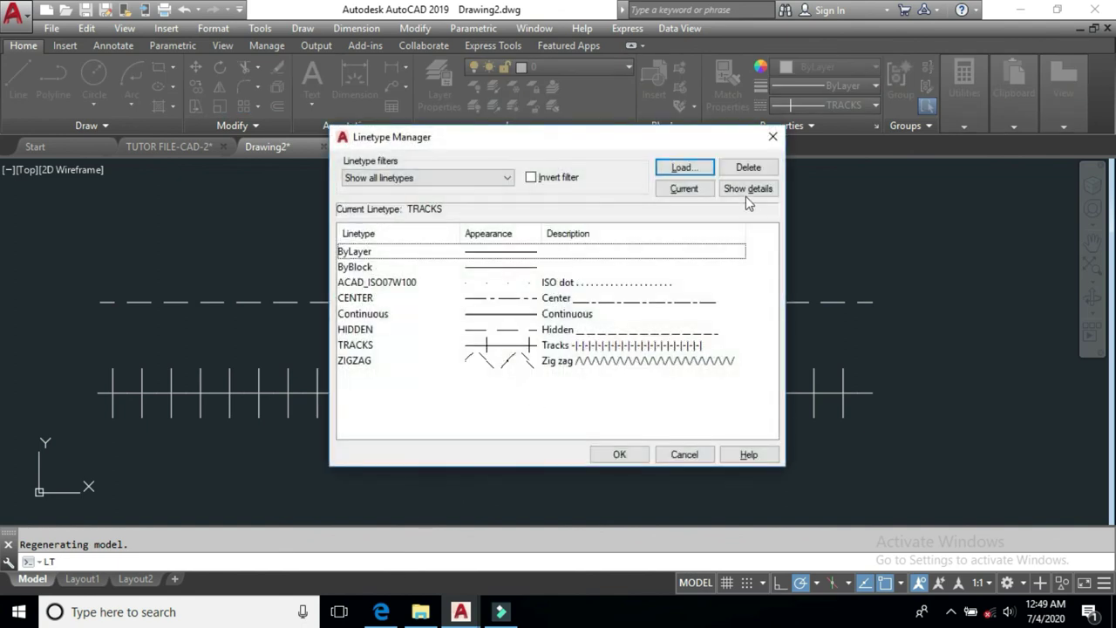
left_click(748, 190)
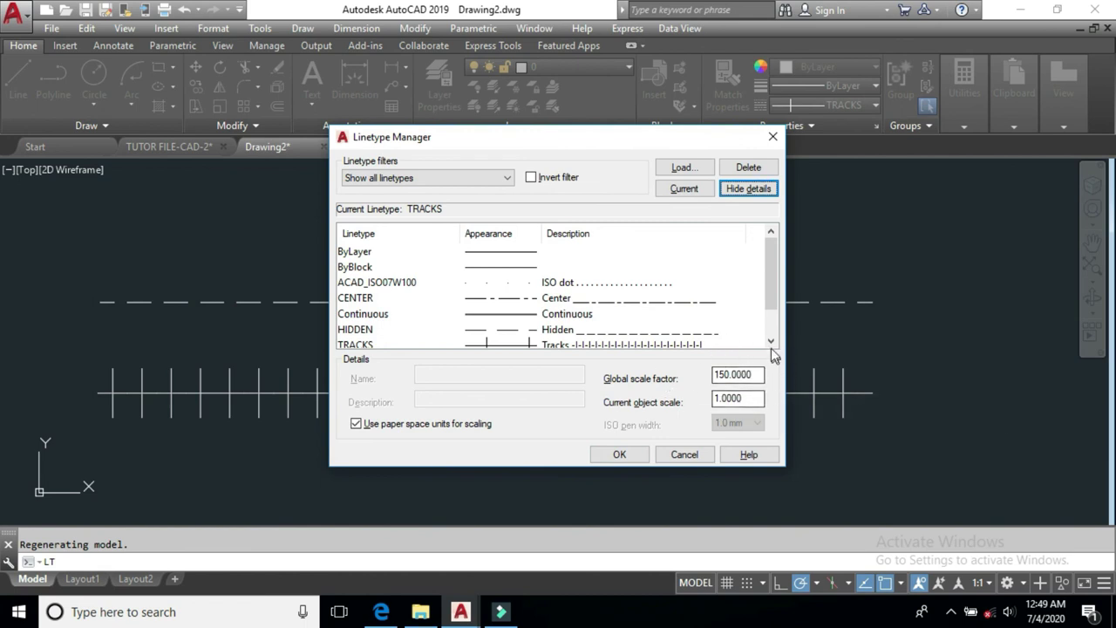
double_click(751, 374)
type("1")
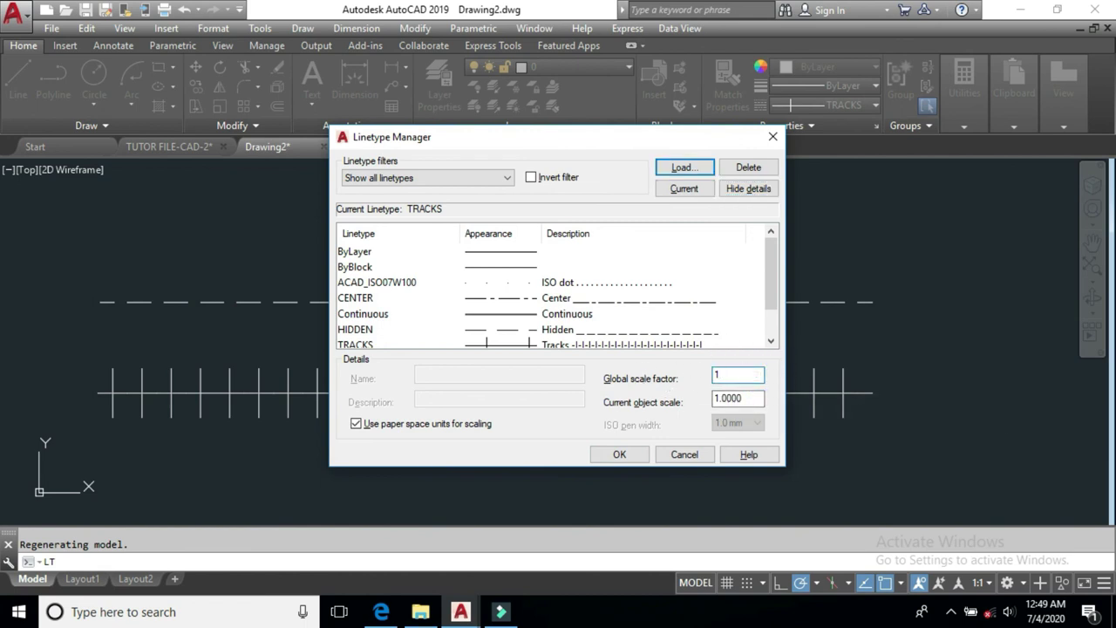
left_click(619, 454)
Set the Global scale factor to 120 and compare the resulting dash spacing.
key("Return")
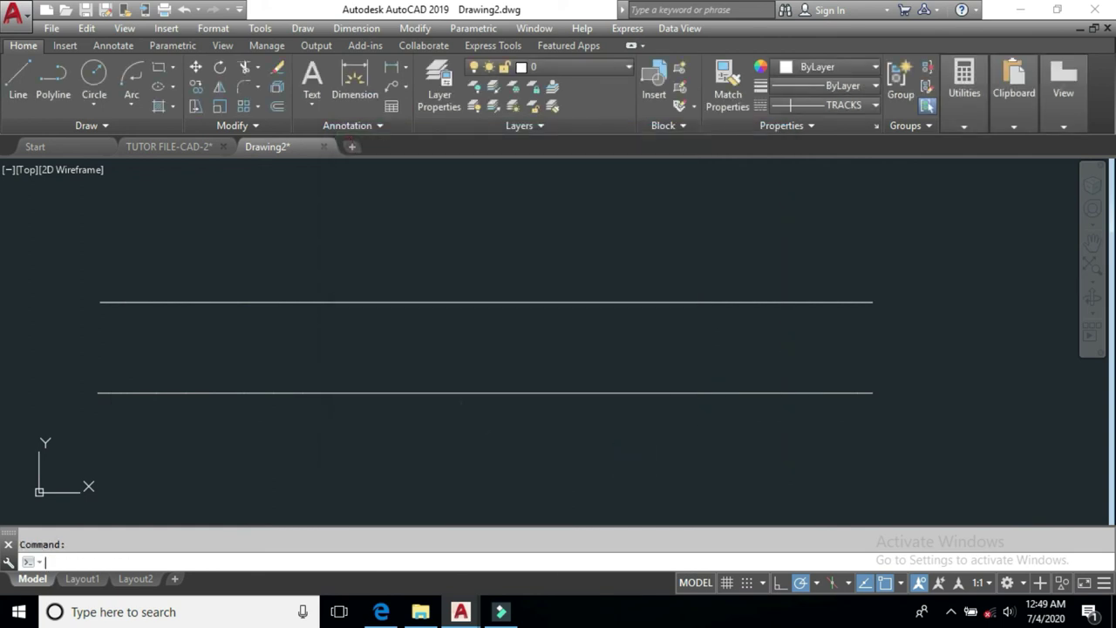
double_click(739, 374)
type("120")
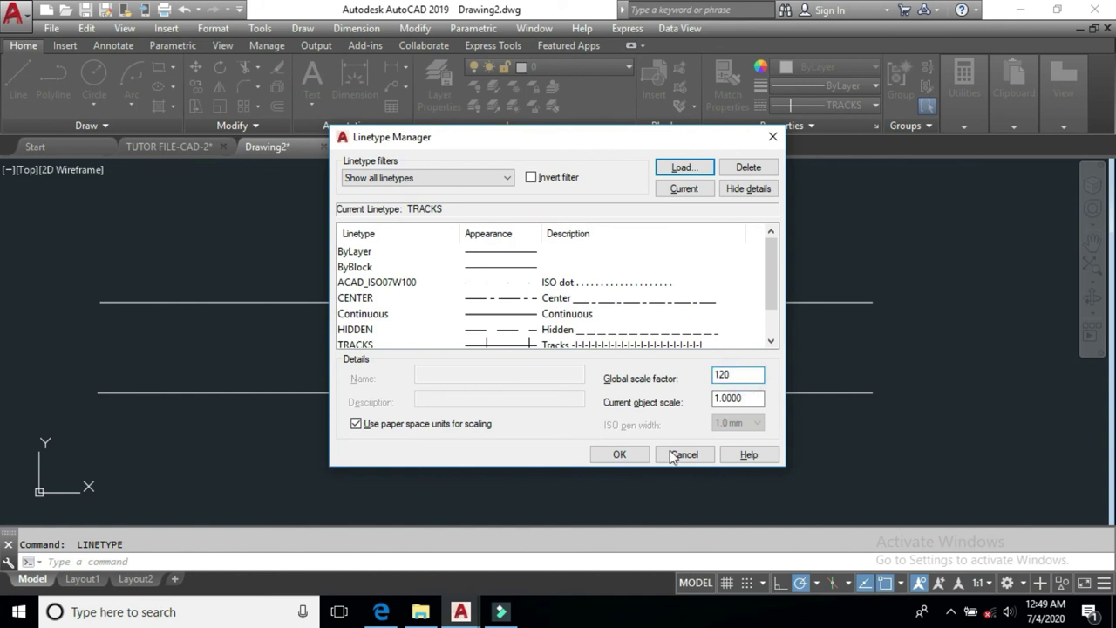
left_click(617, 455)
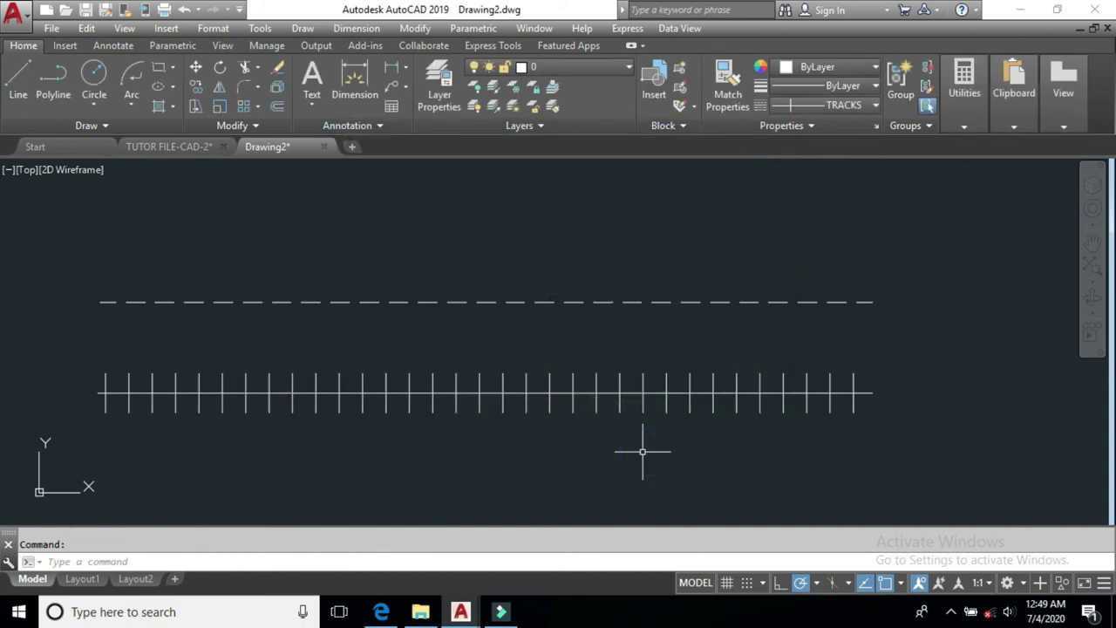
key("Return")
left_click_drag(615, 140, 422, 143)
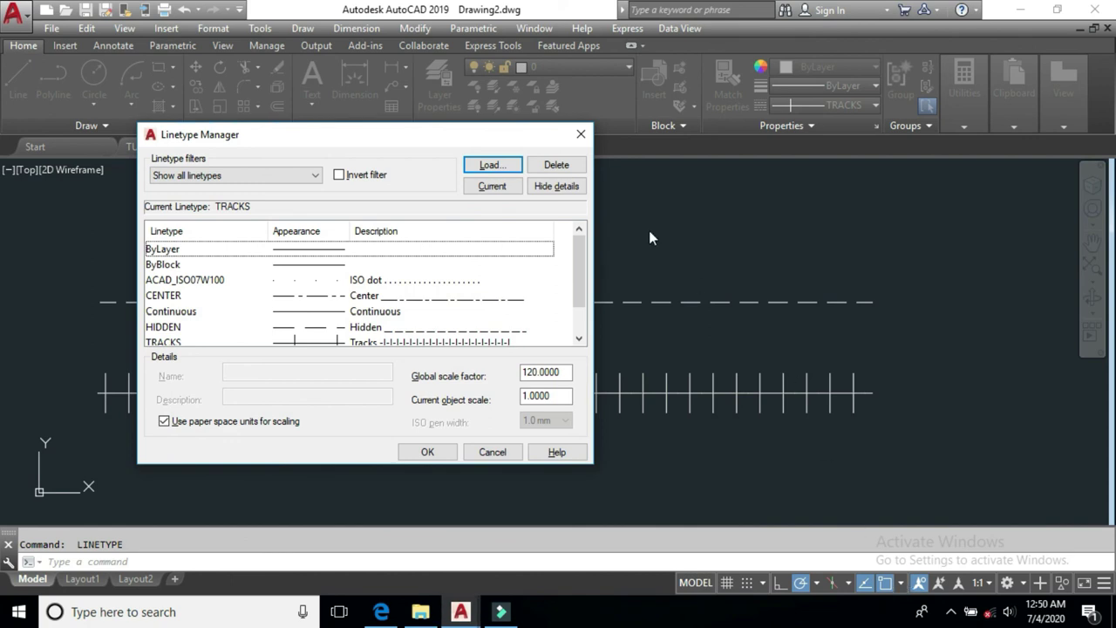
left_click(580, 134)
mouse_move(615, 315)
middle_mouse_down()
mouse_move(535, 331)
mouse_move(511, 321)
mouse_move(267, 316)
mouse_move(966, 336)
middle_mouse_up()
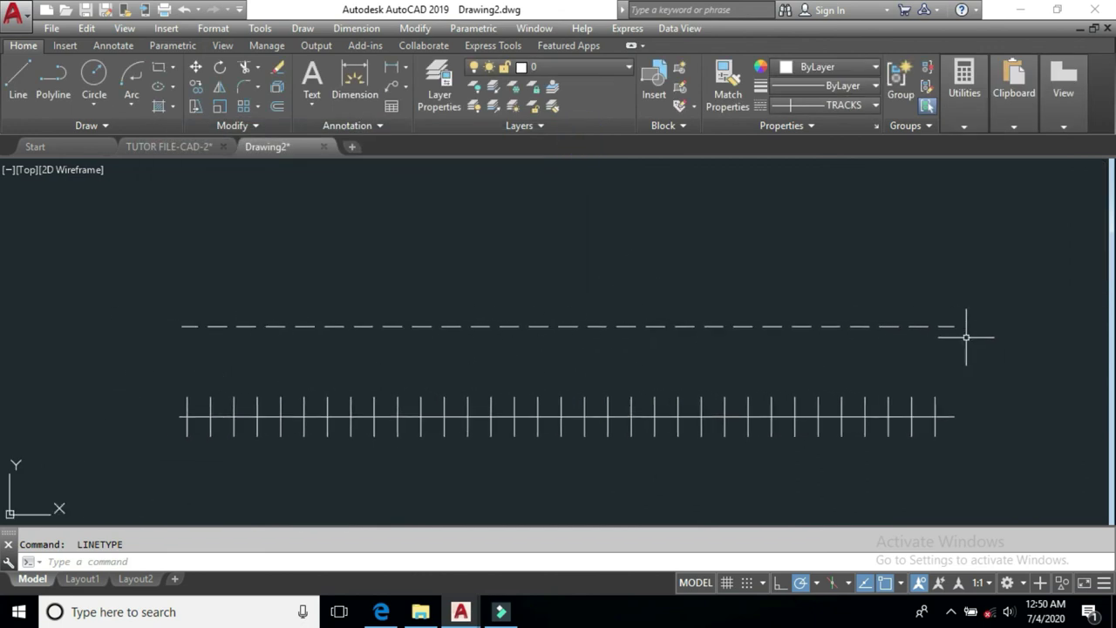
Make HIDDEN the current linetype and draw a second horizontal line above the first.
left_click(817, 104)
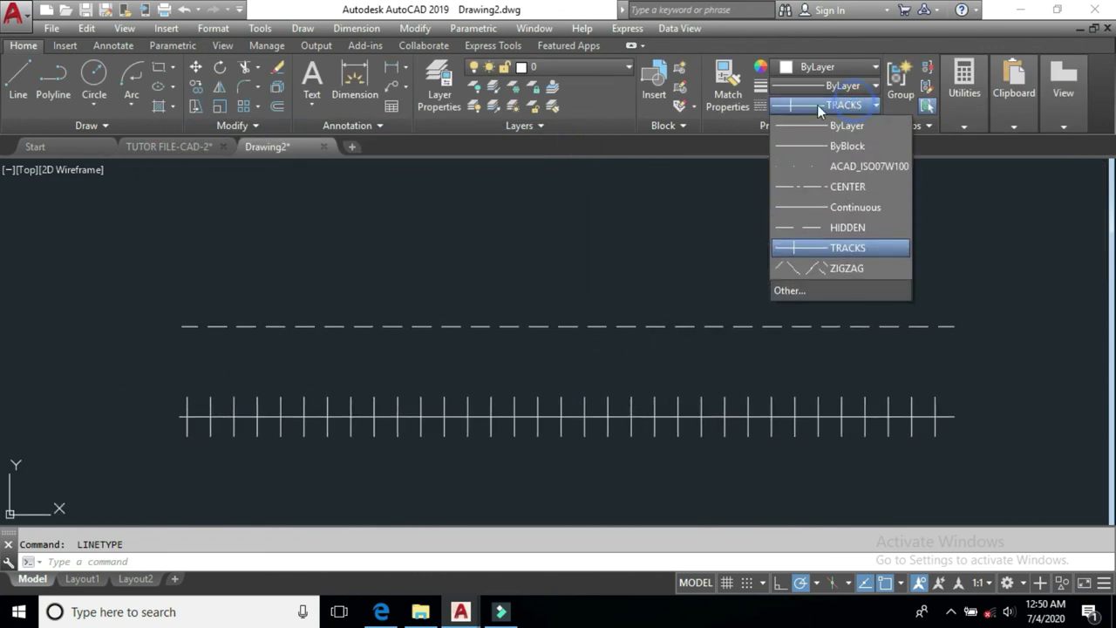
left_click(824, 227)
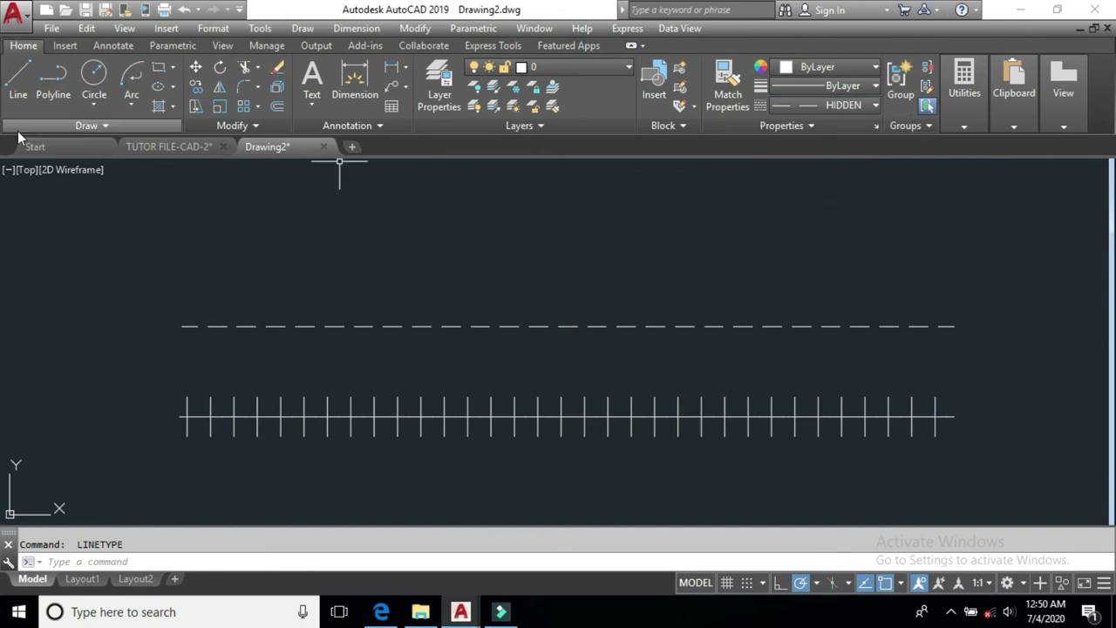
left_click(18, 80)
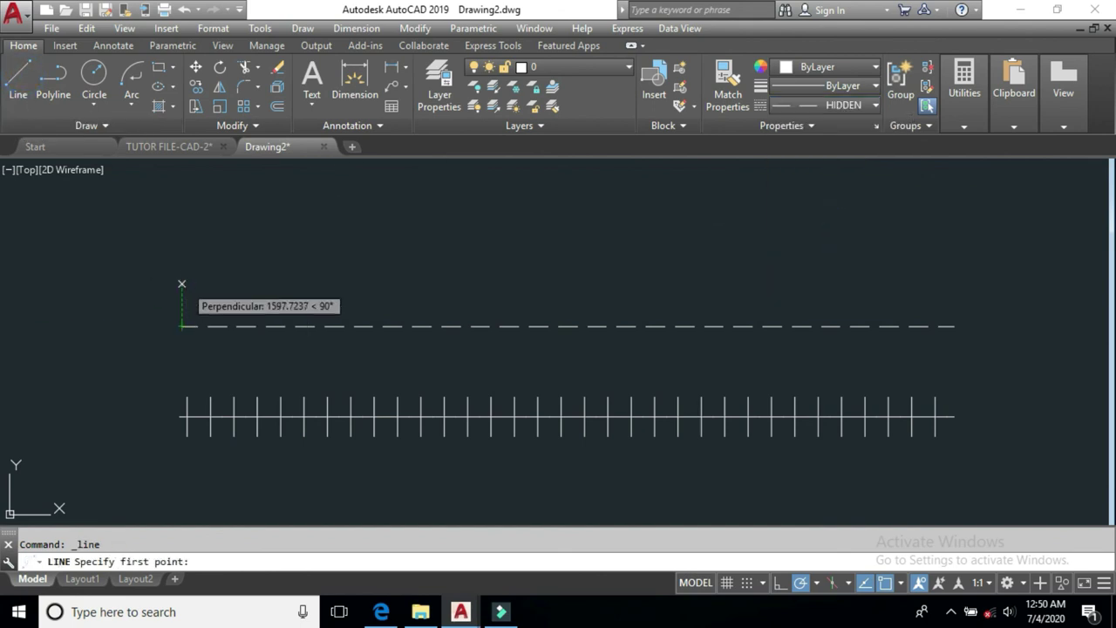
left_click(181, 283)
left_click(946, 283)
right_click(918, 281)
left_click(929, 287)
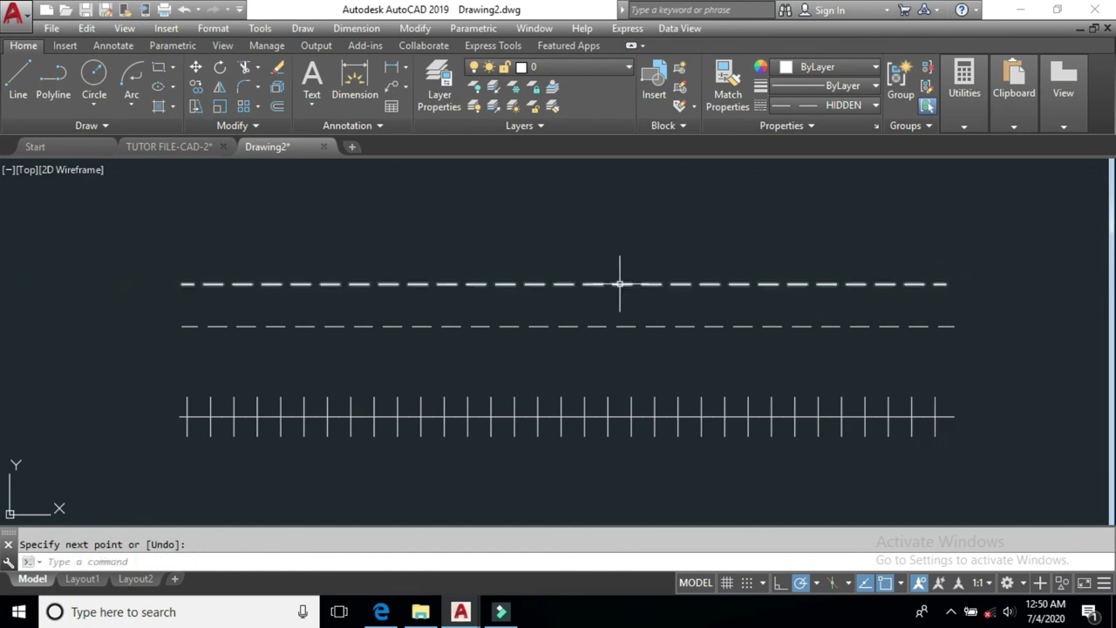
middle_click_drag(631, 311, 600, 381)
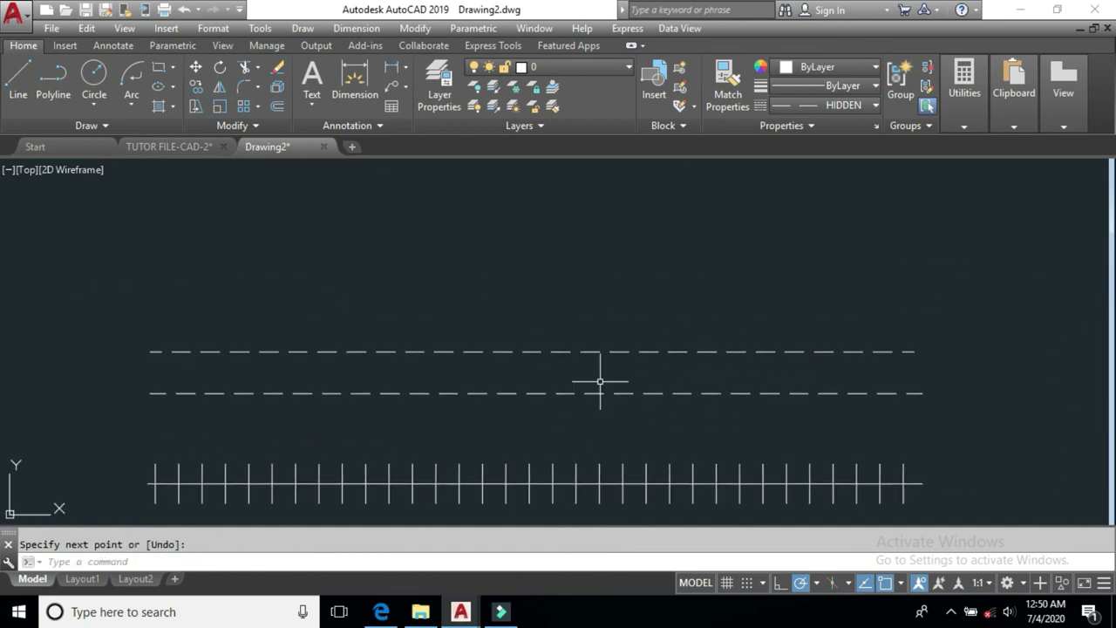
Try a global LTSCALE of 180, then undo it to return to 120.
type("LTS")
key("Return")
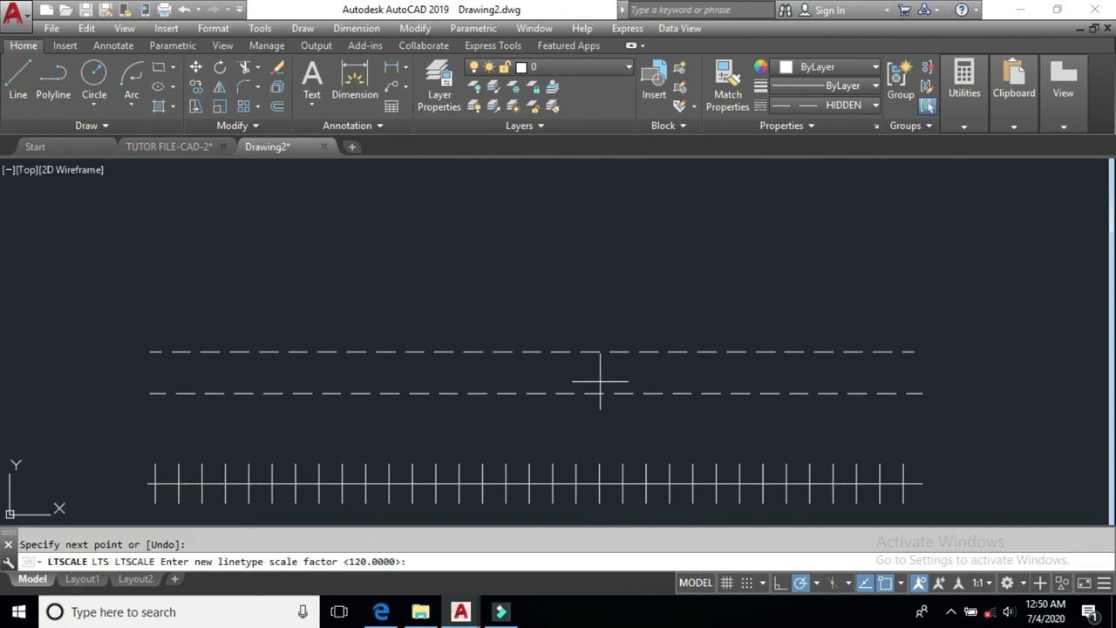
type("180")
key("Return")
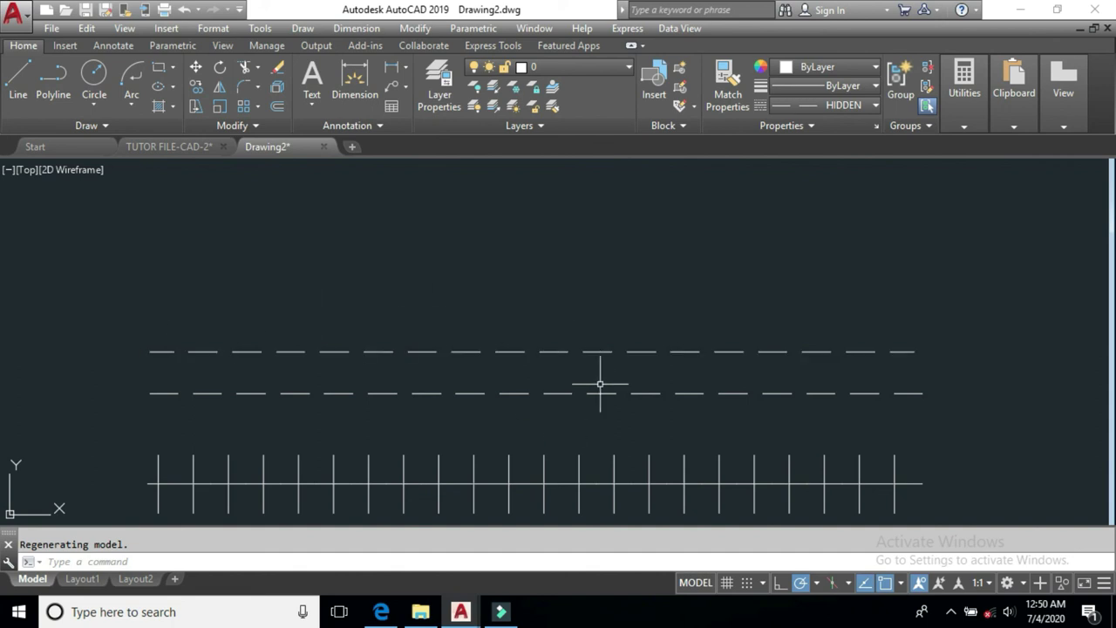
key("ctrl+z")
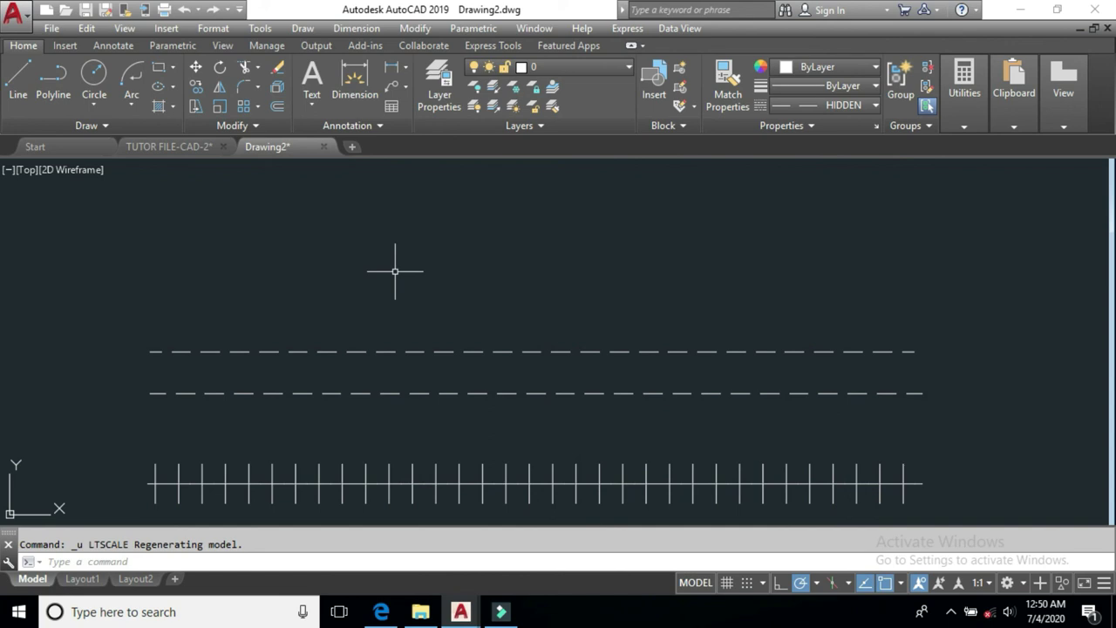
Set the Current object scale to 2 in the Linetype Manager.
type("LT")
key("Return")
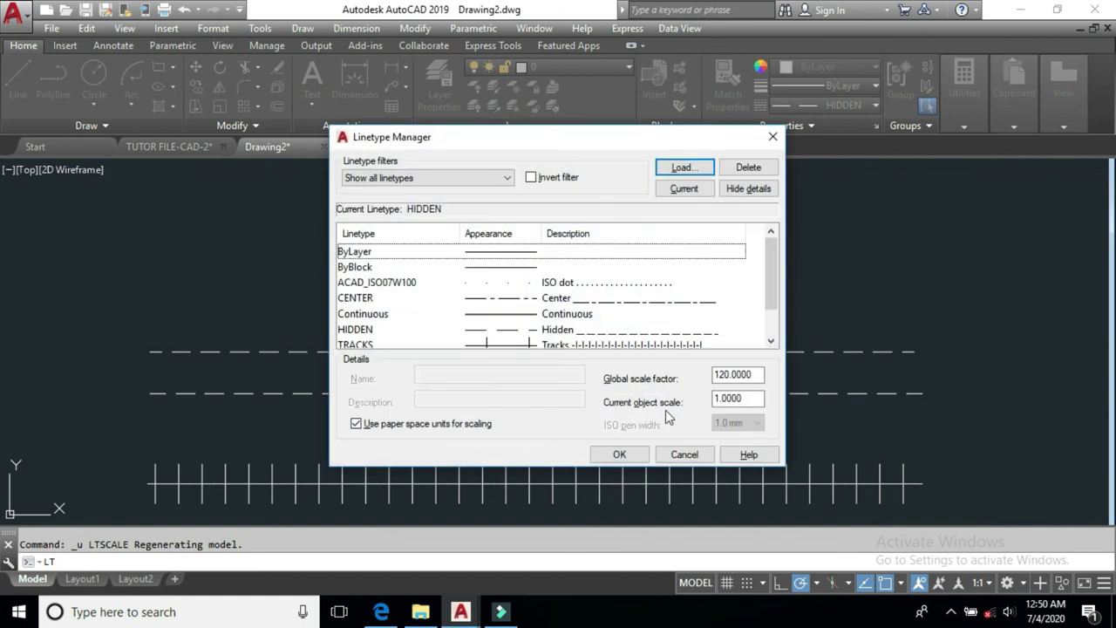
left_click(738, 401)
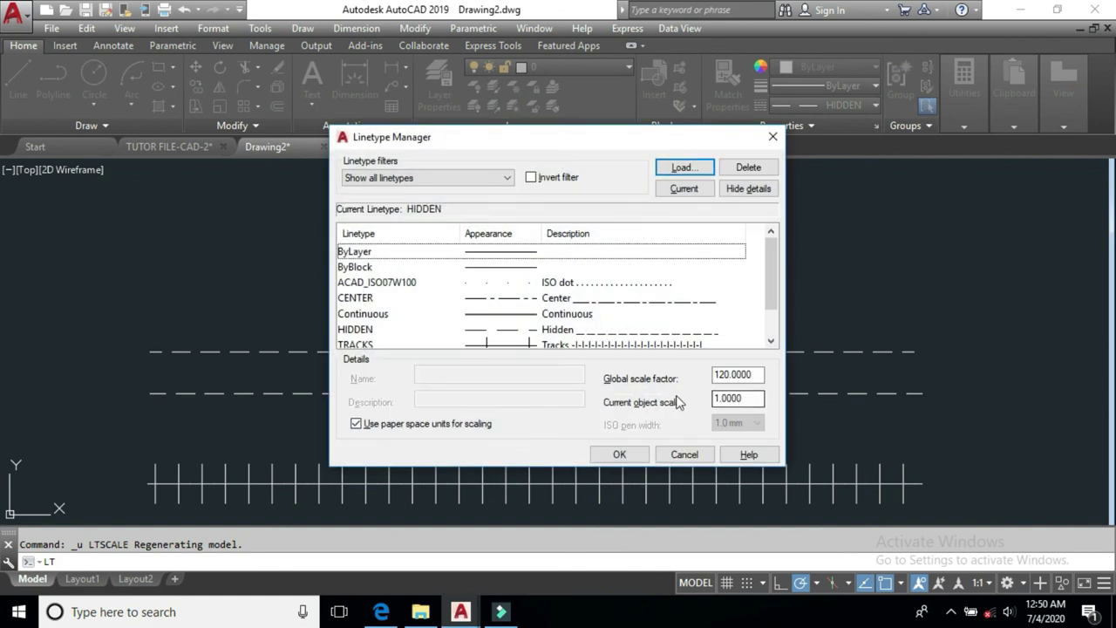
double_click(754, 398)
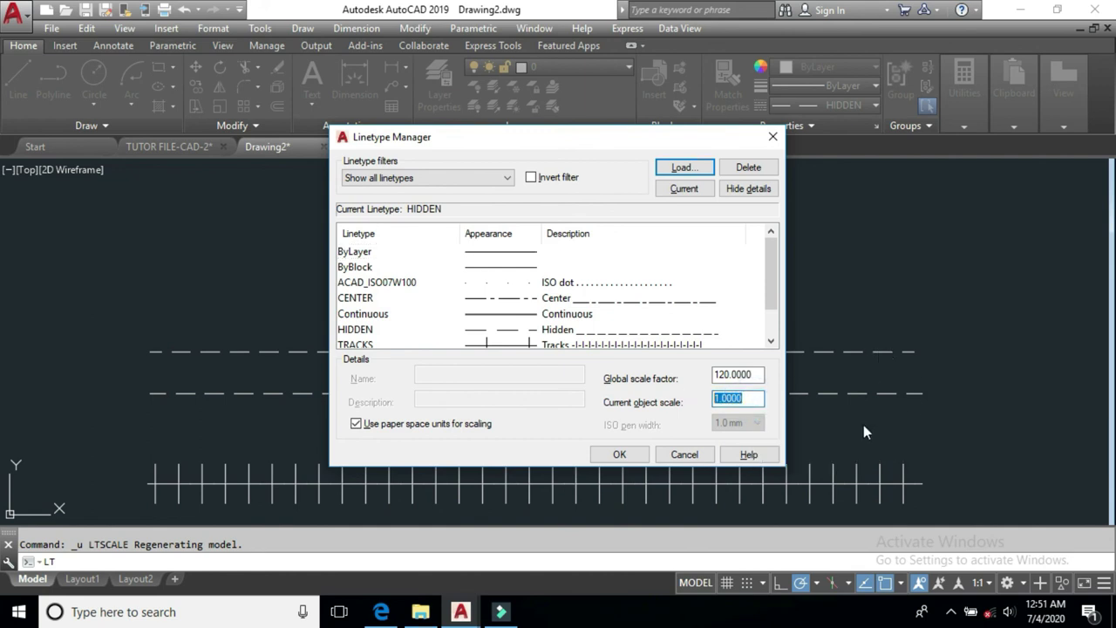
type("2")
left_click(619, 454)
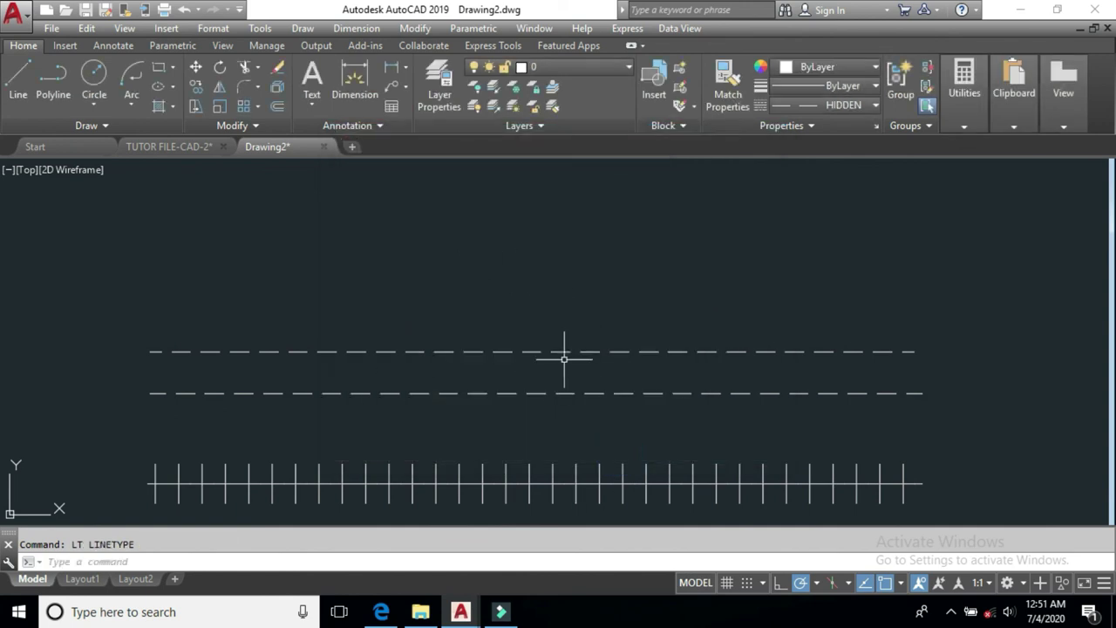
Draw a third horizontal line above the others with the L command.
type("l")
key("Return")
left_click(197, 283)
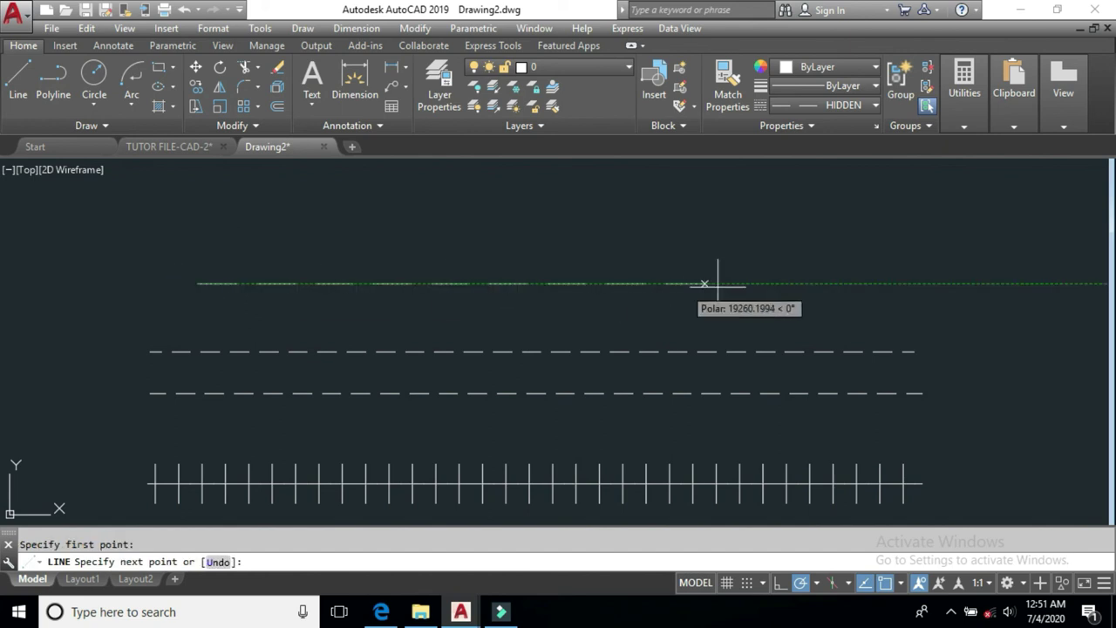
left_click(910, 284)
key("Return")
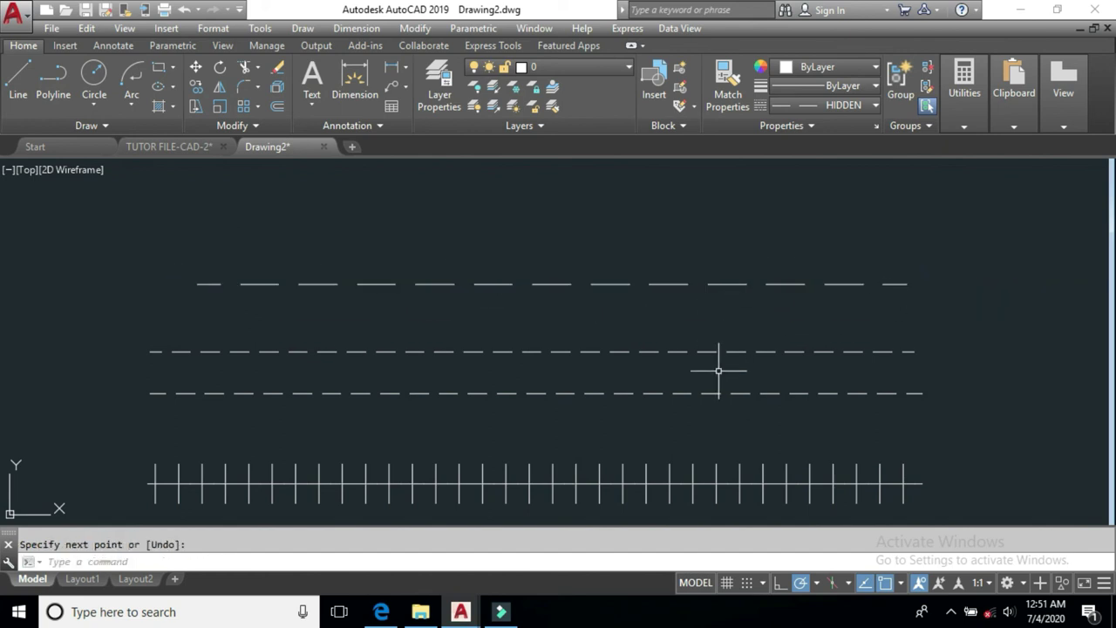
middle_click_drag(735, 311, 733, 334)
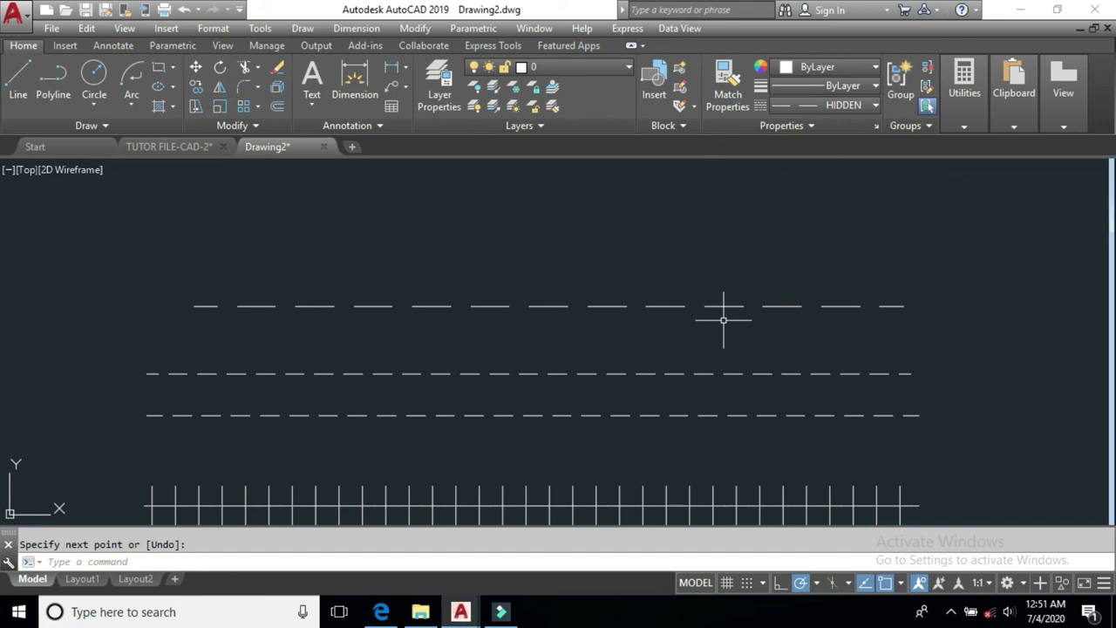
type("cel")
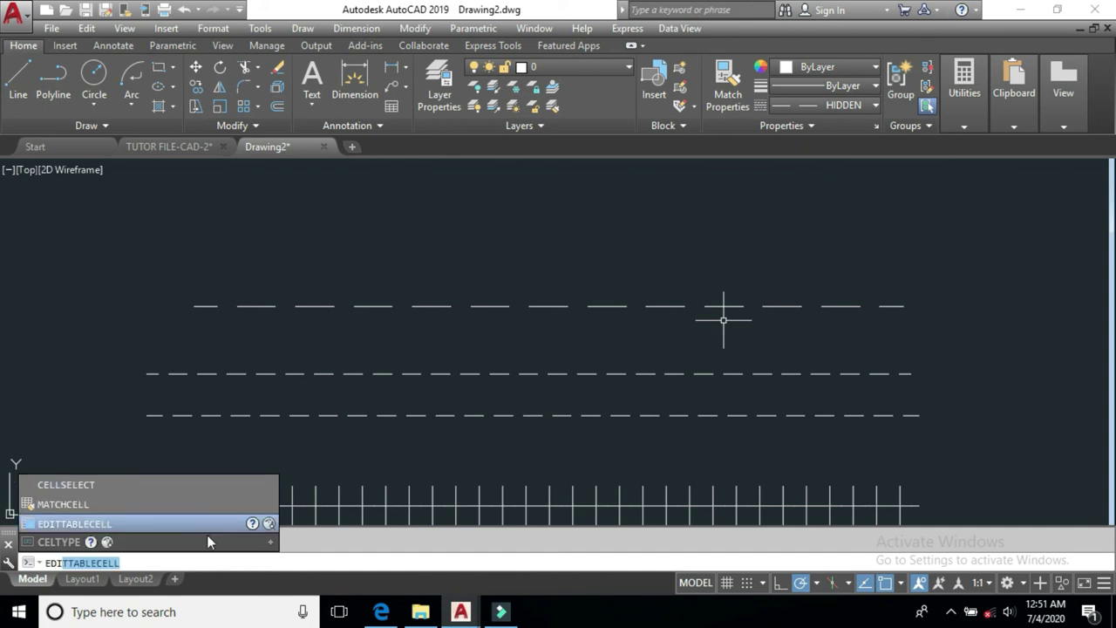
Set CELTSCALE to 4 for new objects.
scroll(201, 546, "down", 2)
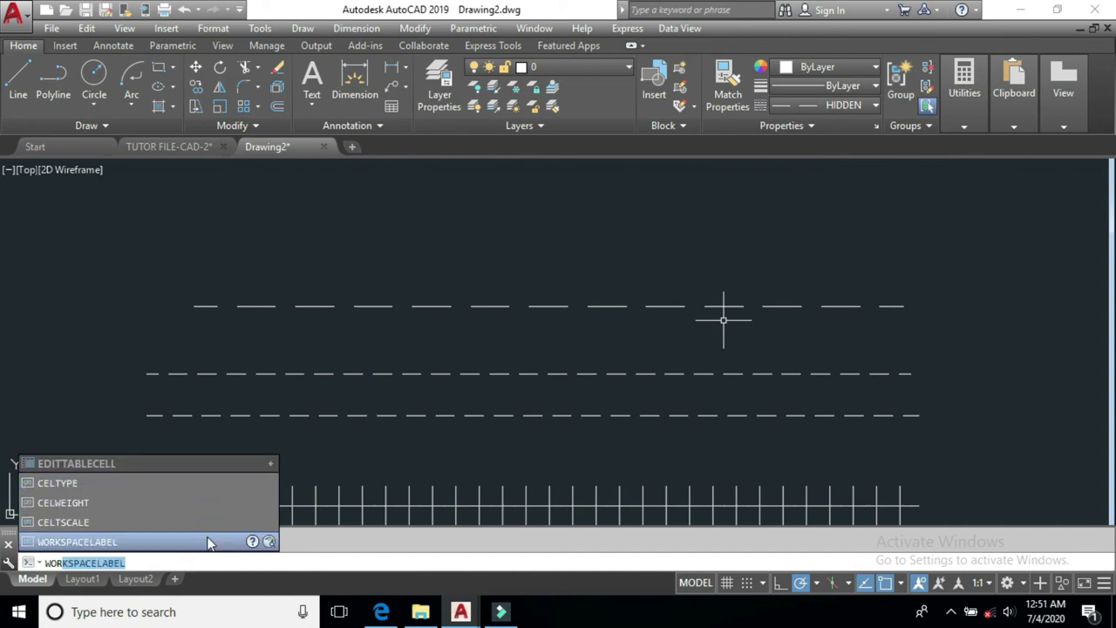
left_click(177, 525)
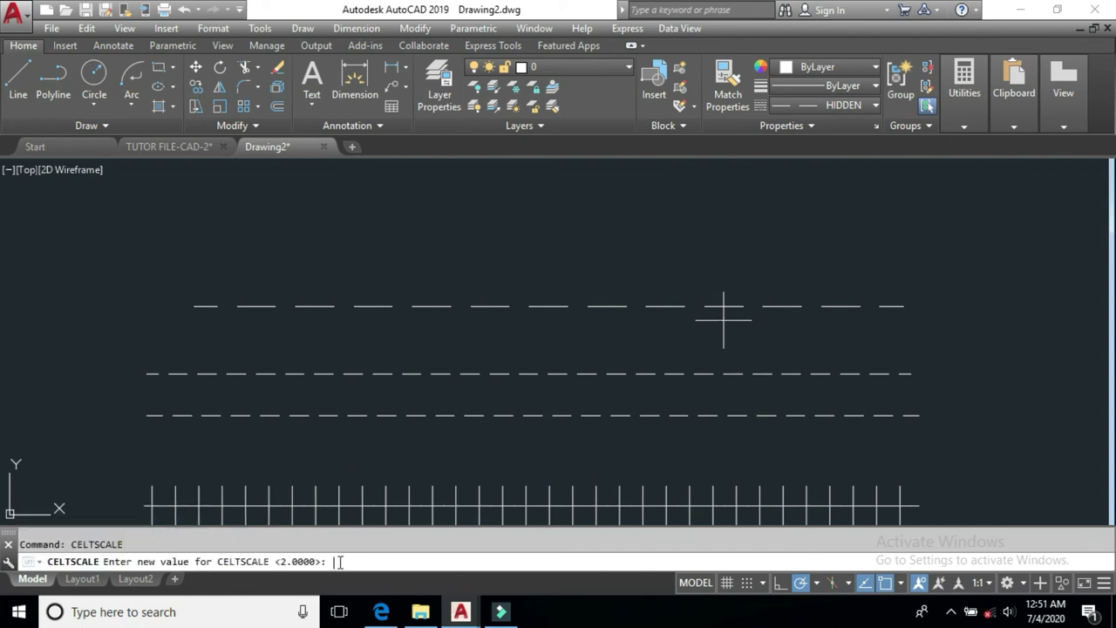
type("4")
key("Return")
Draw a fourth horizontal line at the top of the stack.
left_click(17, 75)
left_click(195, 242)
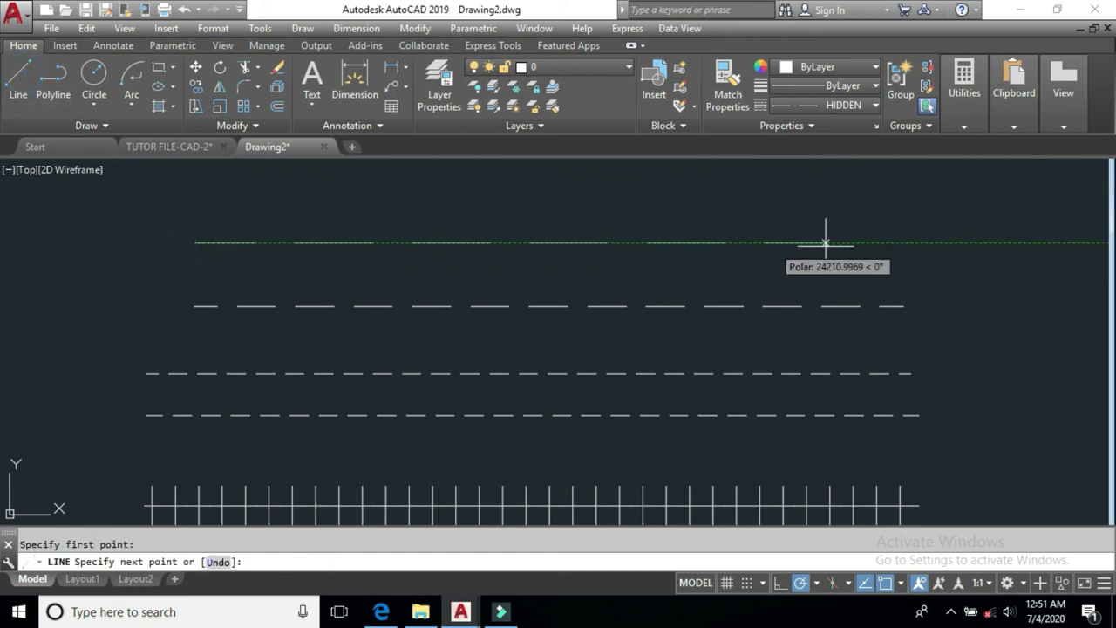
left_click(952, 244)
key("Return")
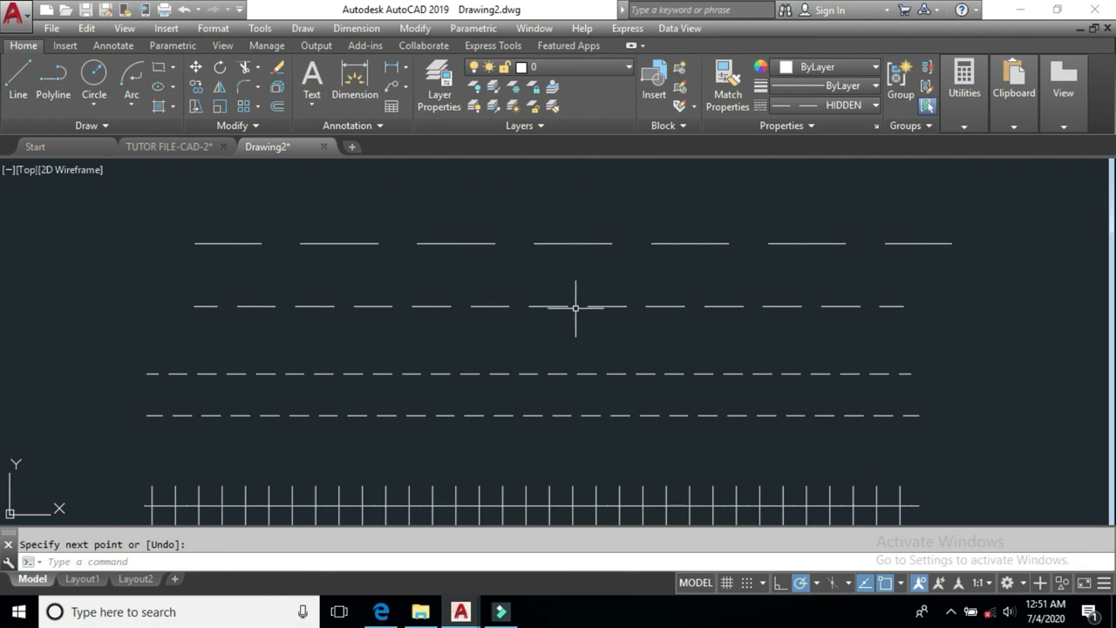
Zoom out and set the global LTSCALE to 80.
scroll(575, 307, "down", 2)
type("L")
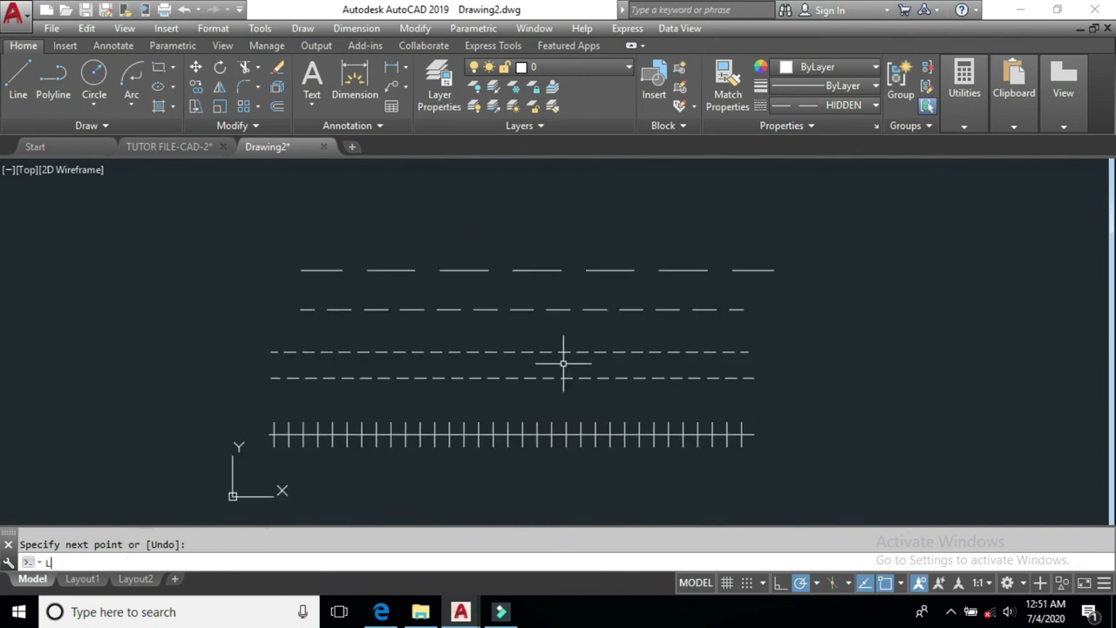
type("TS")
key("Return")
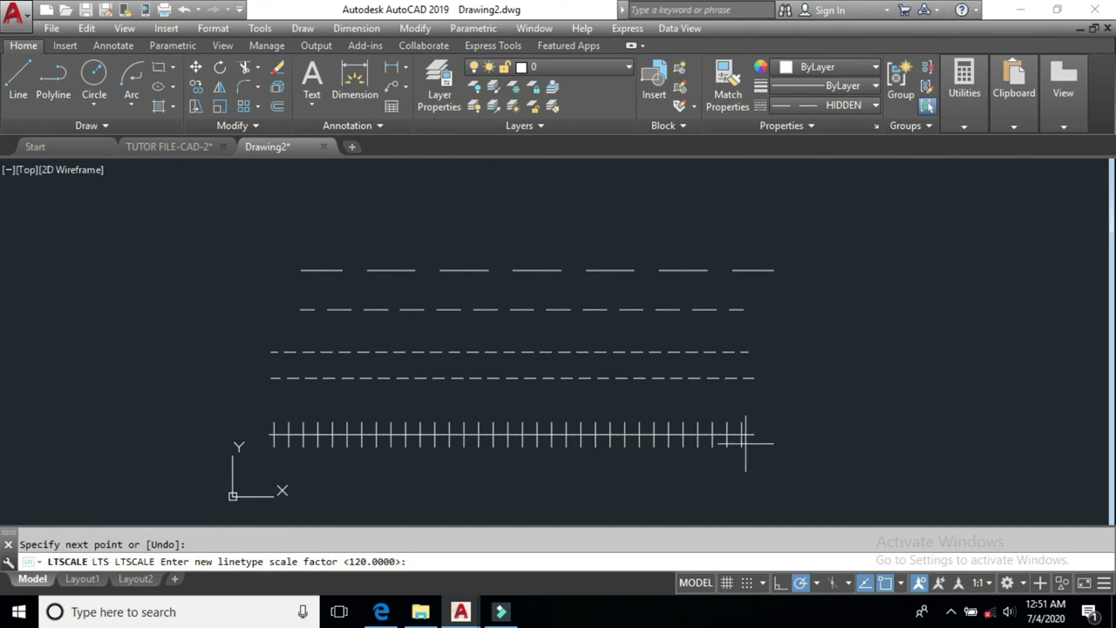
type("80")
key("Return")
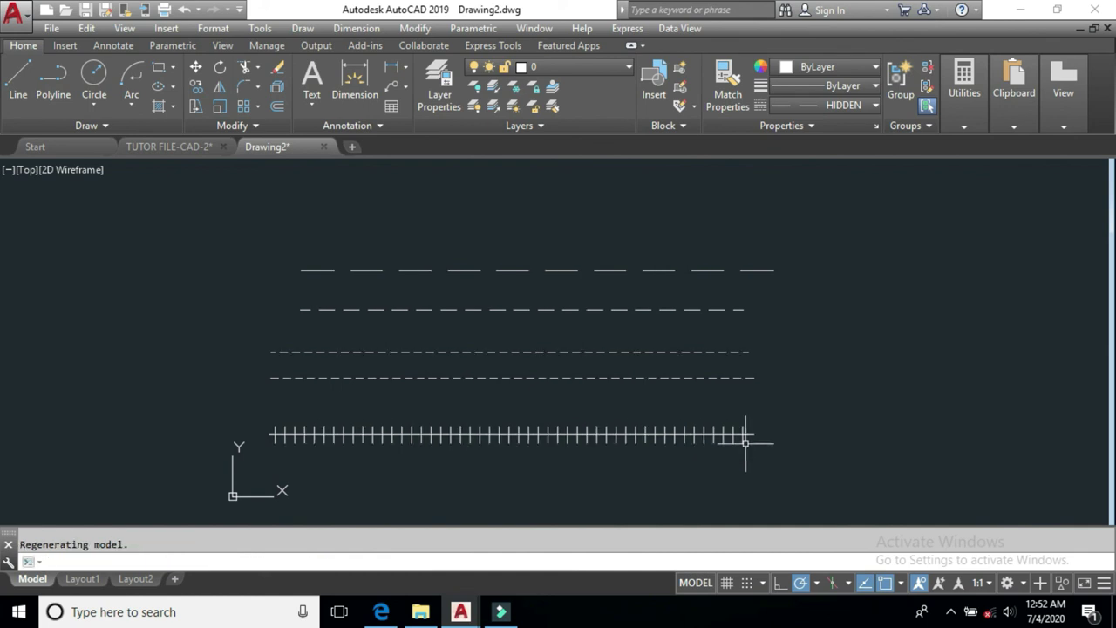
type("LT")
key("Return")
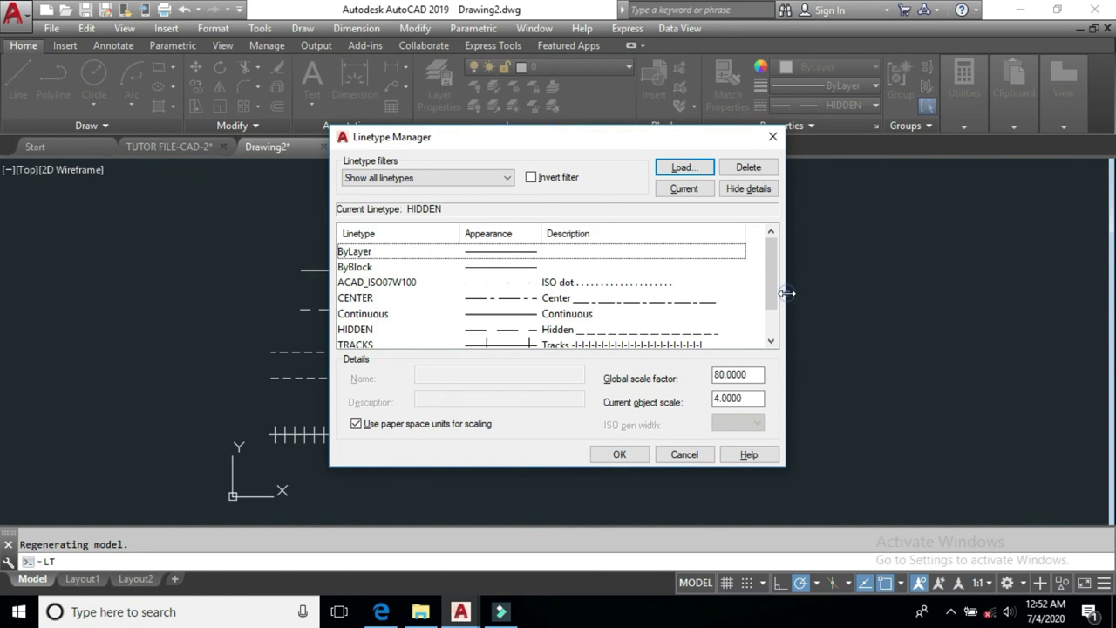
Enlarge the Linetype Manager to reveal ZIGZAG, close it unchanged, and turn polar tracking off.
left_click_drag(786, 294, 832, 294)
left_click_drag(631, 465, 630, 497)
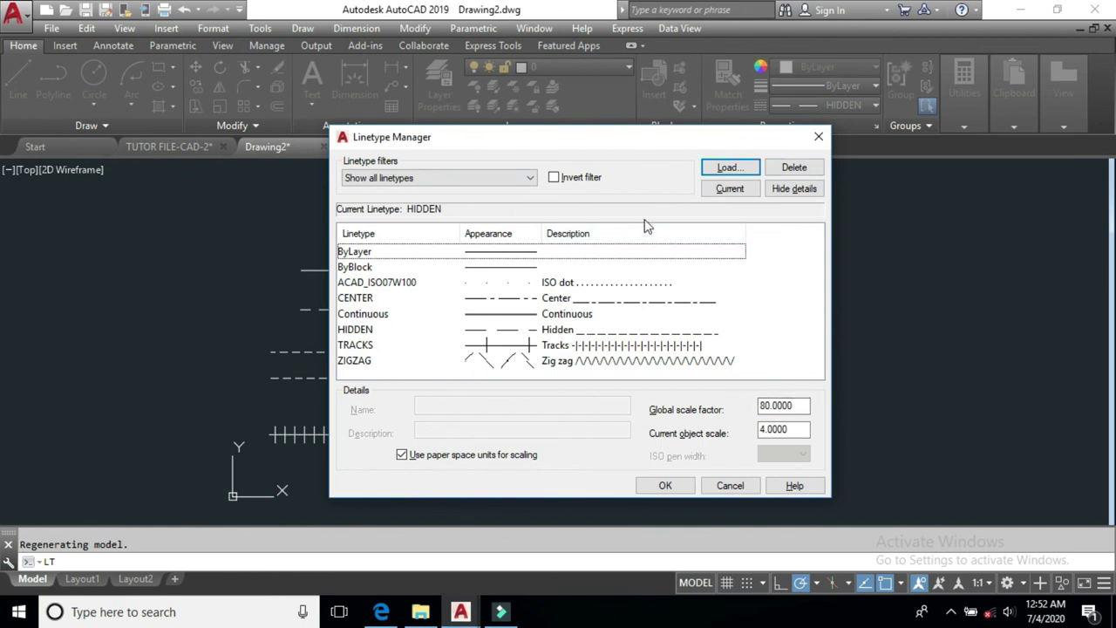
left_click(795, 190)
left_click(795, 189)
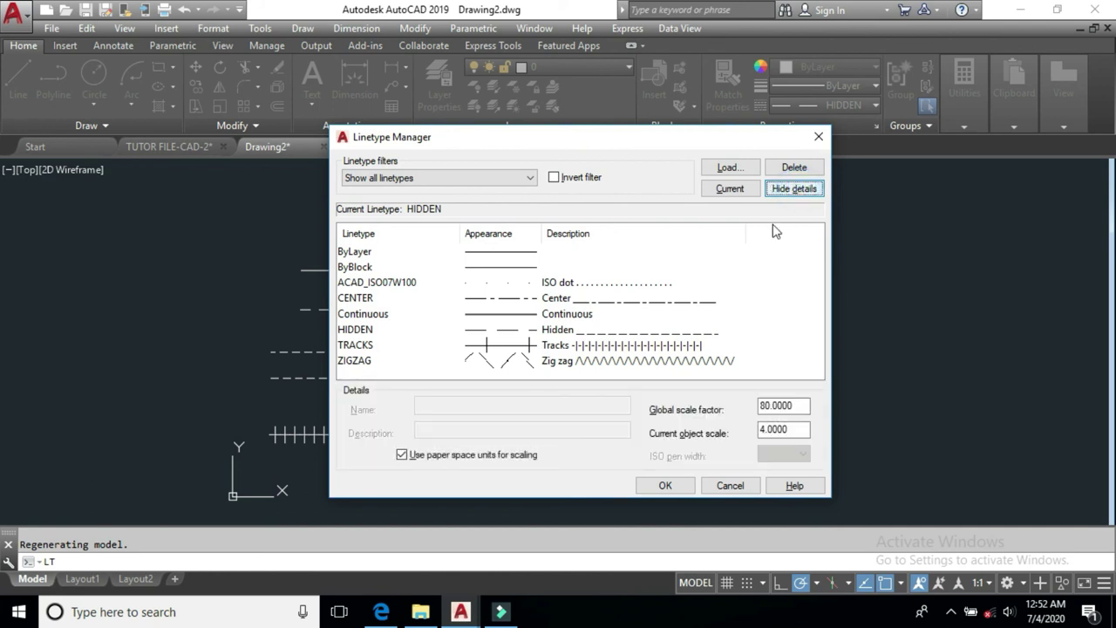
left_click(665, 485)
key("F10")
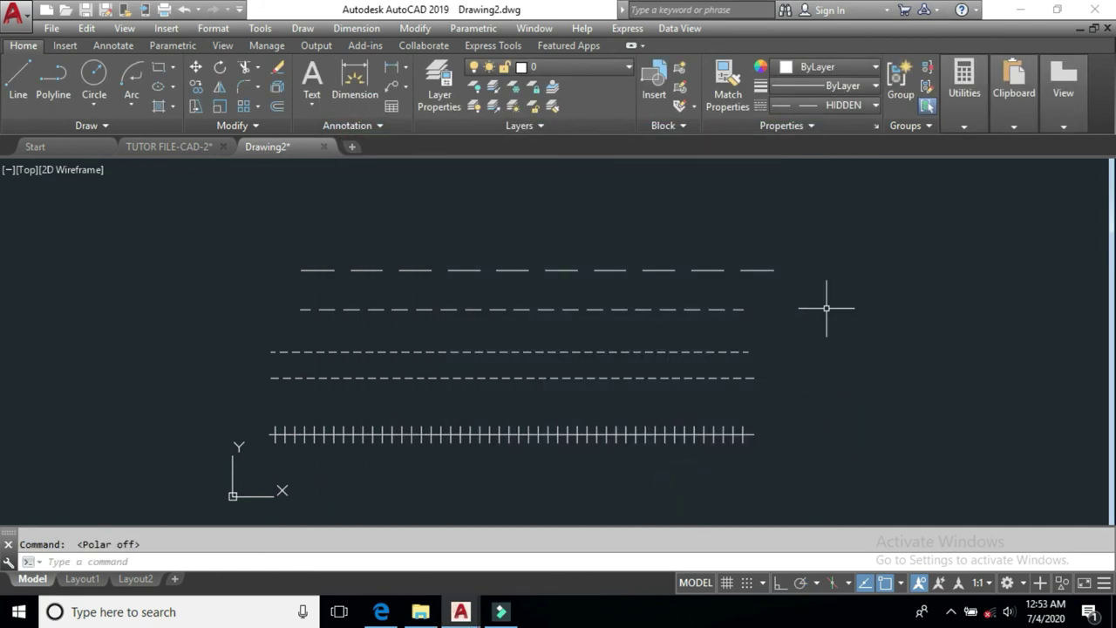